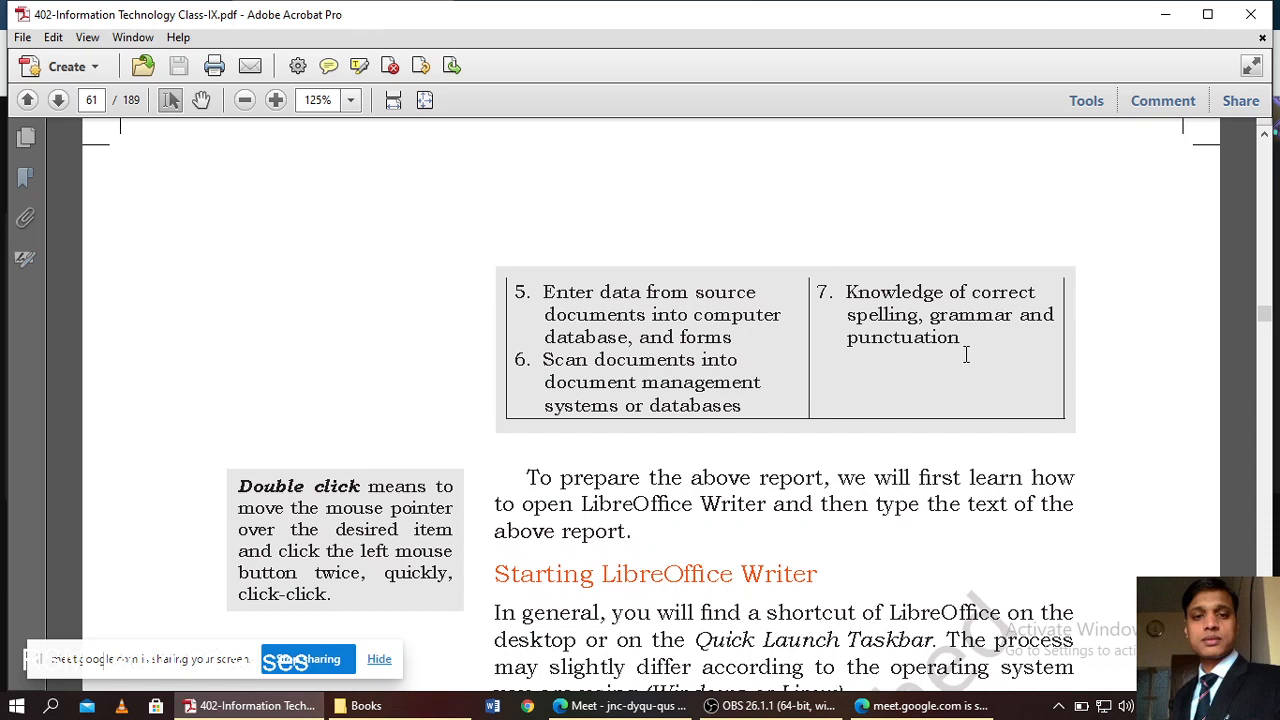
# - Review the data entry operator table of job tasks and education requirements that spans pages 60 and 61
pyautogui.scroll(5, 968, 350)
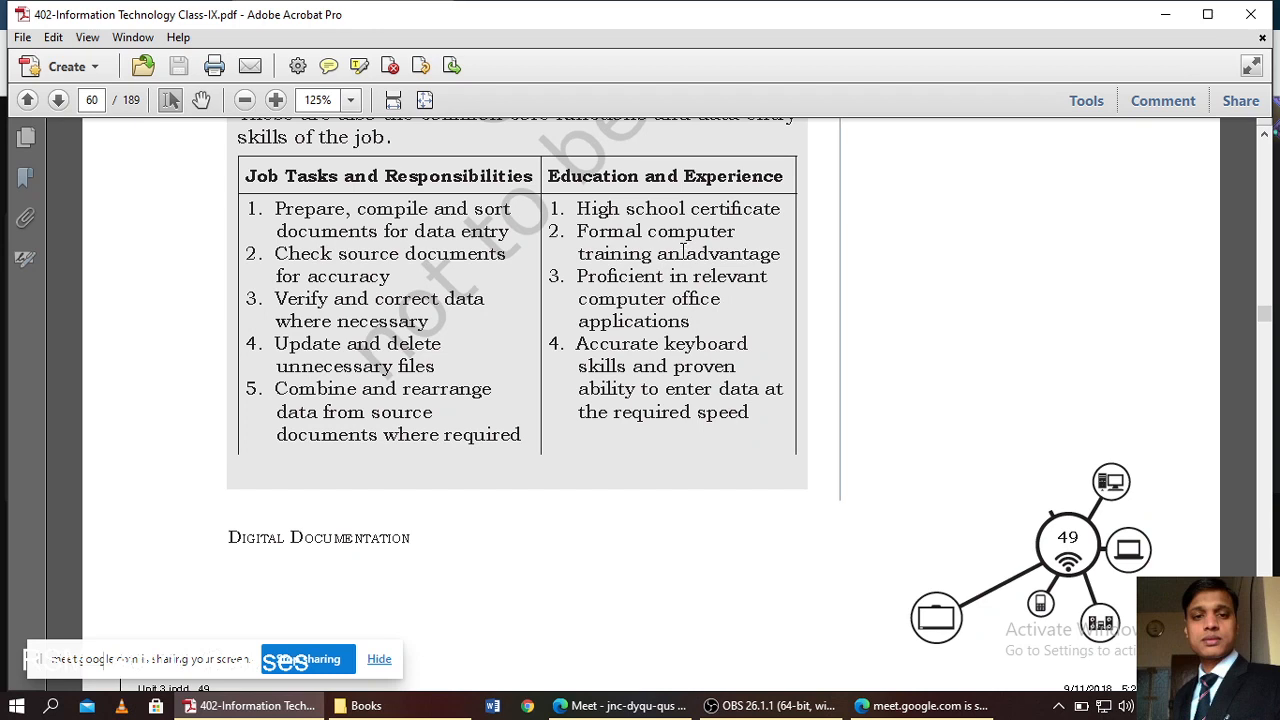
pyautogui.scroll(-5, 687, 265)
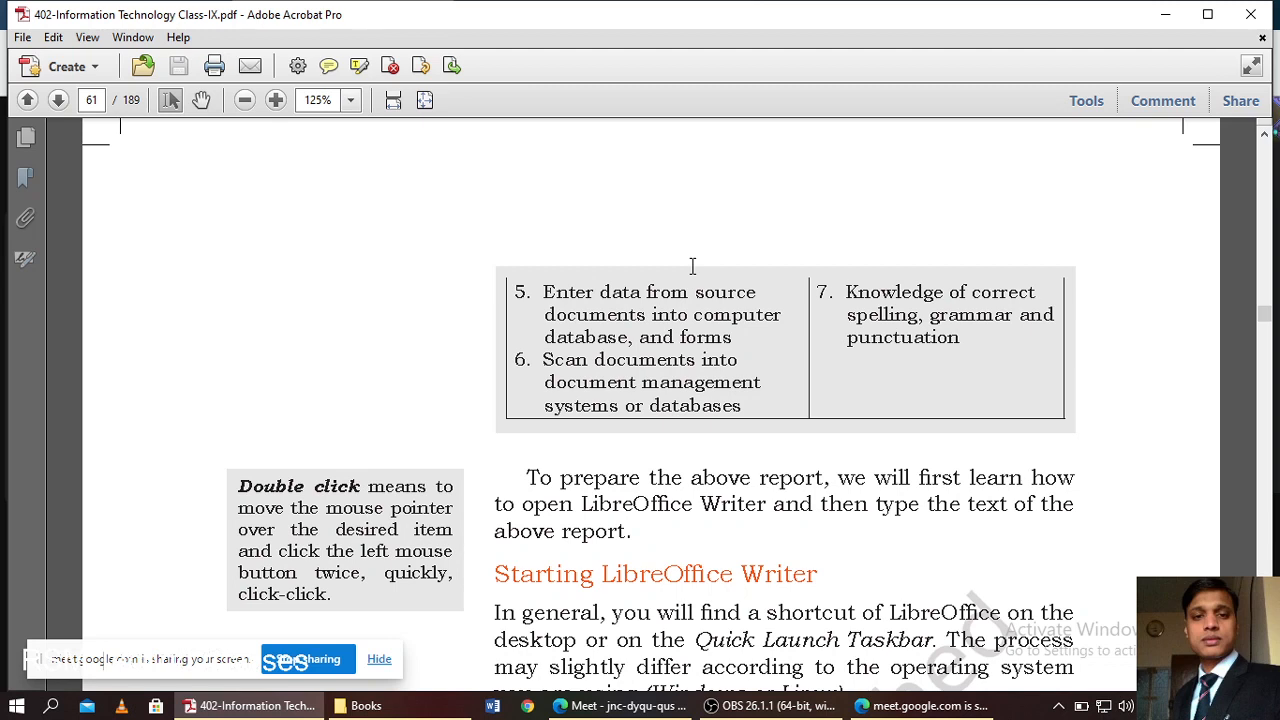
pyautogui.scroll(5, 703, 281)
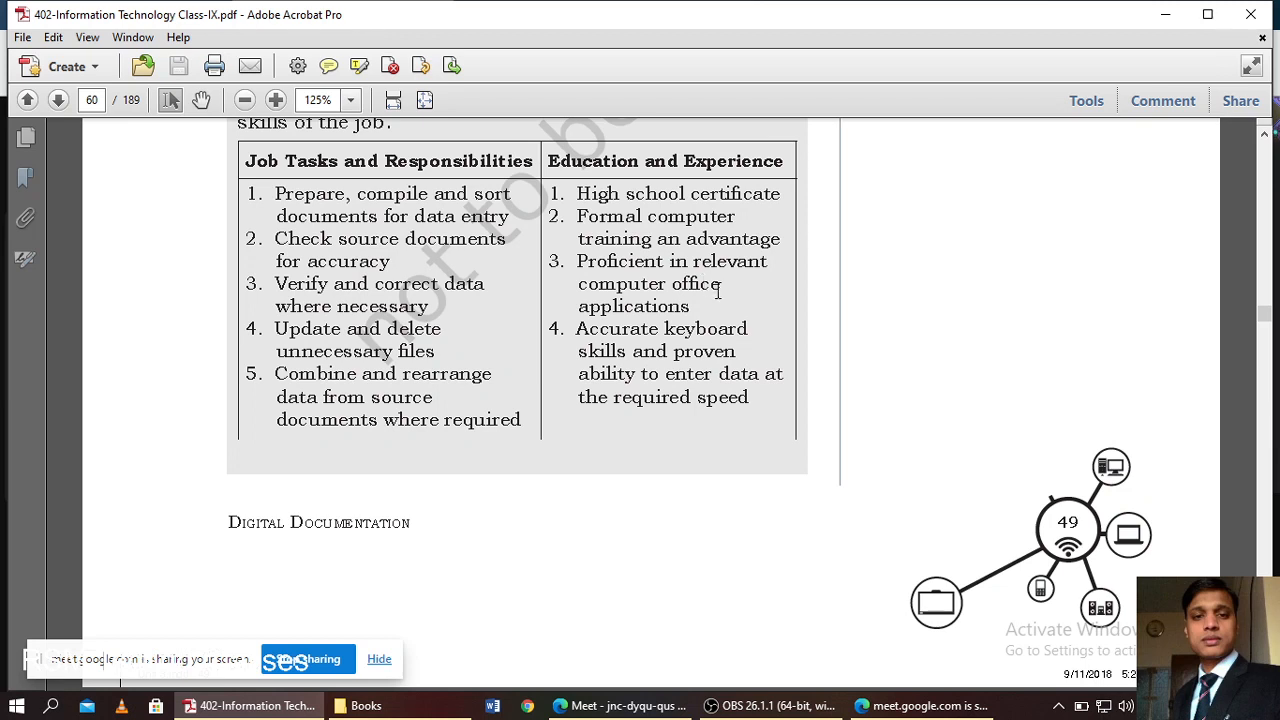
pyautogui.scroll(-5, 705, 283)
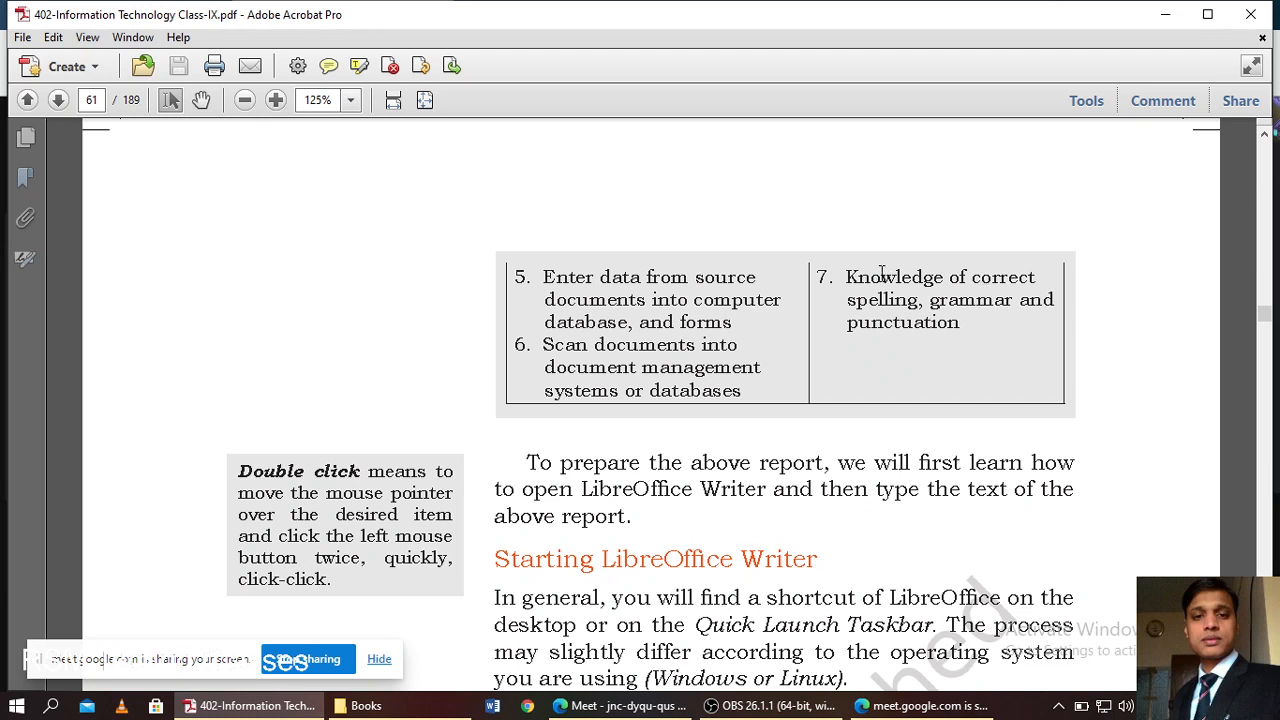
pyautogui.scroll(-1, 541, 335)
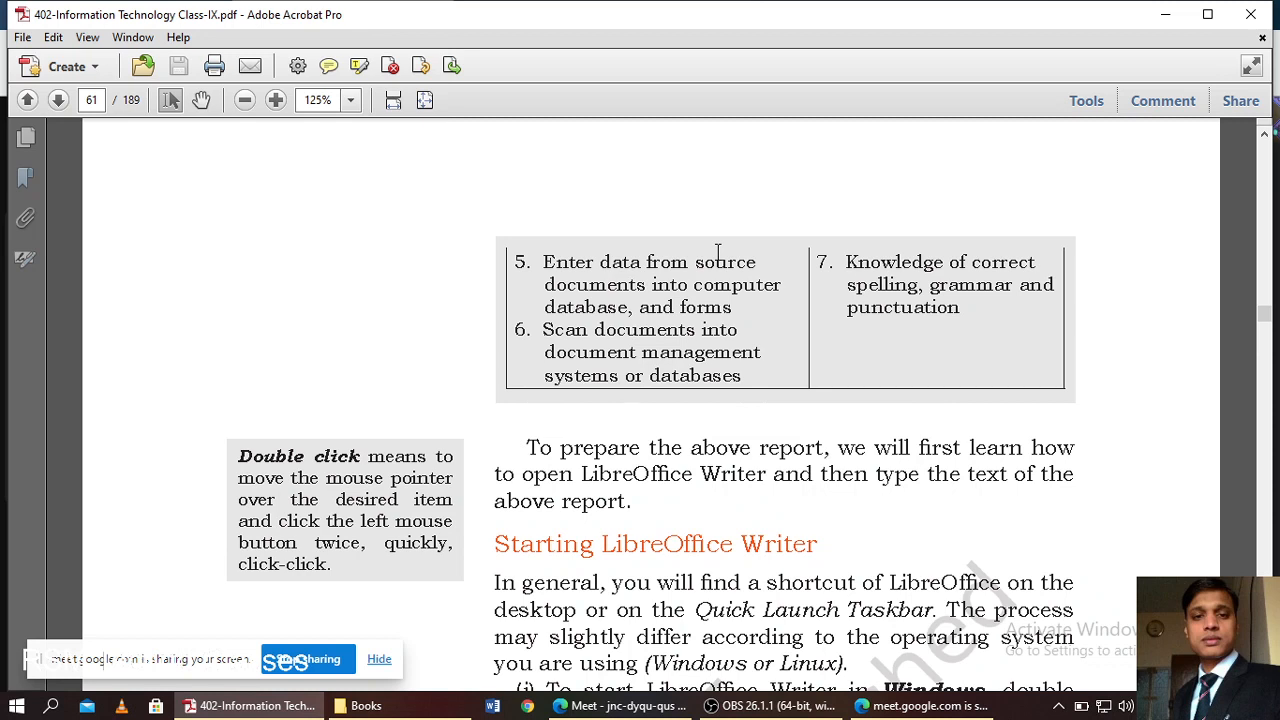
pyautogui.scroll(-2, 667, 277)
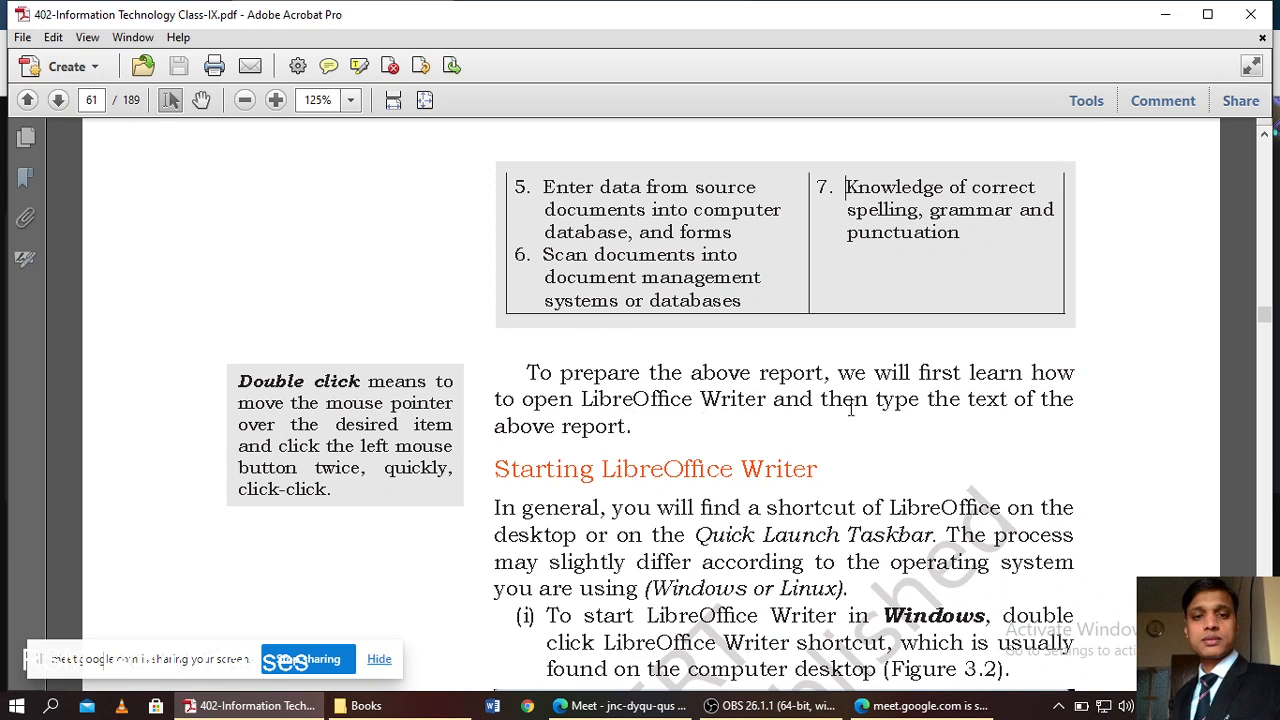
pyautogui.scroll(-2, 556, 400)
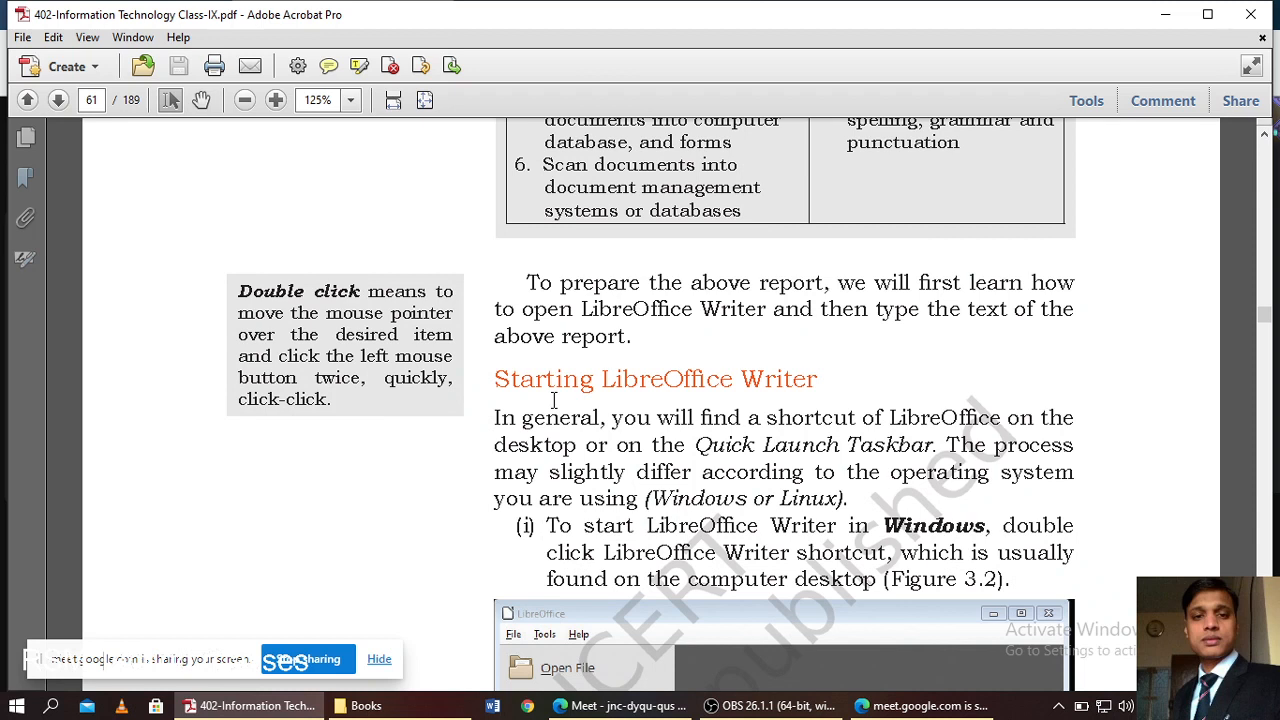
# - Examine the section on starting LibreOffice Writer in Windows and Ubuntu Linux, including Figures 3.2 and 3.3
pyautogui.scroll(-5, 553, 400)
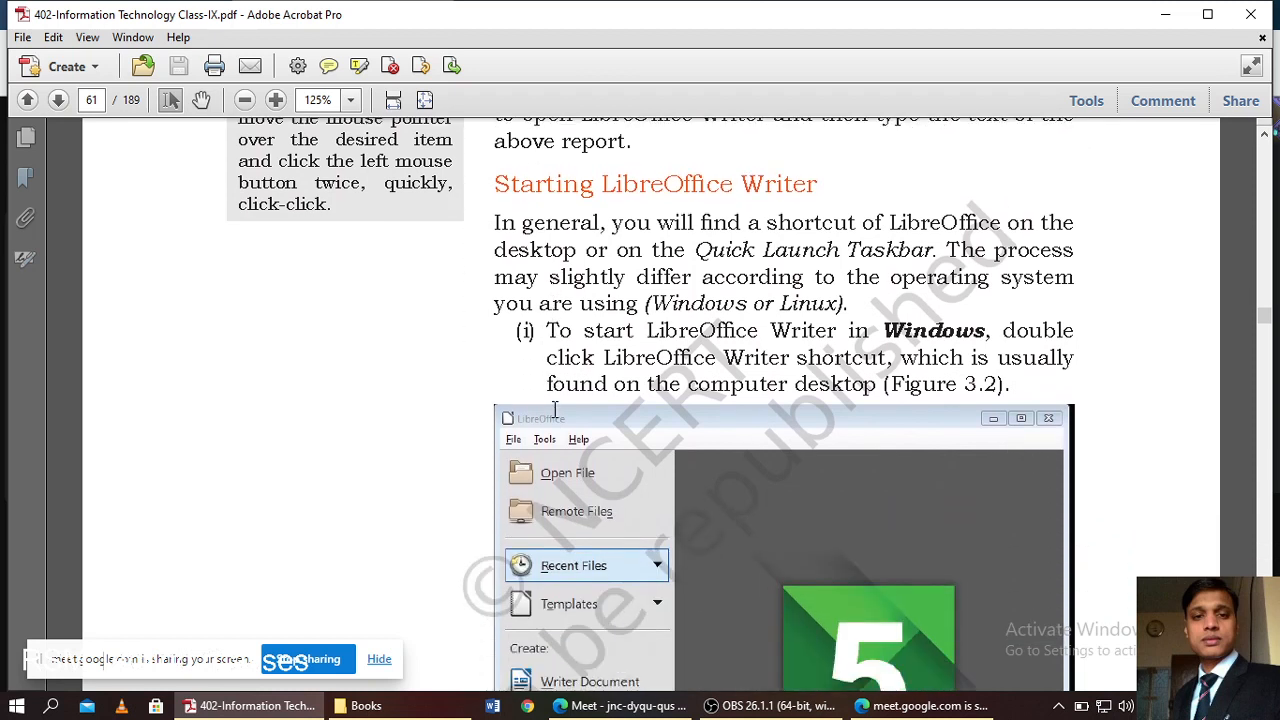
pyautogui.scroll(-7, 555, 410)
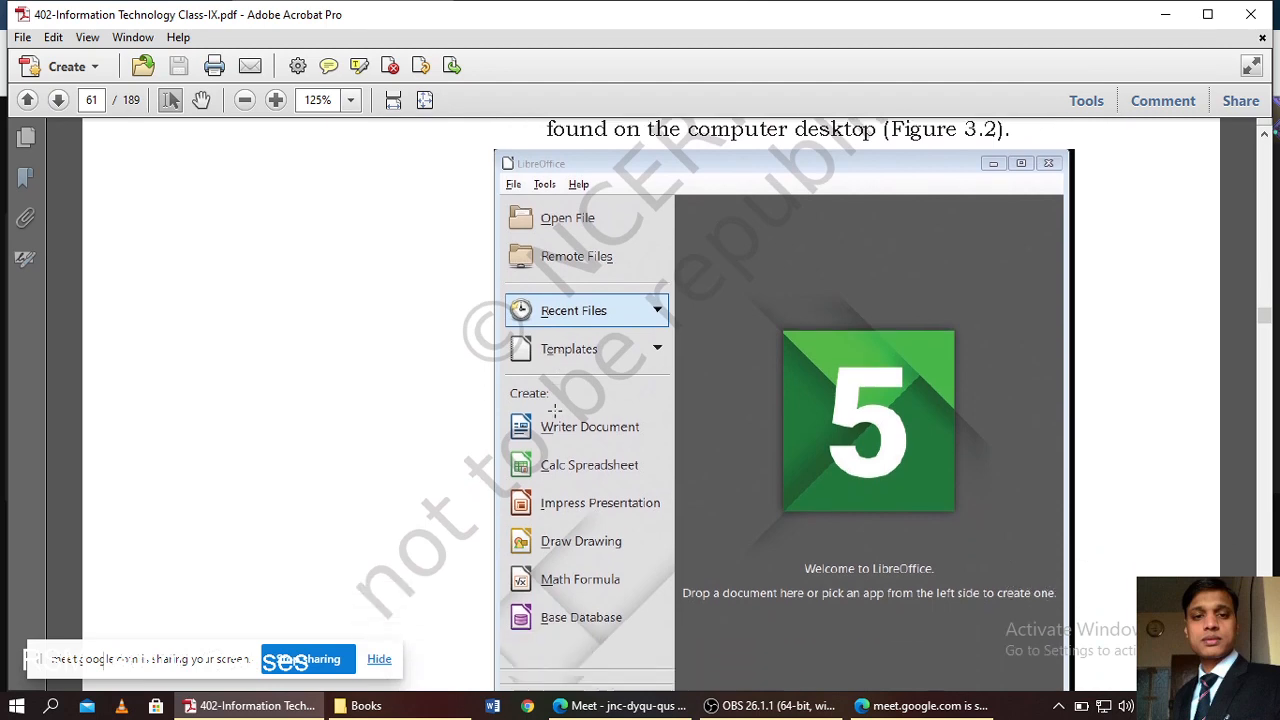
pyautogui.scroll(-1, 555, 410)
pyautogui.scroll(-5, 553, 411)
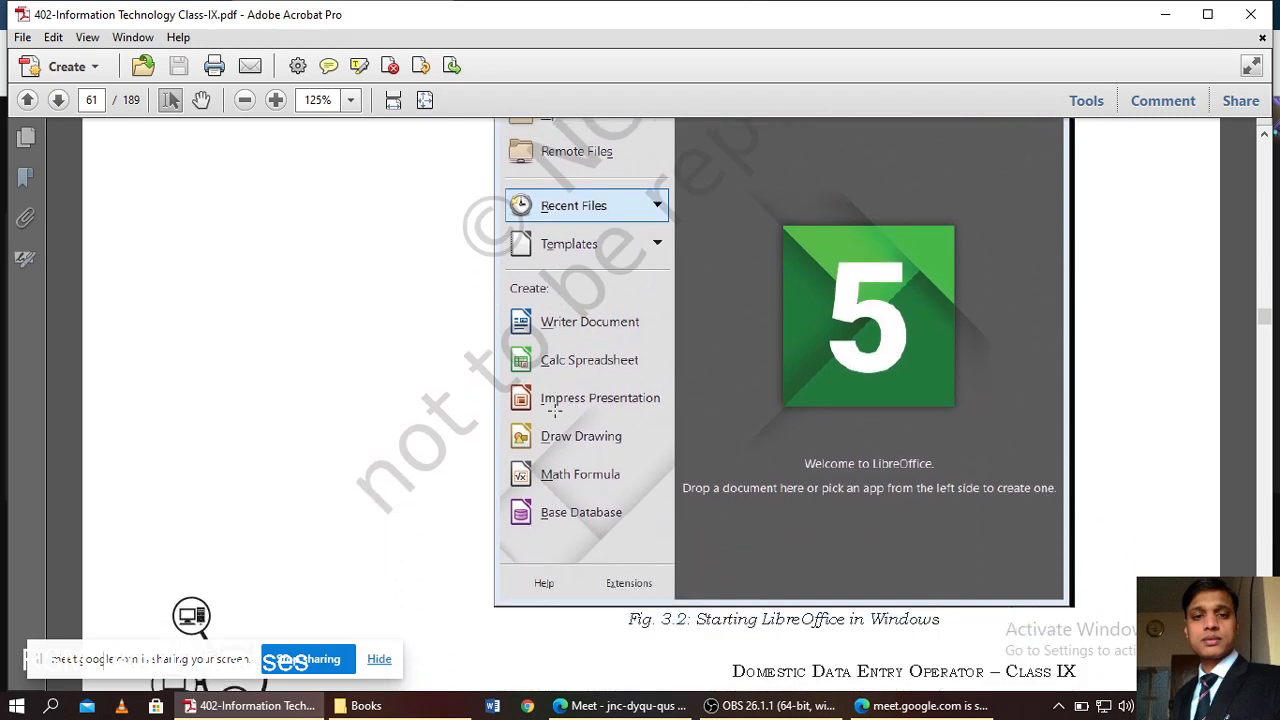
pyautogui.scroll(-10, 646, 407)
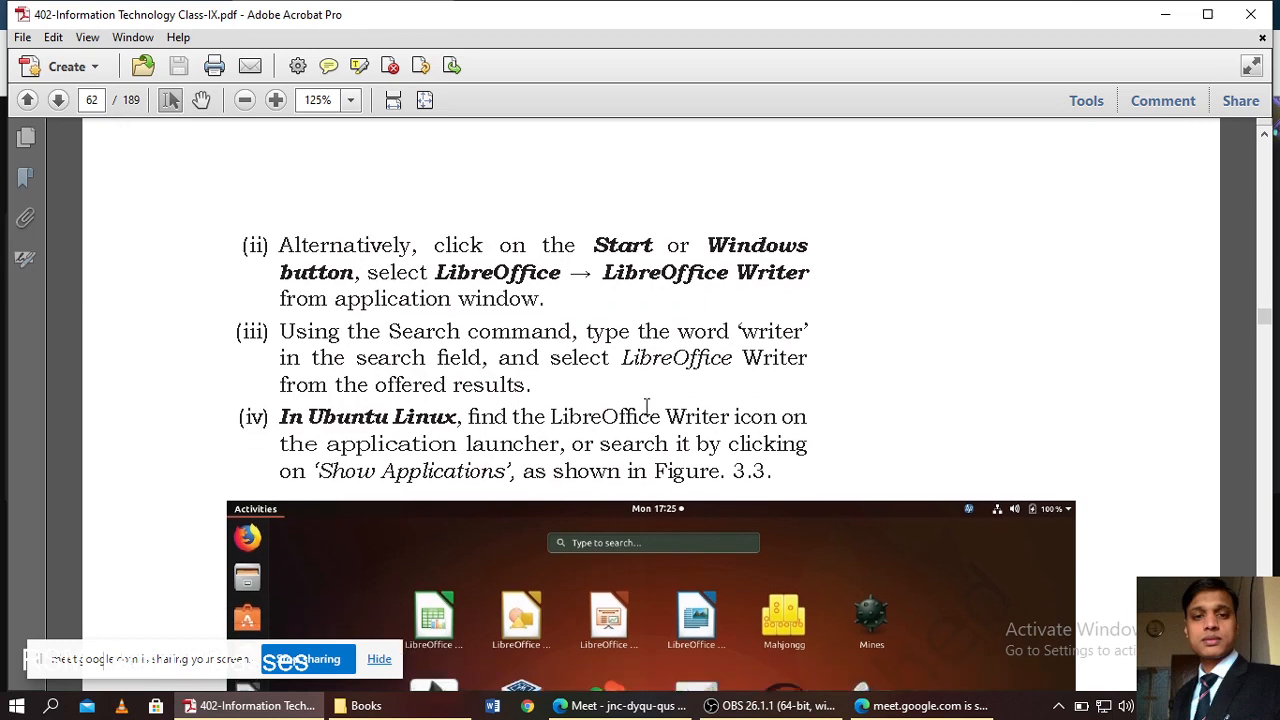
pyautogui.scroll(5, 646, 407)
pyautogui.scroll(7, 655, 400)
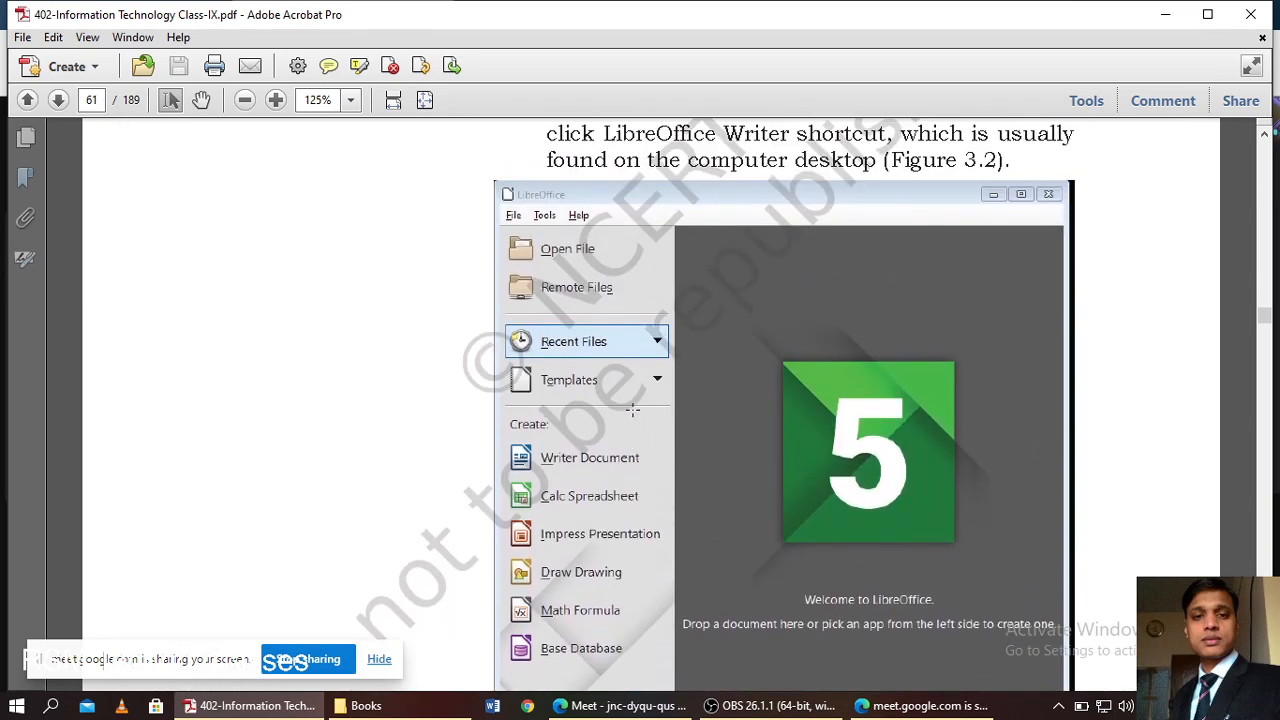
pyautogui.scroll(-10, 631, 410)
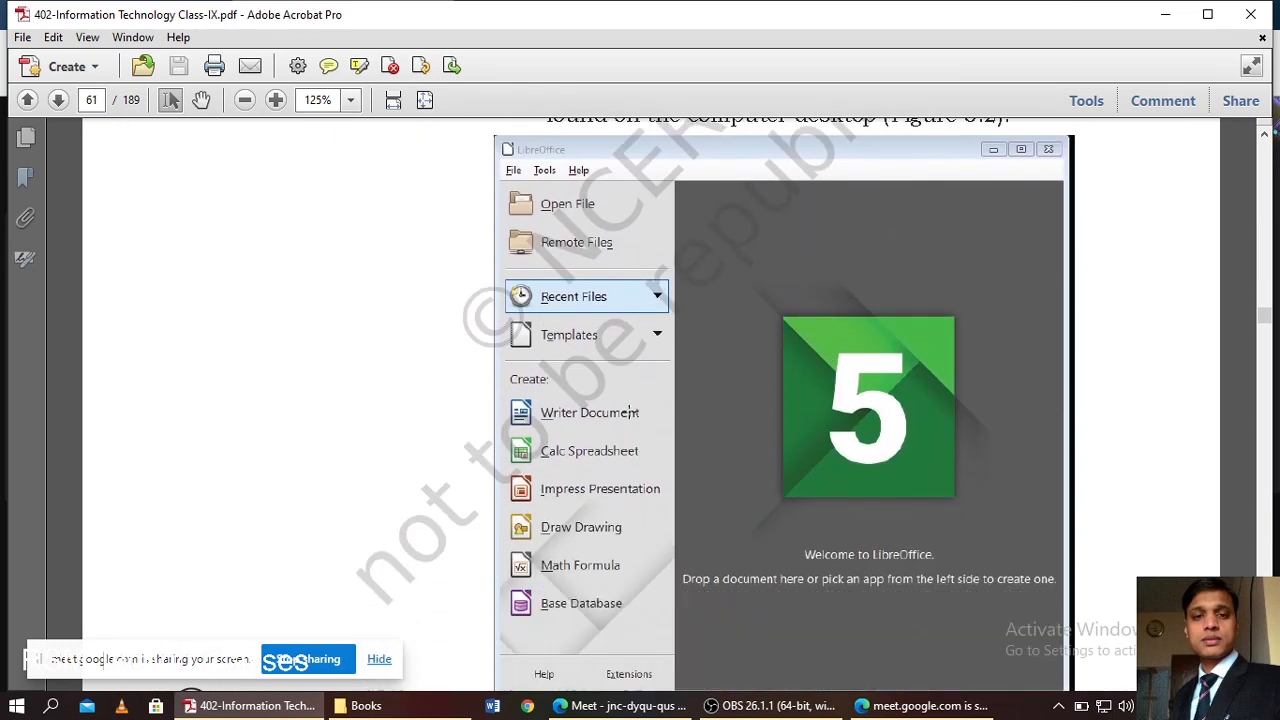
pyautogui.scroll(-18, 630, 410)
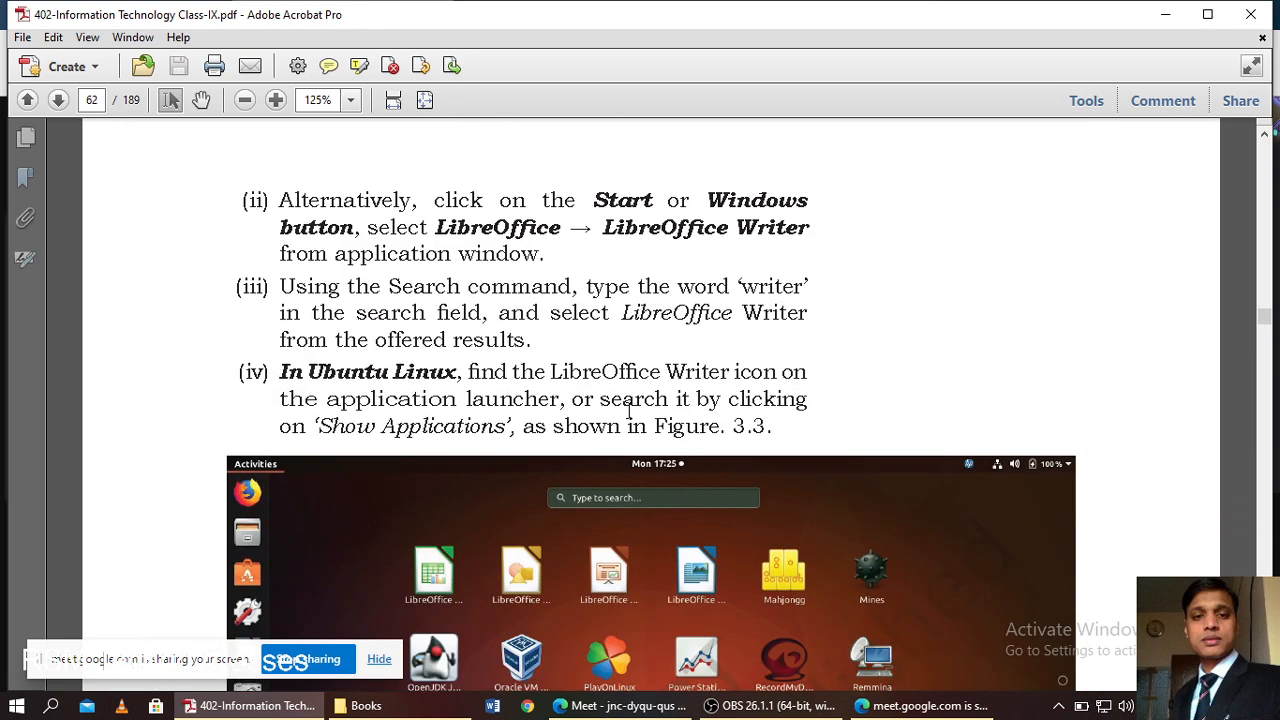
pyautogui.scroll(-8, 629, 411)
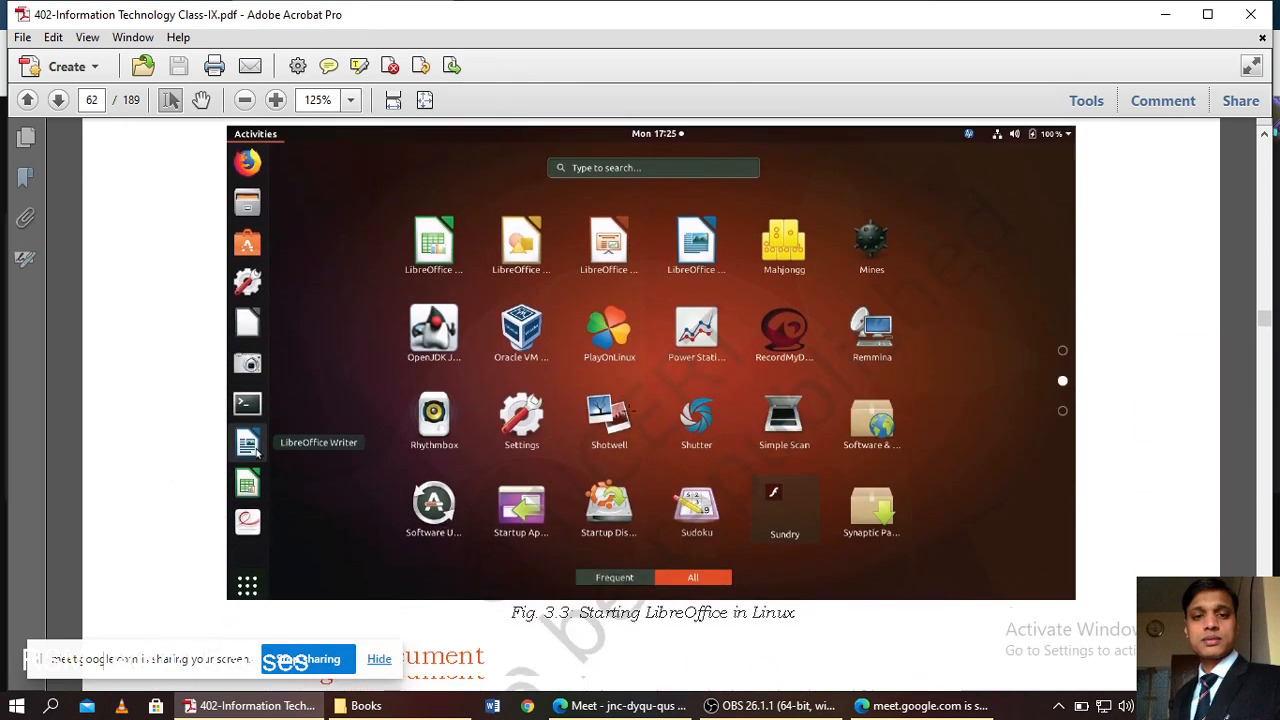
# - Look through the steps for creating, saving, closing and opening a document, including saving with a password
pyautogui.scroll(-2, 629, 410)
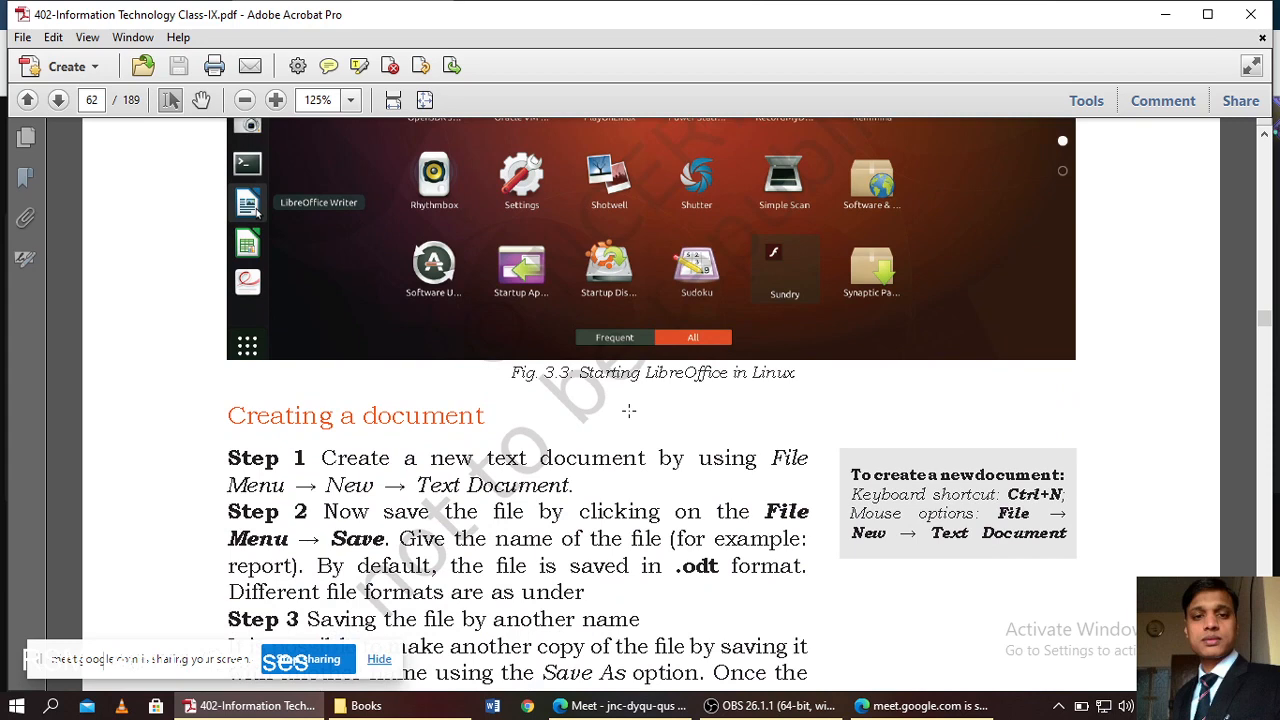
pyautogui.scroll(-6, 629, 410)
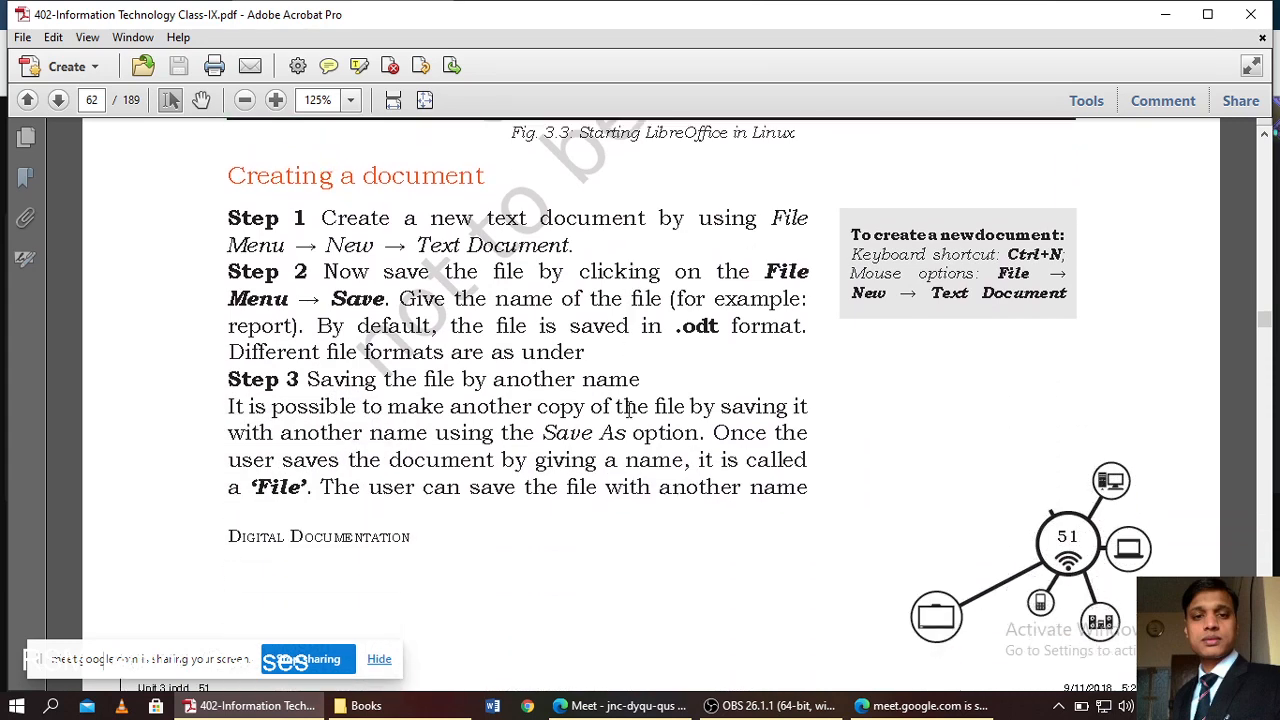
pyautogui.scroll(-10, 629, 410)
pyautogui.scroll(-6, 629, 411)
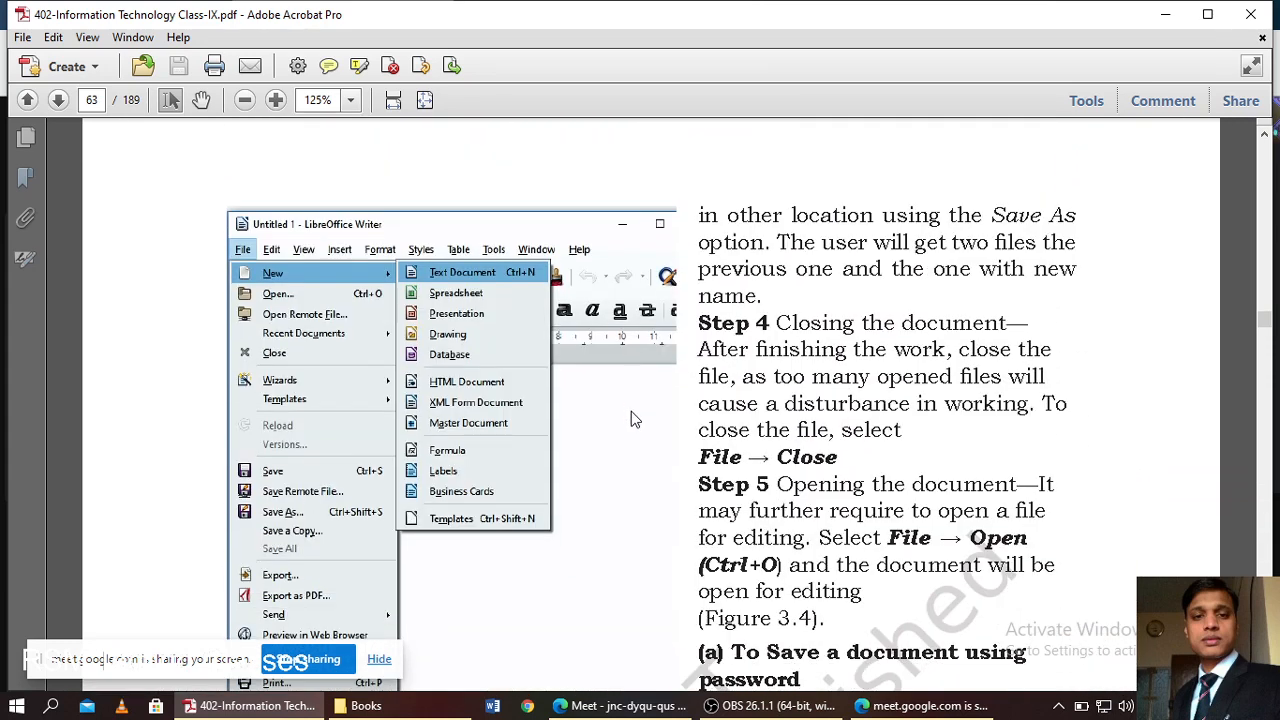
pyautogui.scroll(-7, 743, 437)
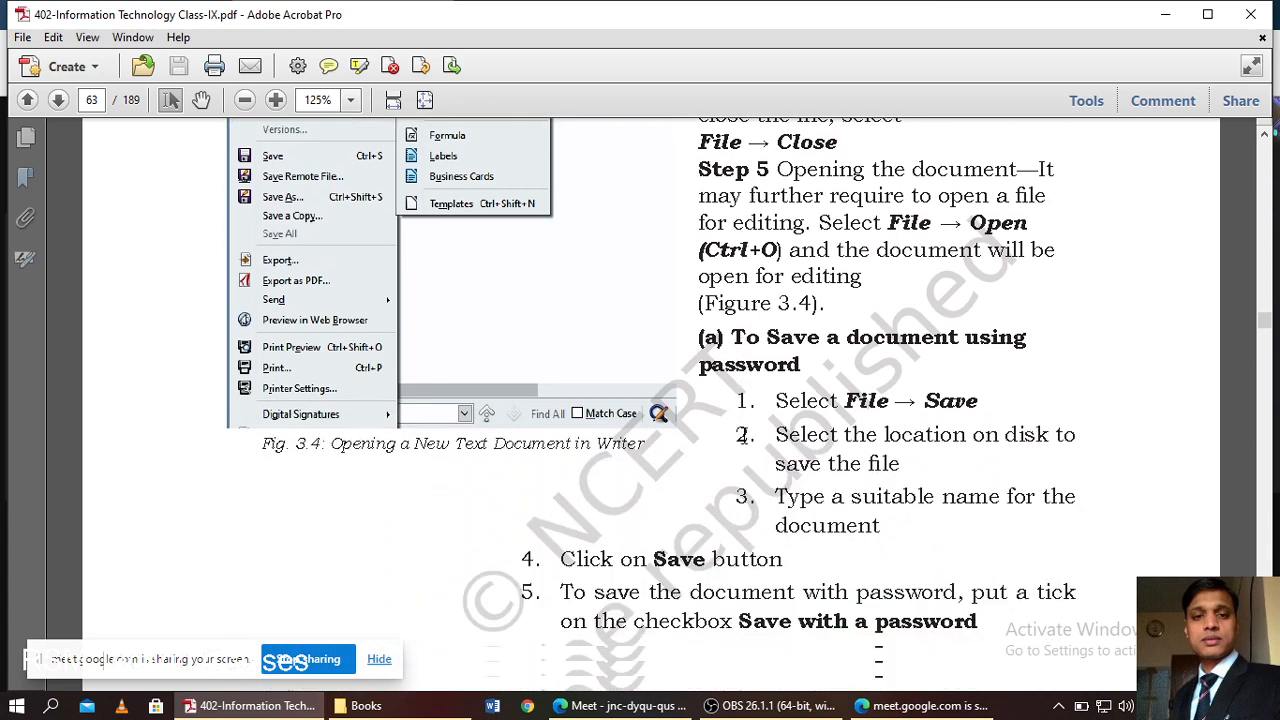
# - Skim the textbook sections on the parts of the Writer window and on cursor and mouse pointer movement
pyautogui.scroll(-7, 743, 437)
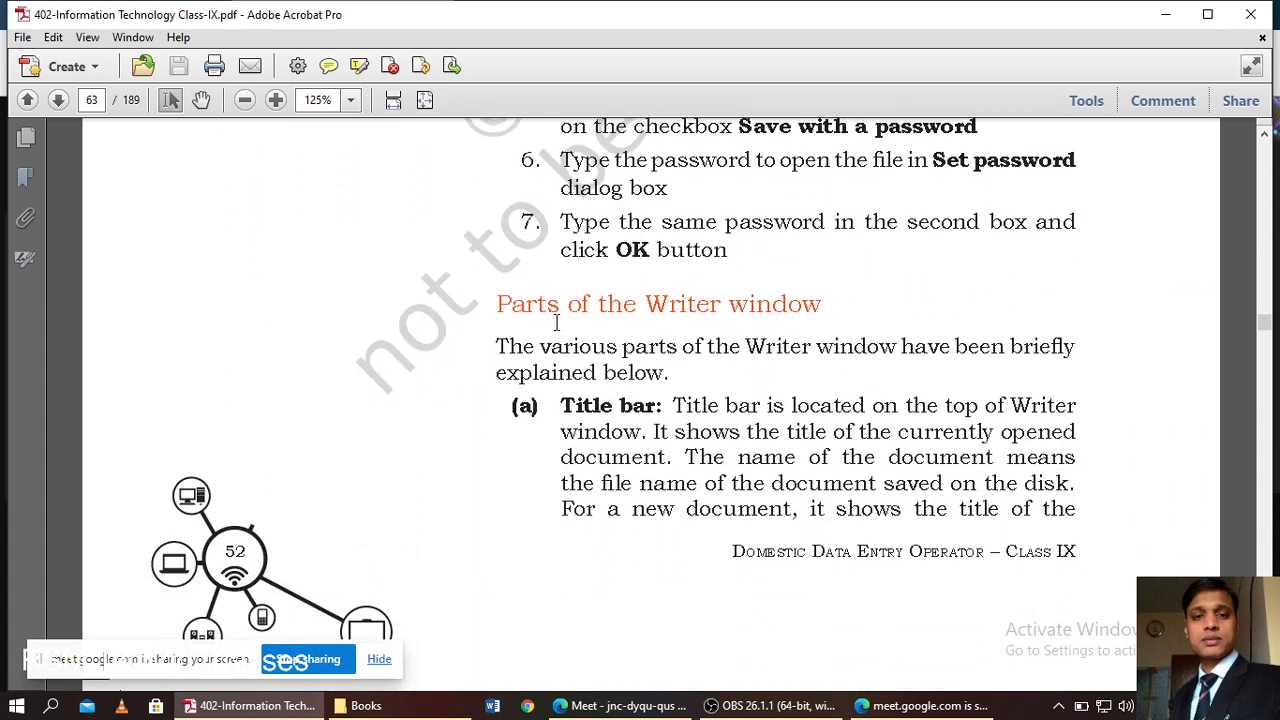
pyautogui.scroll(-15, 630, 322)
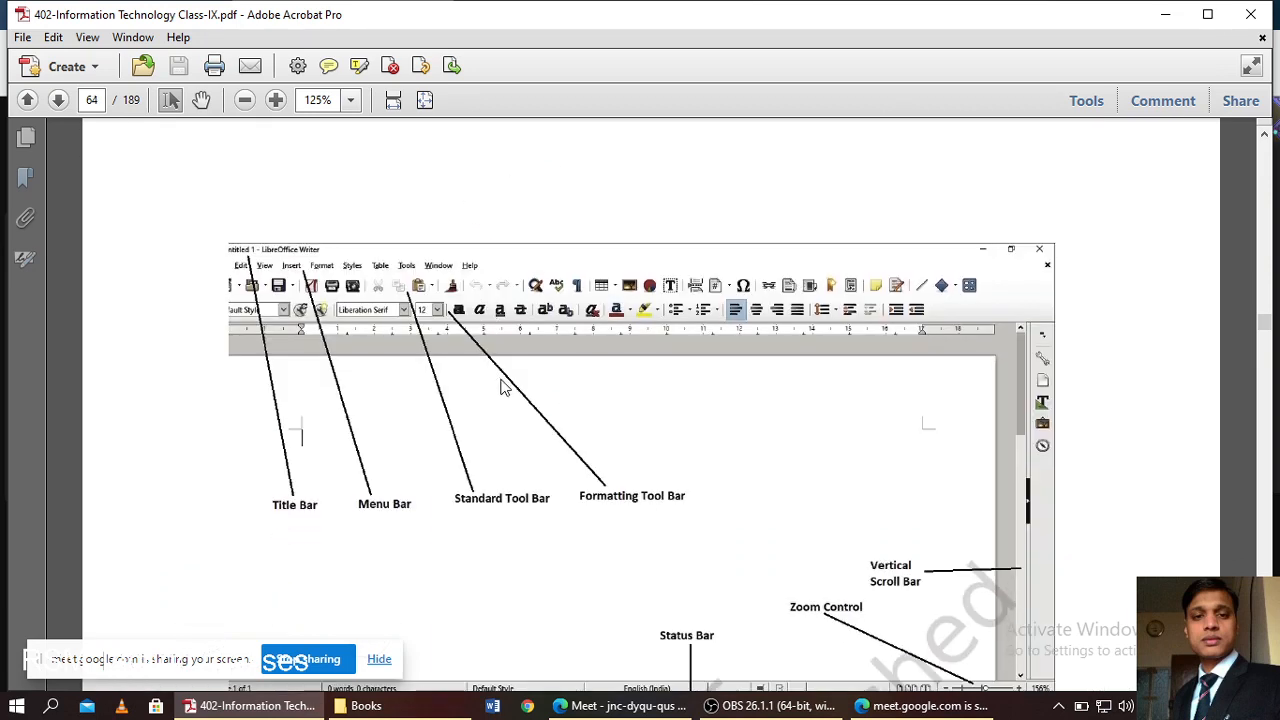
pyautogui.scroll(-5, 507, 379)
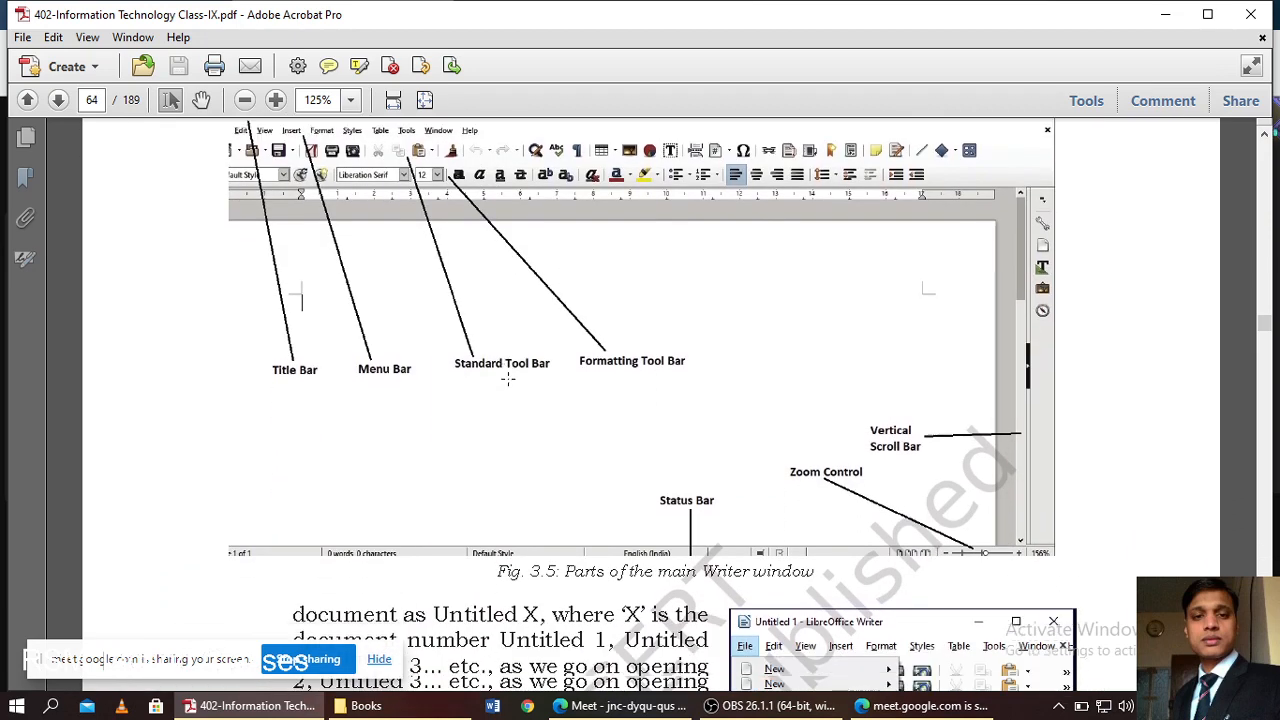
pyautogui.scroll(-11, 507, 378)
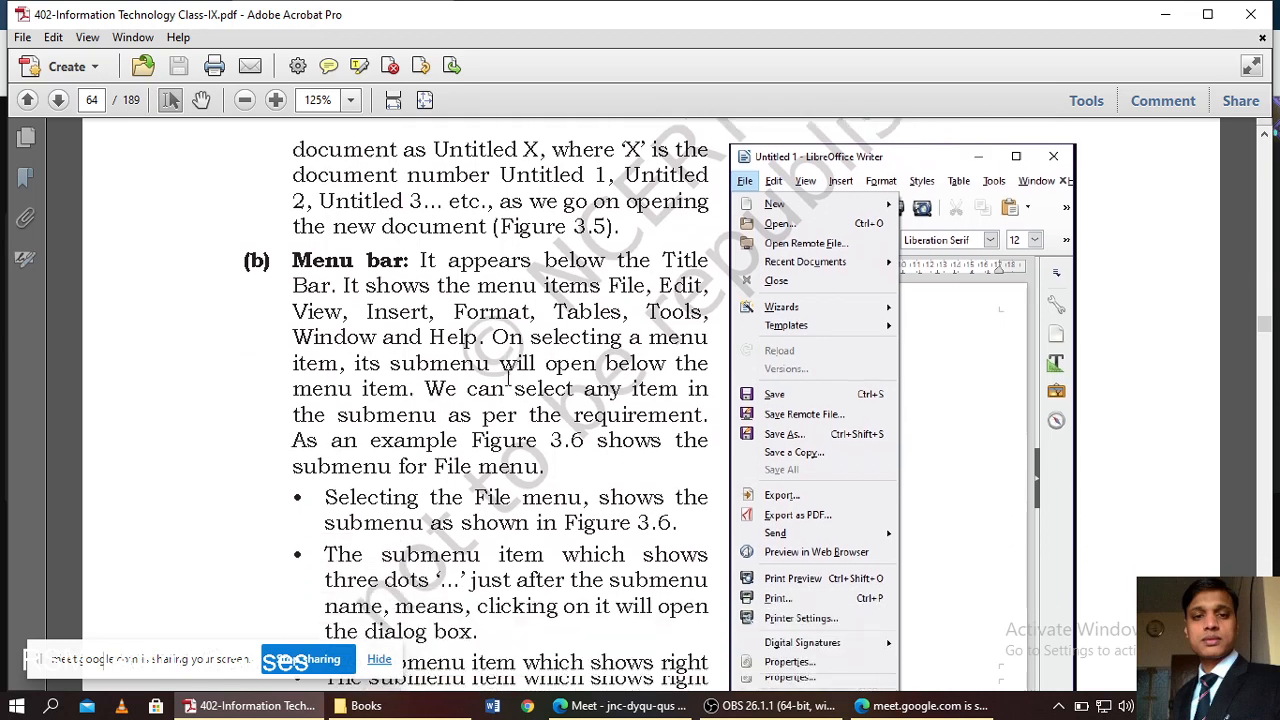
pyautogui.scroll(-18, 510, 378)
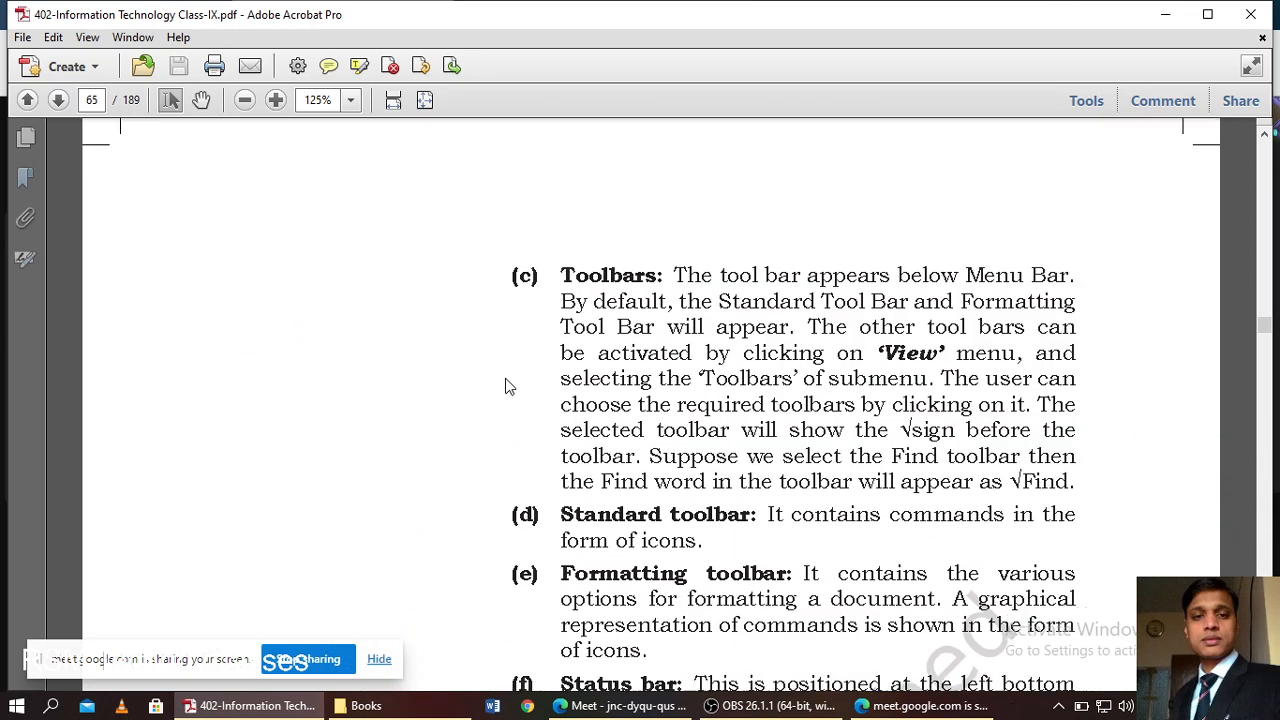
pyautogui.scroll(-8, 507, 387)
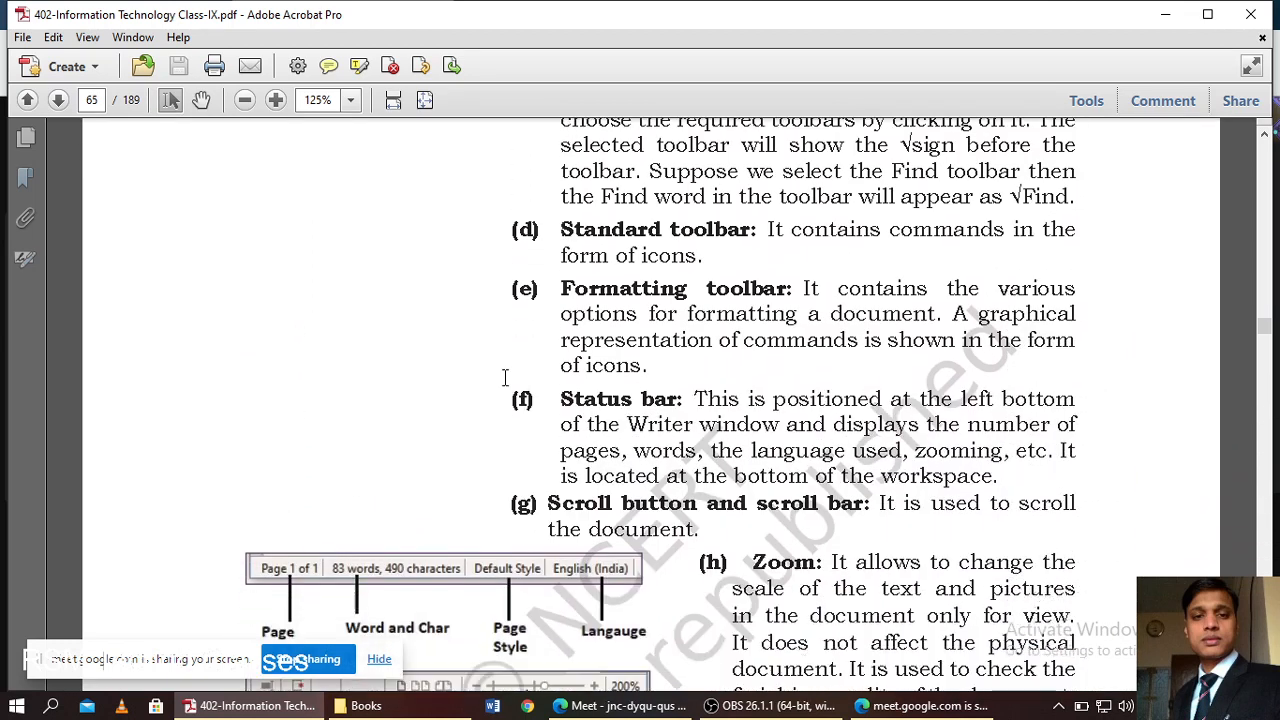
pyautogui.scroll(-10, 504, 393)
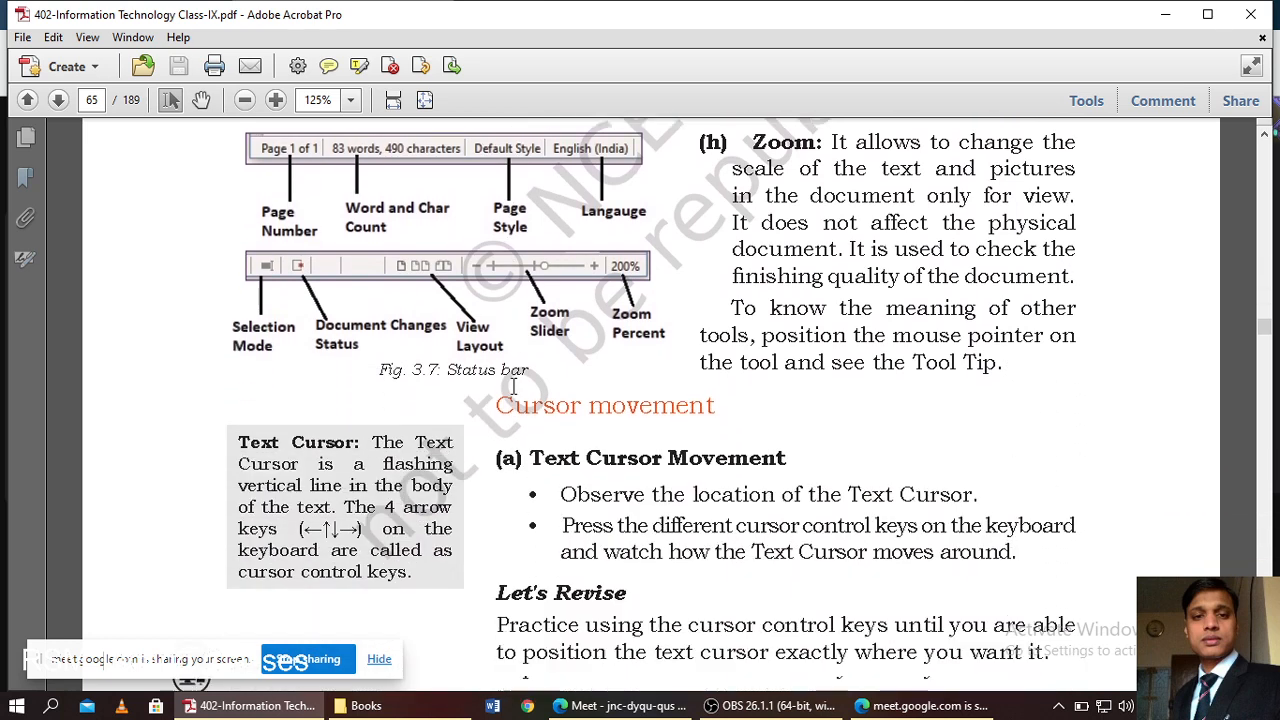
pyautogui.scroll(-15, 515, 383)
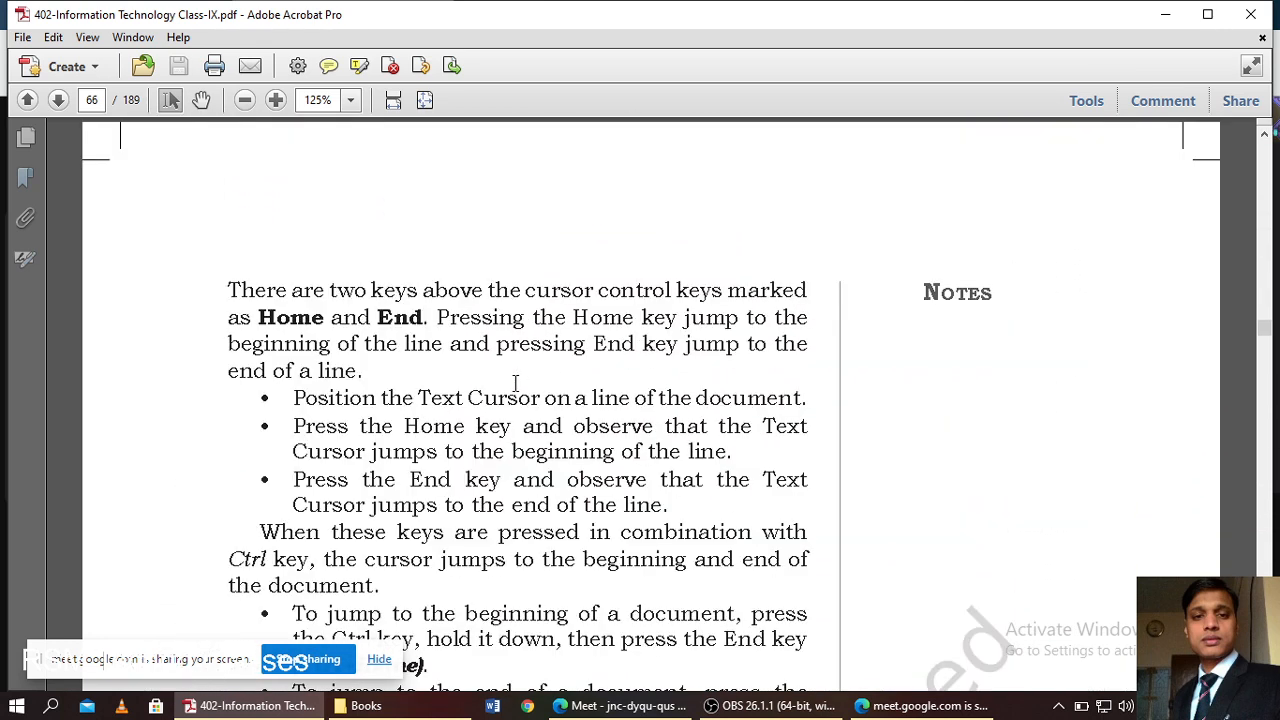
pyautogui.scroll(-7, 515, 383)
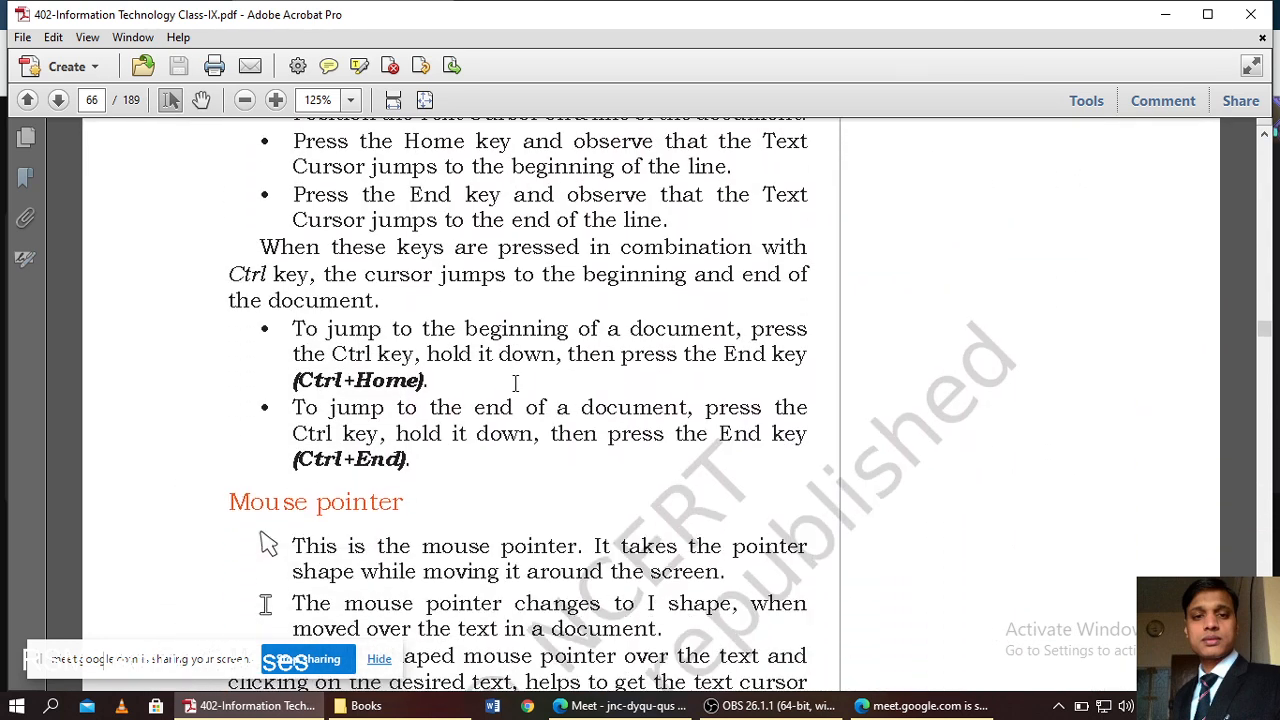
pyautogui.scroll(-6, 515, 383)
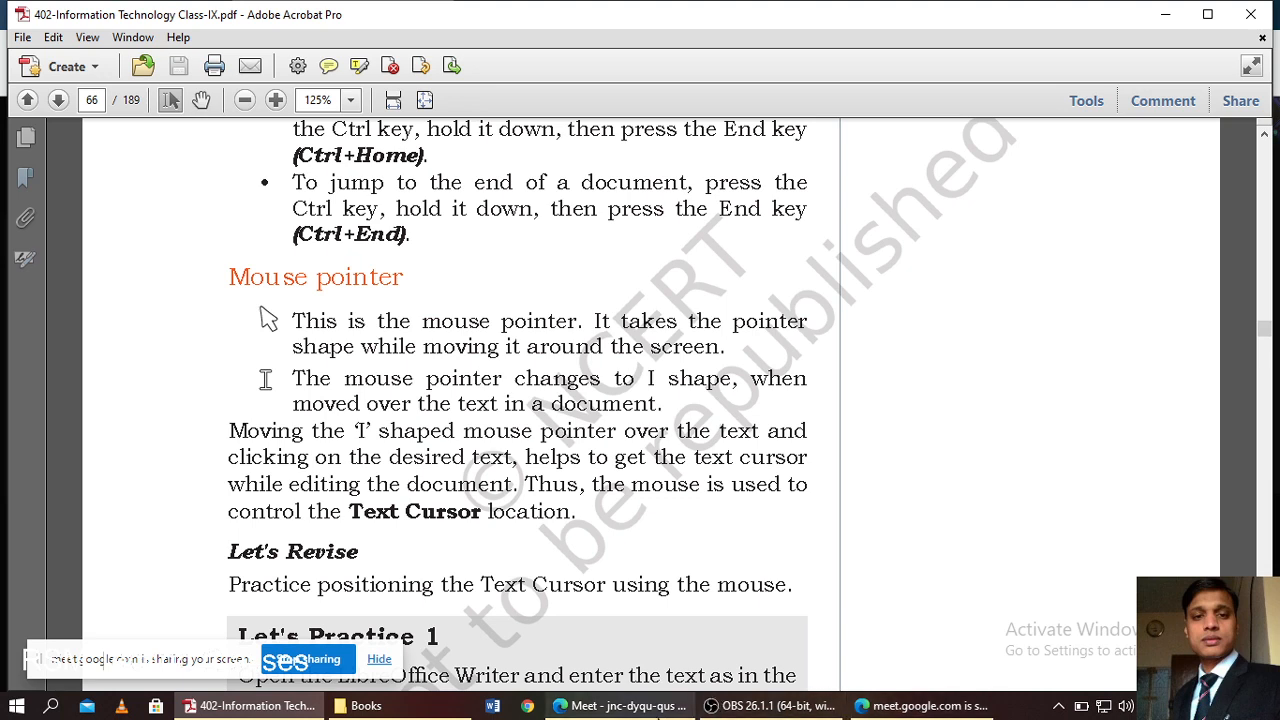
# - Switch to the Google Meet call in the browser and admit the participant waiting to join
pyautogui.click(650, 708)
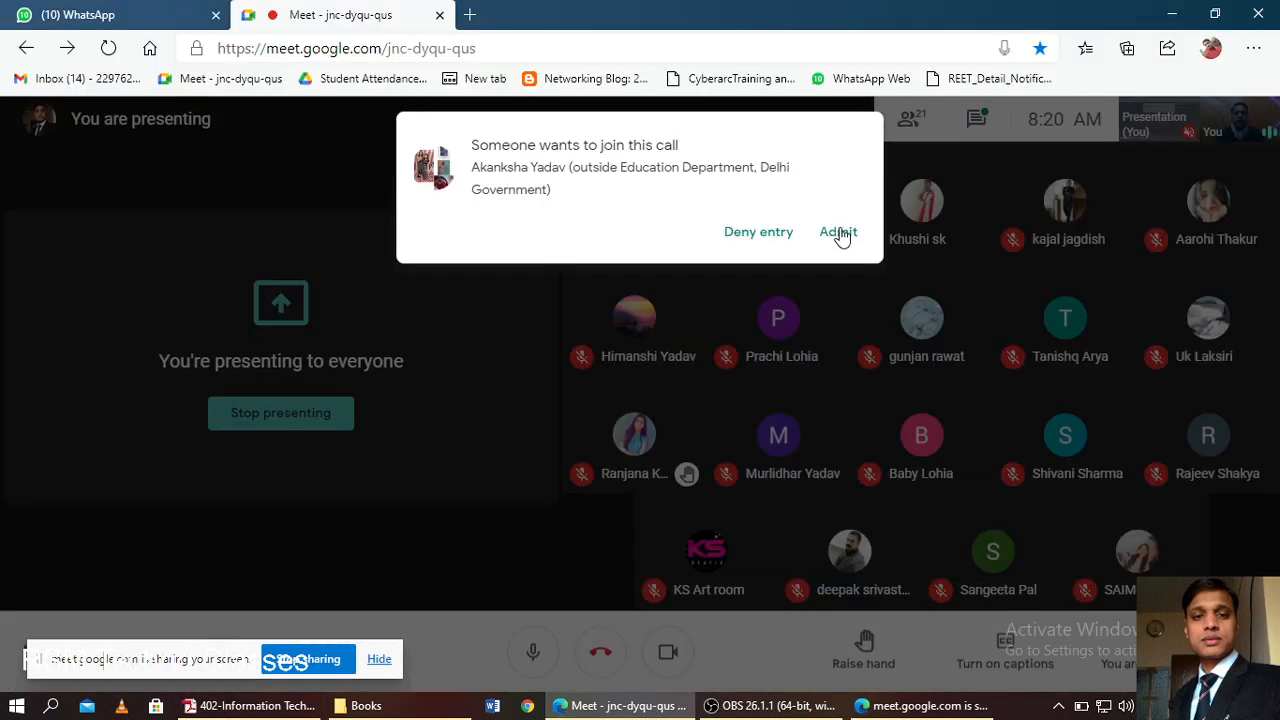
pyautogui.click(838, 232)
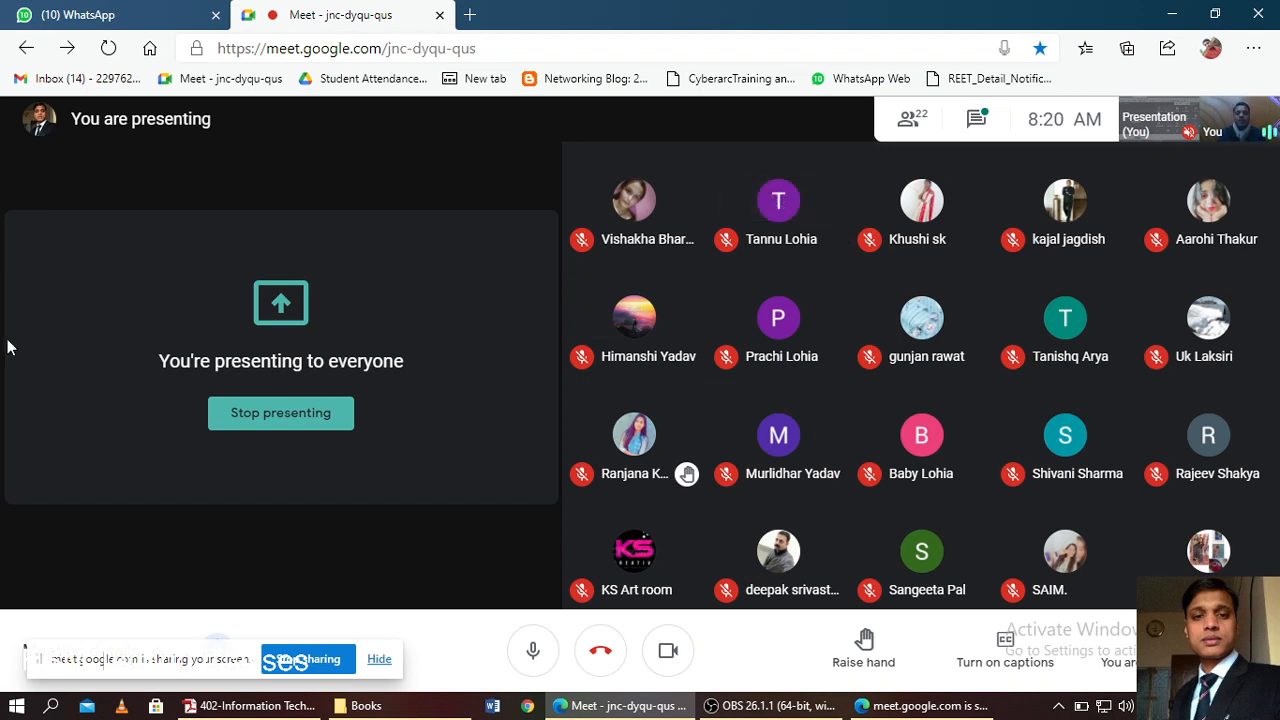
pyautogui.moveTo(731, 317)
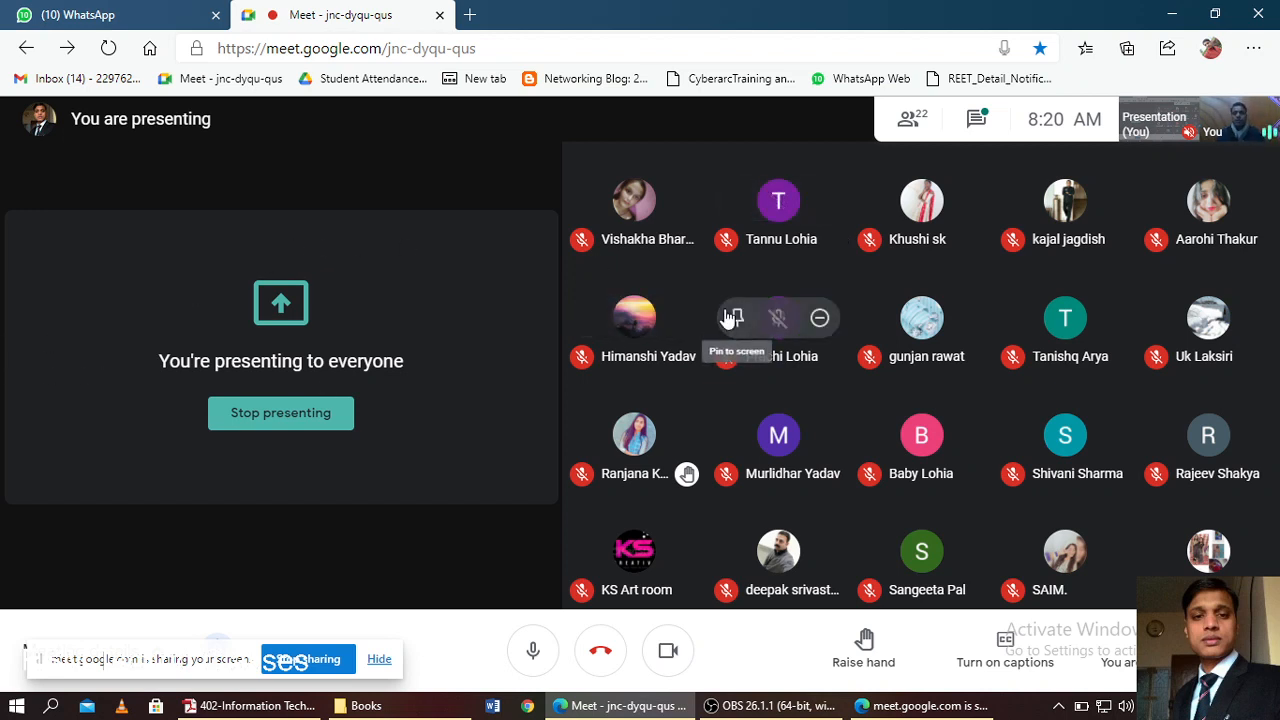
# - Open the libreoffice.org website in a new browser tab
pyautogui.click(470, 14)
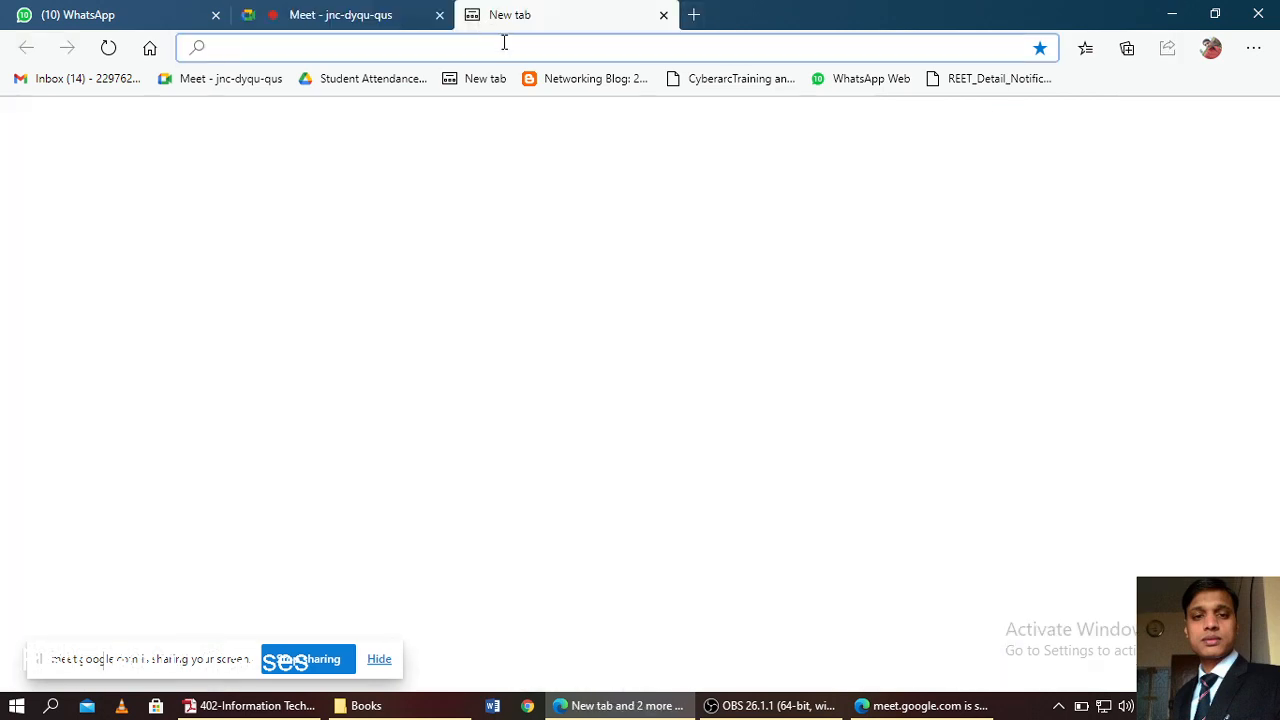
pyautogui.write('libre')
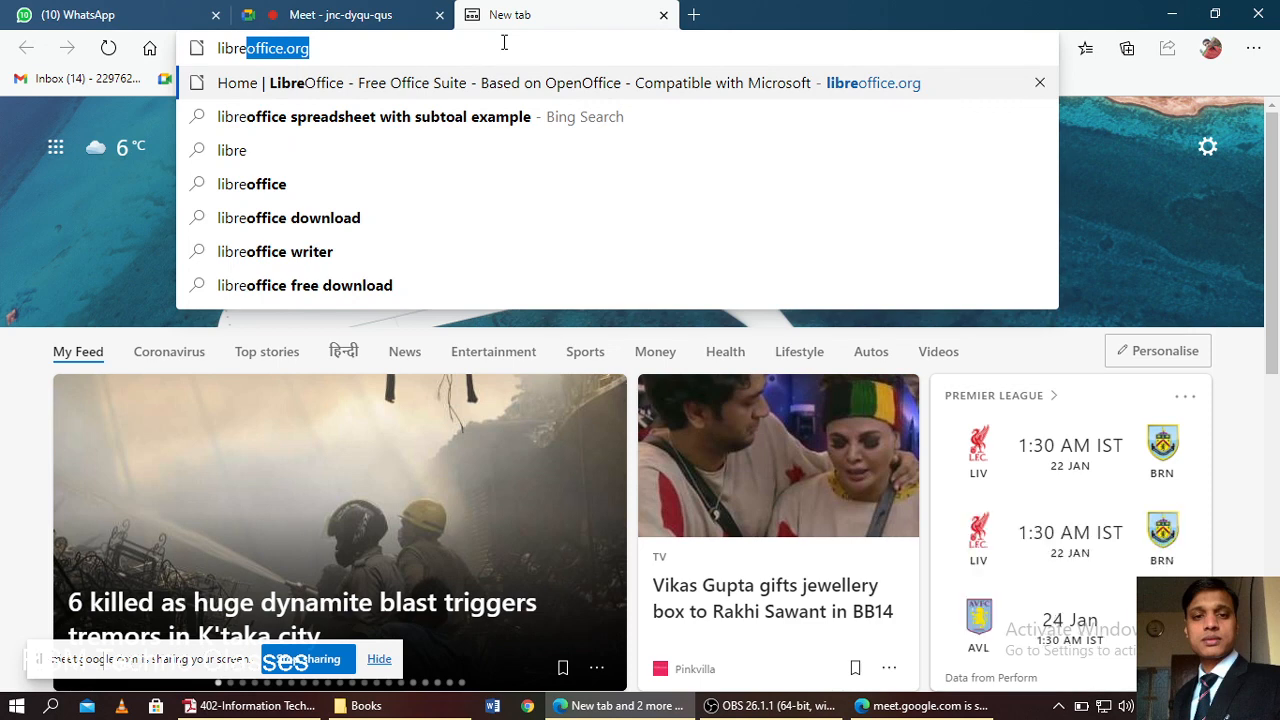
pyautogui.press('Right')
pyautogui.press('Return')
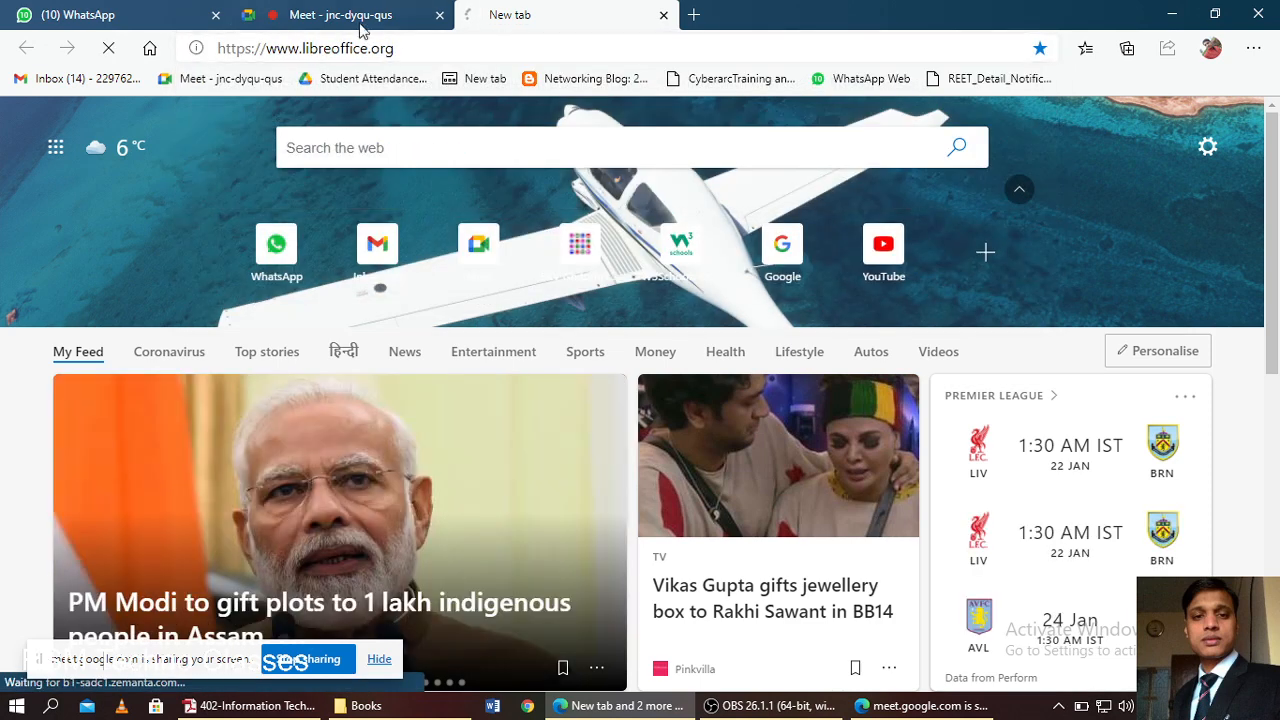
# - Admit the participant waiting to join the Google Meet call and return to the LibreOffice website
pyautogui.click(340, 15)
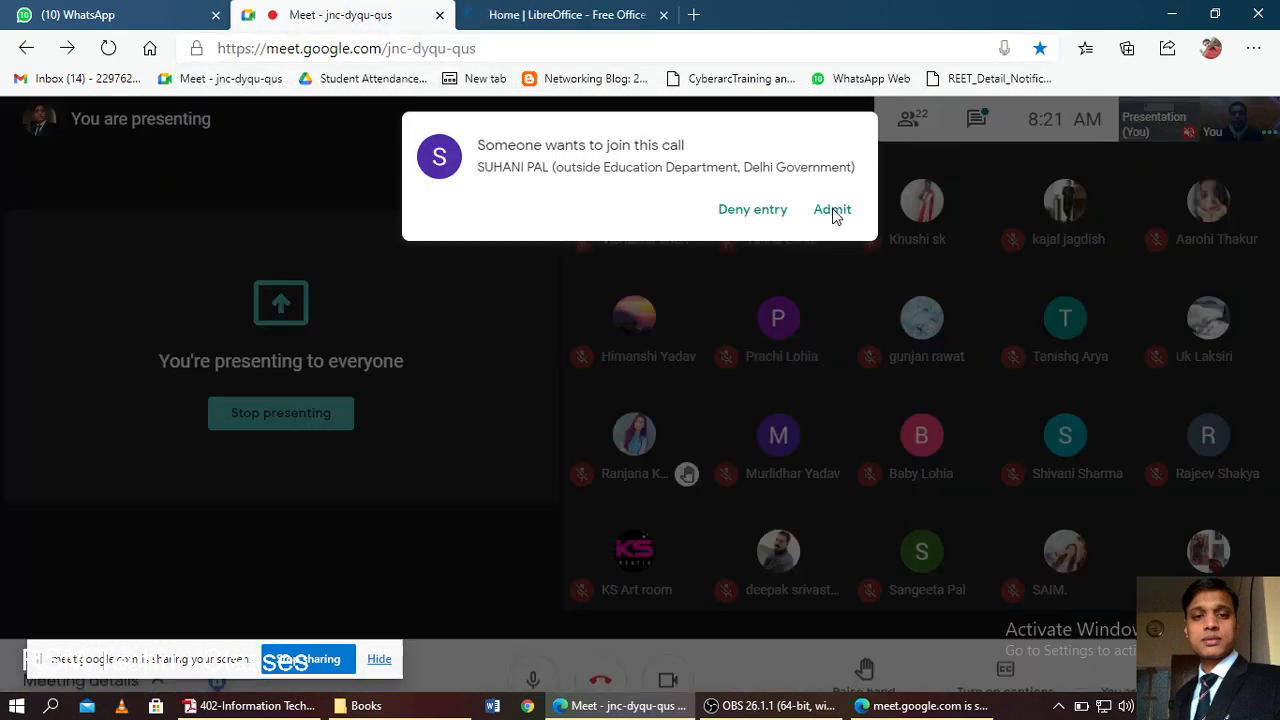
pyautogui.click(833, 212)
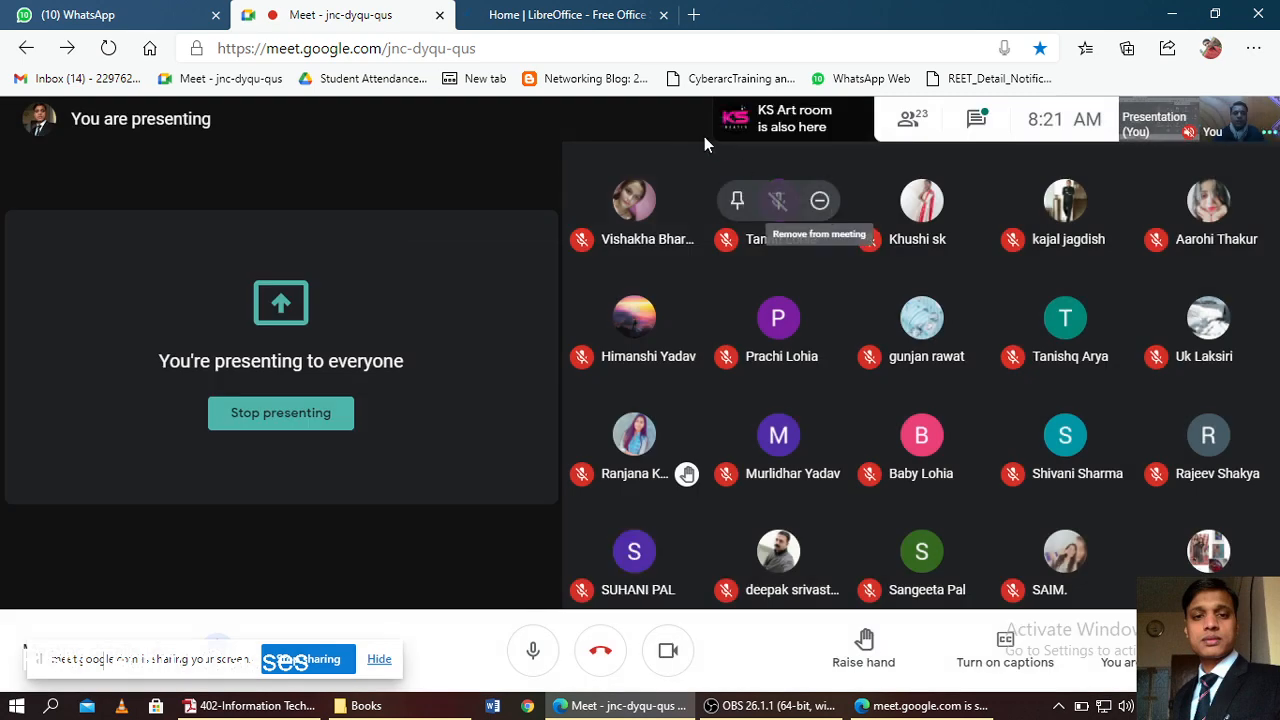
pyautogui.click(565, 15)
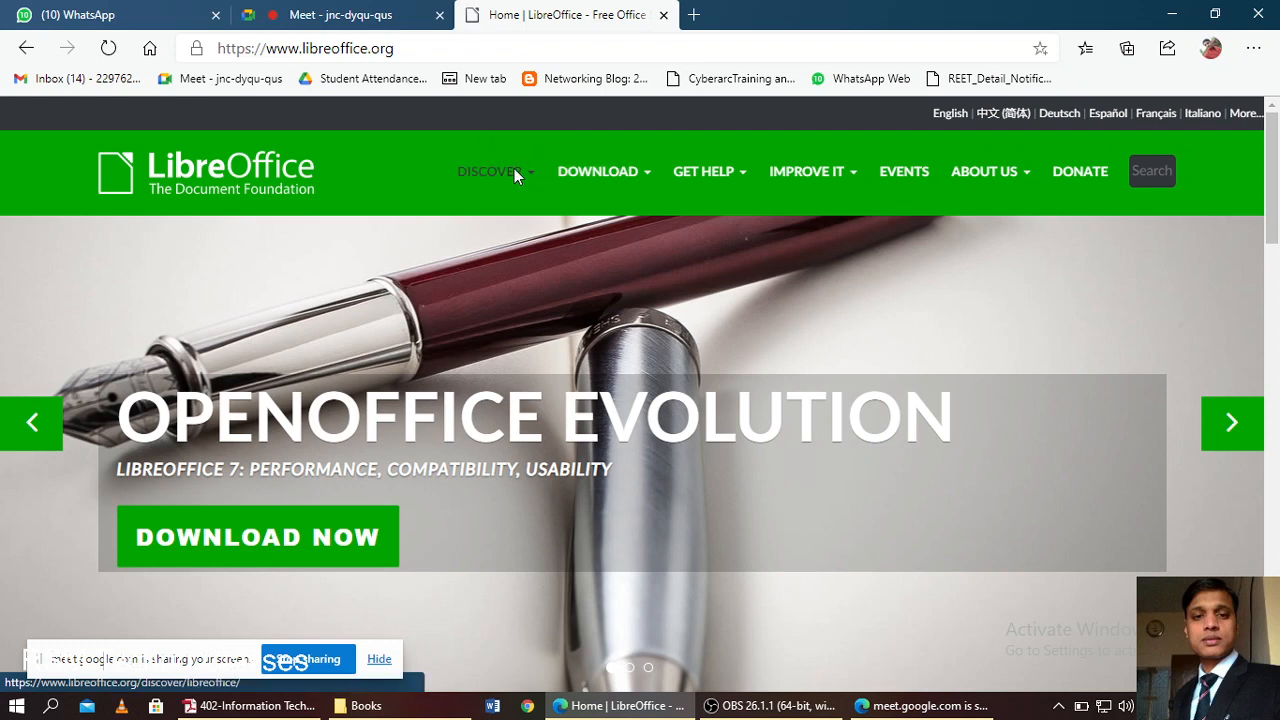
# - Show the site's Discover and Download options and open the Download LibreOffice page
pyautogui.moveTo(523, 177)
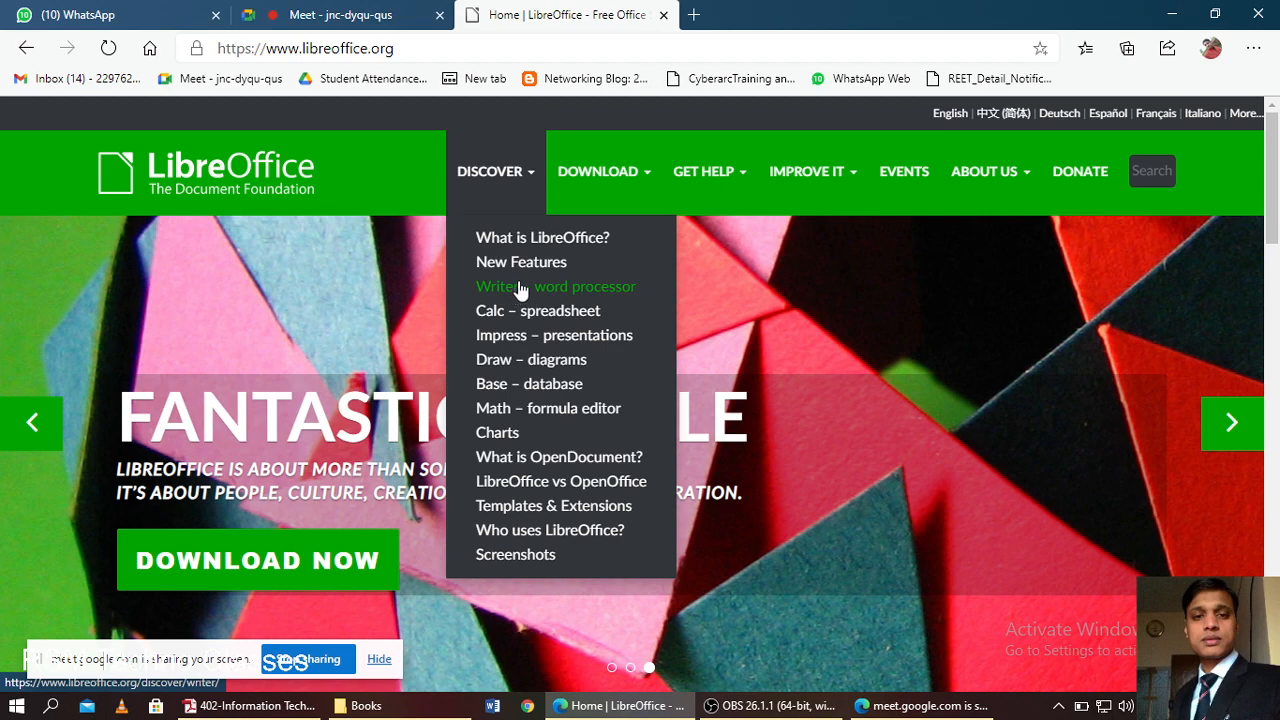
pyautogui.moveTo(644, 179)
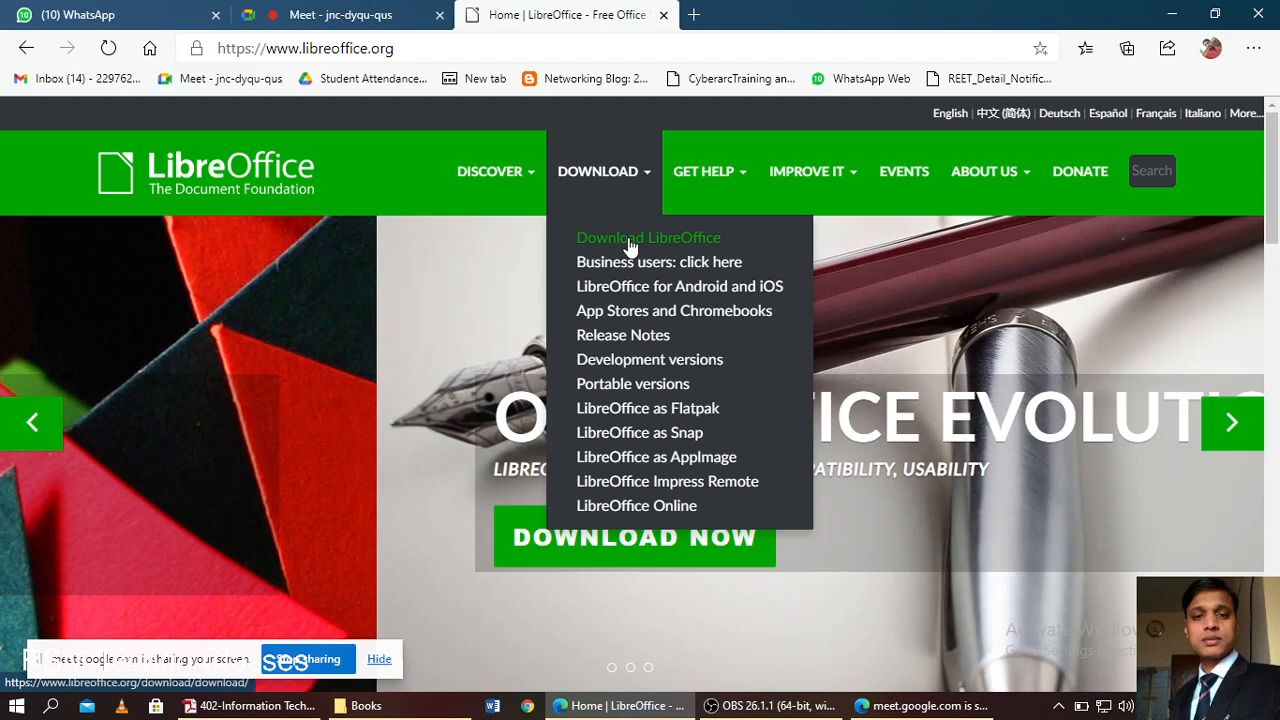
pyautogui.click(628, 241)
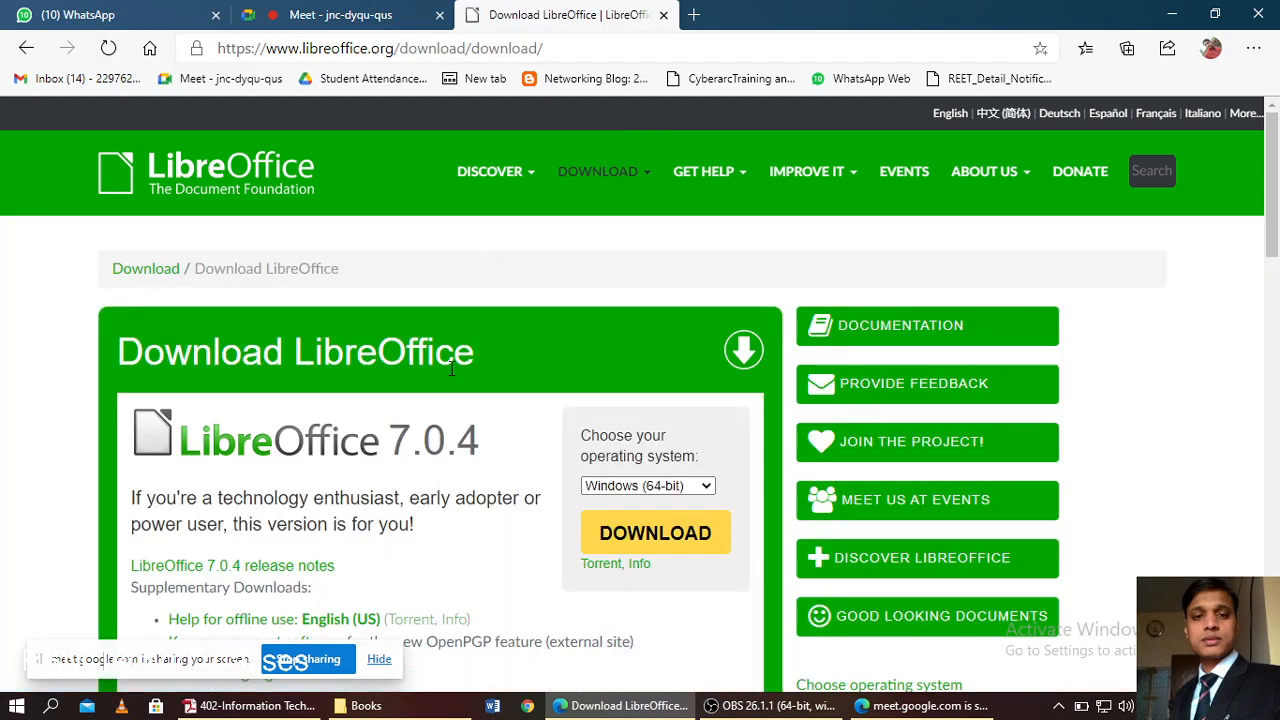
# - Examine the LibreOffice 7.0.4 and 6.4.7 versions offered on the download page and their descriptions
pyautogui.scroll(-2, 415, 335)
pyautogui.scroll(2, 415, 335)
pyautogui.scroll(-2, 425, 407)
pyautogui.scroll(1, 425, 407)
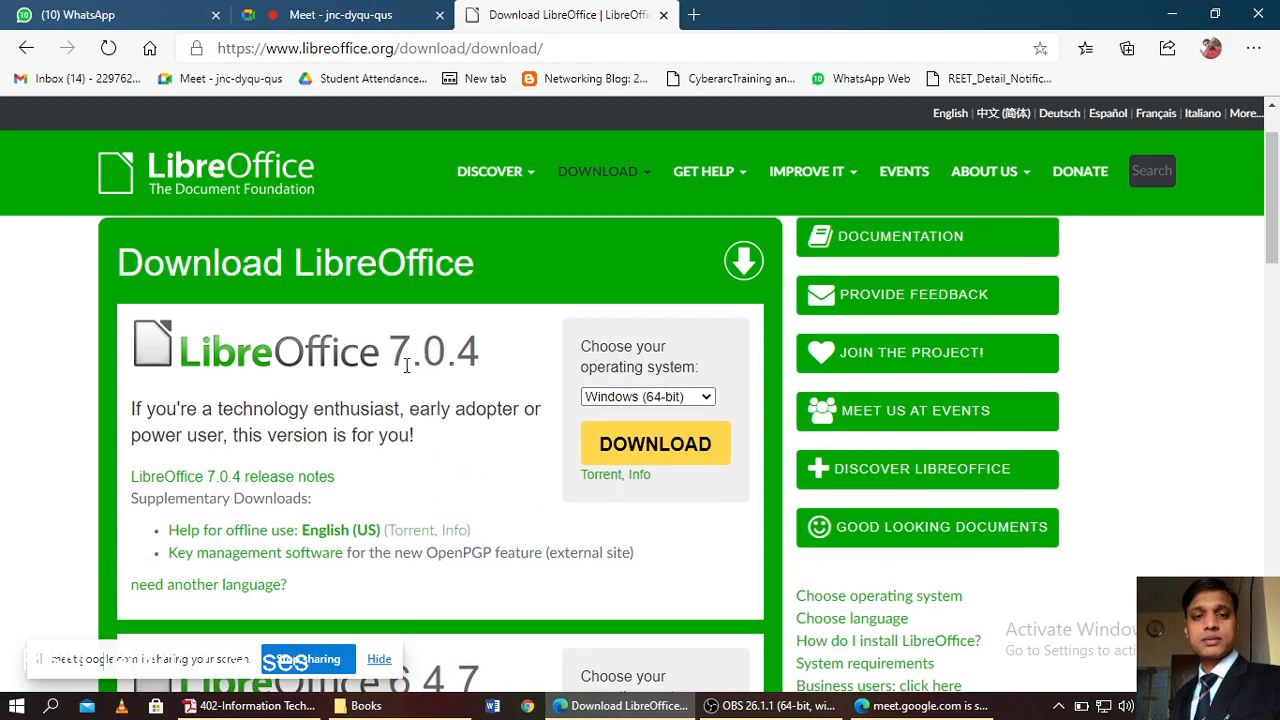
pyautogui.scroll(-4, 470, 366)
pyautogui.scroll(1, 478, 362)
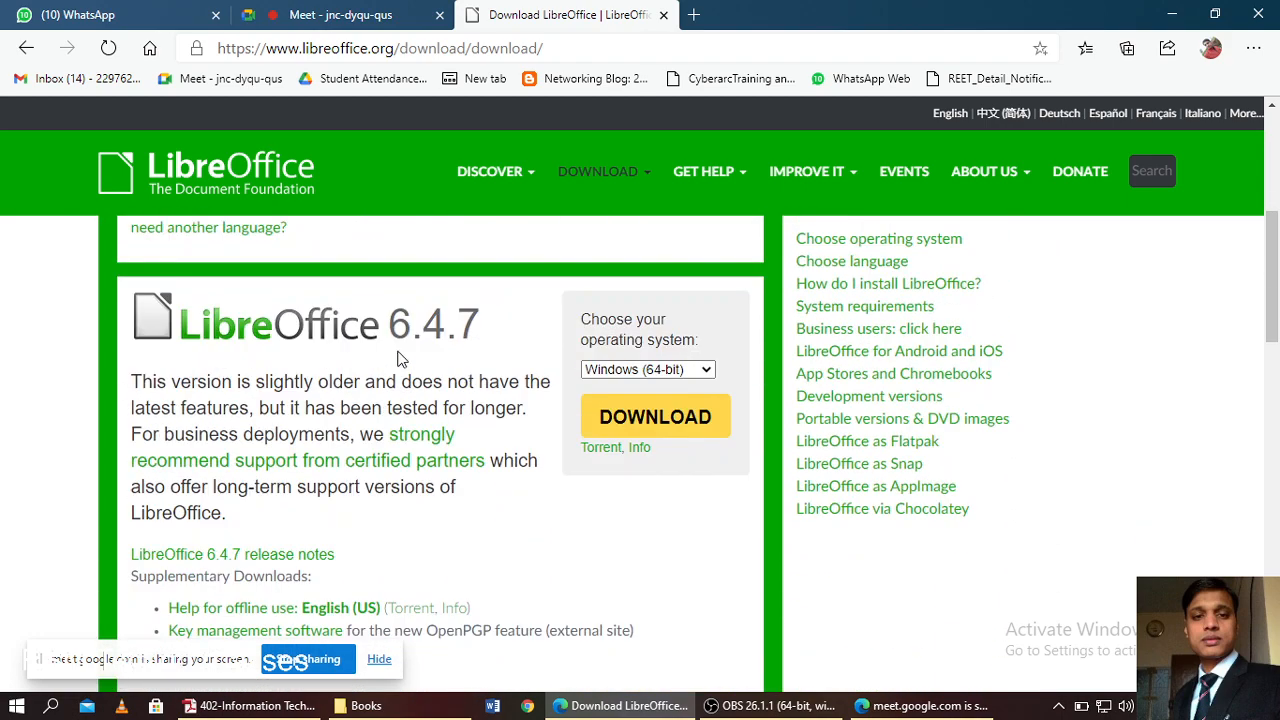
pyautogui.scroll(-4, 494, 411)
pyautogui.scroll(6, 494, 413)
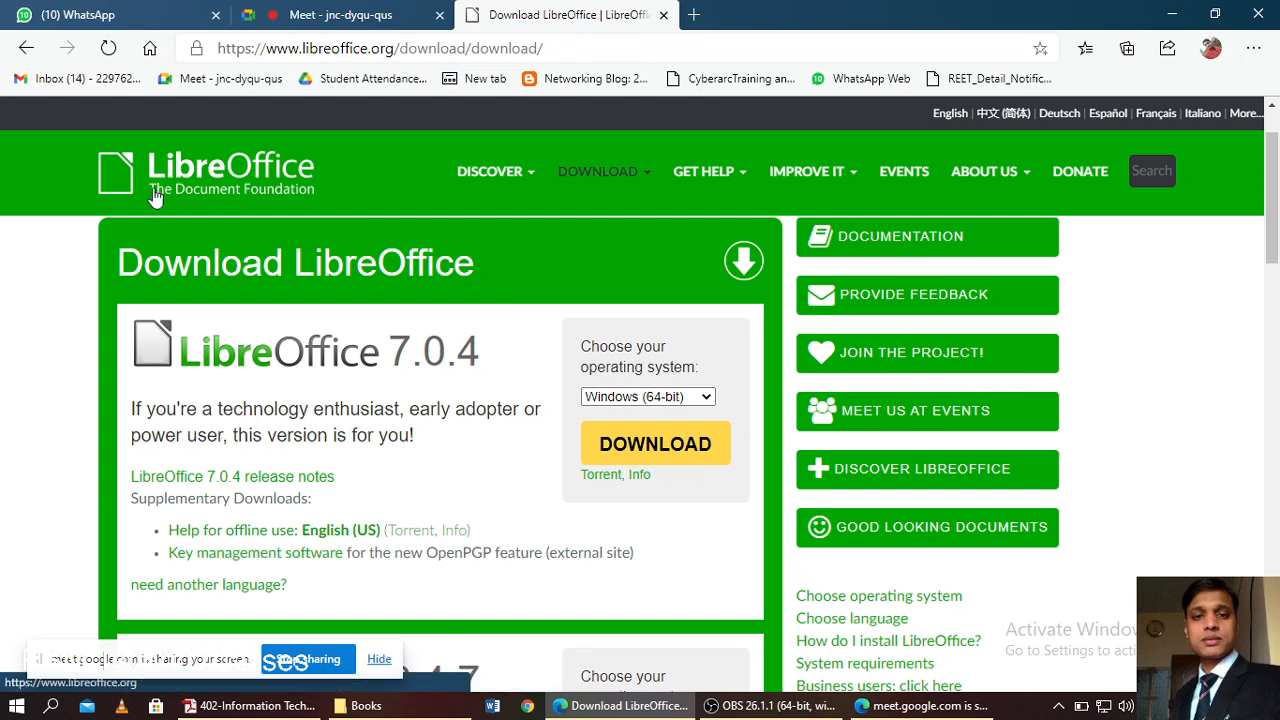
# - Switch to the Google Meet call, admit the waiting participant and return to the LibreOffice download page
pyautogui.click(16, 705)
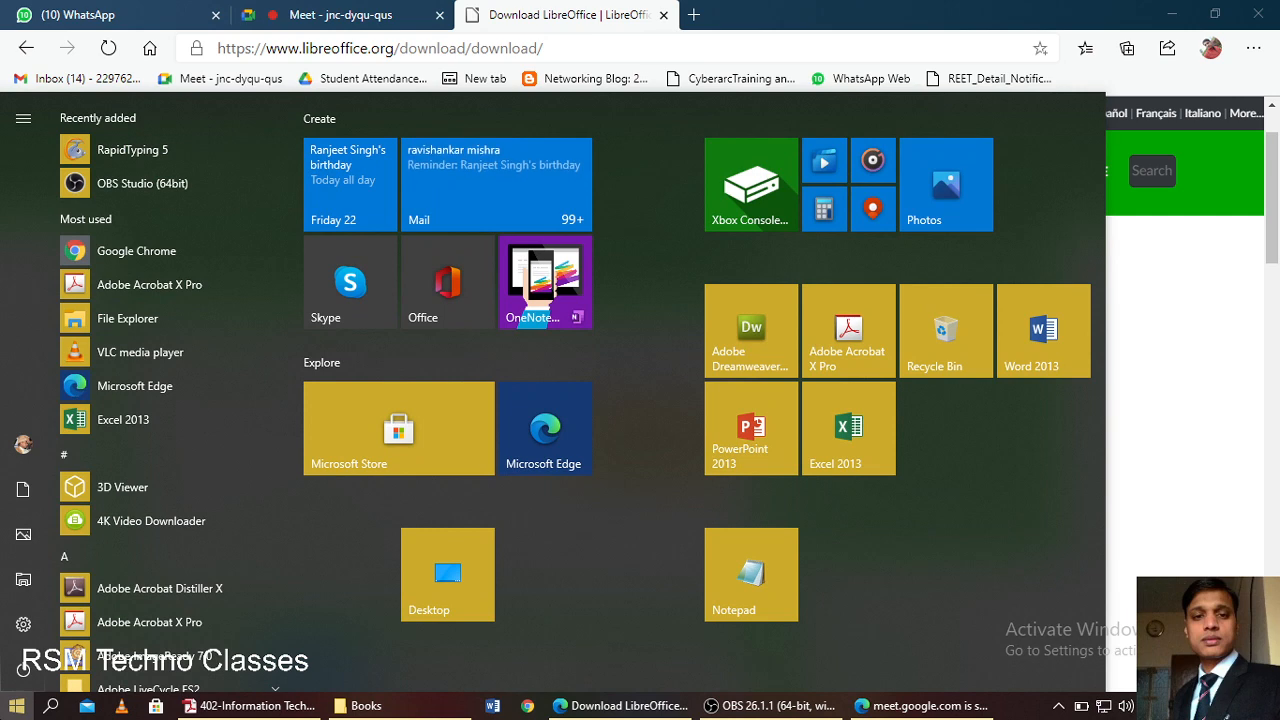
pyautogui.write('libre')
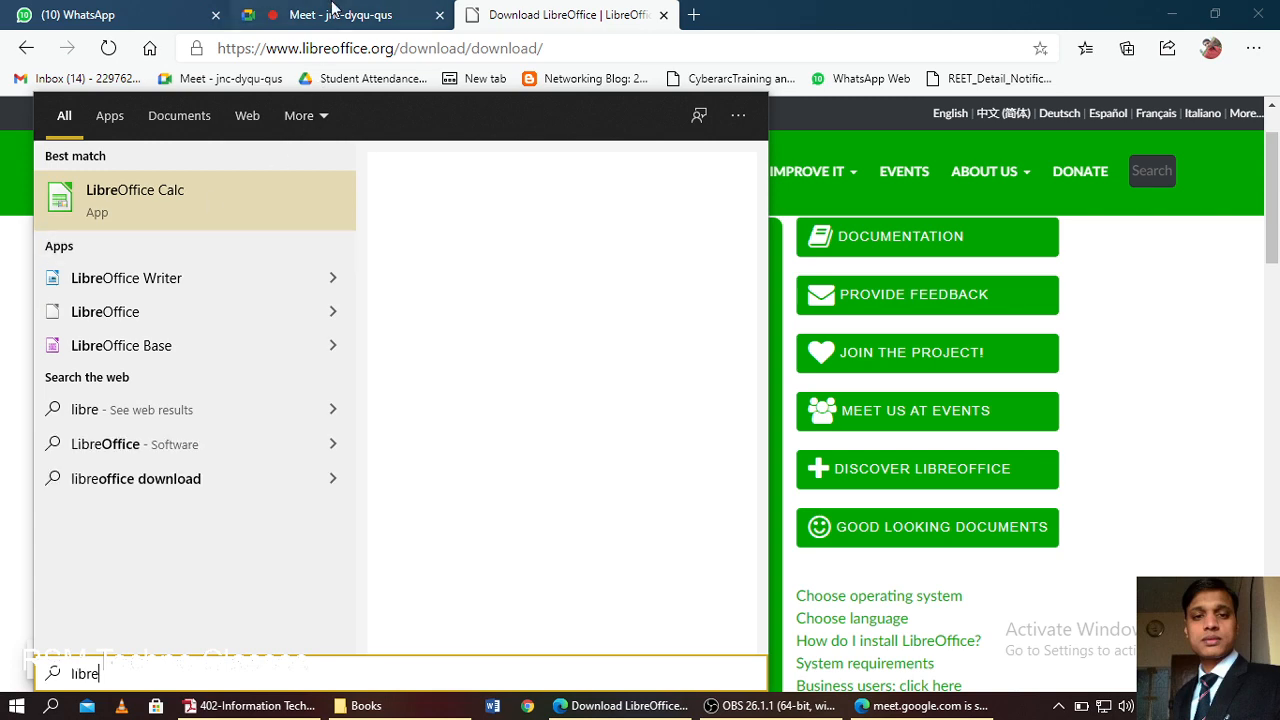
pyautogui.click(334, 14)
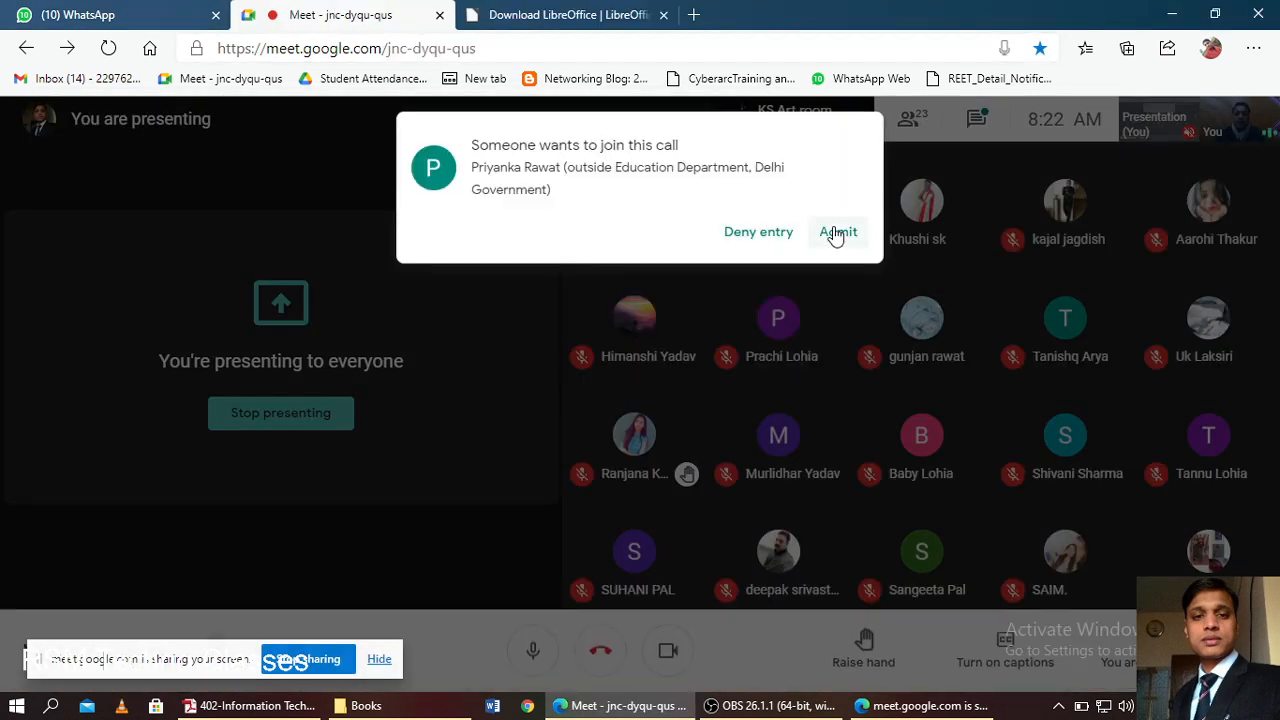
pyautogui.click(836, 232)
pyautogui.click(540, 12)
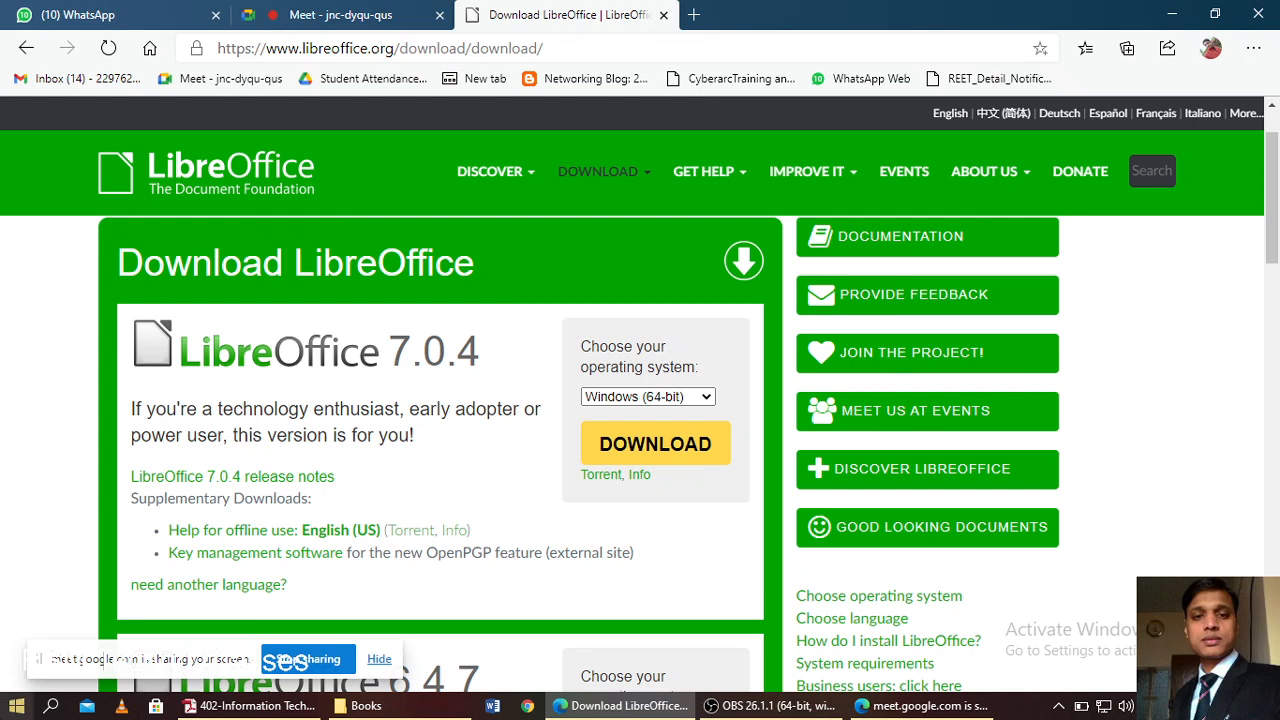
pyautogui.click(16, 705)
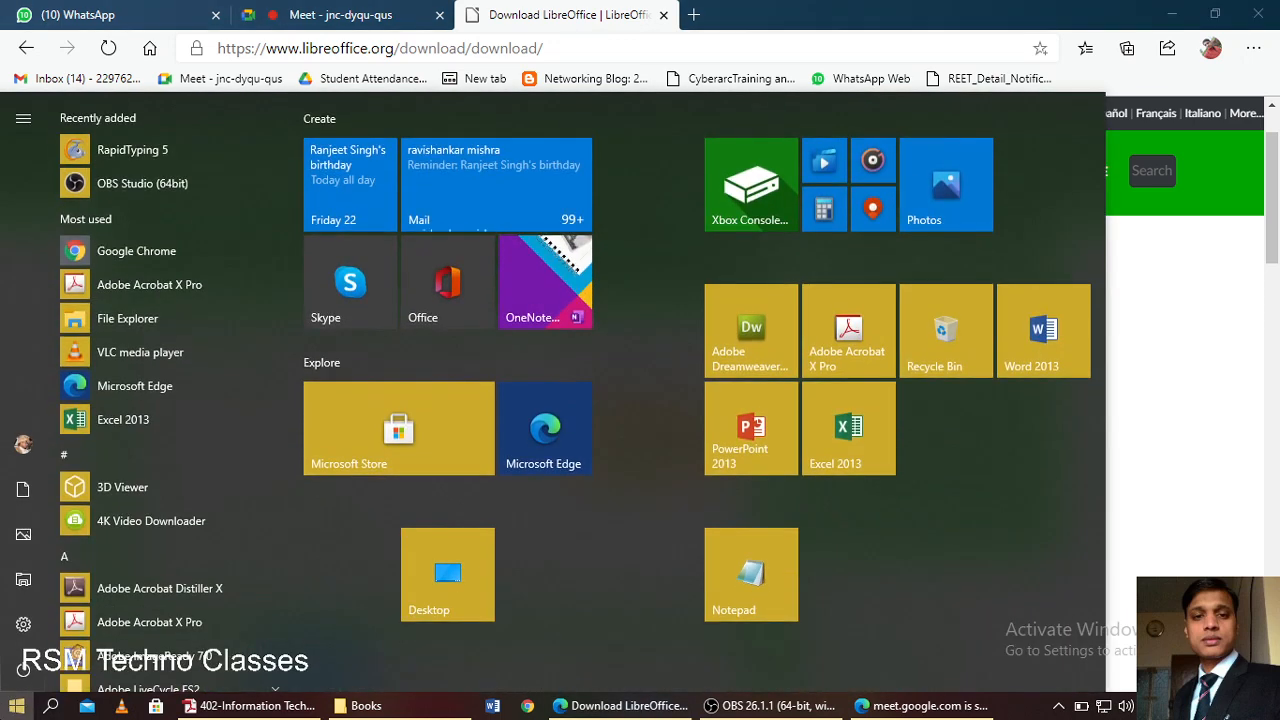
pyautogui.write('libre')
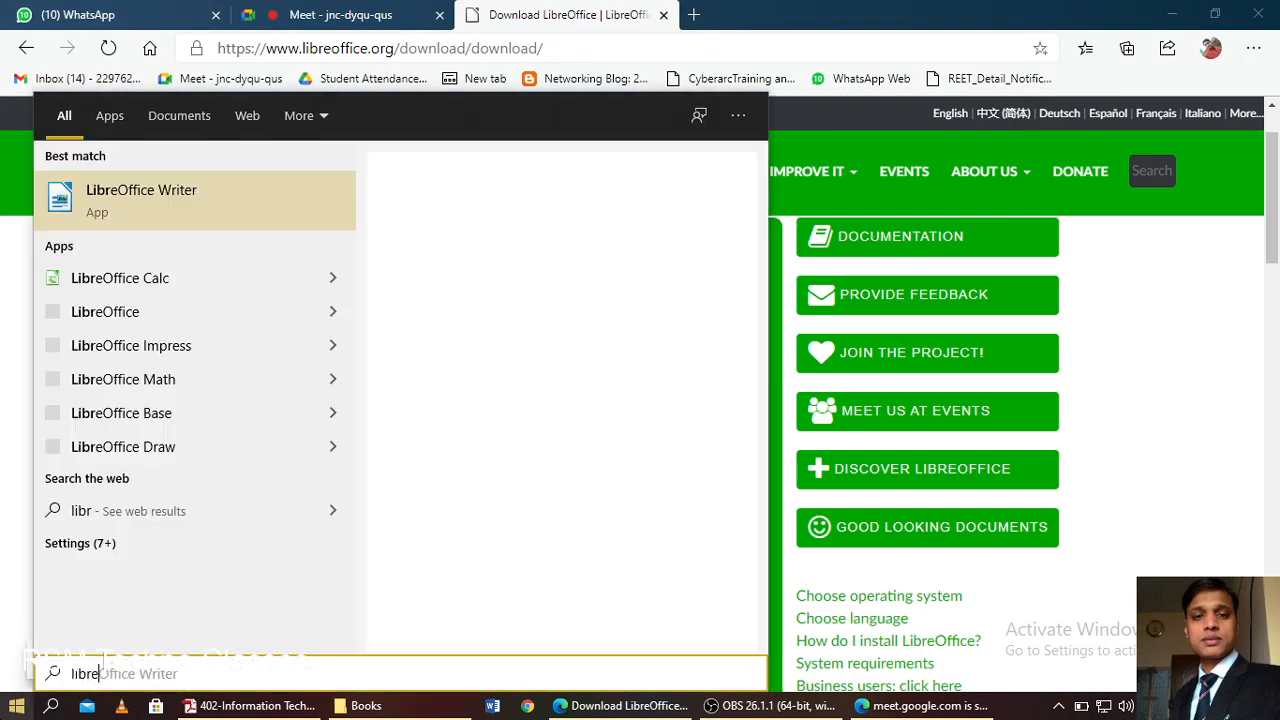
pyautogui.click(78, 216)
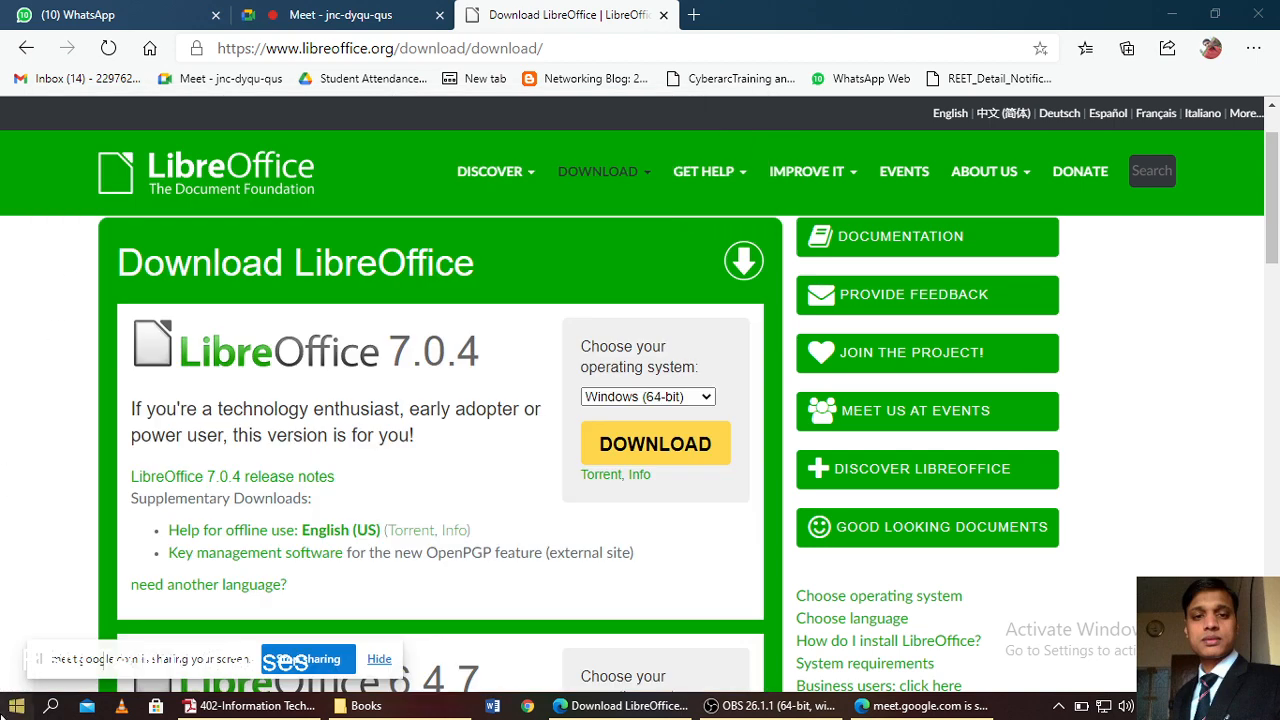
pyautogui.click(16, 705)
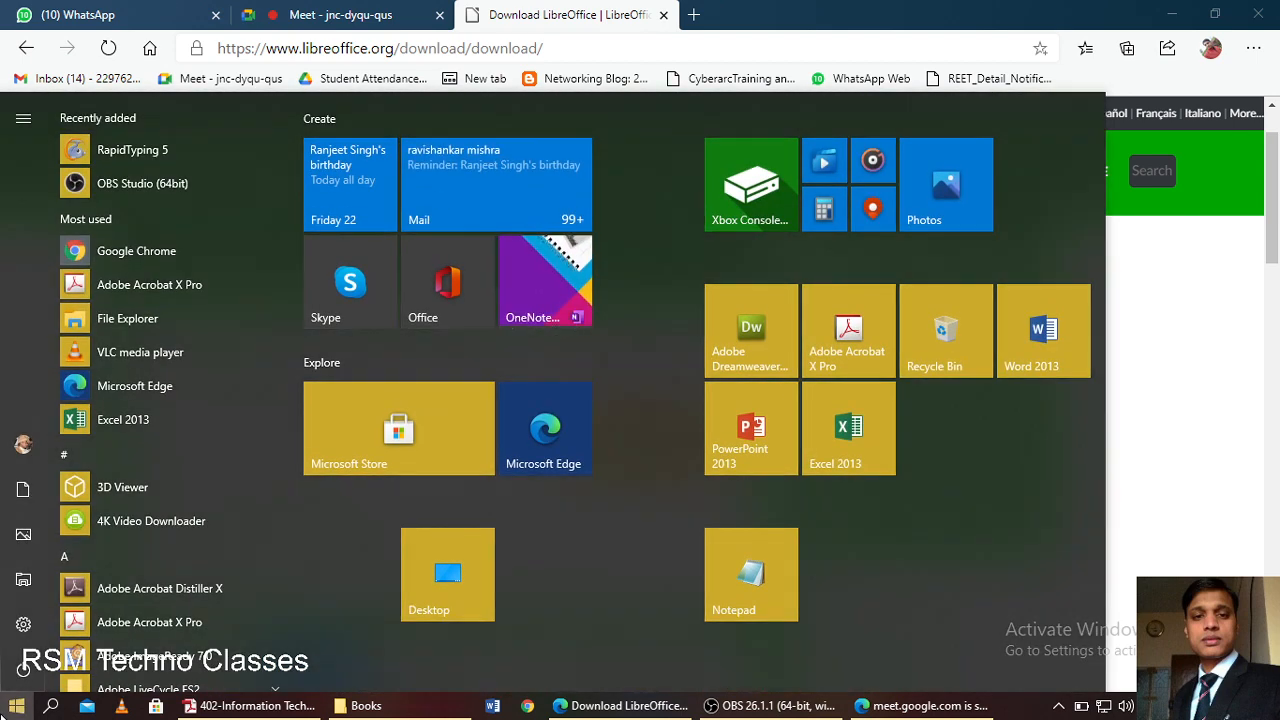
pyautogui.click(3, 715)
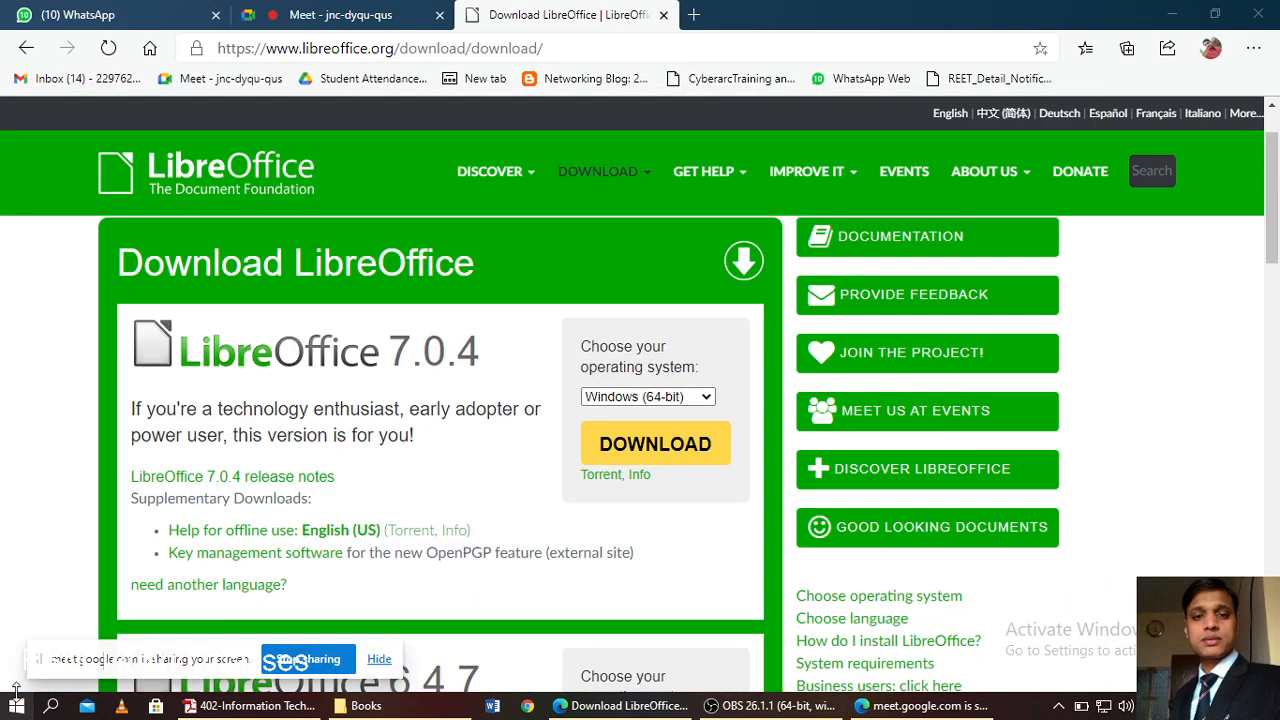
pyautogui.click(16, 705)
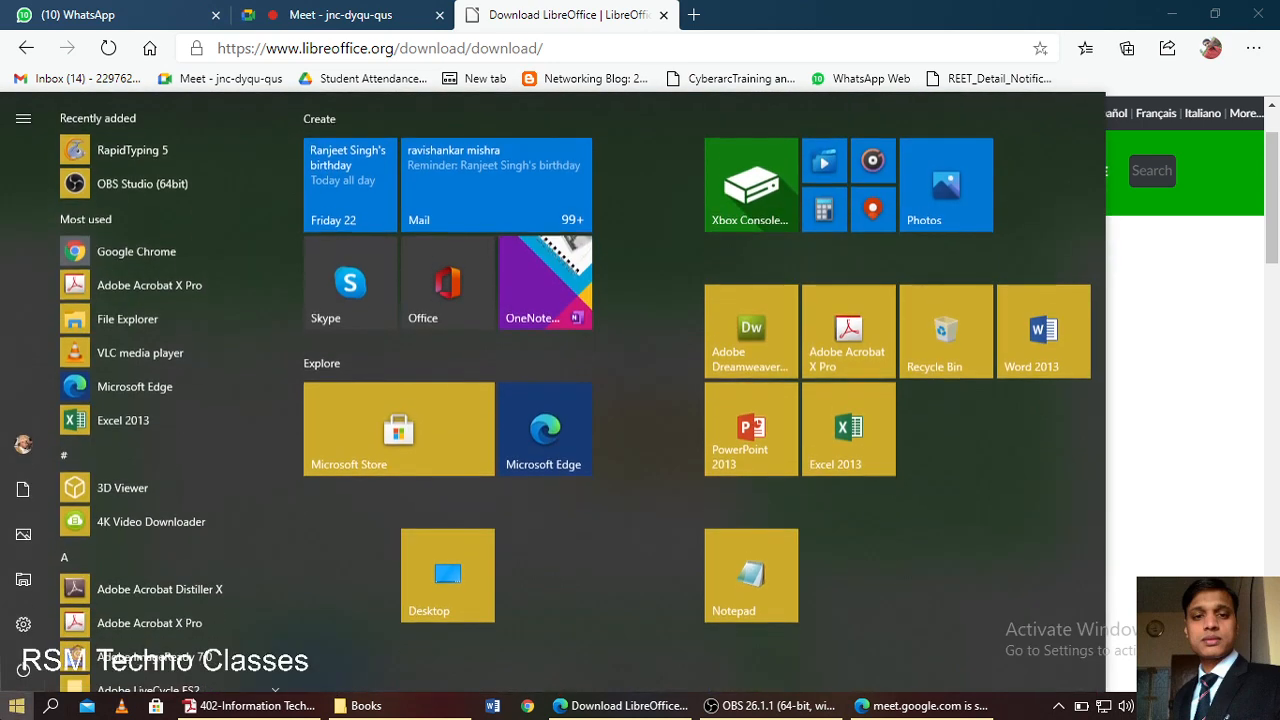
pyautogui.click(16, 705)
# - Search the computer for "libre" and launch LibreOffice Writer
pyautogui.press('super')
pyautogui.write('libre')
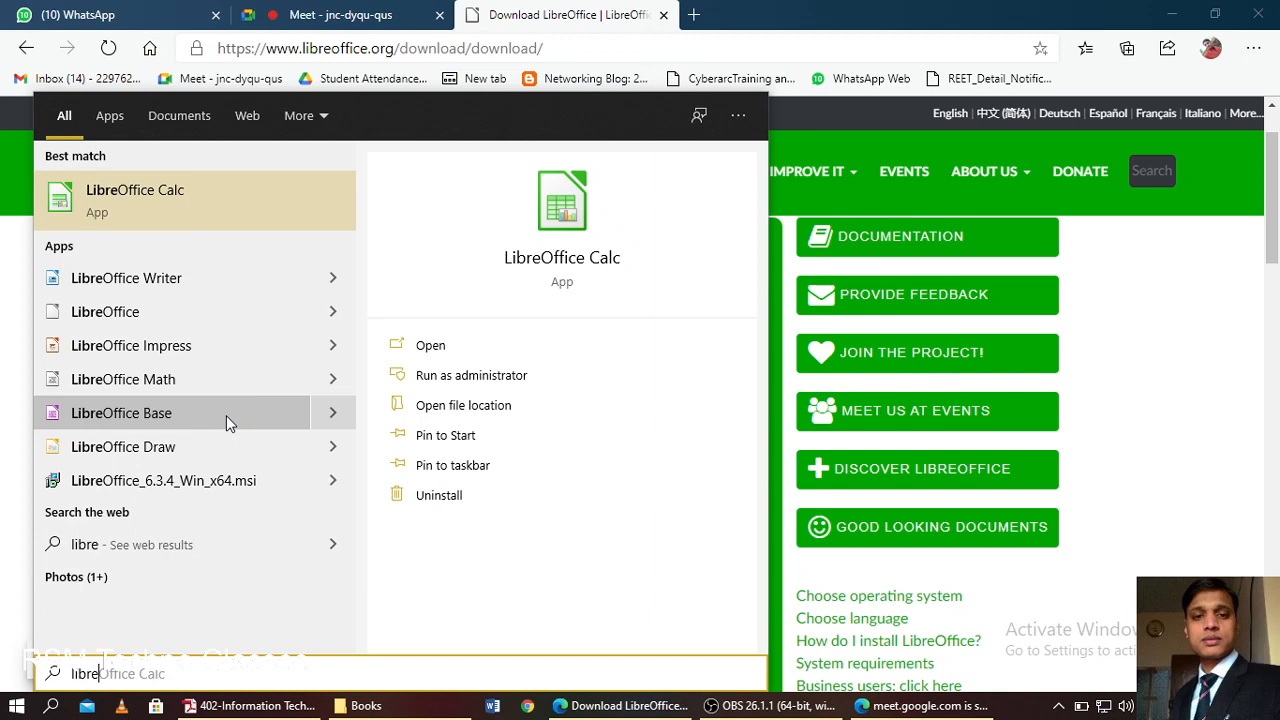
pyautogui.click(246, 287)
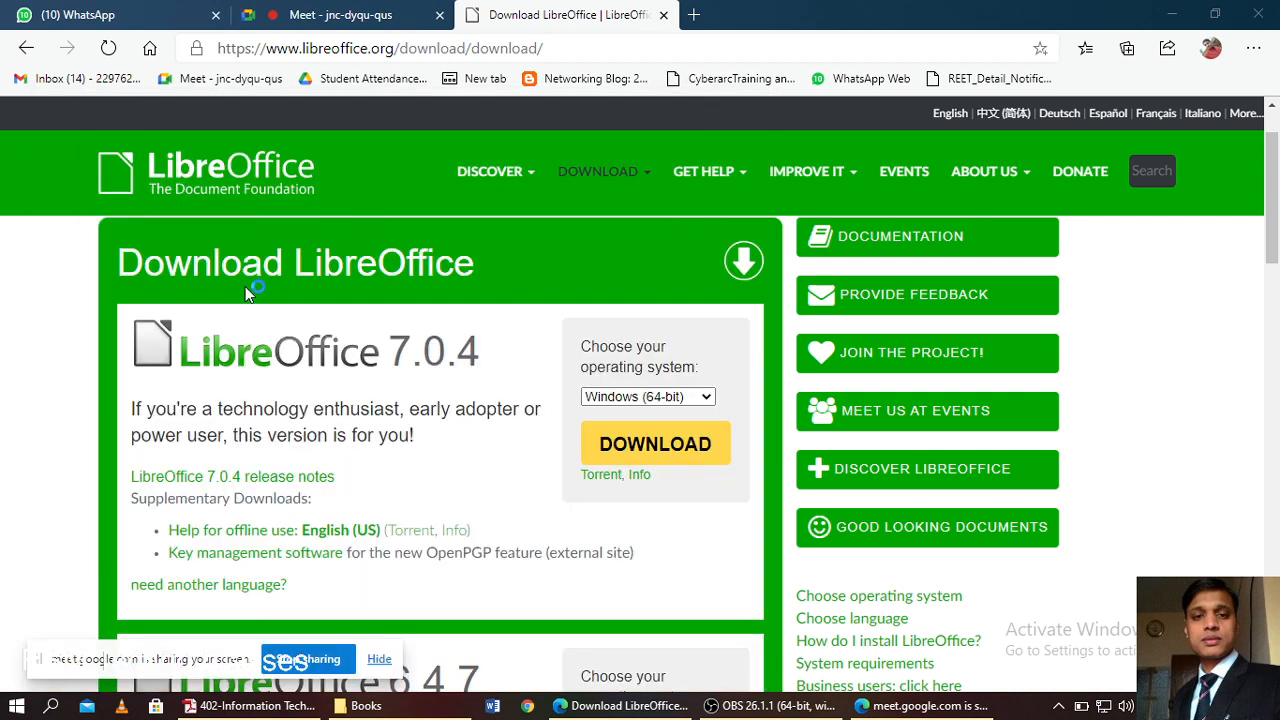
# - Check the Google Meet call while Writer loads and return to the LibreOffice download page
pyautogui.click(330, 17)
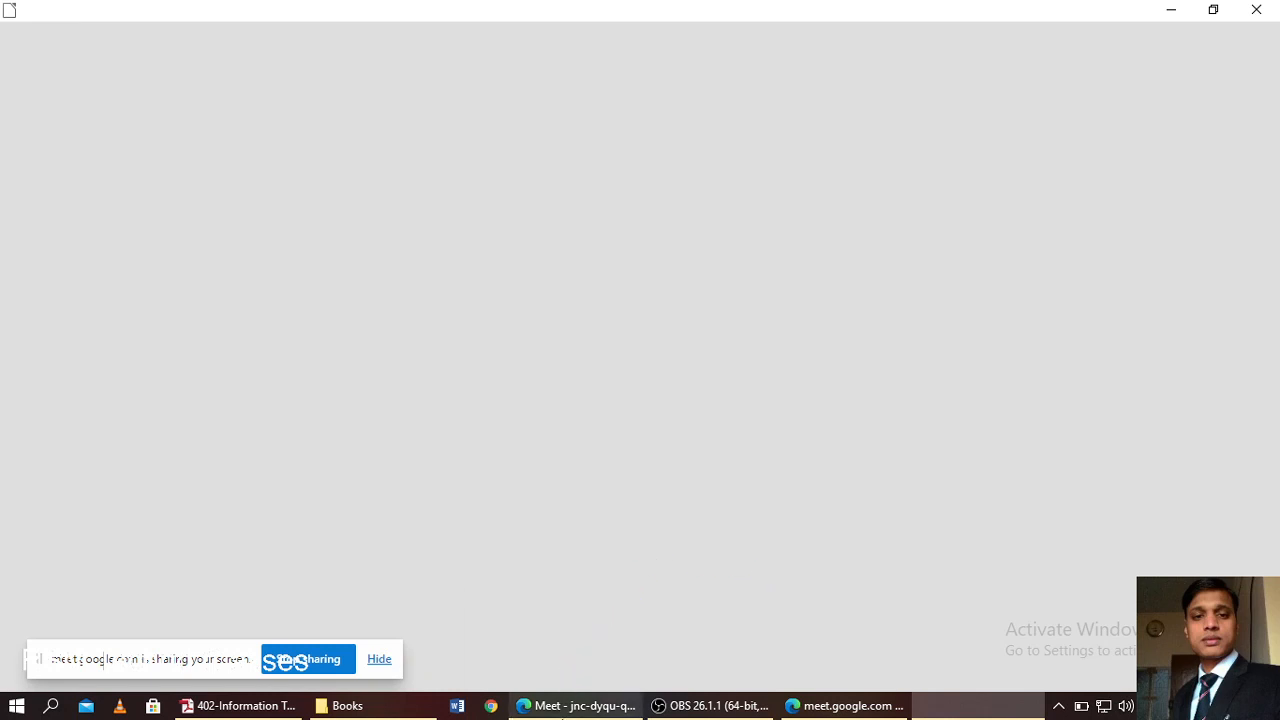
pyautogui.click(575, 706)
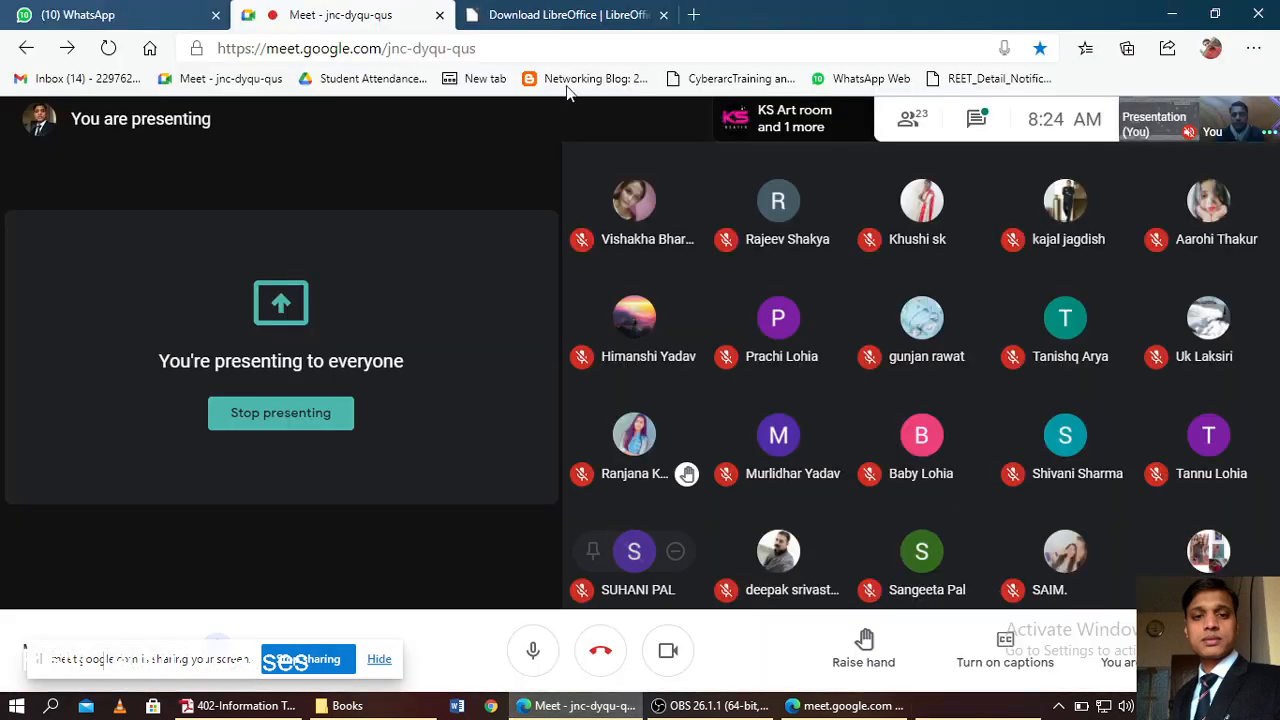
pyautogui.click(560, 14)
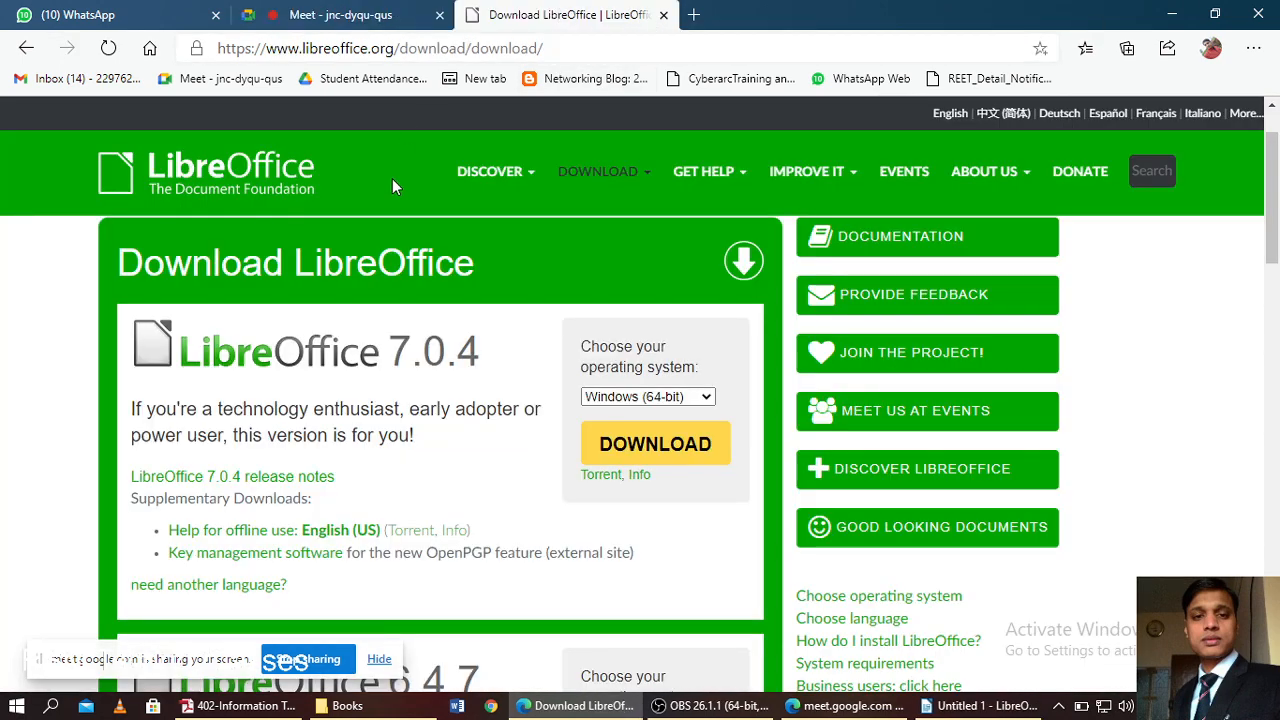
# - Switch to the blank LibreOffice Writer document and look over its window and page
pyautogui.click(980, 706)
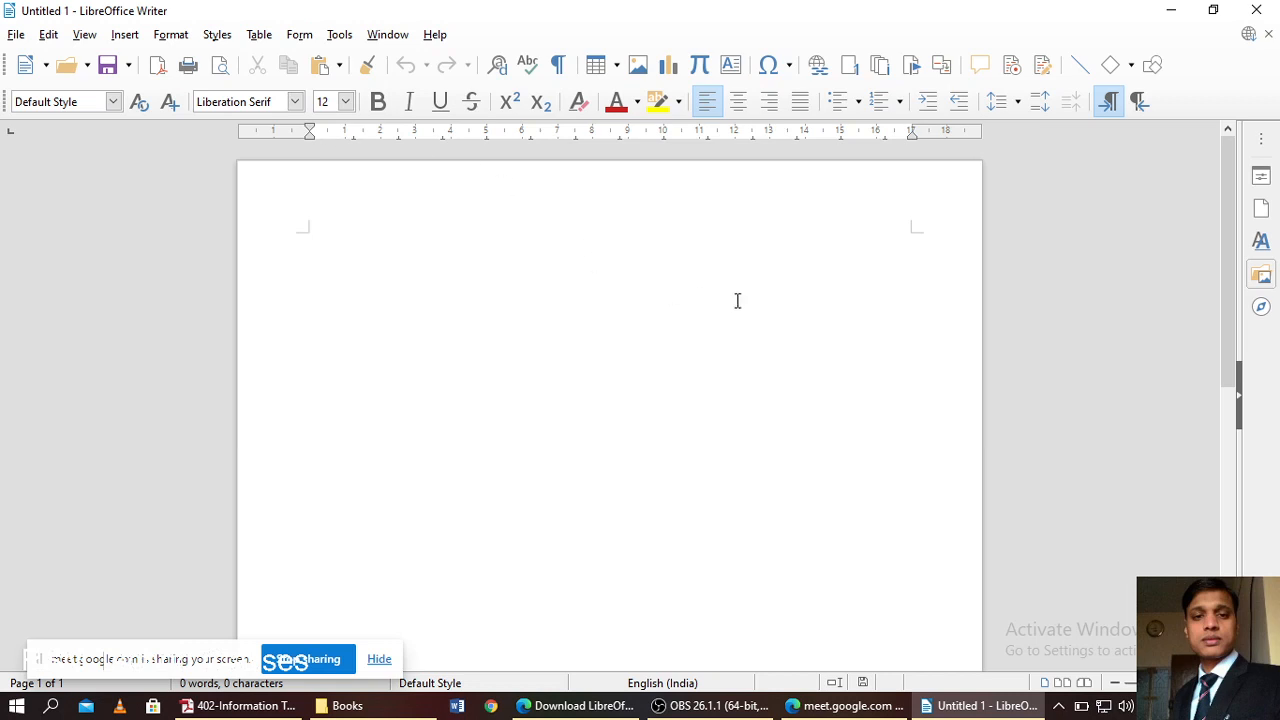
pyautogui.scroll(-2, 738, 301)
pyautogui.scroll(2, 738, 301)
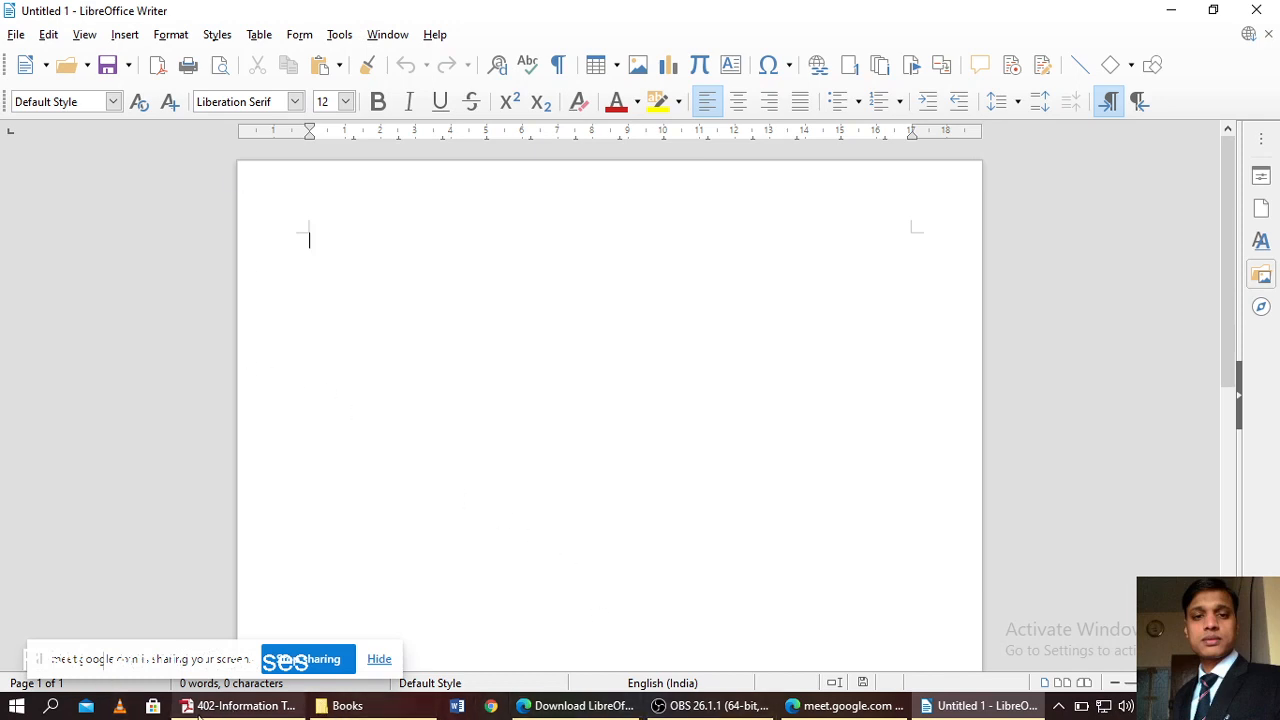
# - Switch back to the Google Meet call in the browser and admit the participant waiting to join
pyautogui.moveTo(232, 710)
pyautogui.click(577, 706)
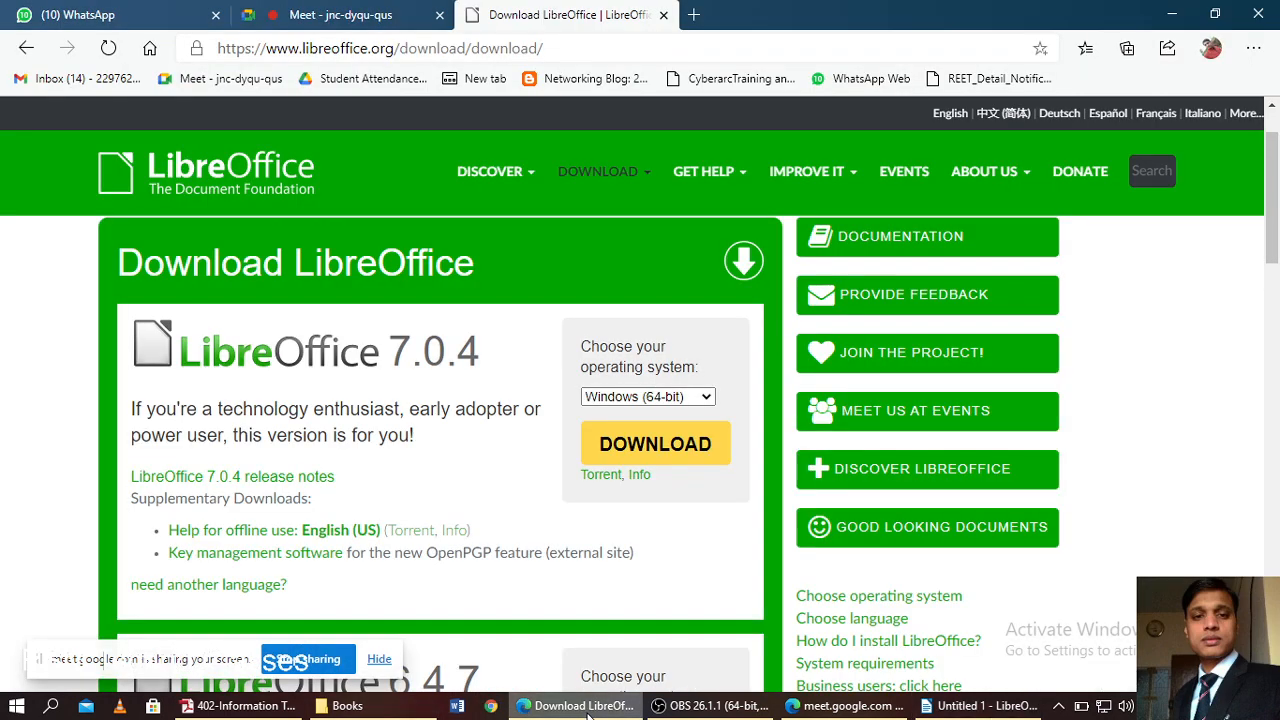
pyautogui.click(410, 10)
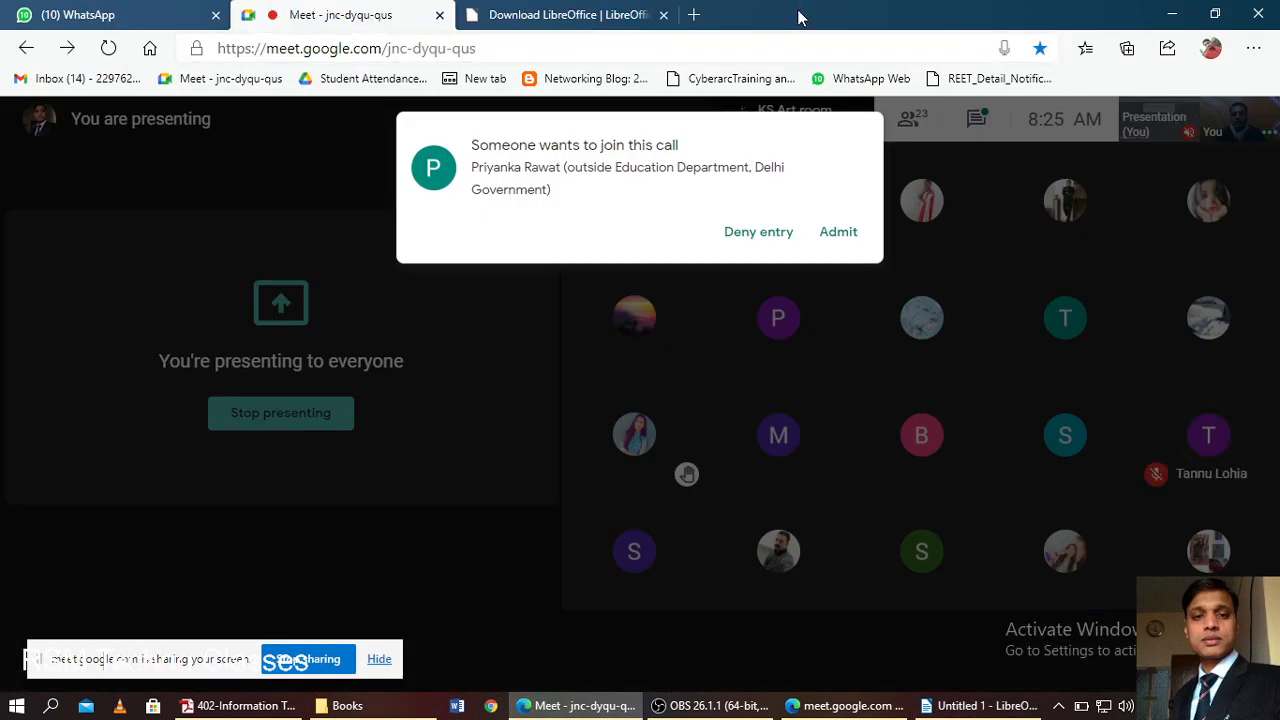
pyautogui.click(840, 234)
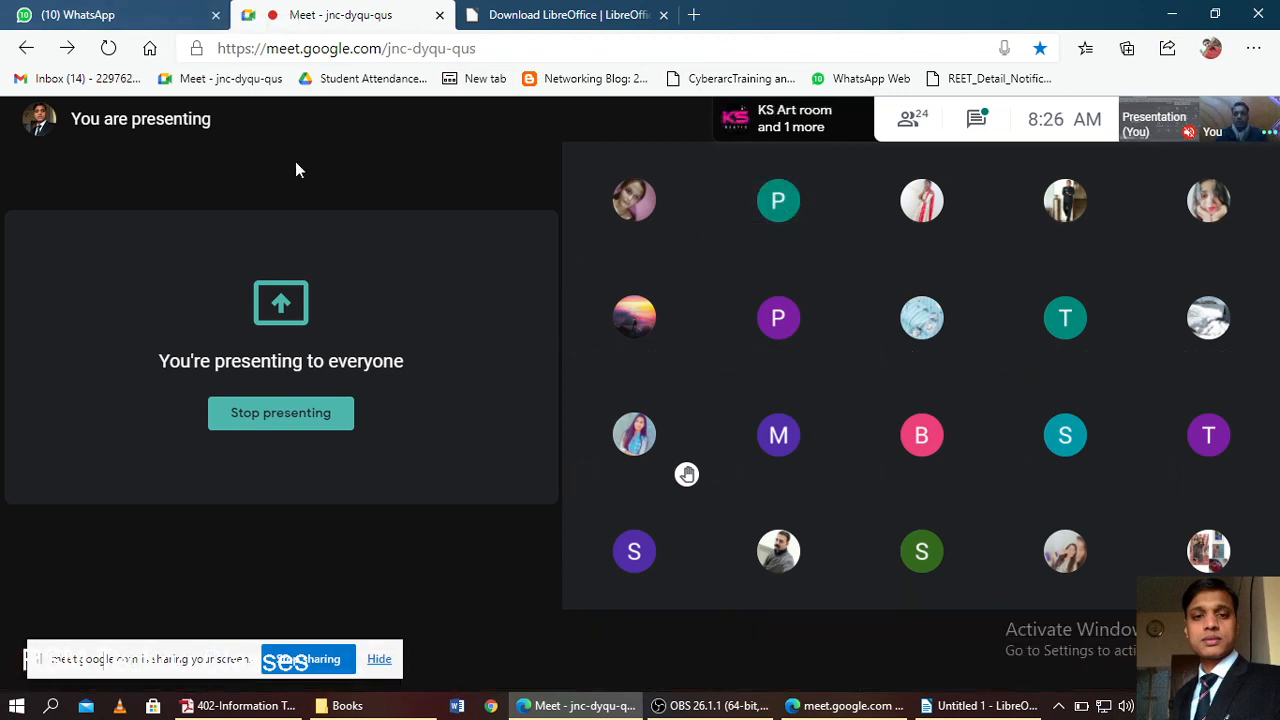
# - Bring up the Class IX Information Technology textbook in Adobe Acrobat at the Mouse pointer section
pyautogui.click(270, 708)
pyautogui.click(268, 708)
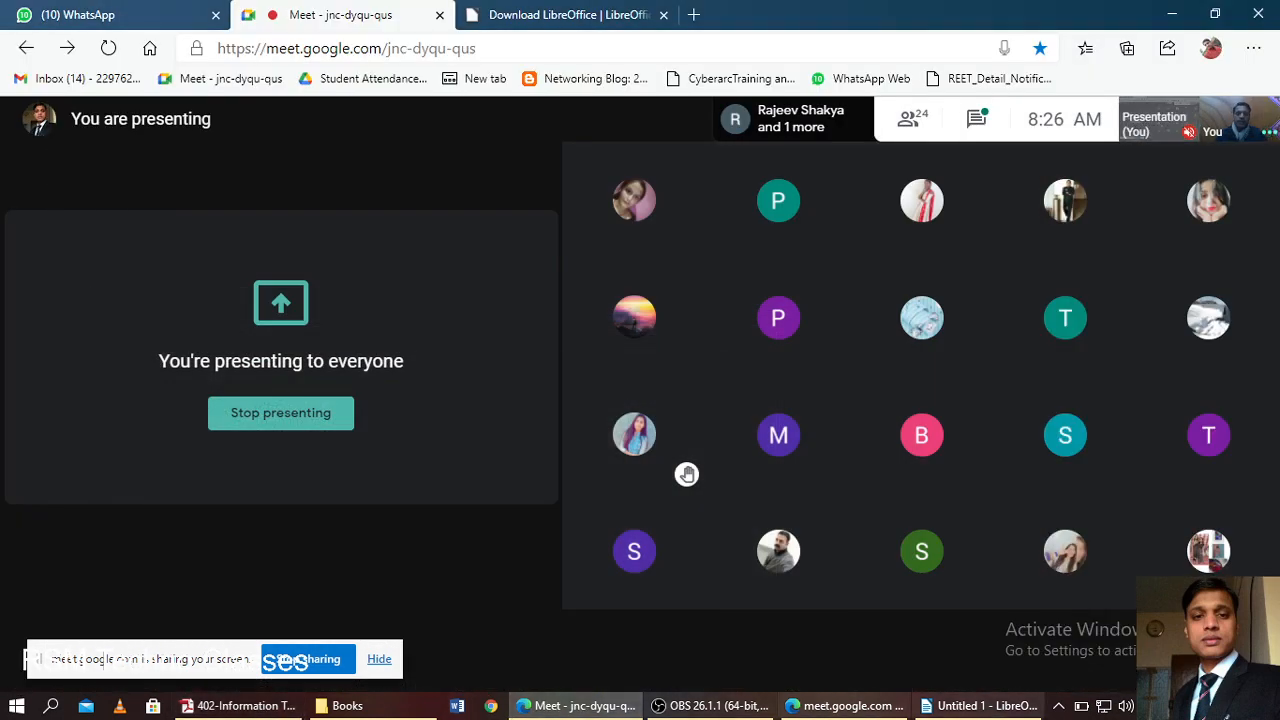
pyautogui.click(1016, 707)
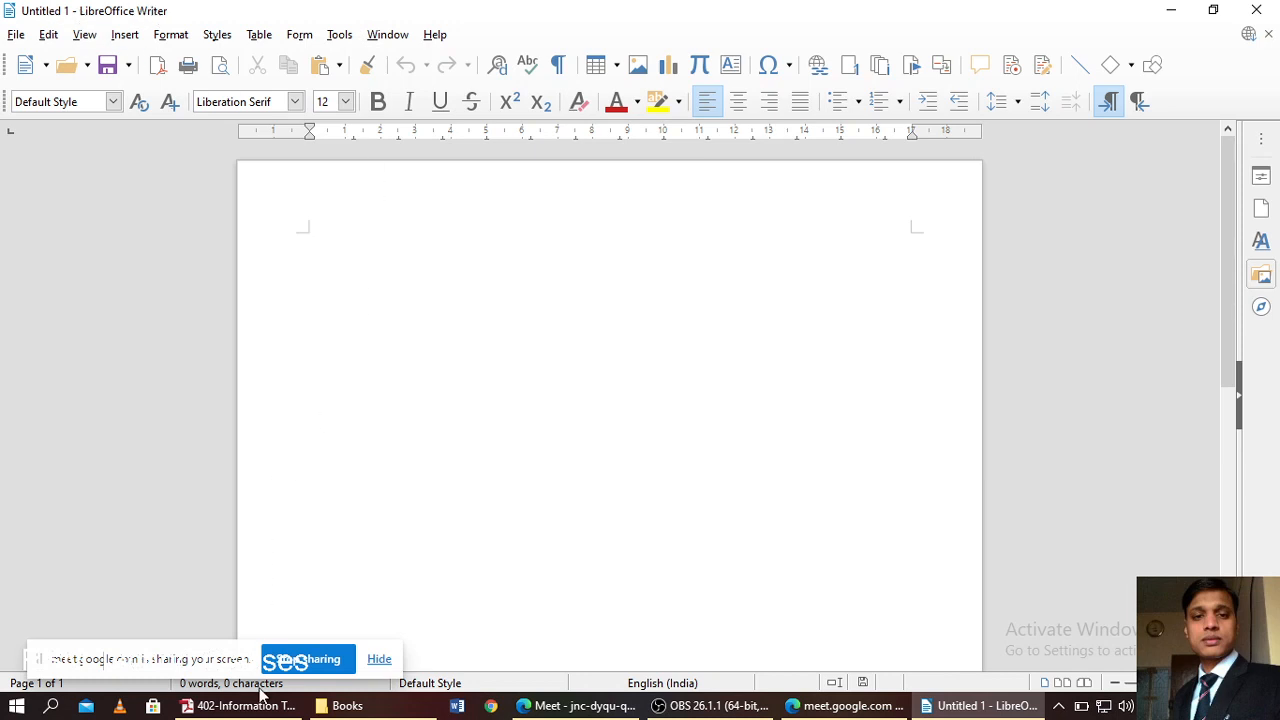
pyautogui.click(580, 705)
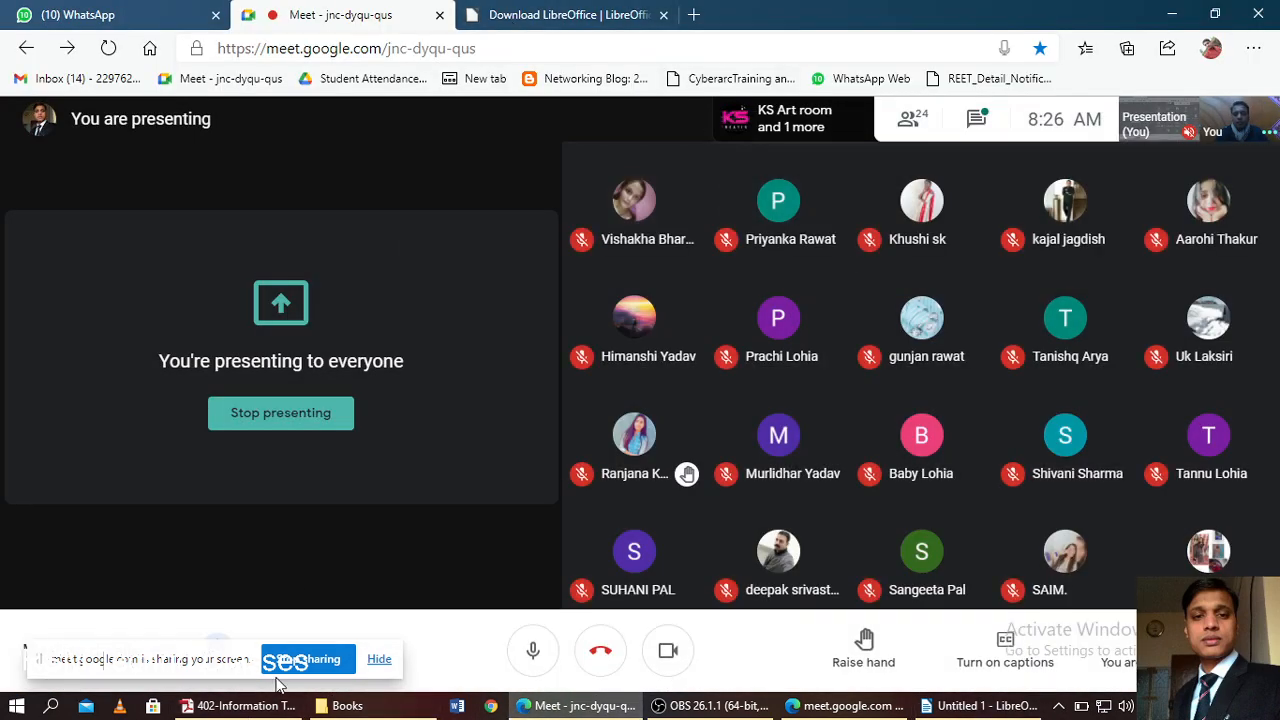
pyautogui.click(262, 706)
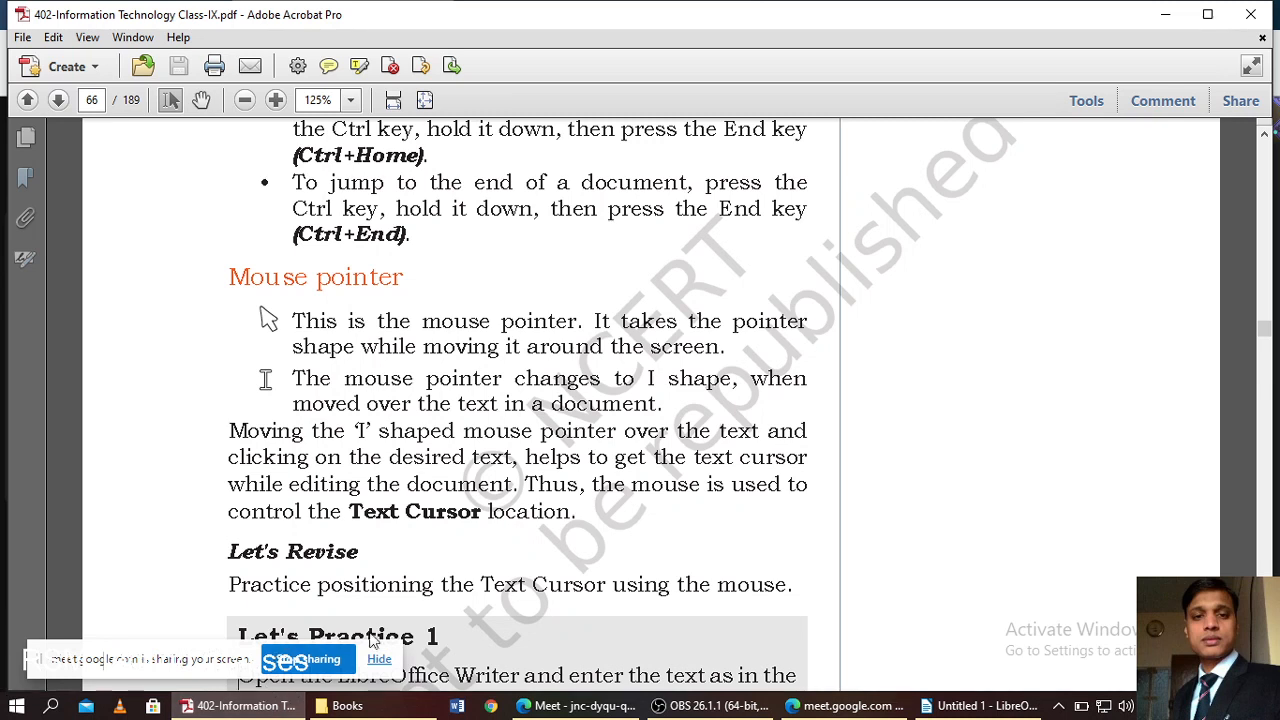
# - Switch to the blank LibreOffice Writer document and enter the line "Welcome to LibreOffice Writer"
pyautogui.click(980, 706)
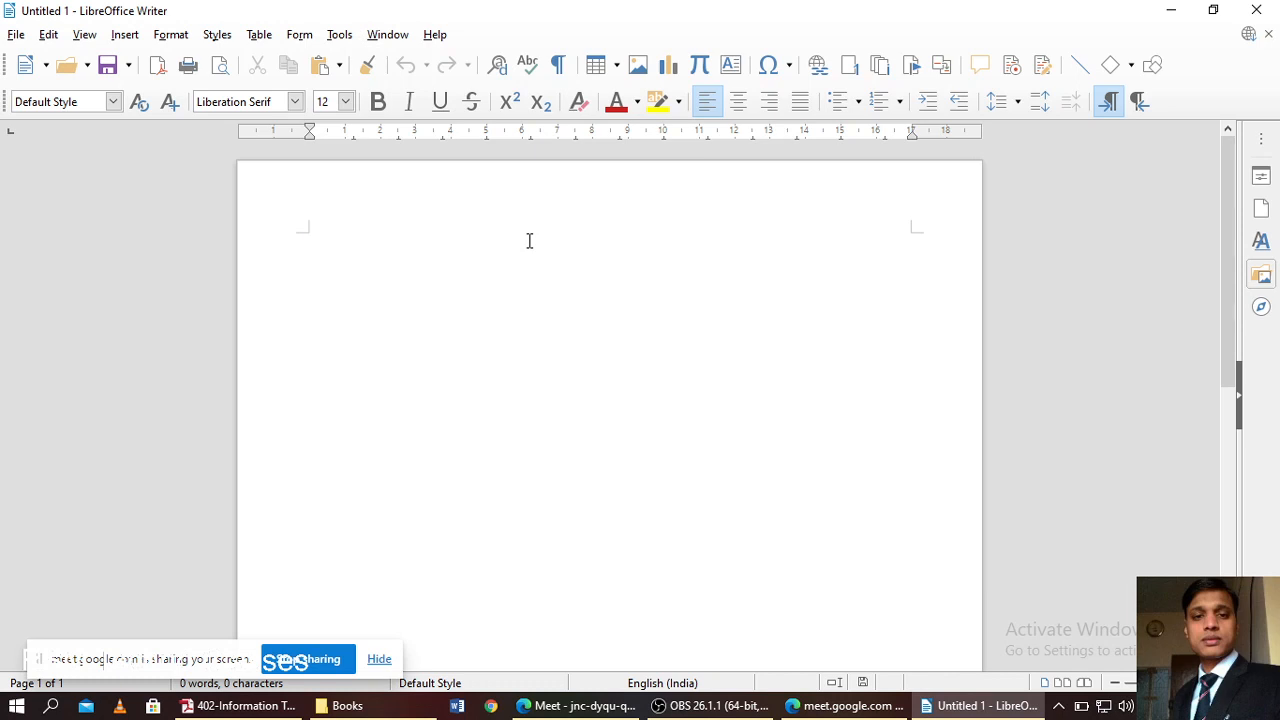
pyautogui.write('WElcome you')
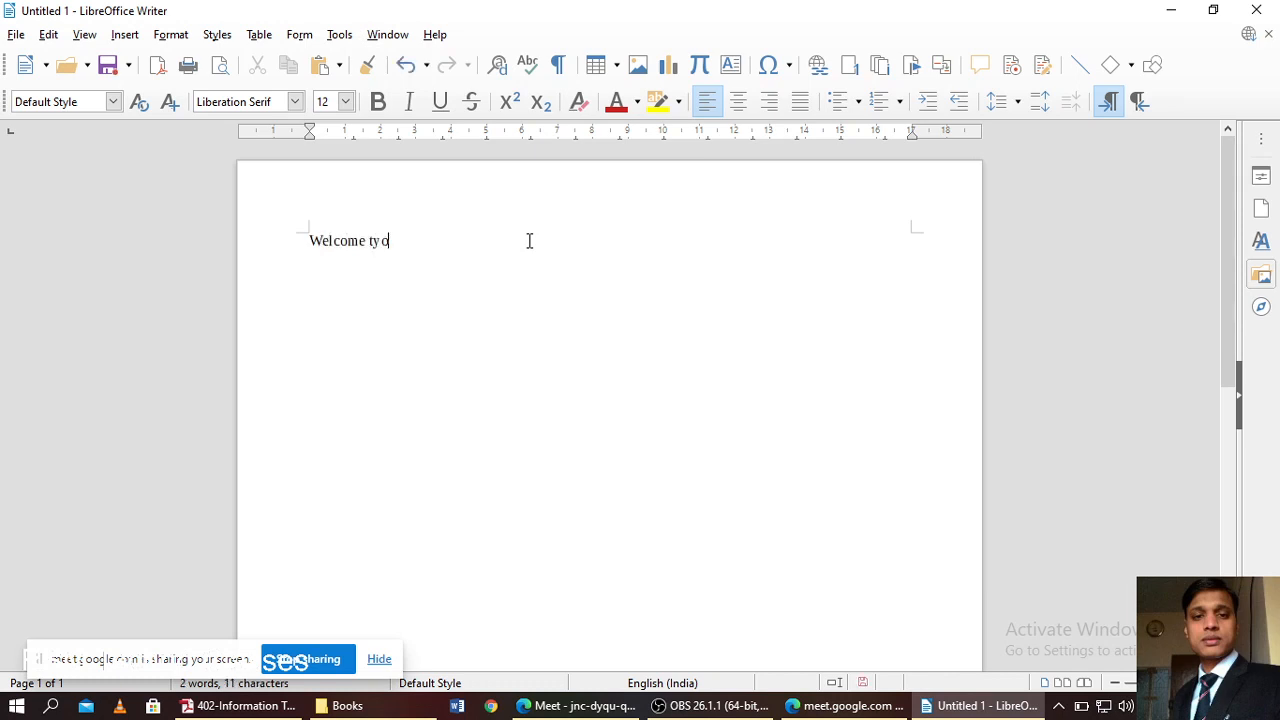
pyautogui.press('BackSpace')
pyautogui.press('BackSpace')
pyautogui.press('BackSpace')
pyautogui.write('to LibreOffice Writer')
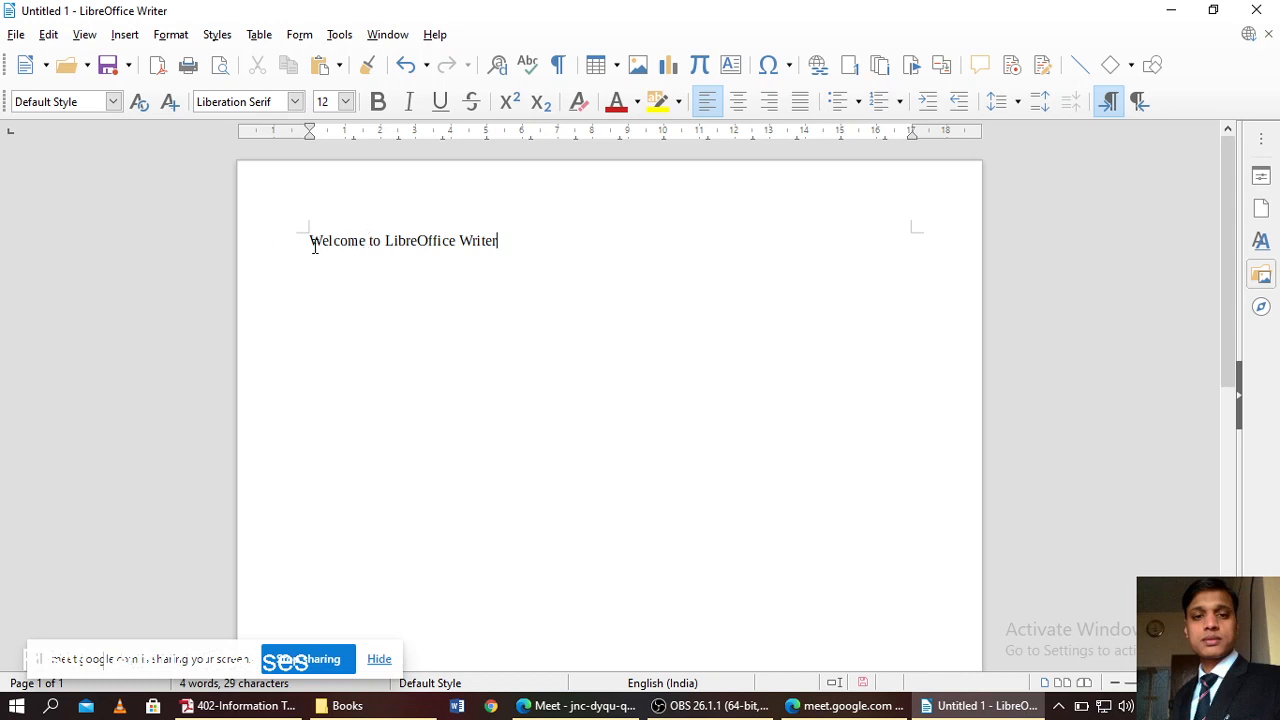
# - Restore the maximized Writer window to a smaller size, move it up the screen and widen it on its left side
pyautogui.click(16, 35)
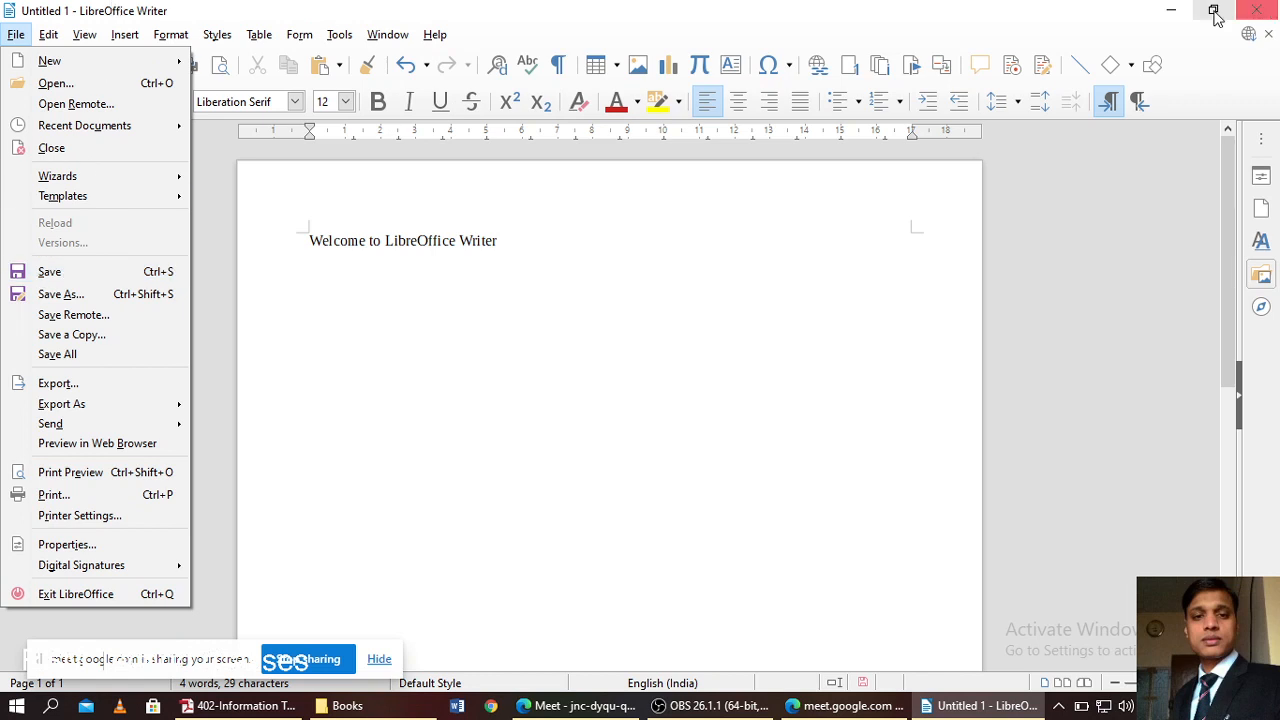
pyautogui.click(1213, 10)
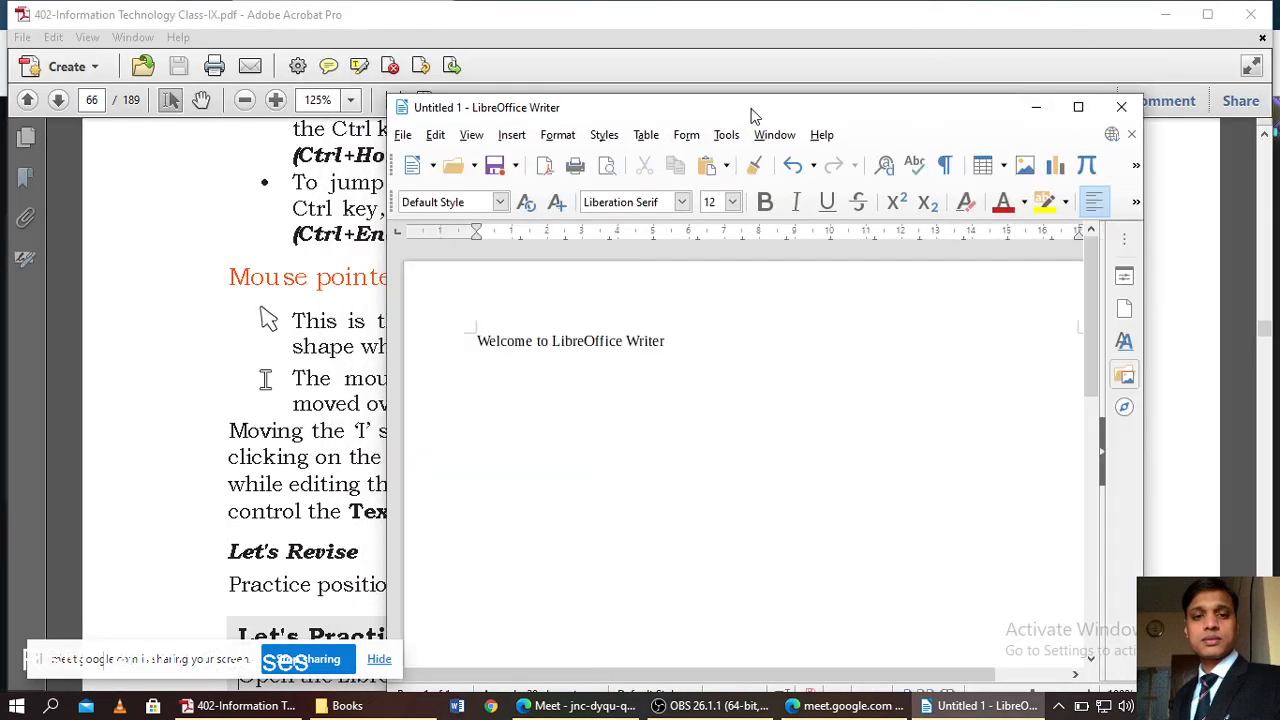
pyautogui.moveTo(752, 112); pyautogui.dragTo(689, 43)
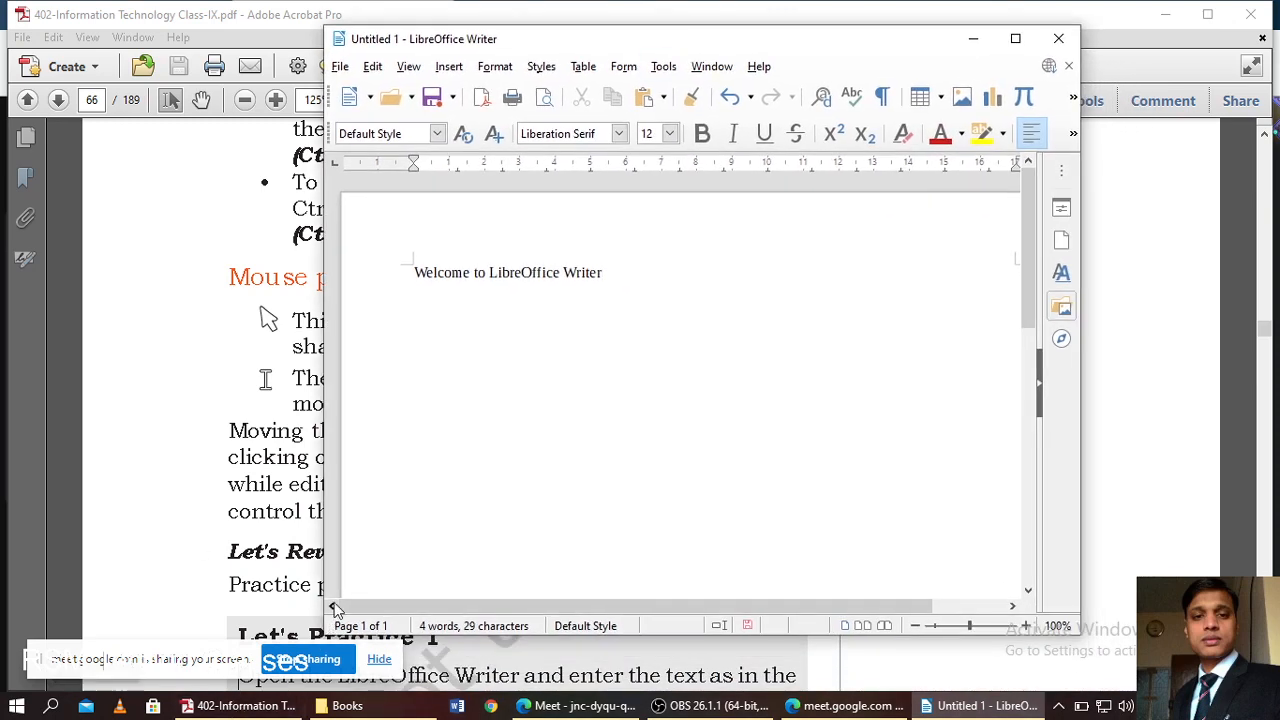
pyautogui.moveTo(326, 568); pyautogui.dragTo(183, 543)
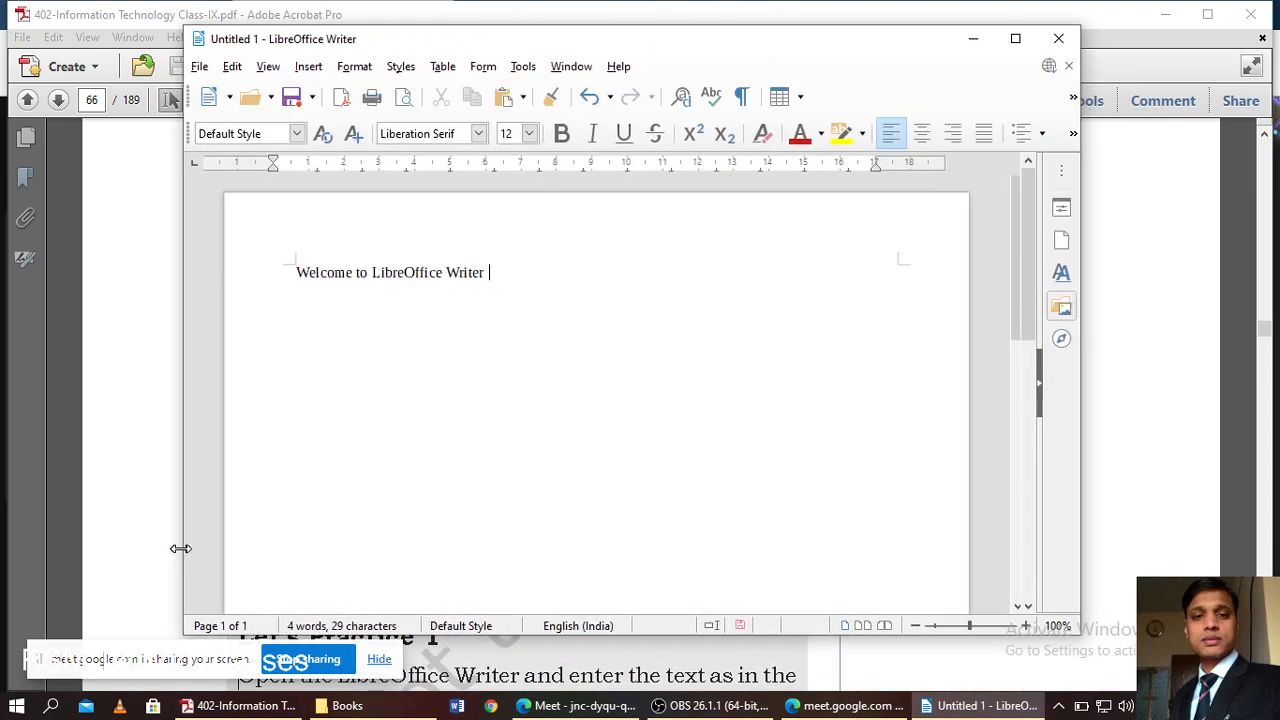
# - Examine Writer's file commands, including the document types that can be created as new
pyautogui.click(199, 66)
pyautogui.moveTo(225, 88)
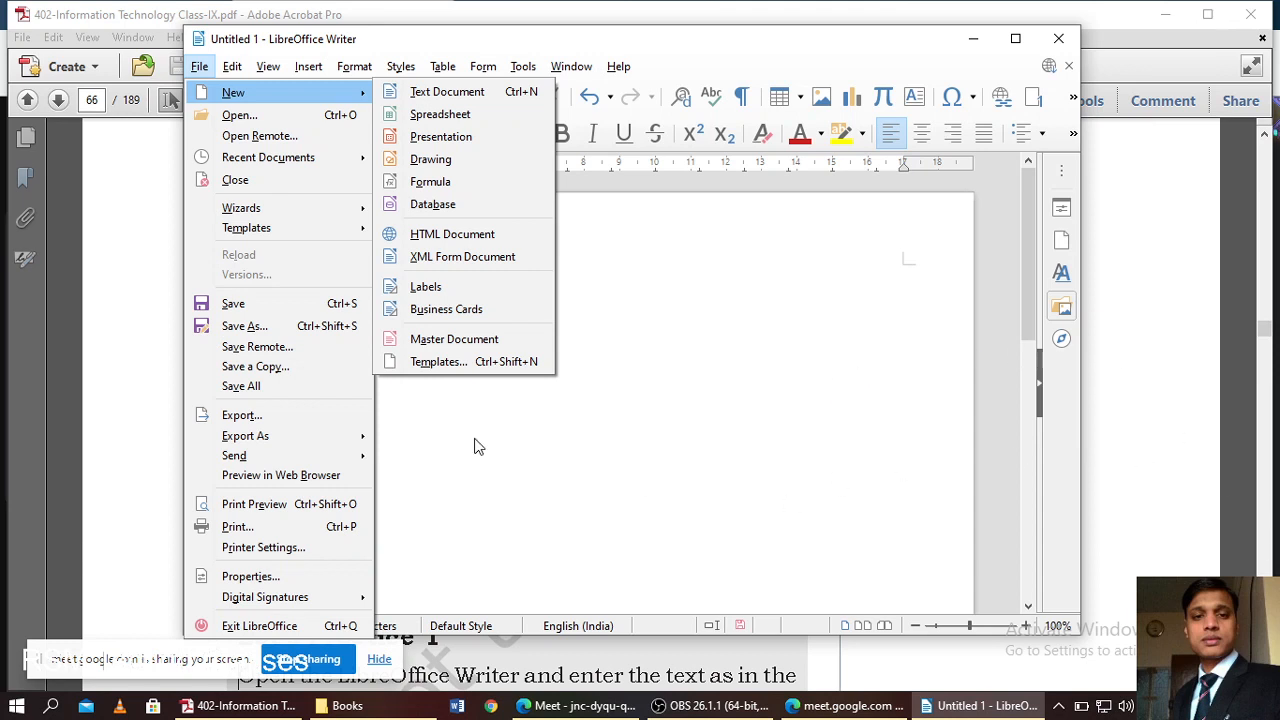
pyautogui.click(200, 66)
pyautogui.click(200, 66)
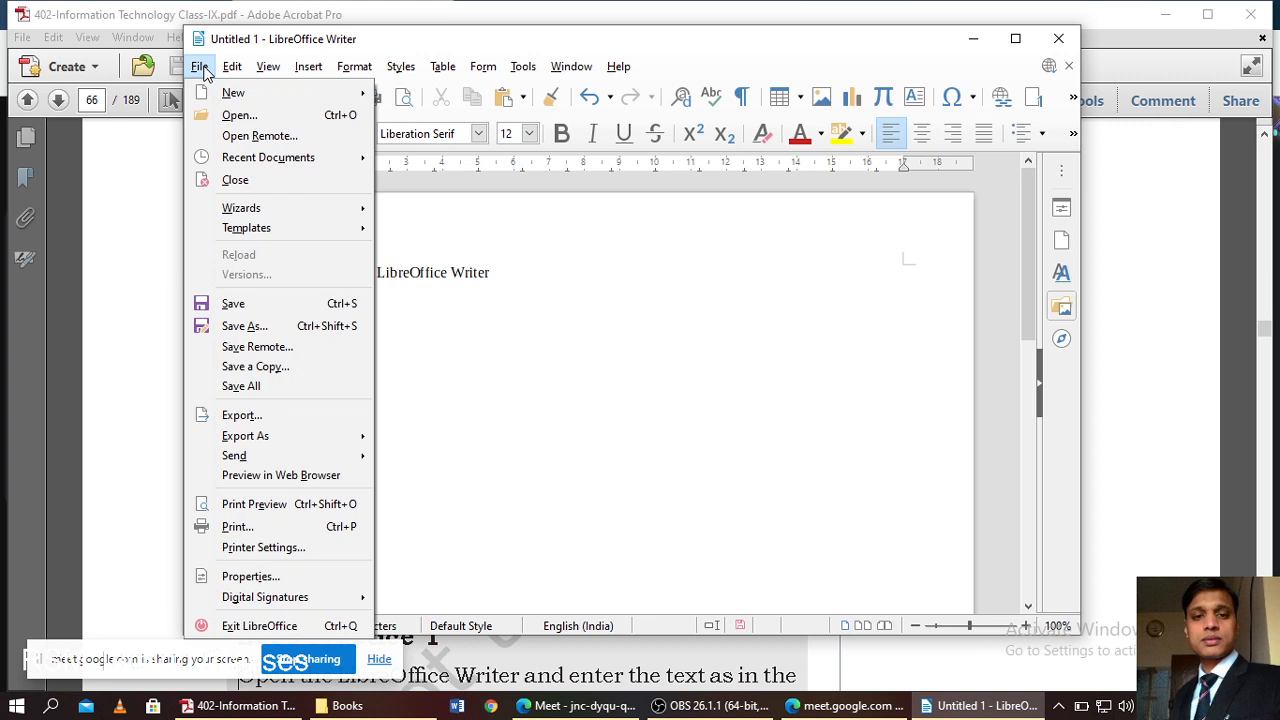
pyautogui.click(200, 66)
pyautogui.click(200, 66)
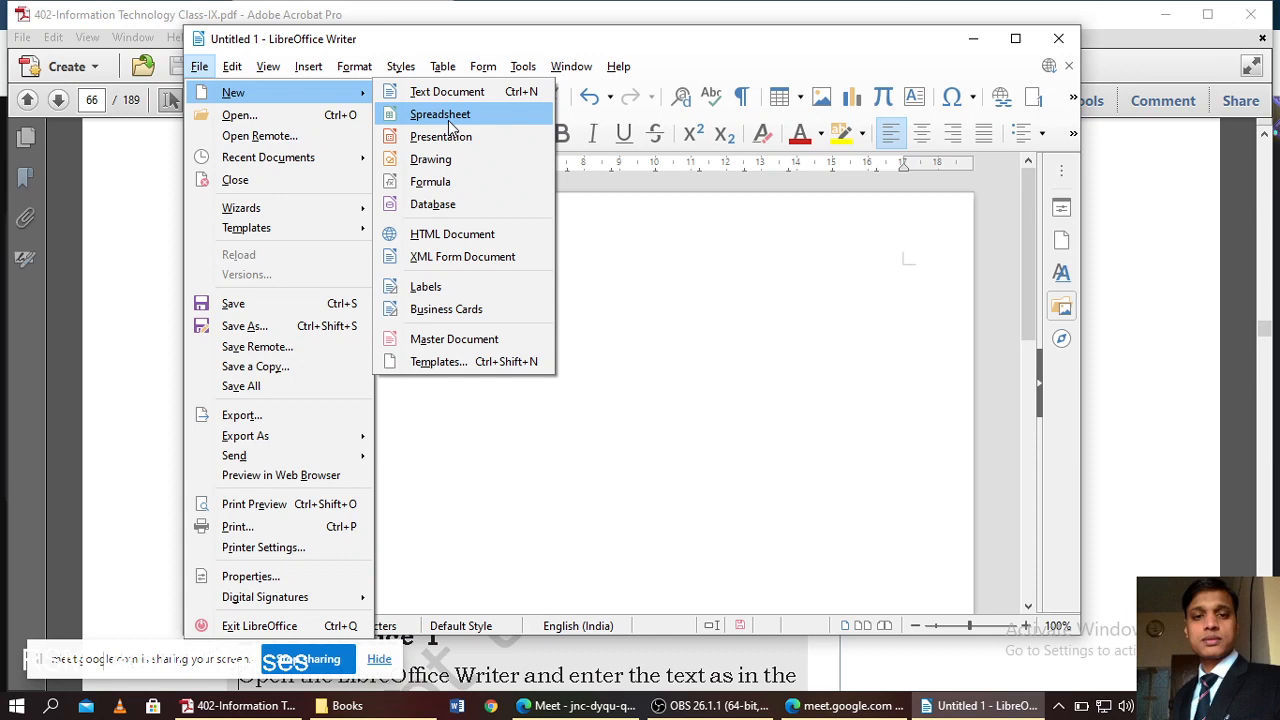
# - Switch to WhatsApp in the browser, send the copied screenshot to the I.T Group Class IX D chat, and return to the LibreOffice download page
pyautogui.click(585, 703)
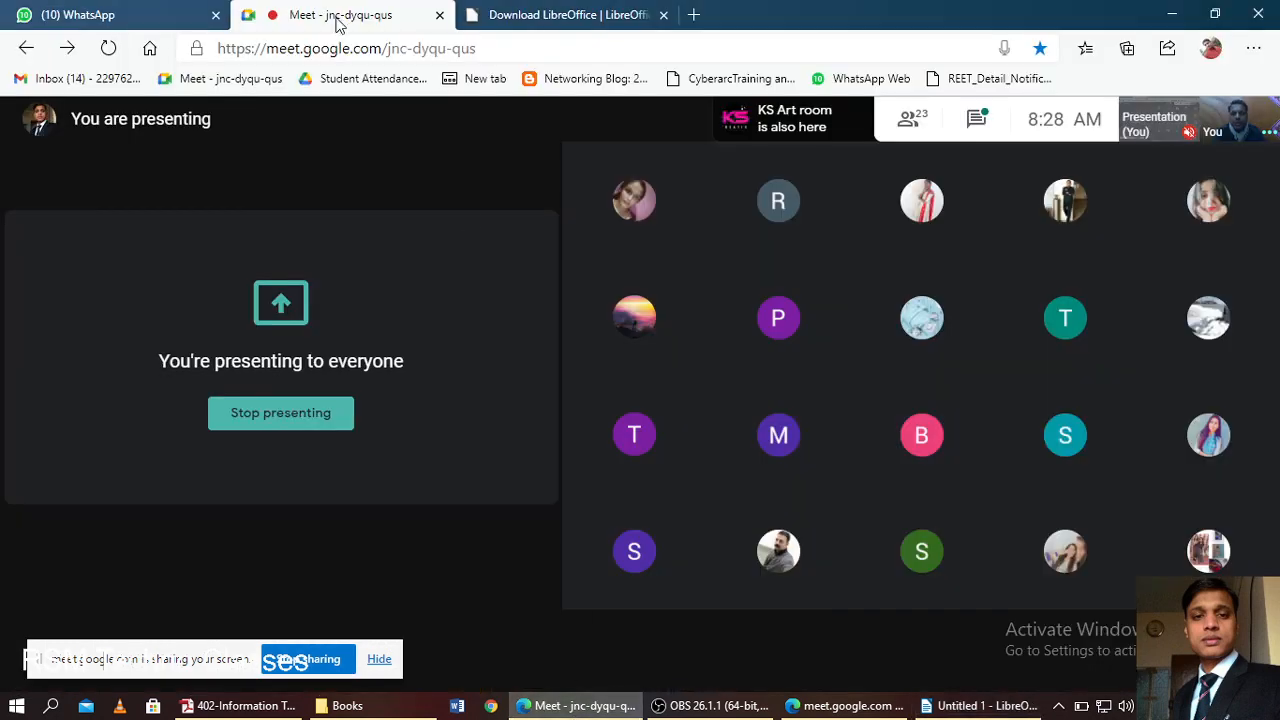
pyautogui.click(100, 14)
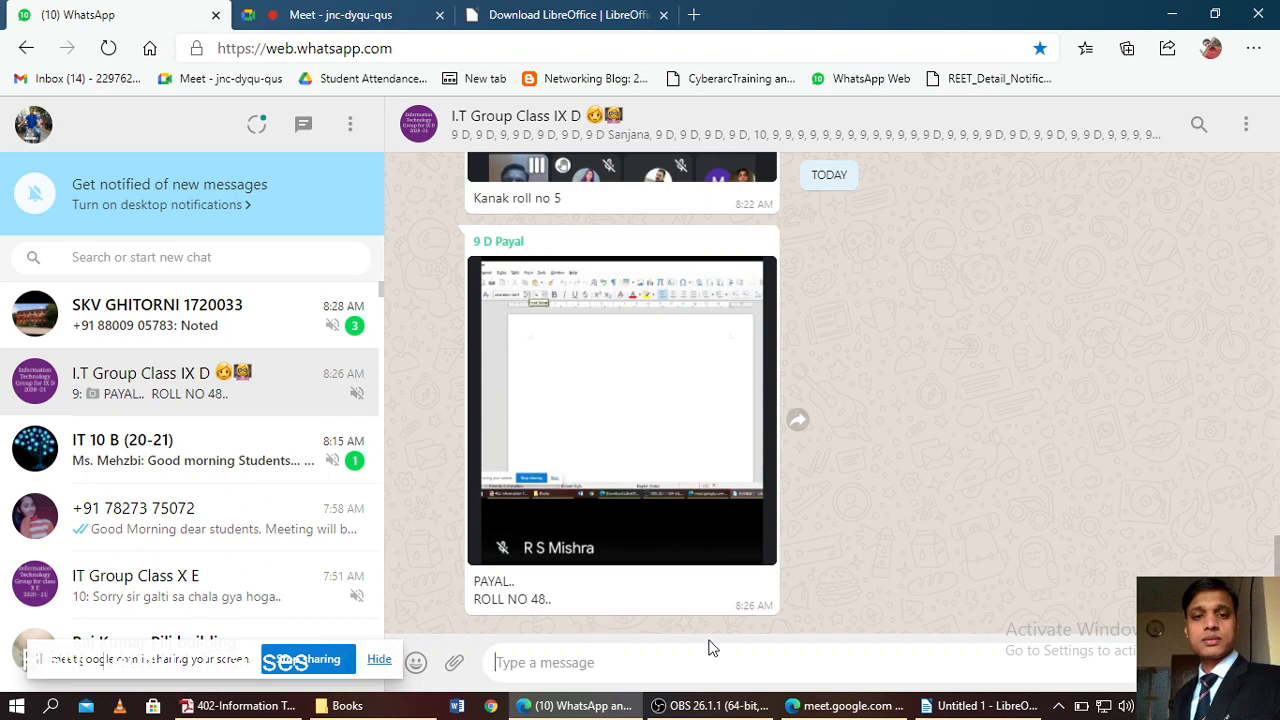
pyautogui.hotkey('ctrl', 'v')
pyautogui.press('Return')
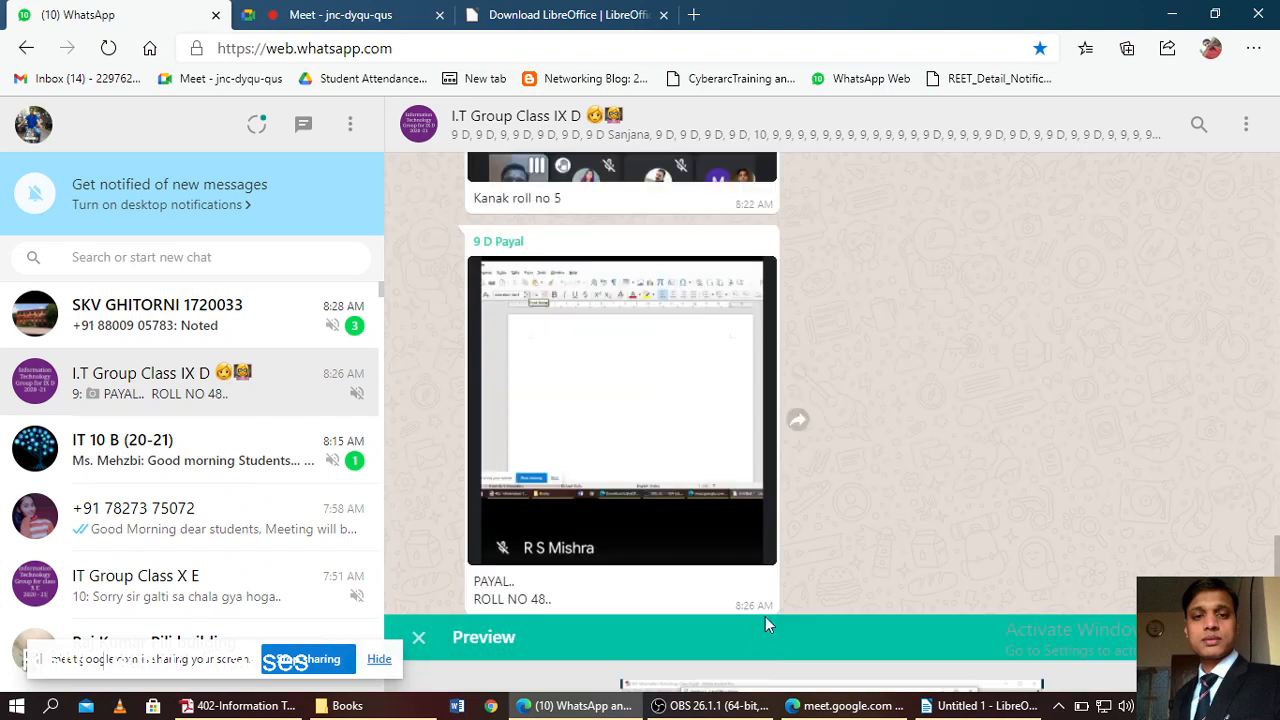
pyautogui.click(548, 12)
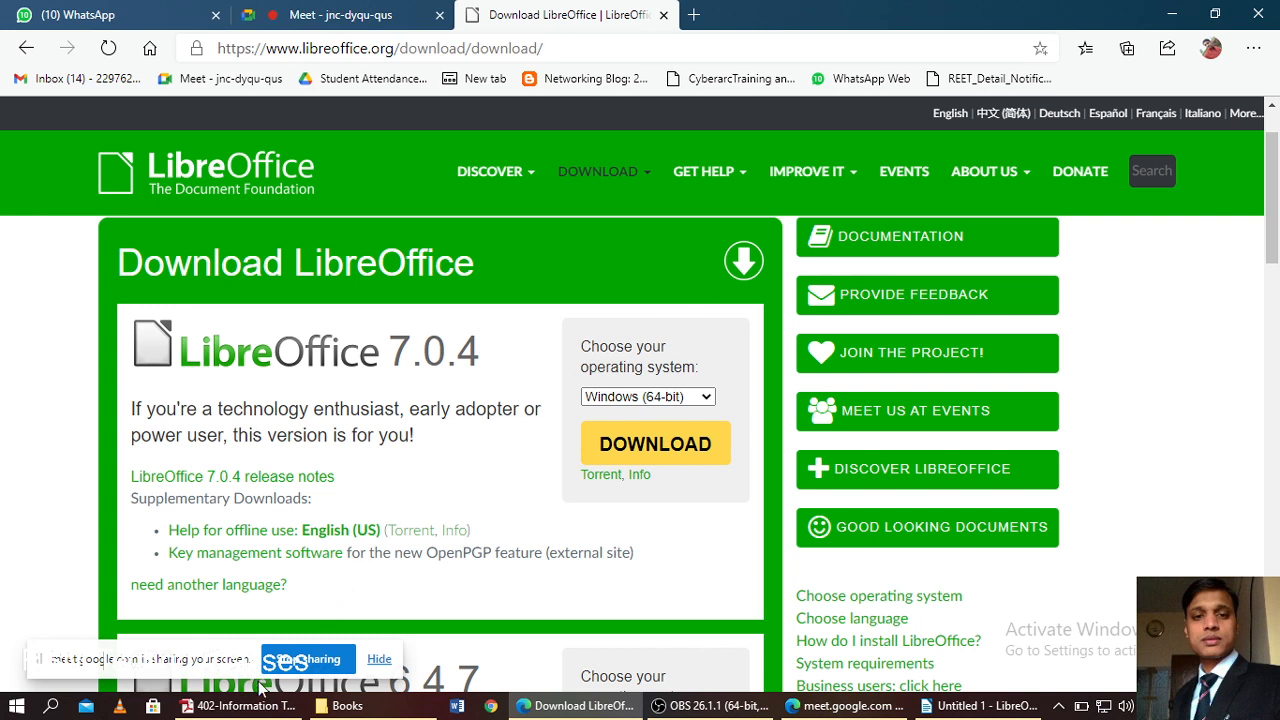
# - Switch back to the Writer document and examine its editing and view commands, including the zoom options
pyautogui.click(985, 706)
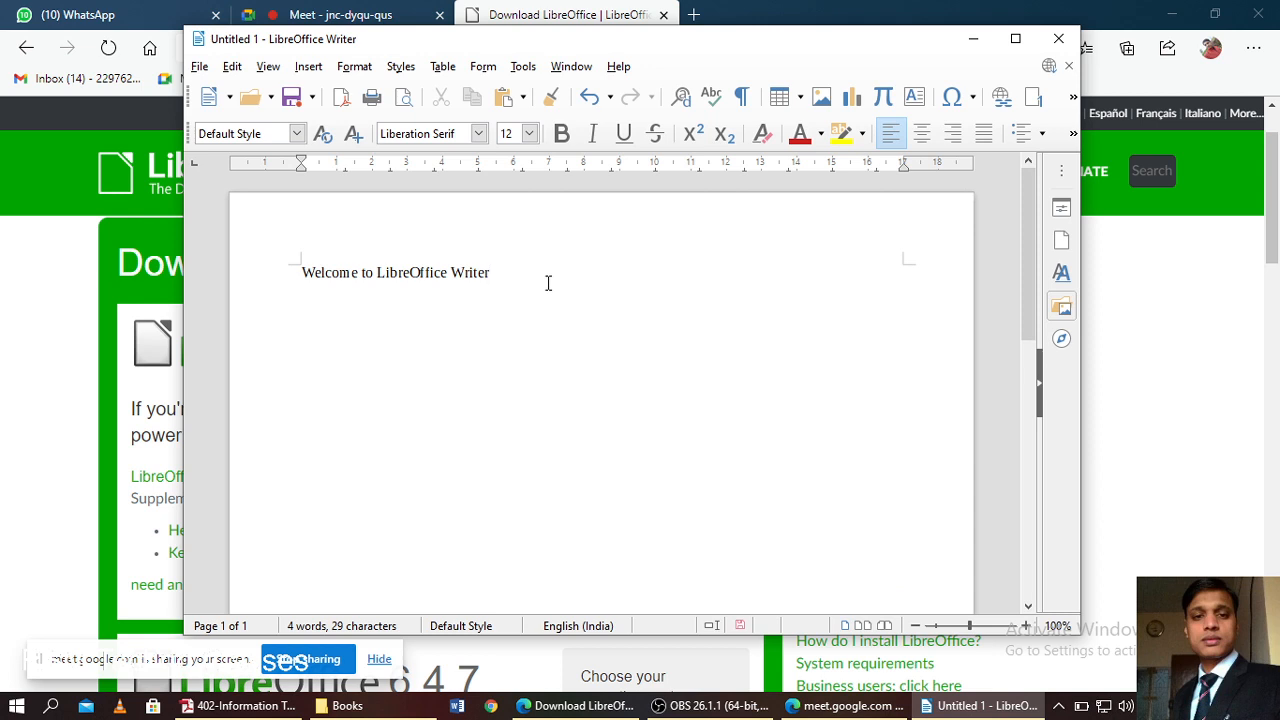
pyautogui.click(232, 68)
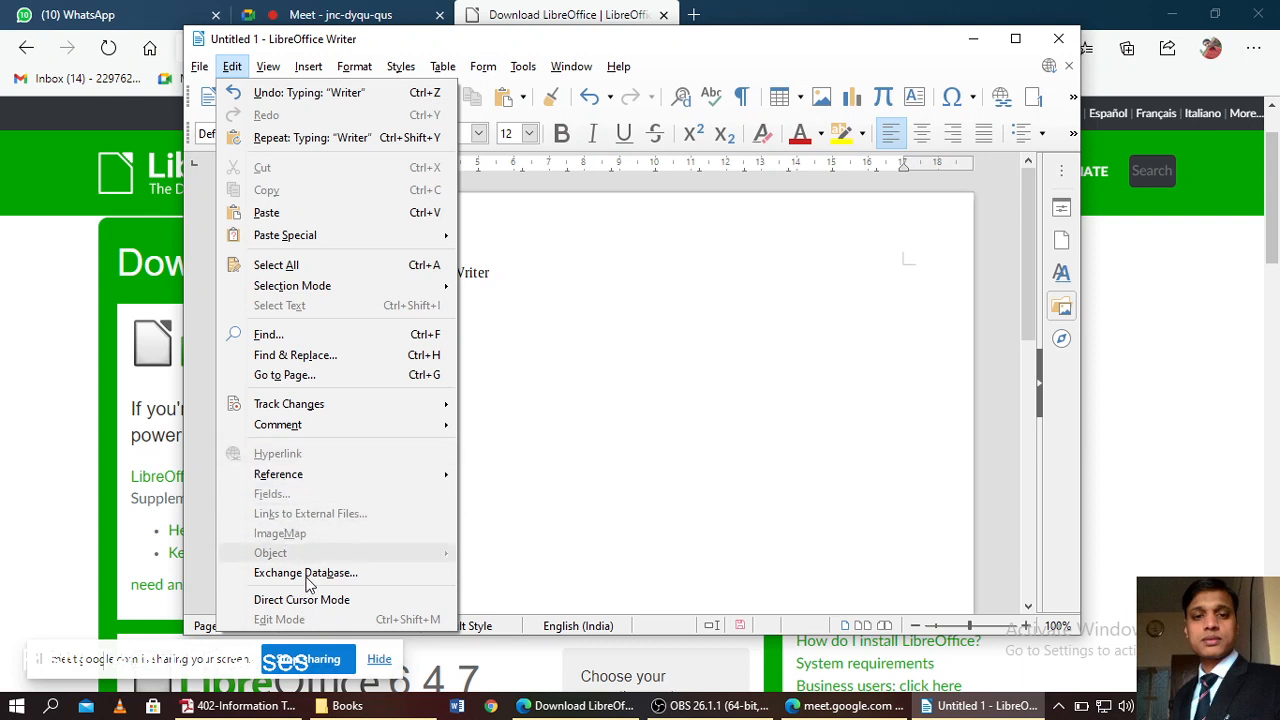
pyautogui.click(268, 72)
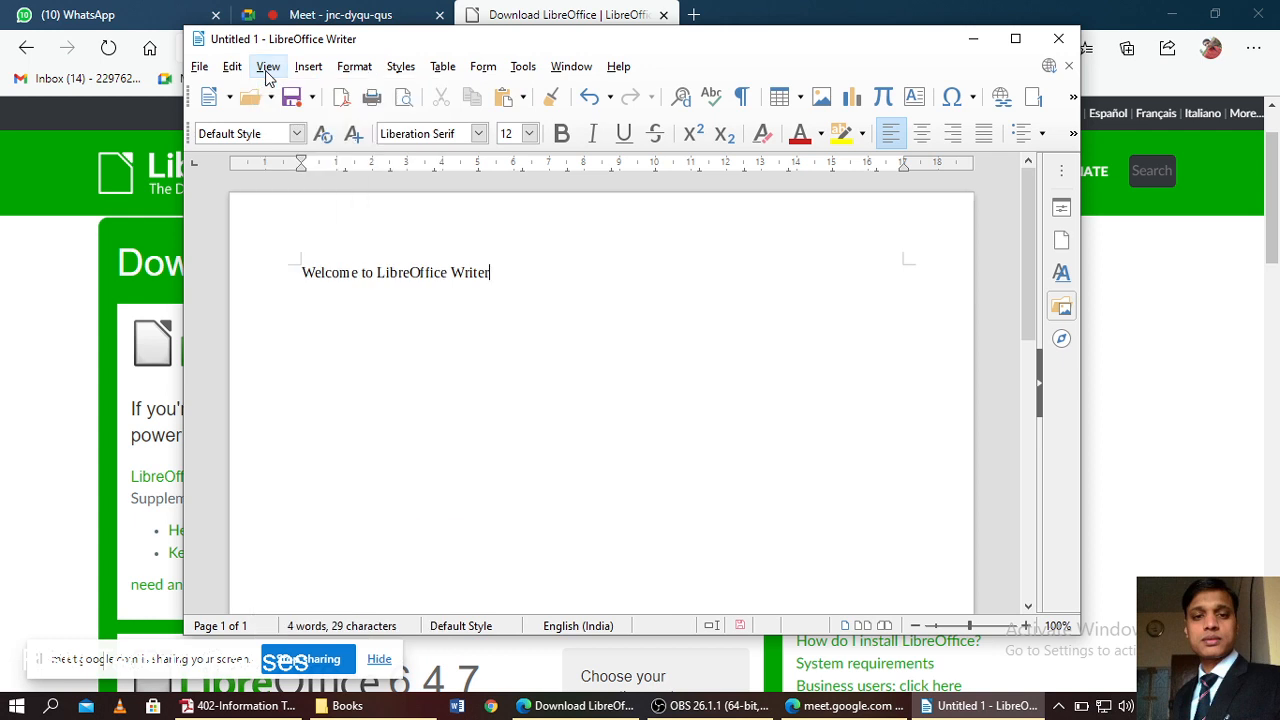
pyautogui.click(268, 70)
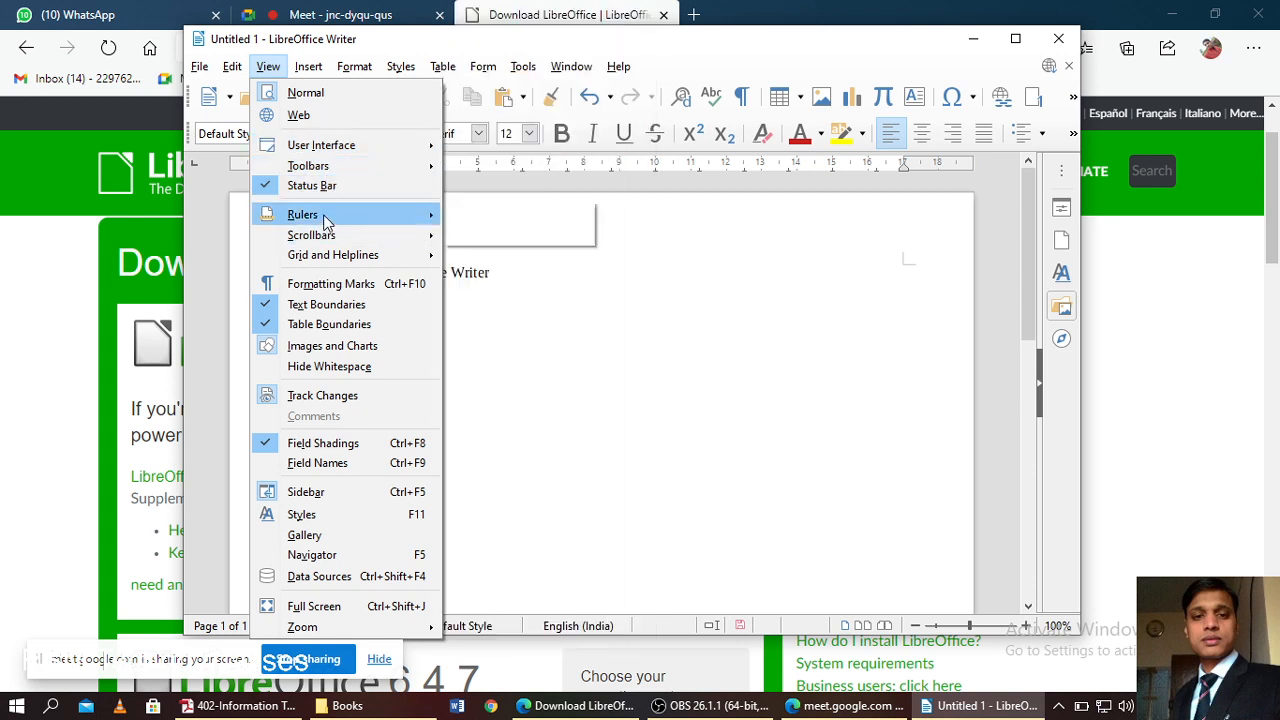
pyautogui.moveTo(345, 258)
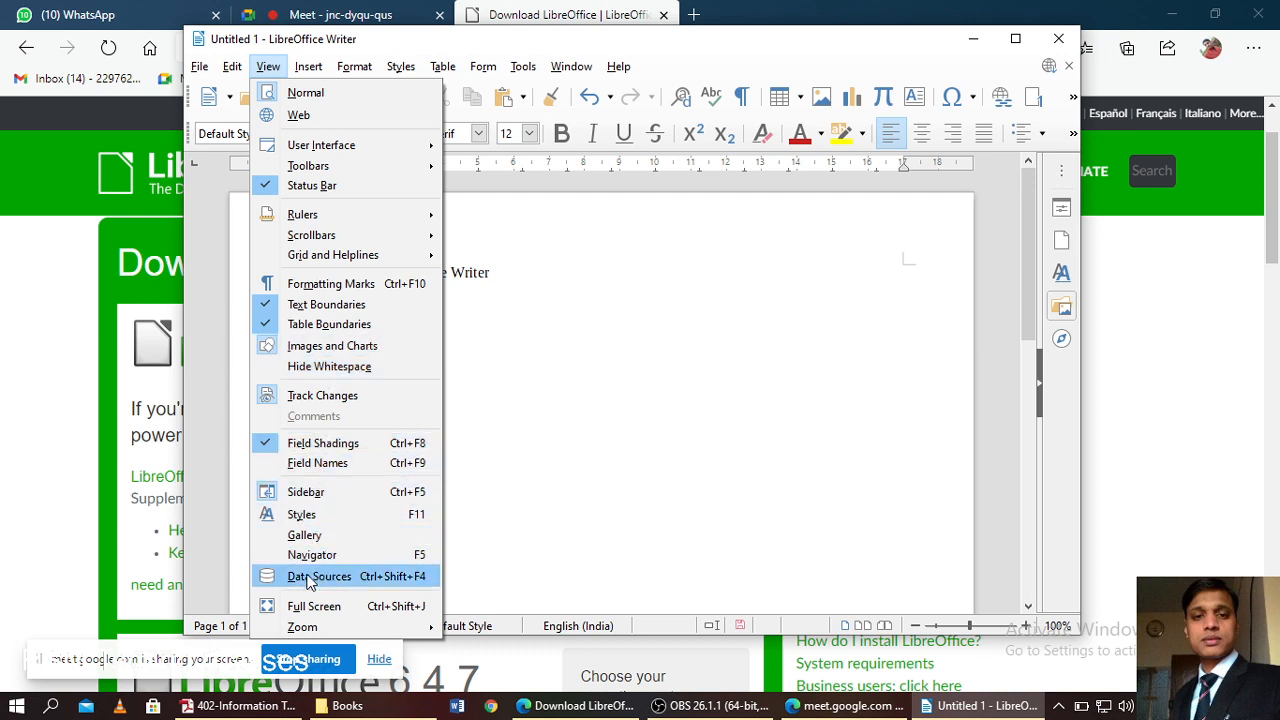
pyautogui.moveTo(325, 627)
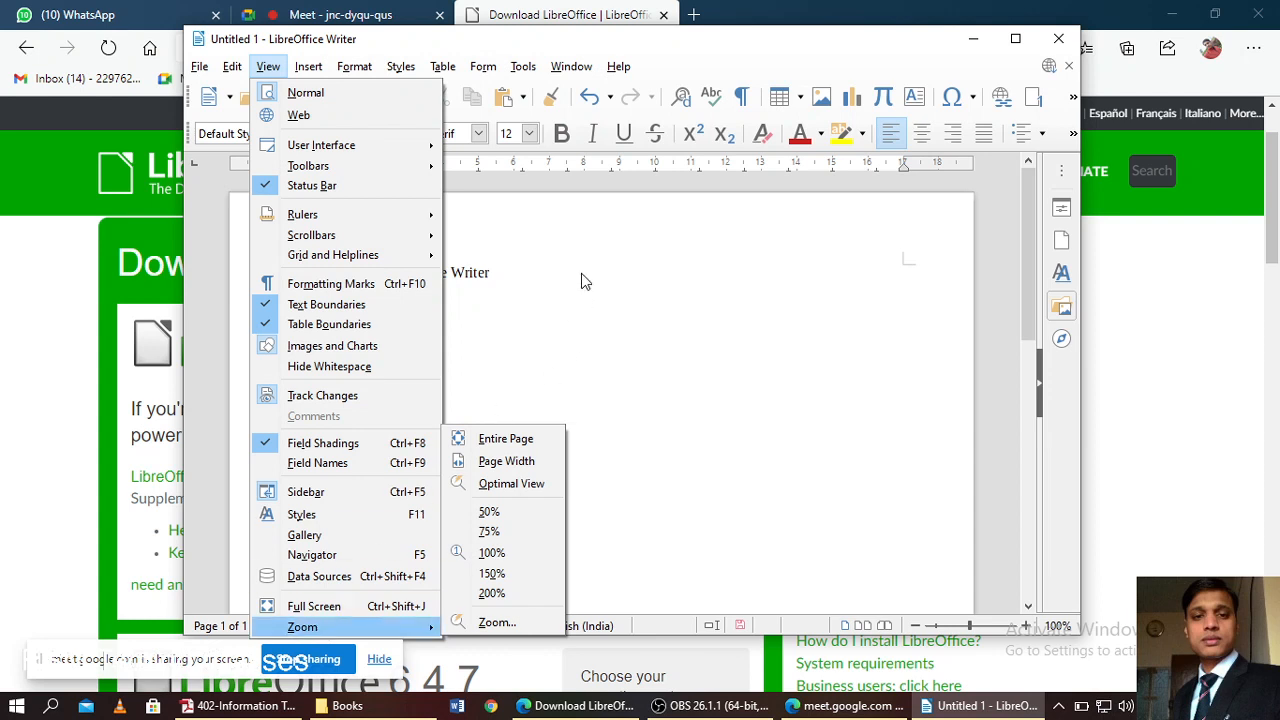
# - Examine the commands for inserting content and for formatting, from spacing and lists to anchor and wrap
pyautogui.moveTo(309, 70)
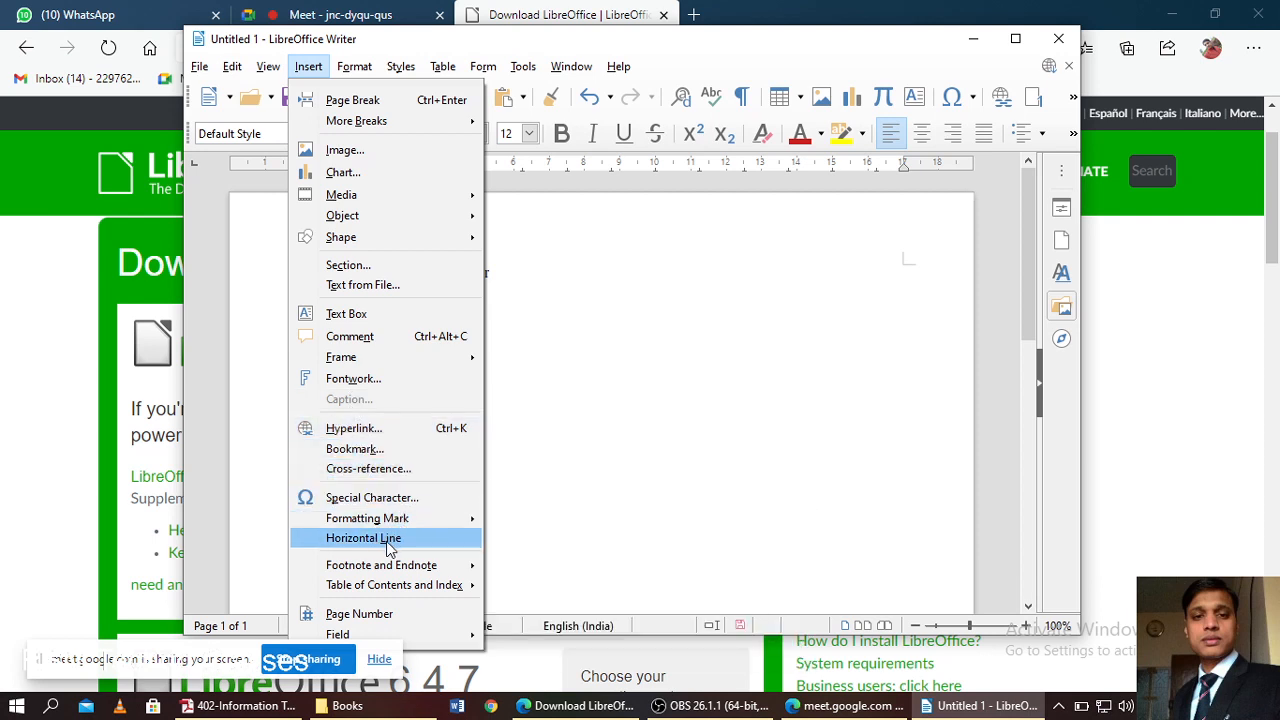
pyautogui.moveTo(363, 593)
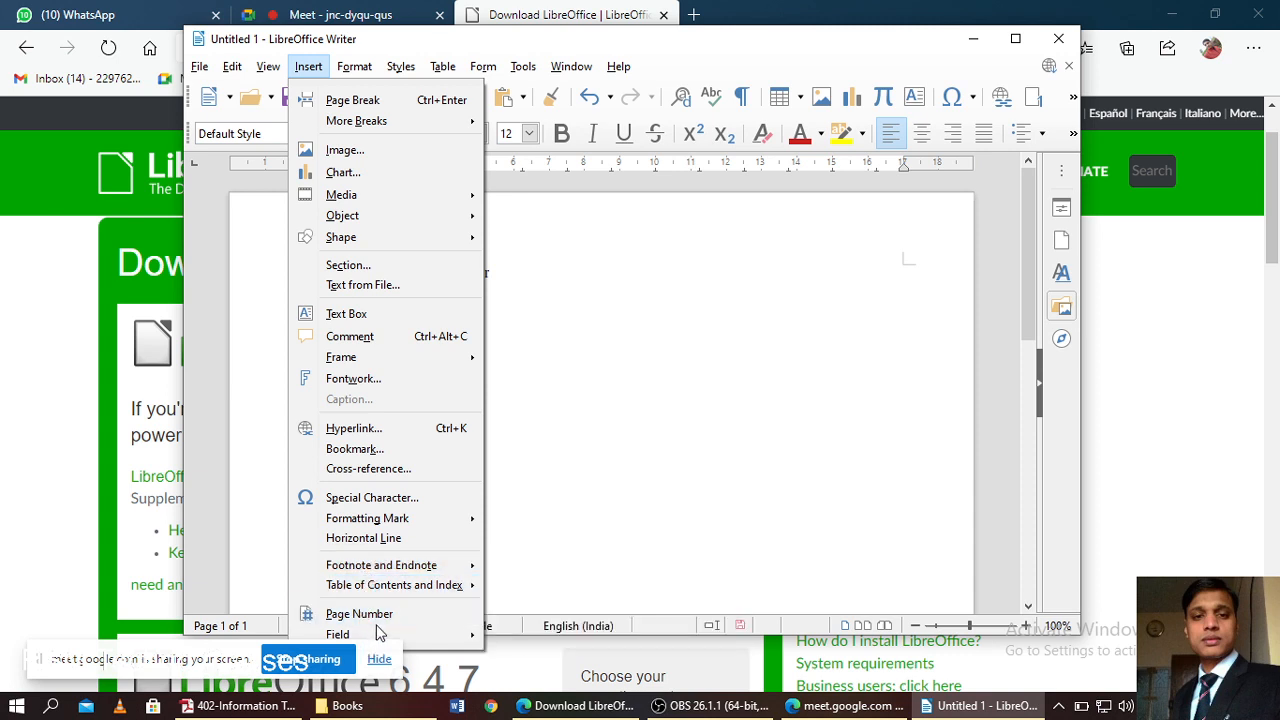
pyautogui.moveTo(354, 66)
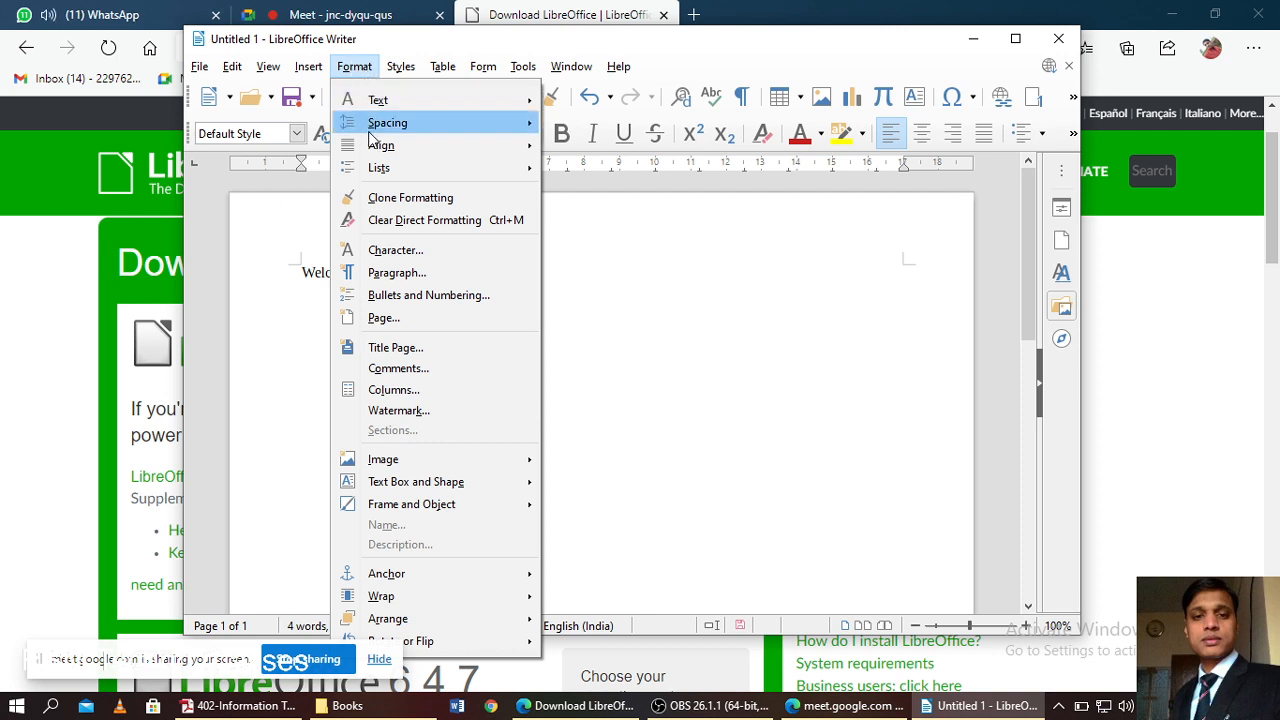
pyautogui.moveTo(374, 167)
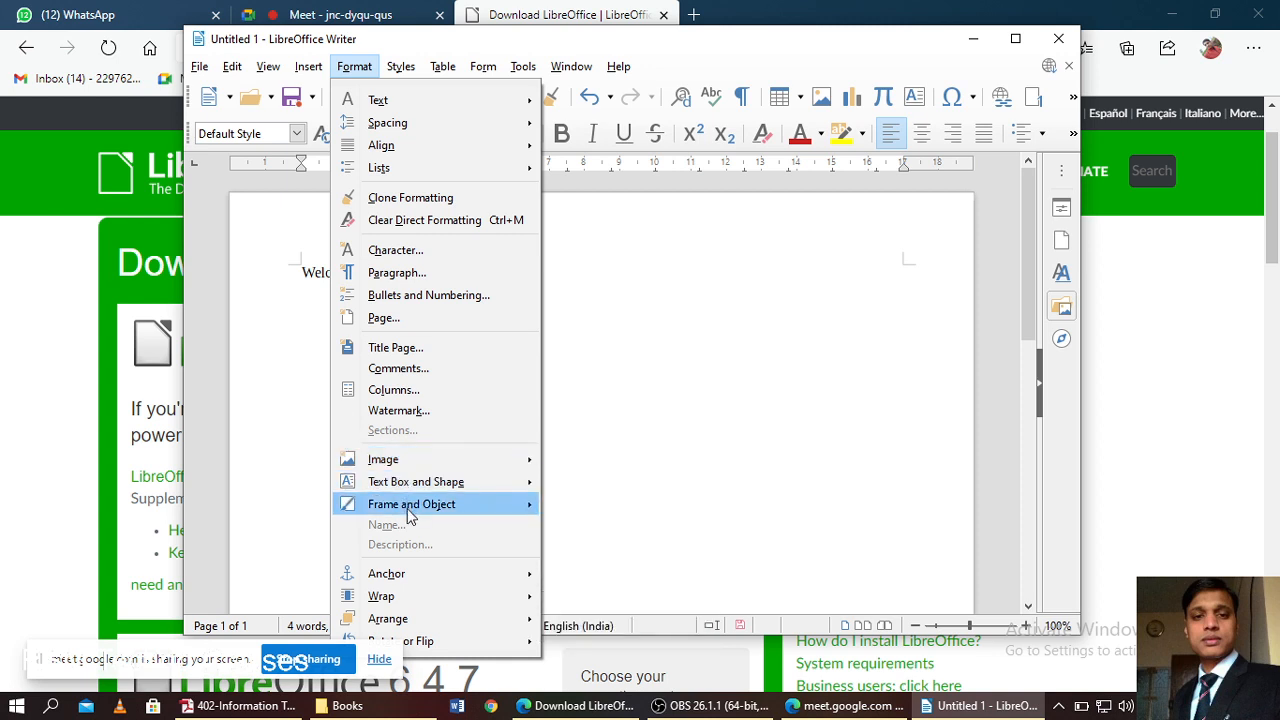
pyautogui.moveTo(399, 578)
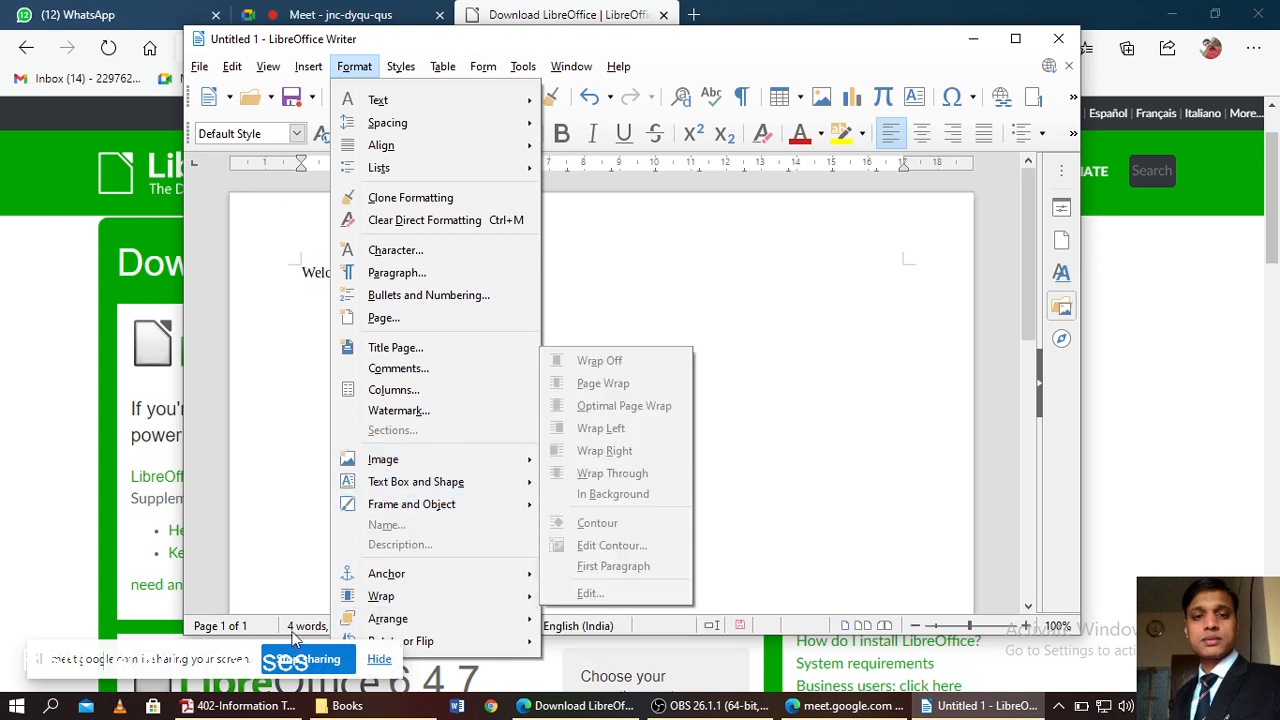
# - Move the screen-sharing bar aside and examine the remaining formatting commands down to the Rotate or Flip options
pyautogui.click(250, 660)
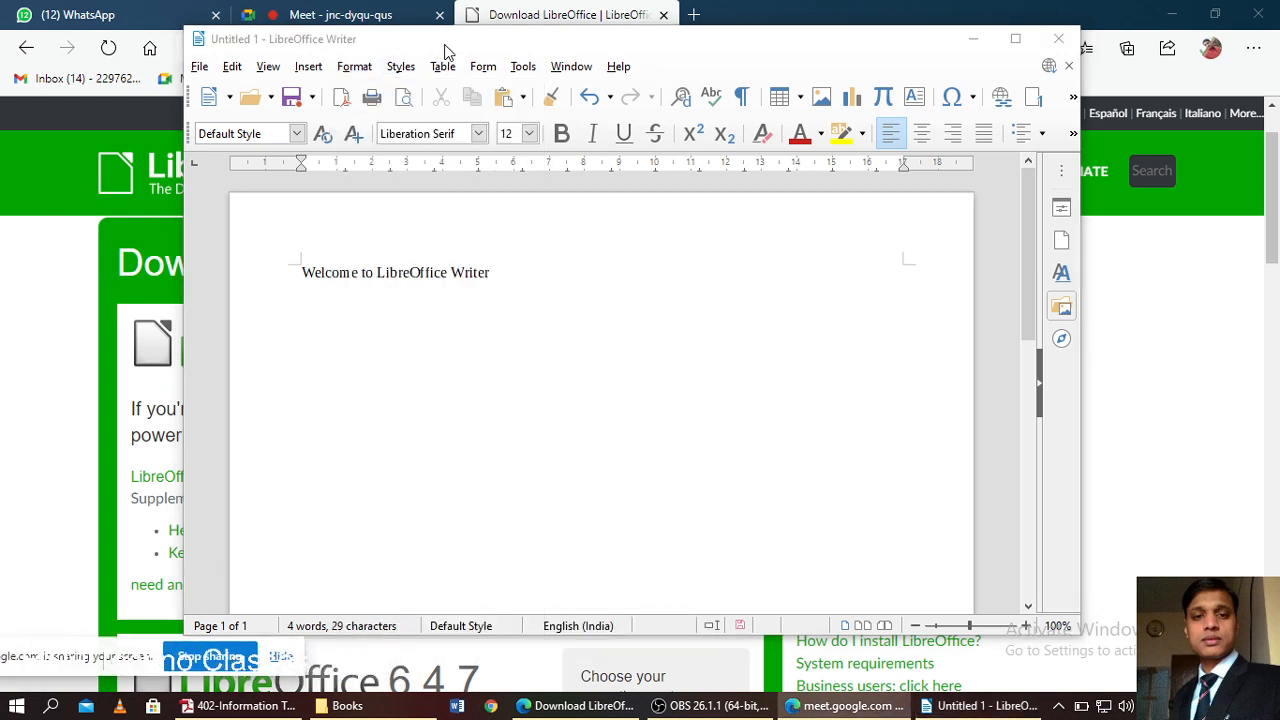
pyautogui.click(402, 66)
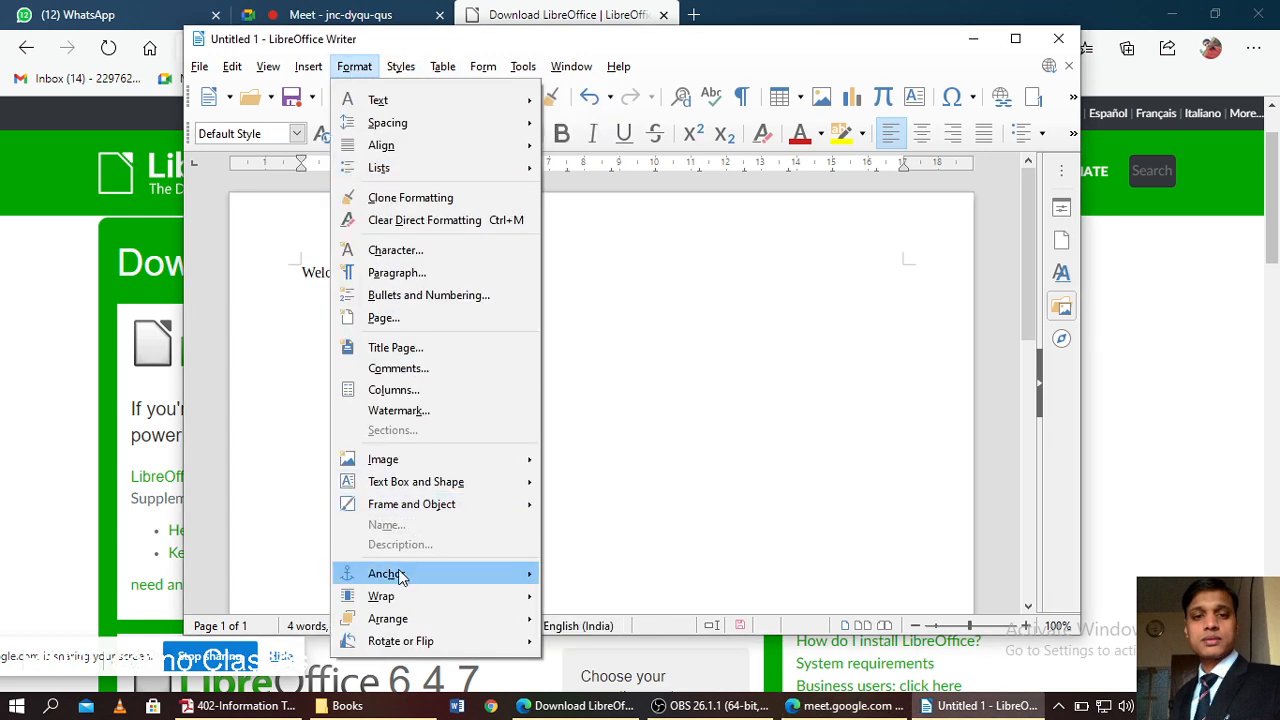
pyautogui.moveTo(408, 650)
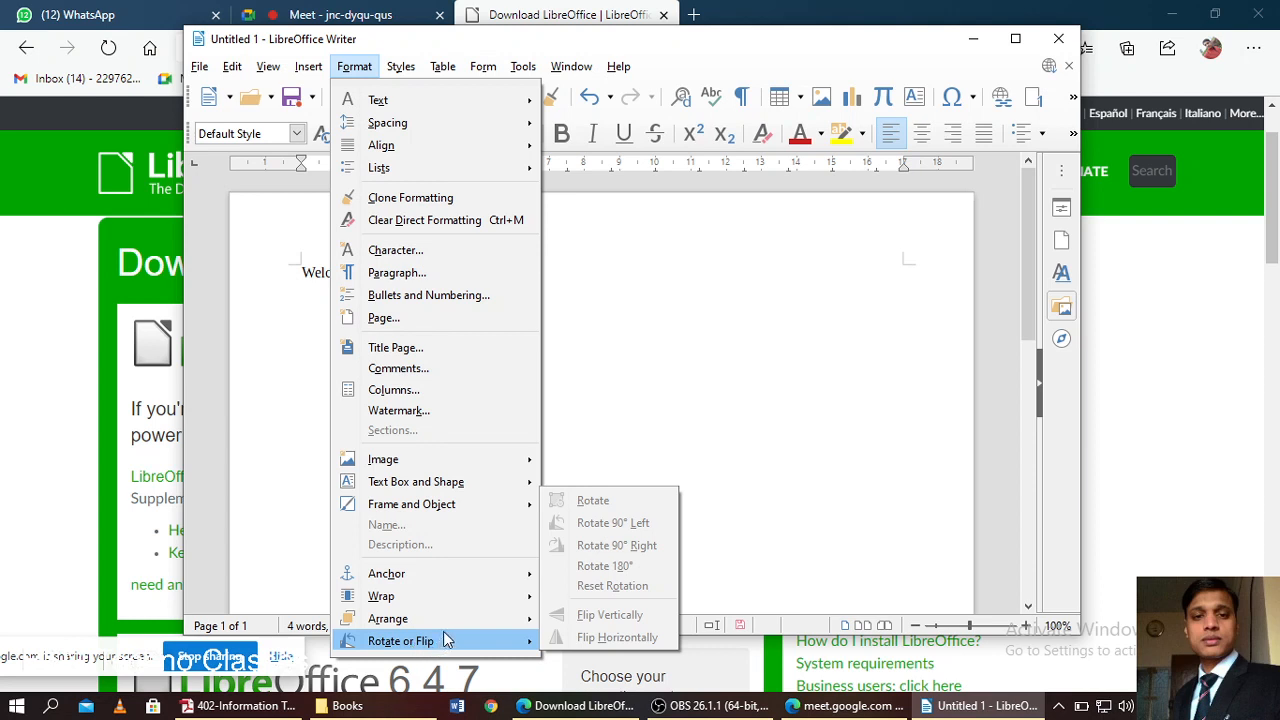
# - Examine the available text and list styles, the table commands and the form controls
pyautogui.moveTo(401, 68)
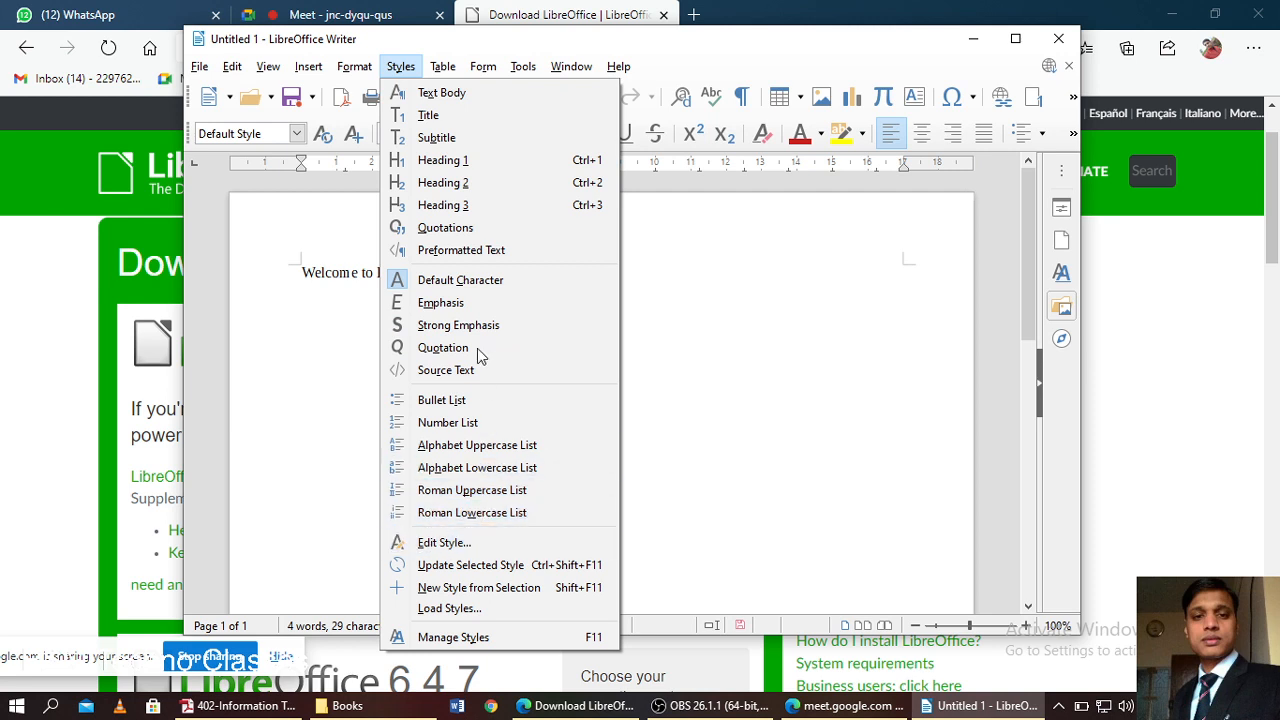
pyautogui.moveTo(440, 72)
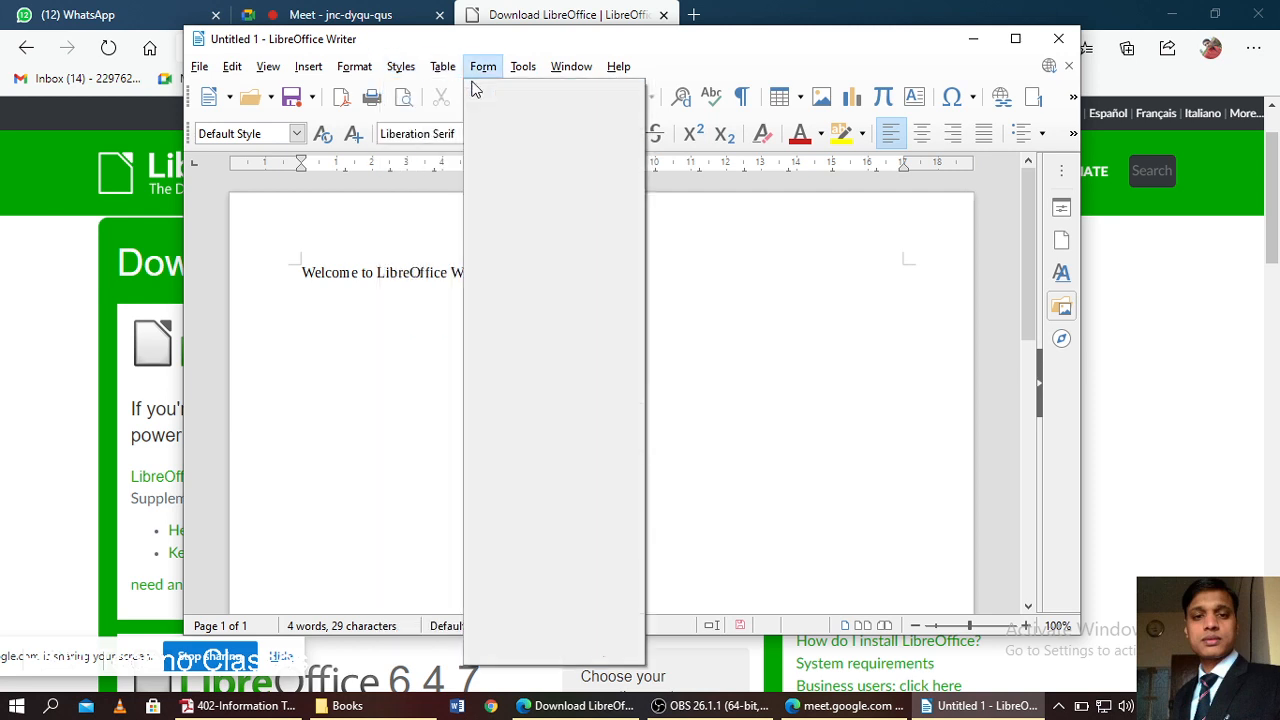
pyautogui.moveTo(470, 145)
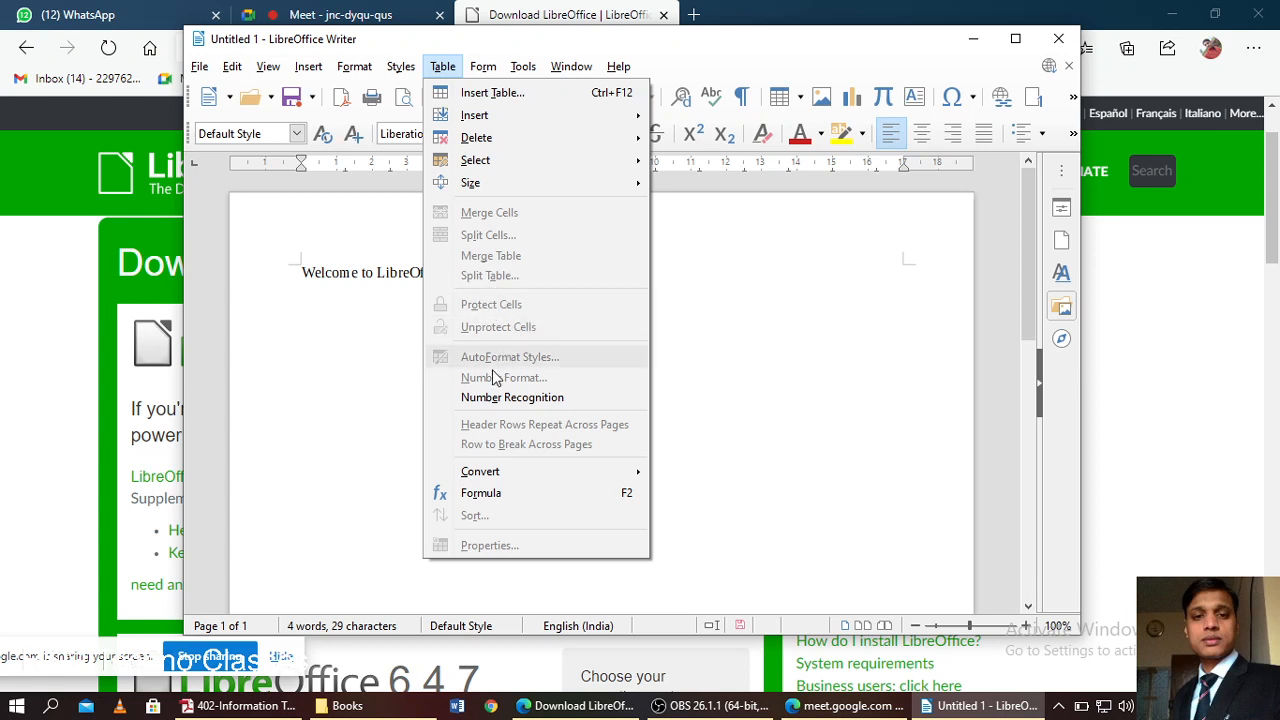
pyautogui.moveTo(484, 65)
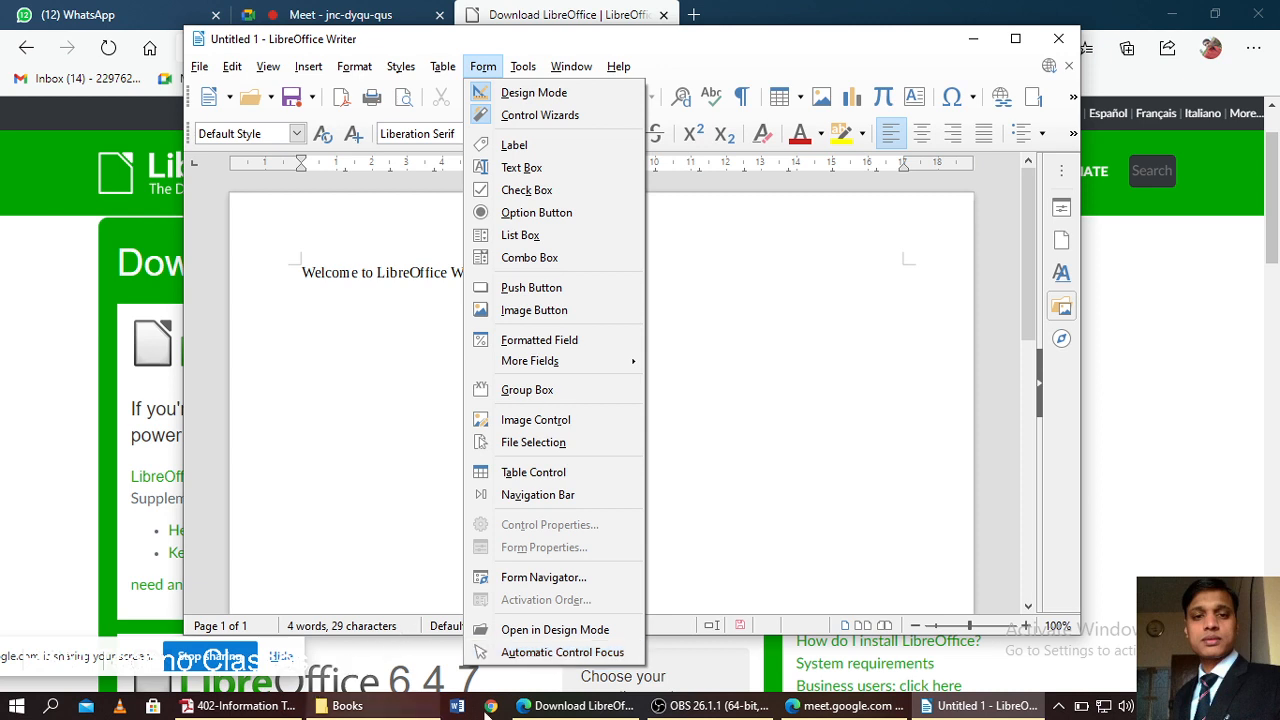
# - Check the Google Meet call in the browser and return to Writer to examine its spelling, language and other tools
pyautogui.click(575, 706)
pyautogui.click(350, 14)
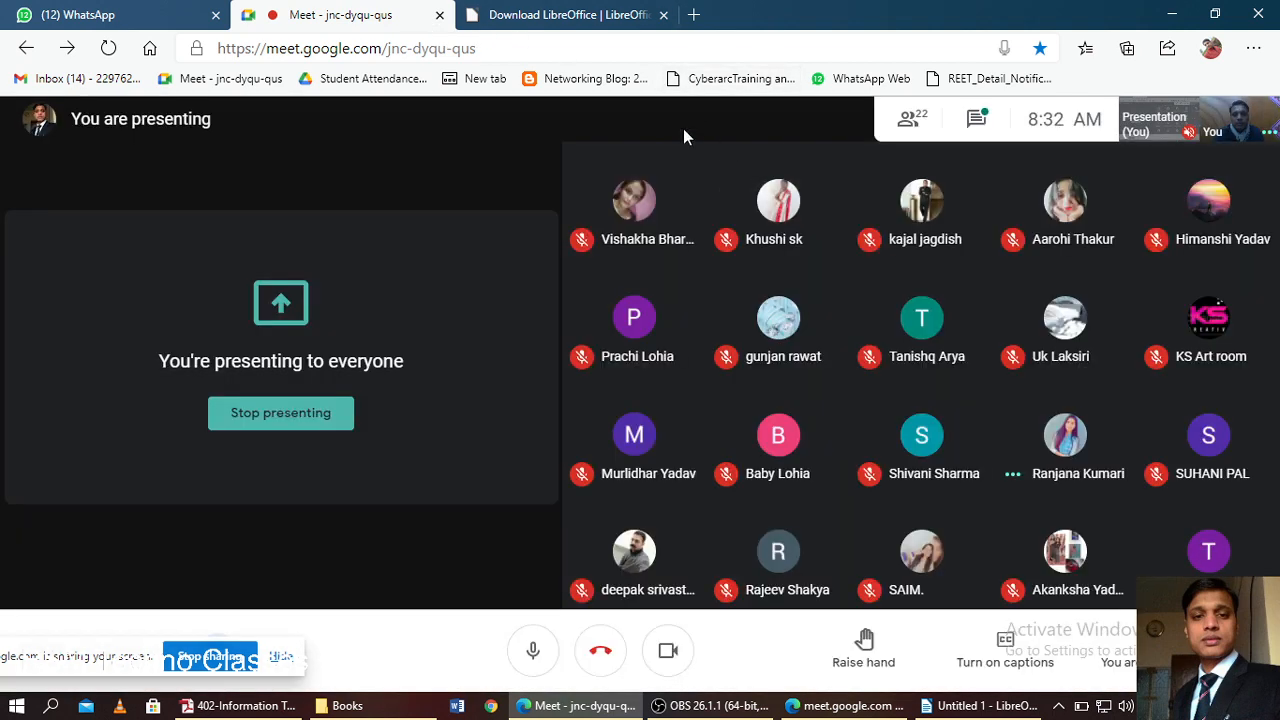
pyautogui.click(980, 706)
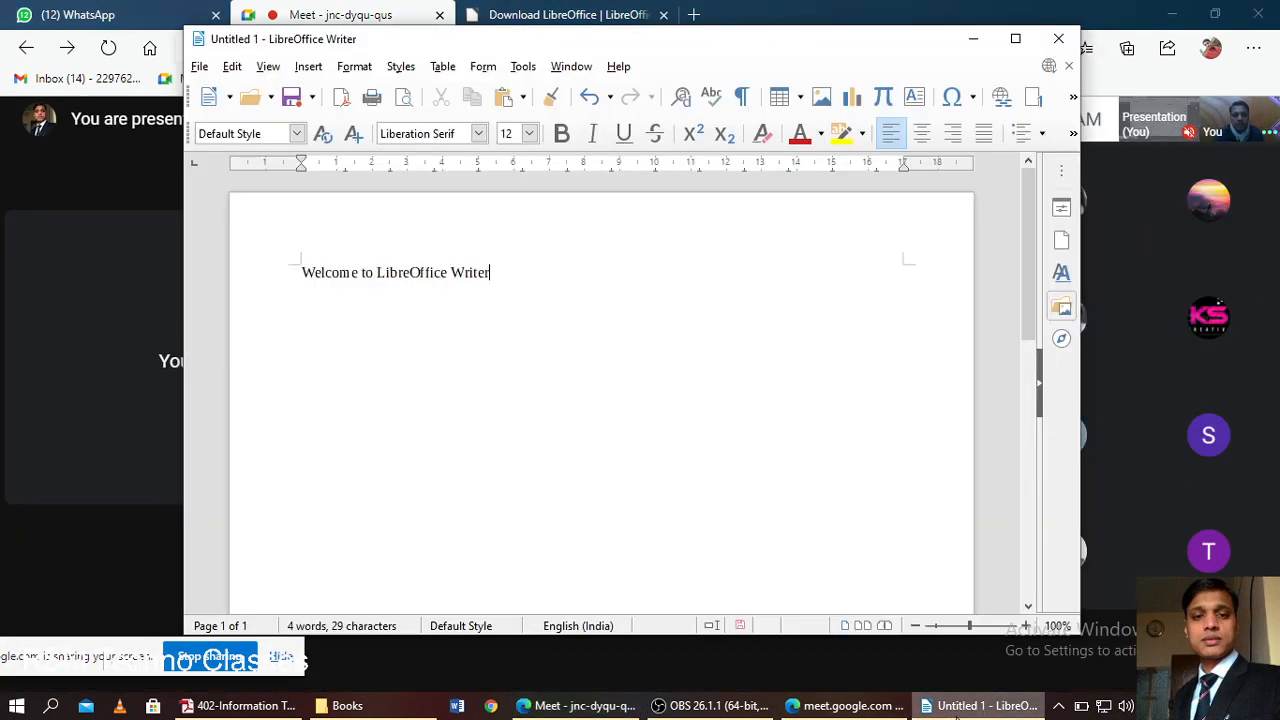
pyautogui.click(523, 68)
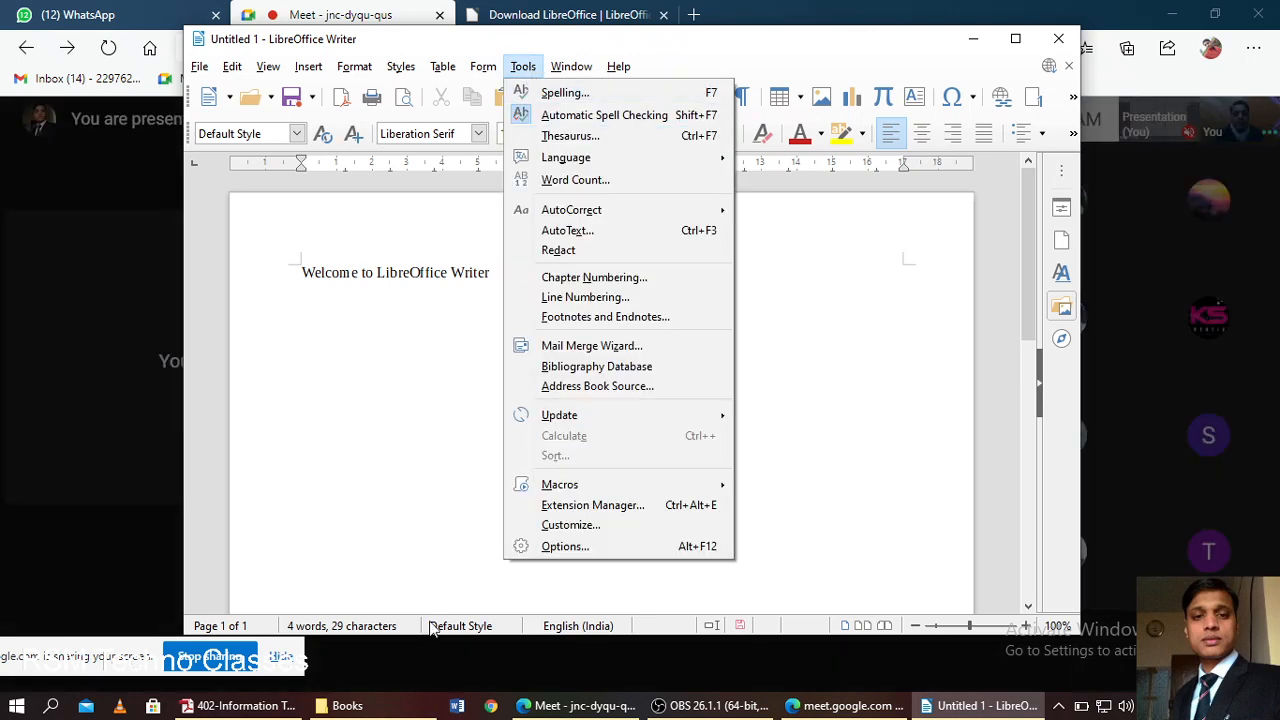
# - Switch to the Google Meet call in the browser, admit the waiting participant and return to Writer
pyautogui.click(560, 710)
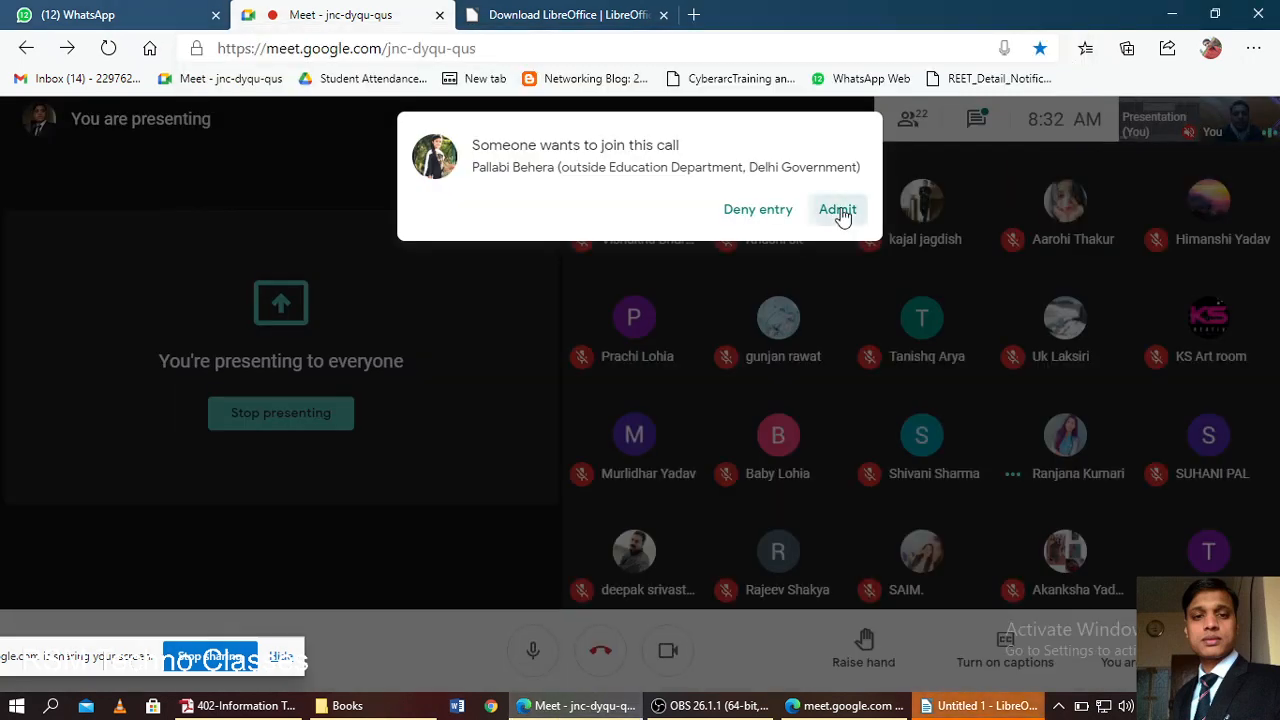
pyautogui.click(839, 212)
pyautogui.click(980, 705)
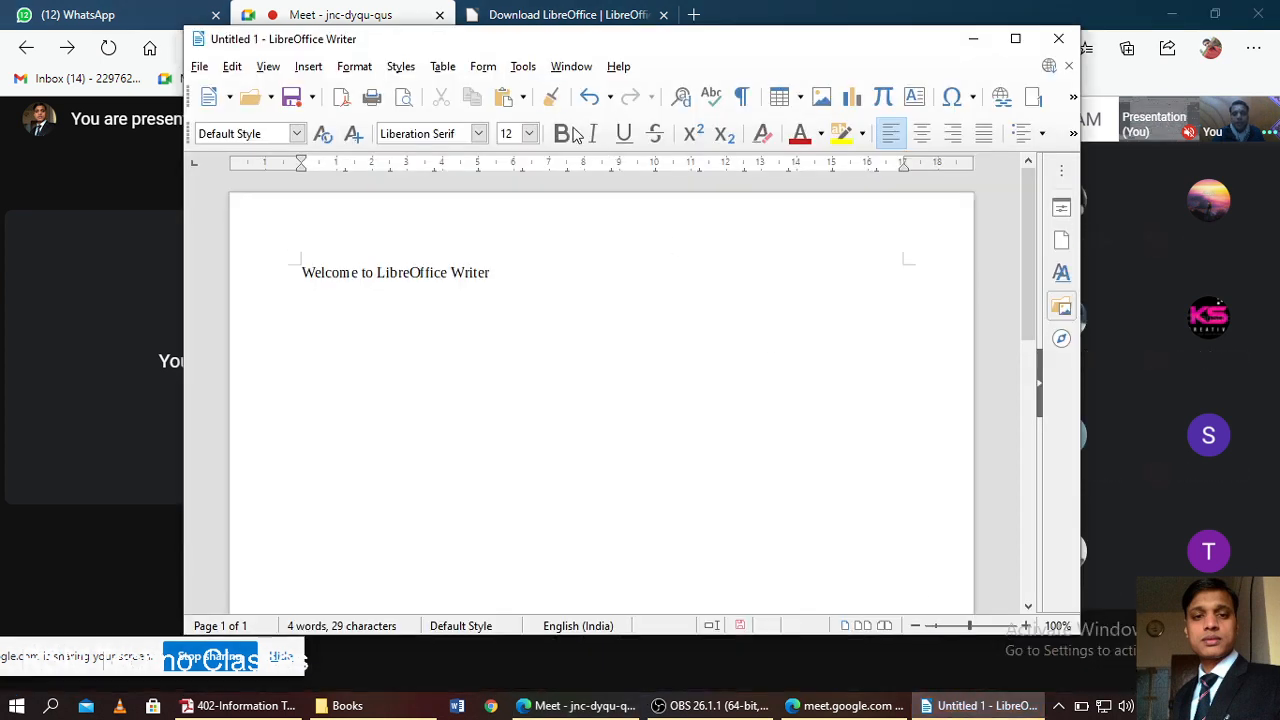
# - Examine the commands for language and other tools, for window handling and for help, and return to the document
pyautogui.click(524, 67)
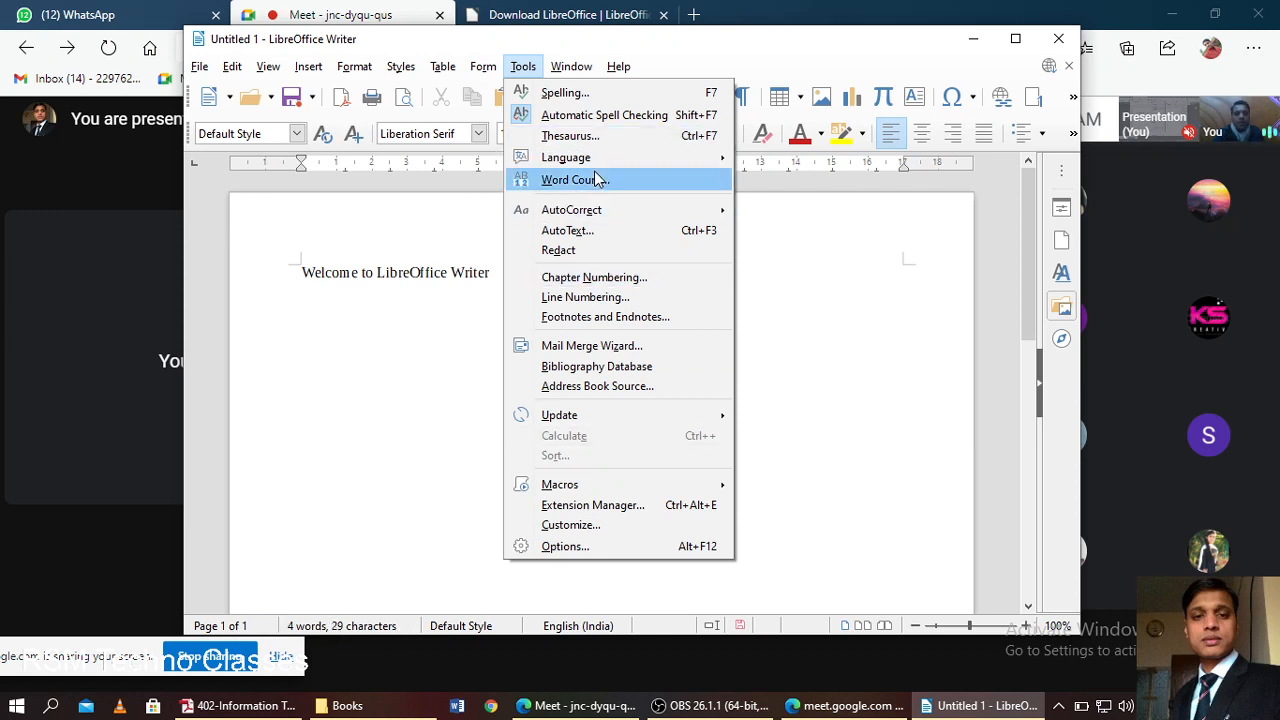
pyautogui.moveTo(610, 214)
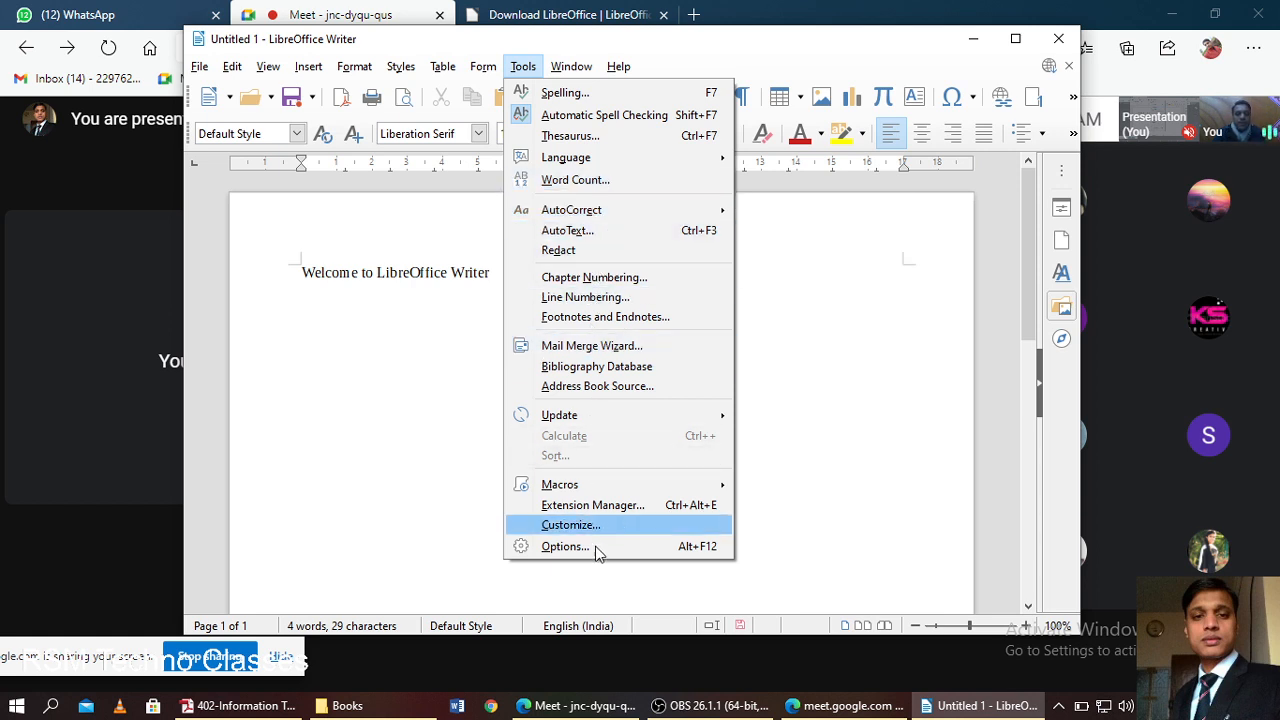
pyautogui.click(573, 68)
pyautogui.click(576, 71)
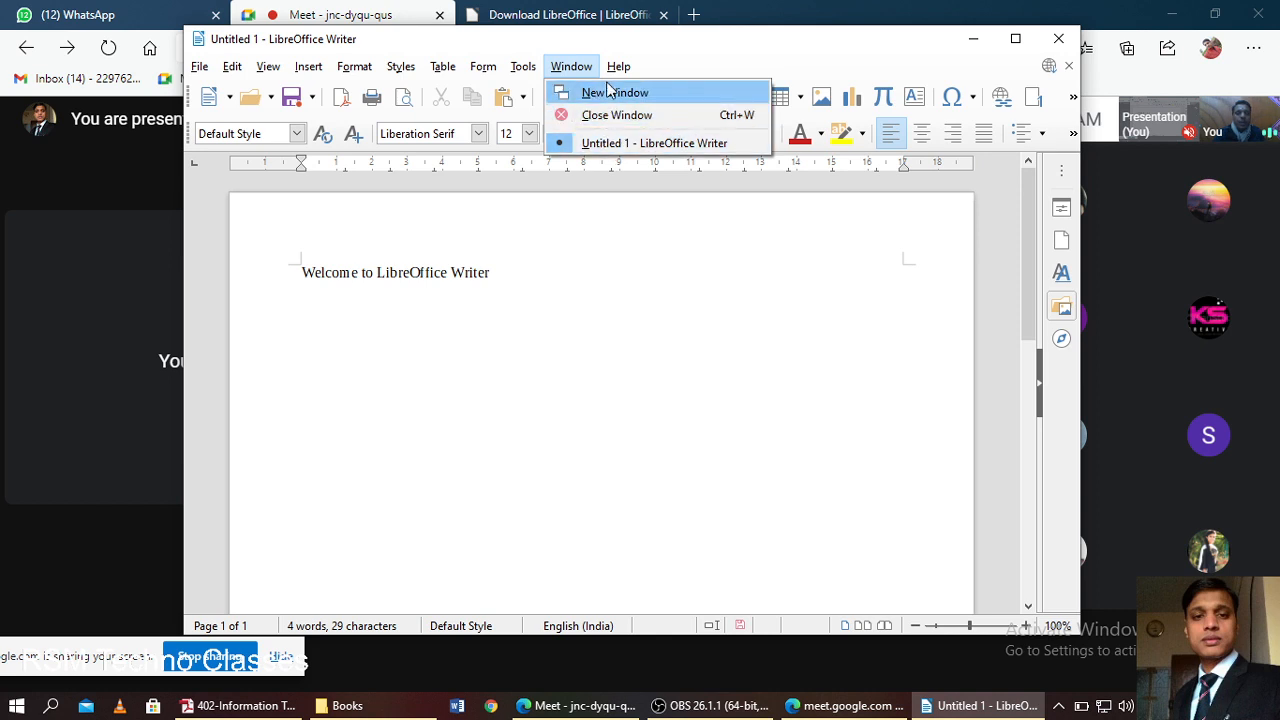
pyautogui.moveTo(621, 72)
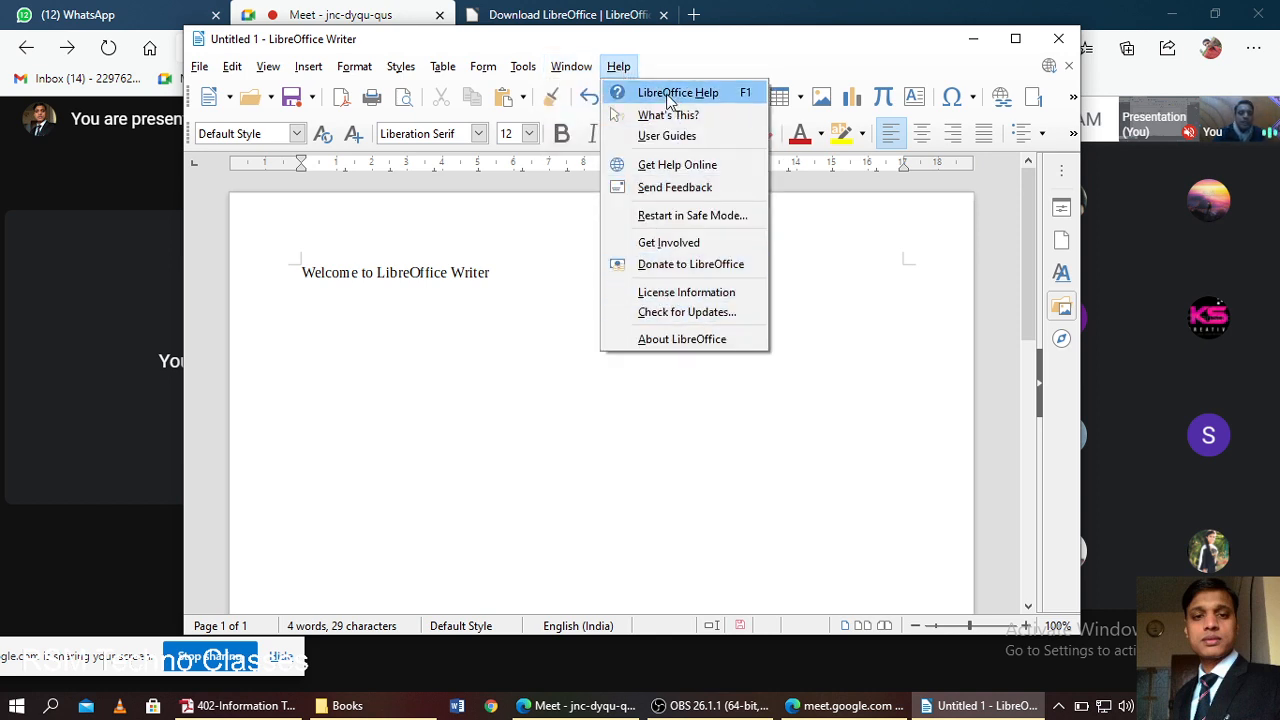
pyautogui.click(866, 261)
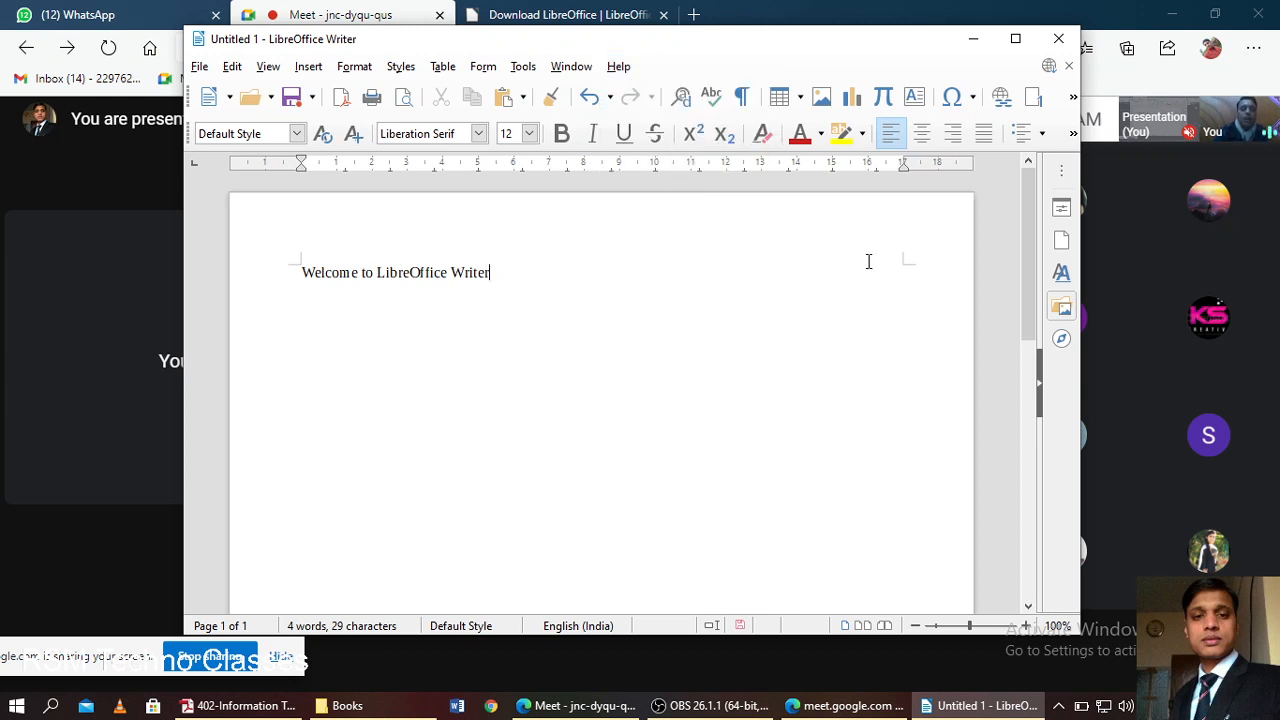
# - Maximize the Writer window and shift the page's left margin slightly outward on the ruler
pyautogui.click(1018, 46)
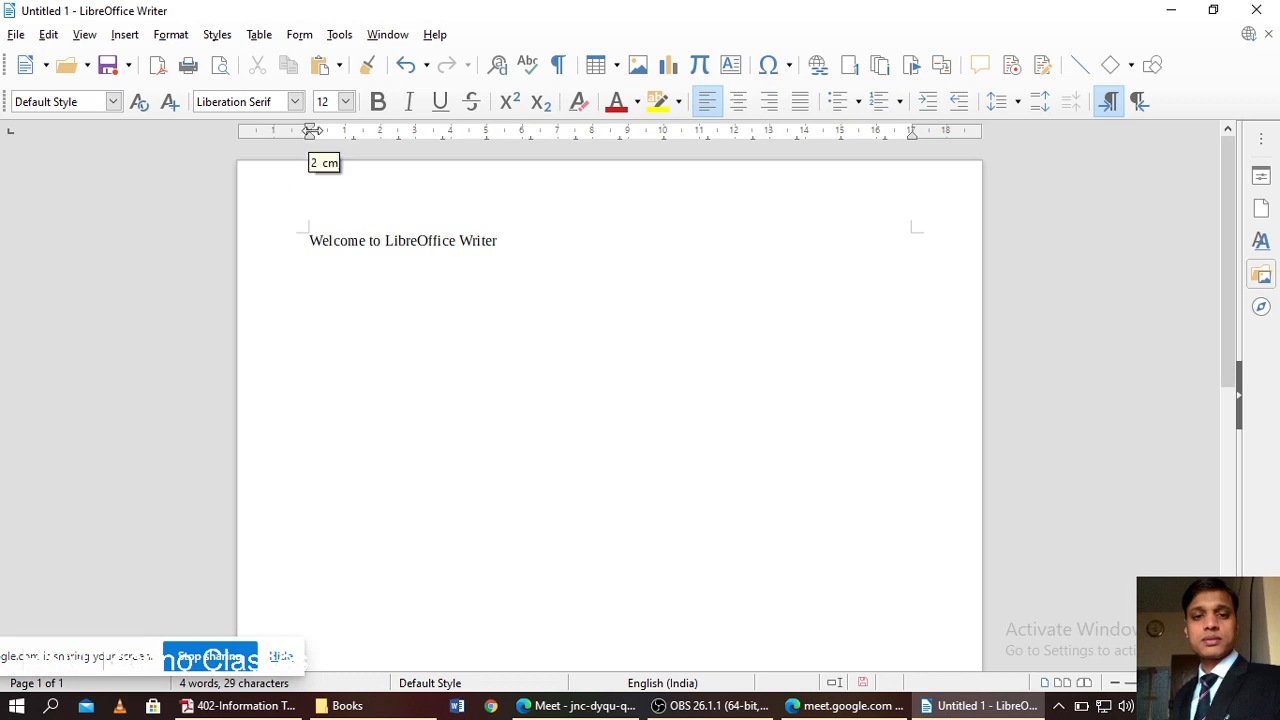
pyautogui.moveTo(311, 130)
pyautogui.mouseDown()
pyautogui.moveTo(265, 131)
pyautogui.moveTo(305, 138)
pyautogui.mouseUp()
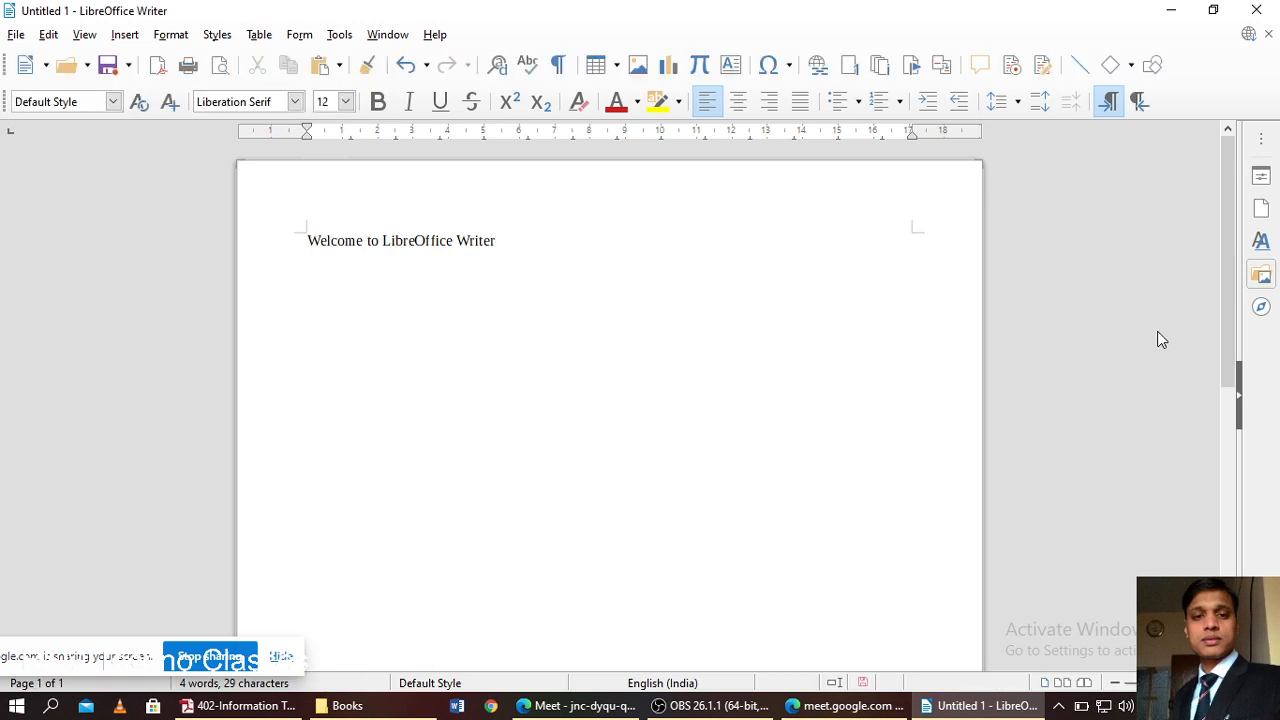
pyautogui.moveTo(1227, 277); pyautogui.dragTo(1250, 252)
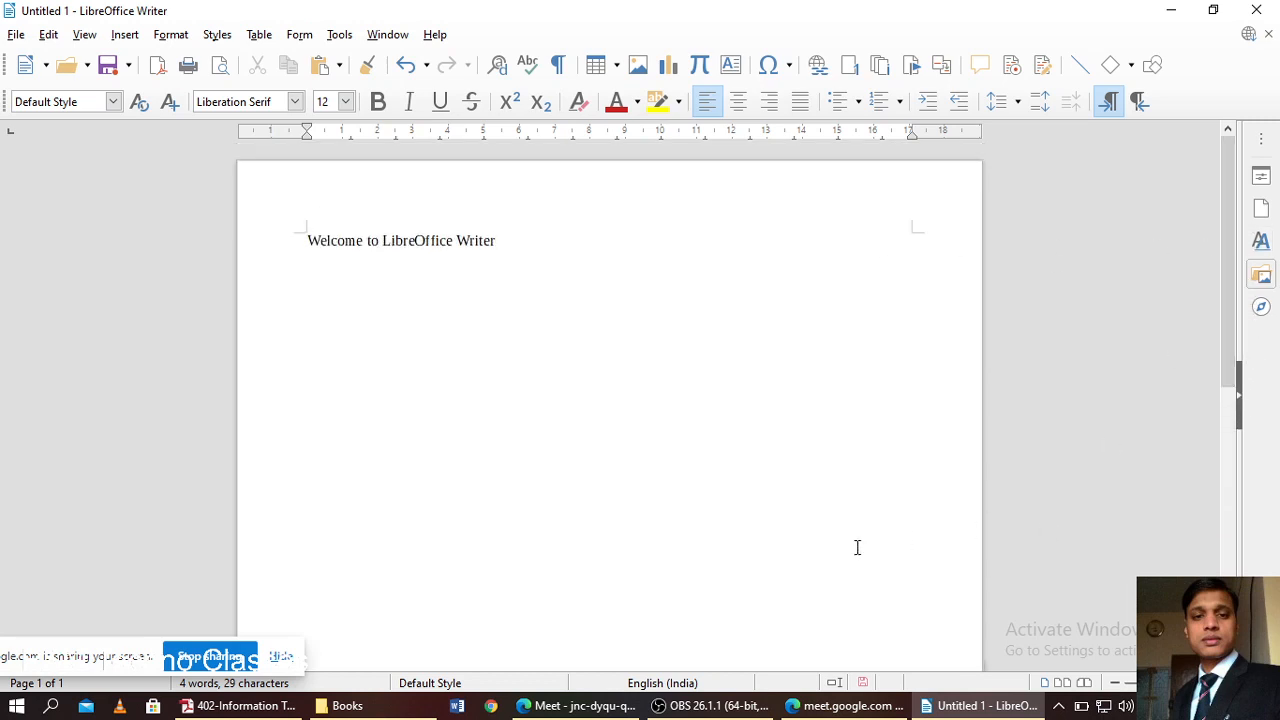
# - Enlarge the page view to try sideways scrolling, and reduce it again until the full page width fits
pyautogui.scroll(5, 778, 554)
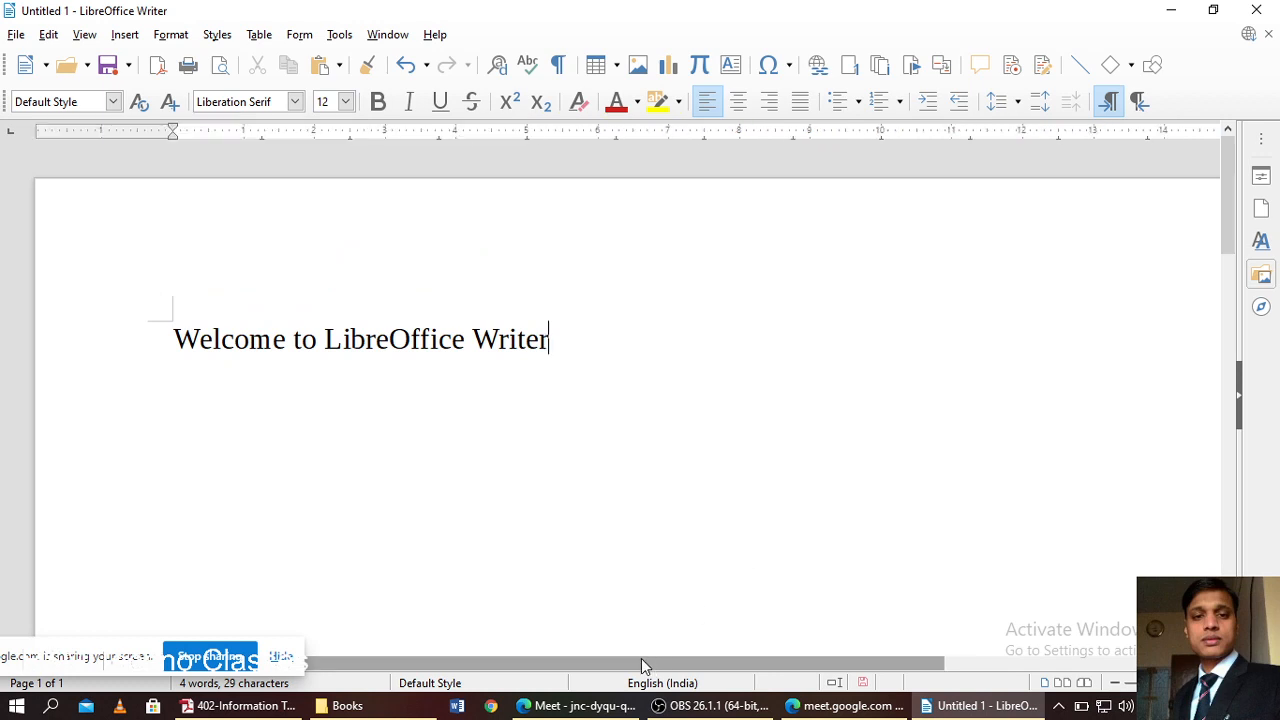
pyautogui.moveTo(641, 663); pyautogui.dragTo(575, 668)
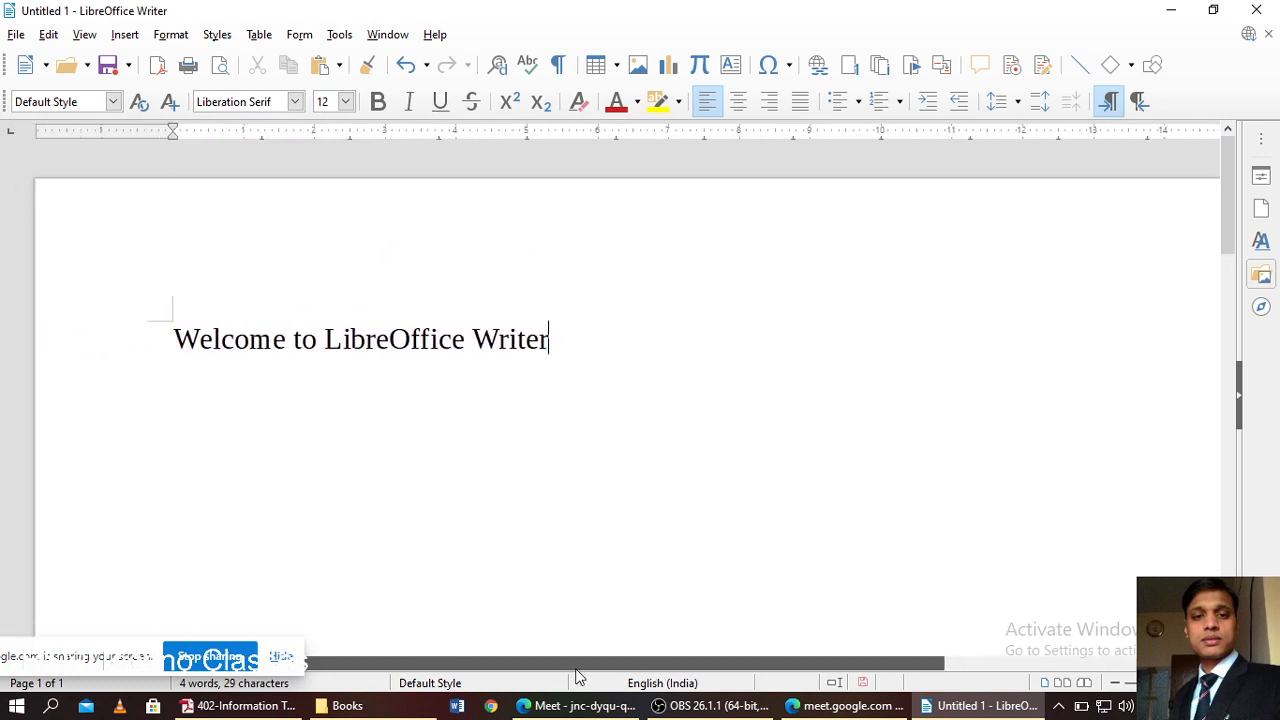
pyautogui.moveTo(434, 663); pyautogui.dragTo(480, 663)
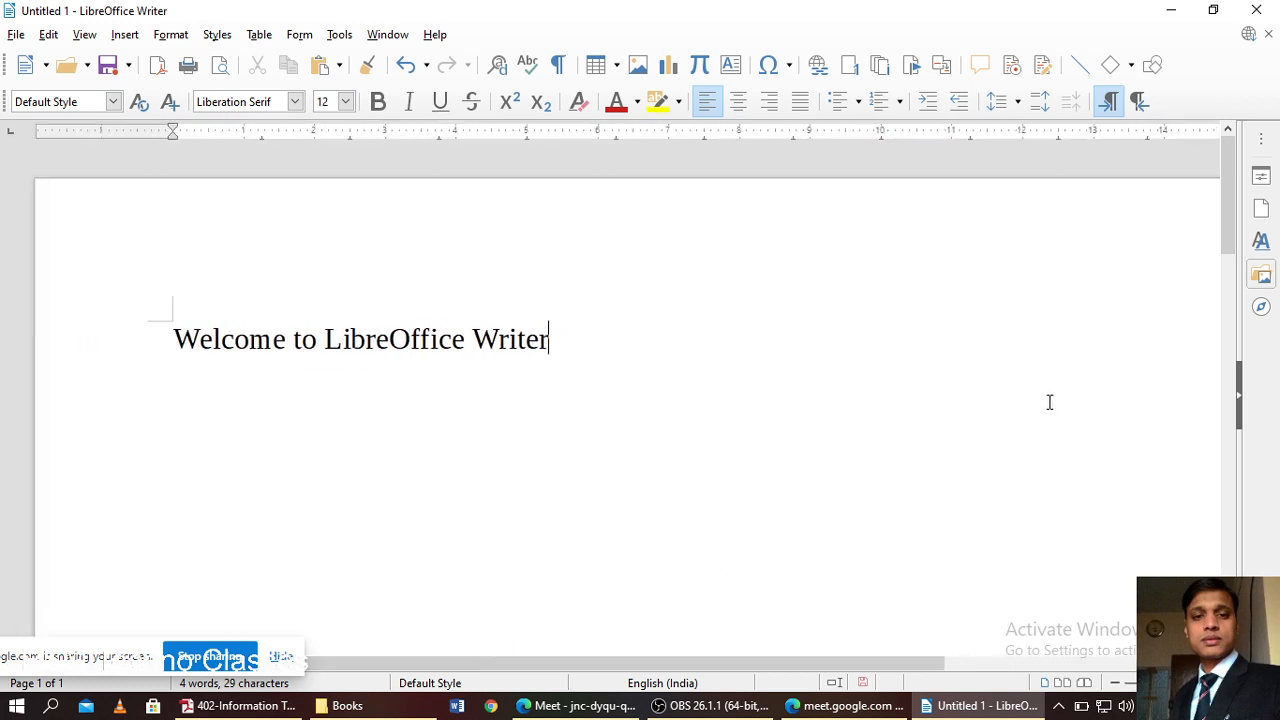
pyautogui.keyDown('ctrl'); pyautogui.scroll(-2, 1050, 404); pyautogui.keyUp('ctrl')
pyautogui.keyDown('ctrl'); pyautogui.scroll(-1, 1050, 408); pyautogui.keyUp('ctrl')
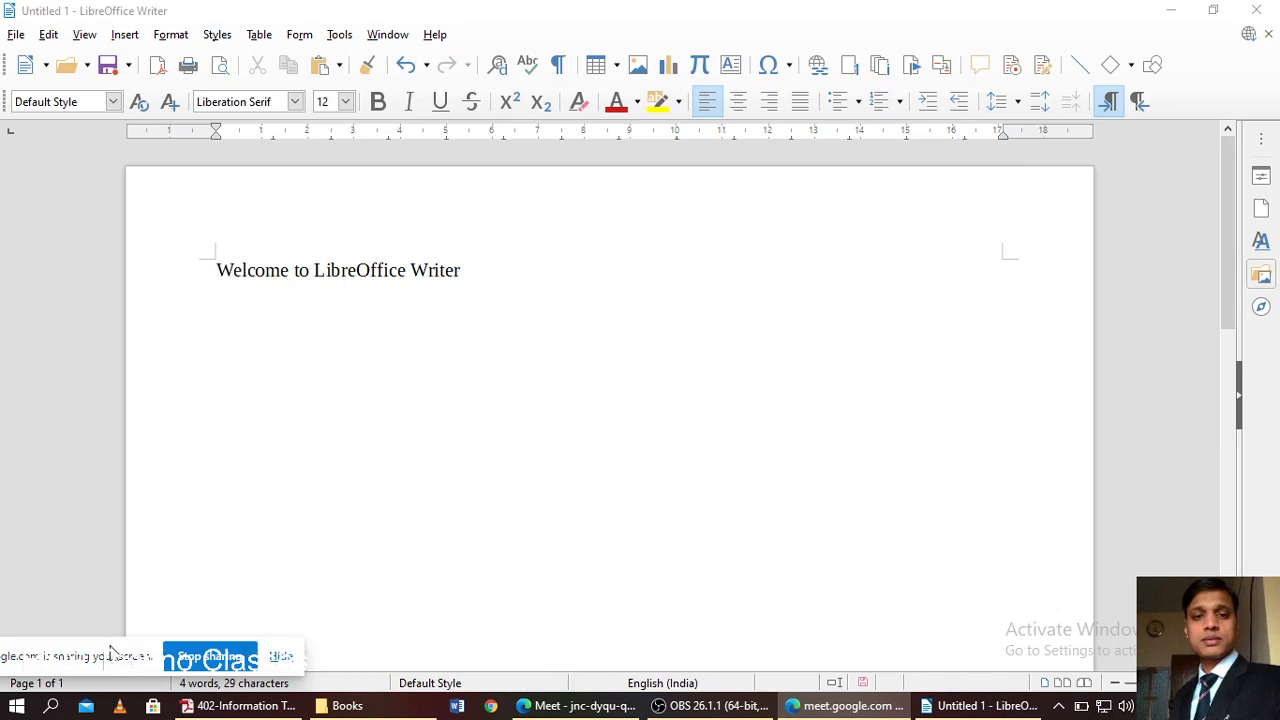
# - Move the screen-sharing bar clear of the status bar and select the line "Welcome to LibreOffice Writer"
pyautogui.moveTo(102, 656); pyautogui.dragTo(99, 572)
pyautogui.click(773, 632)
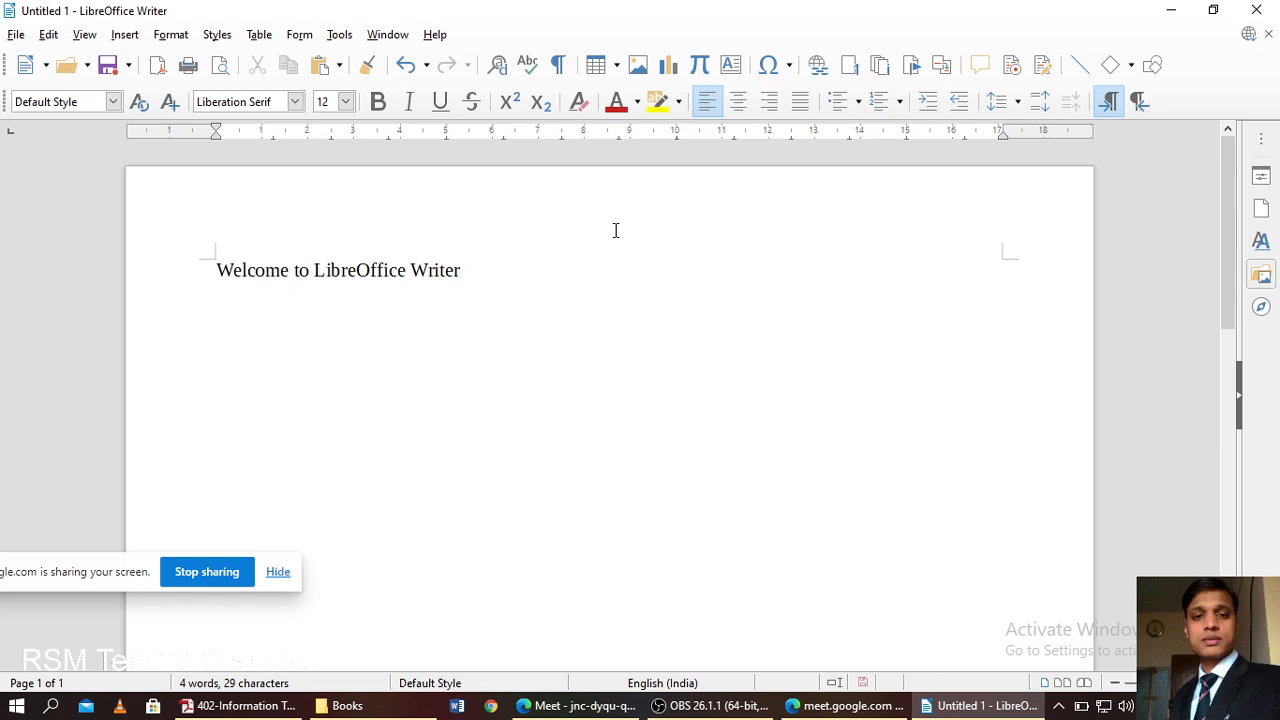
pyautogui.moveTo(222, 270); pyautogui.dragTo(600, 280)
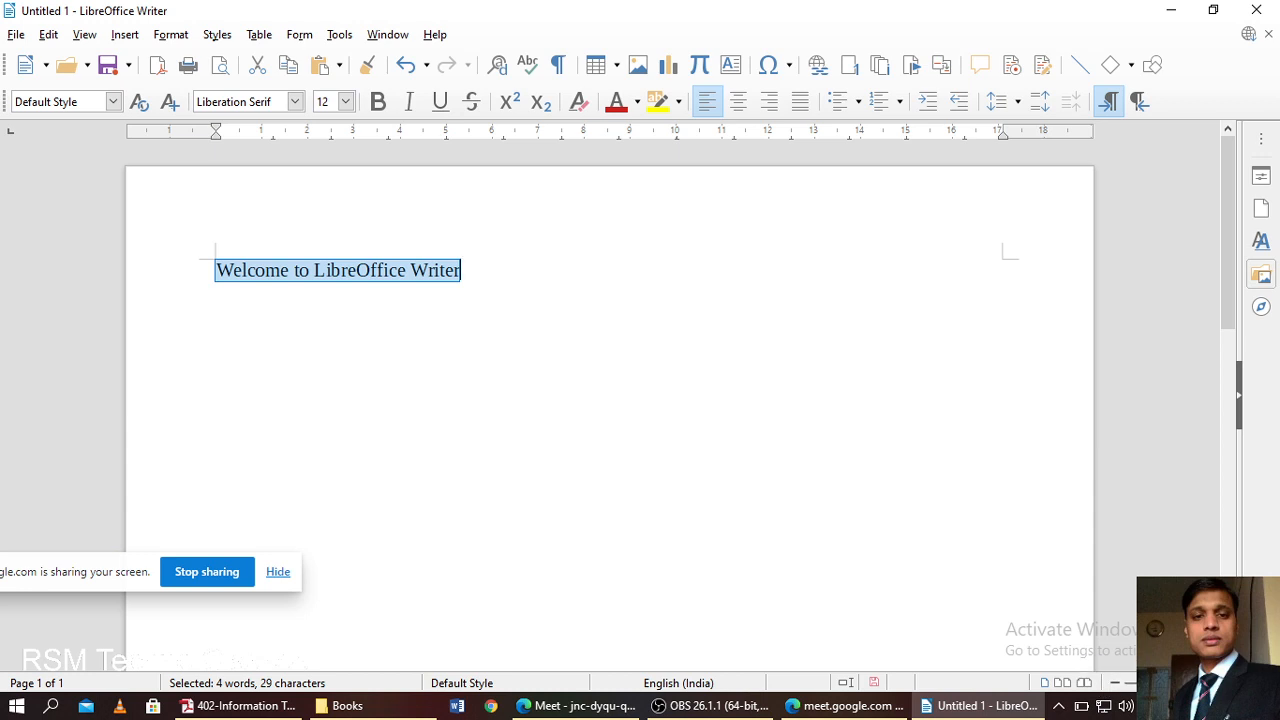
# - Enlarge the page view with the zoom control and reduce it in steps until the full page width fits with space around it
pyautogui.moveTo(1170, 683)
pyautogui.mouseDown()
pyautogui.moveTo(1146, 683)
pyautogui.moveTo(1174, 683)
pyautogui.mouseUp()
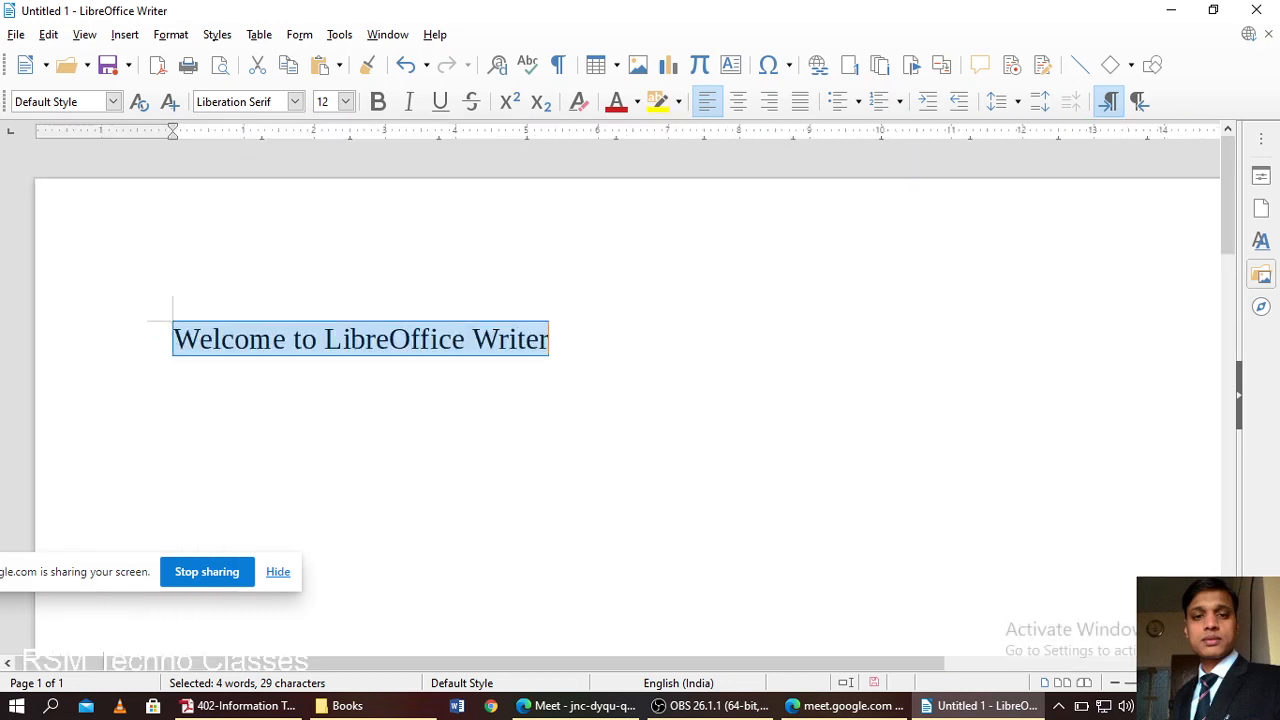
pyautogui.click(1115, 683)
pyautogui.click(1115, 683)
pyautogui.click(1115, 683)
pyautogui.click(1115, 683)
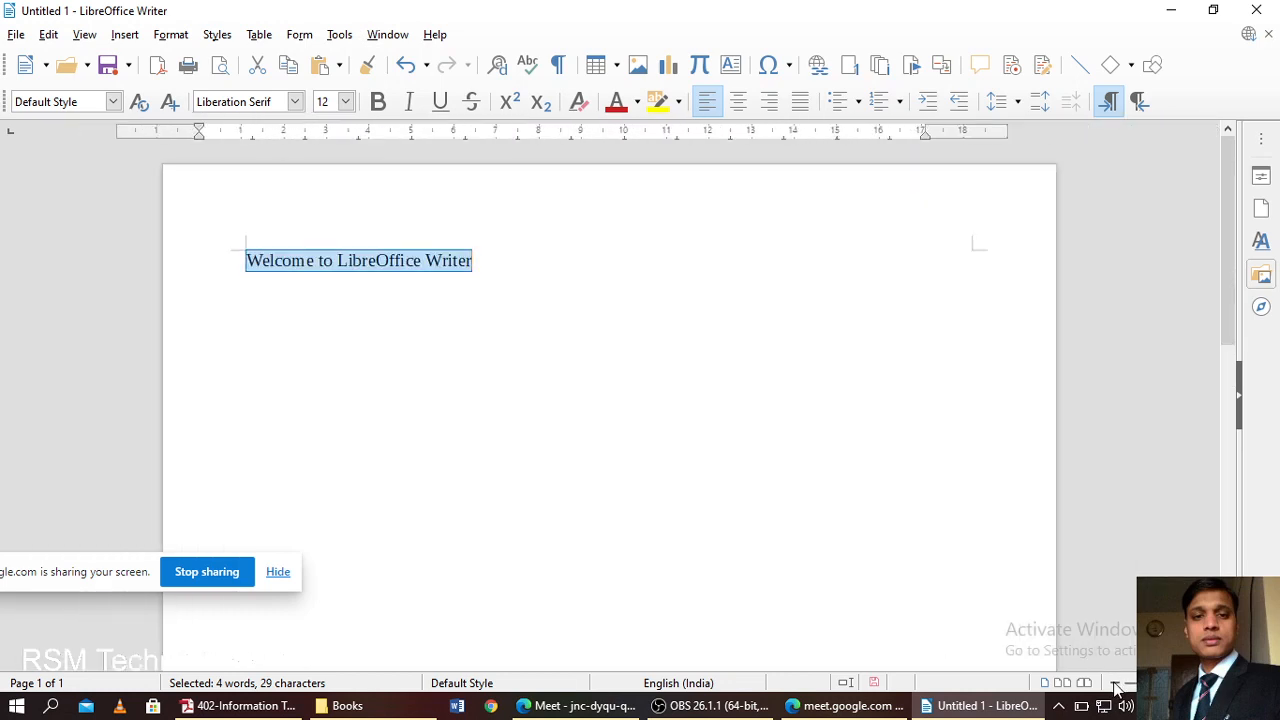
pyautogui.click(1115, 683)
pyautogui.click(1115, 683)
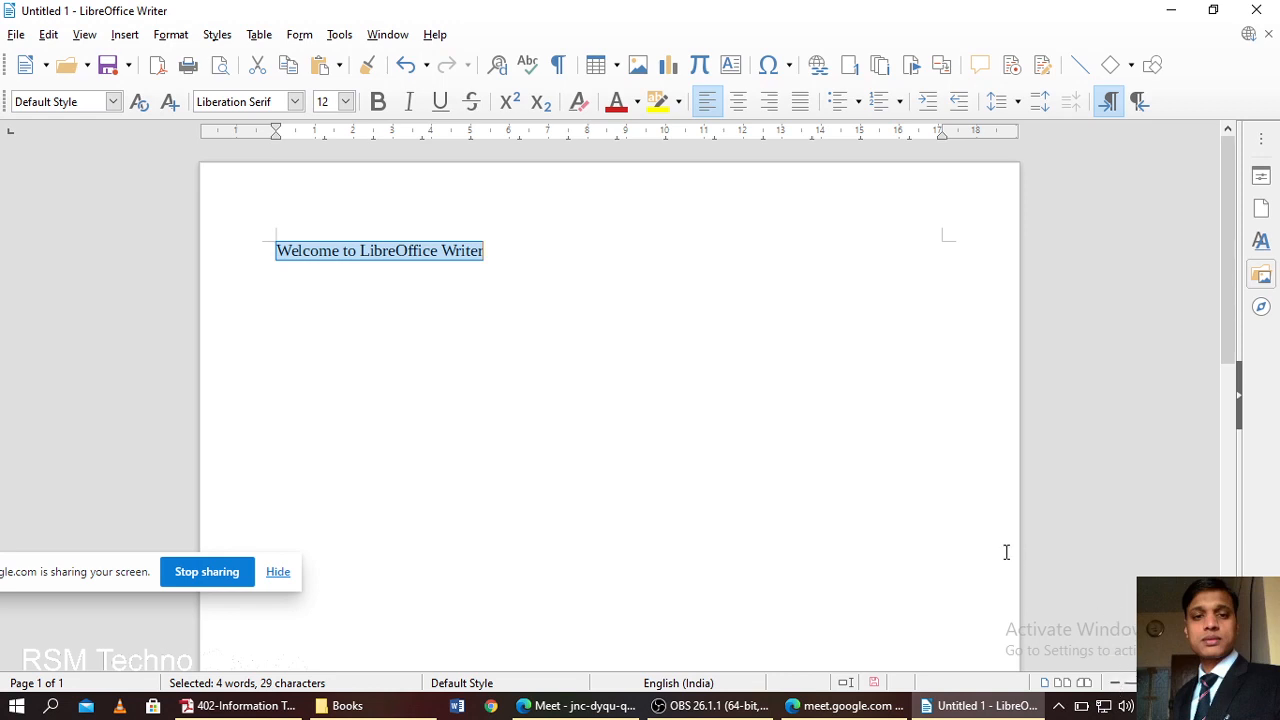
# - Deselect the line and move the text cursor to its end and back to its beginning
pyautogui.click(275, 210)
pyautogui.press('End')
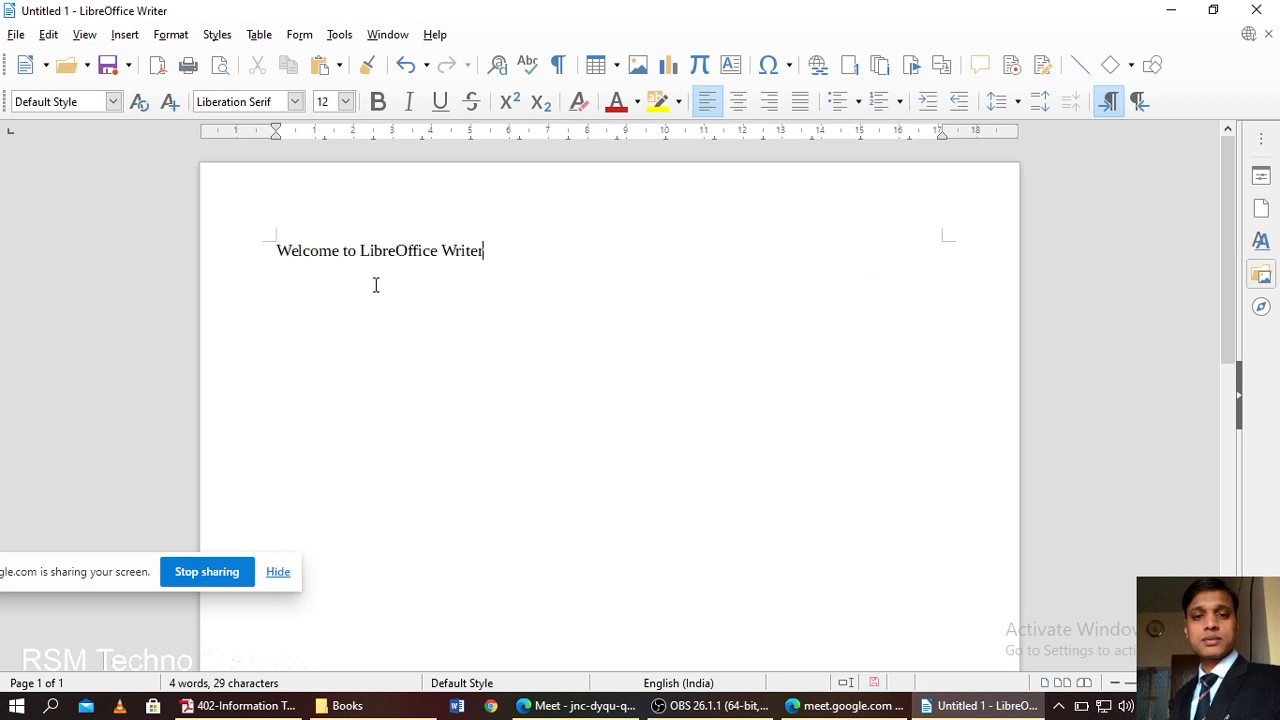
pyautogui.press('Home')
pyautogui.moveTo(509, 188)
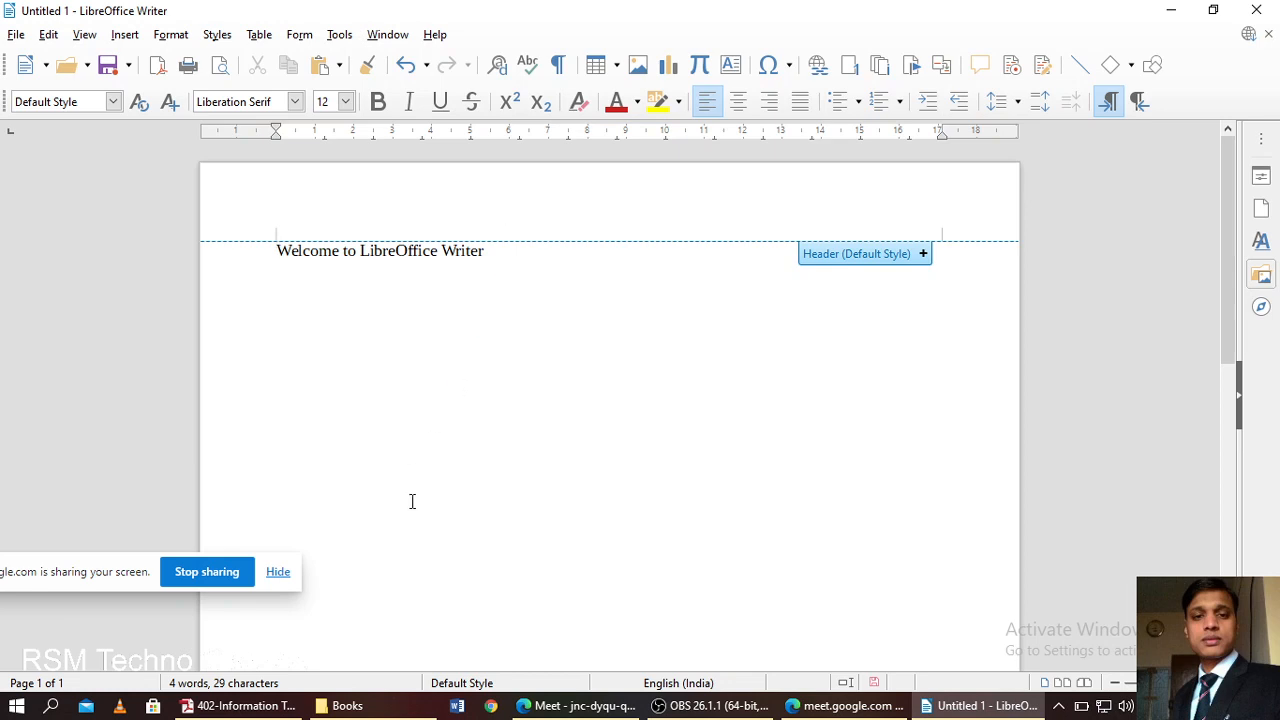
# - Switch to the Google Meet call, admit another waiting participant and go back to the Writer document
pyautogui.click(575, 706)
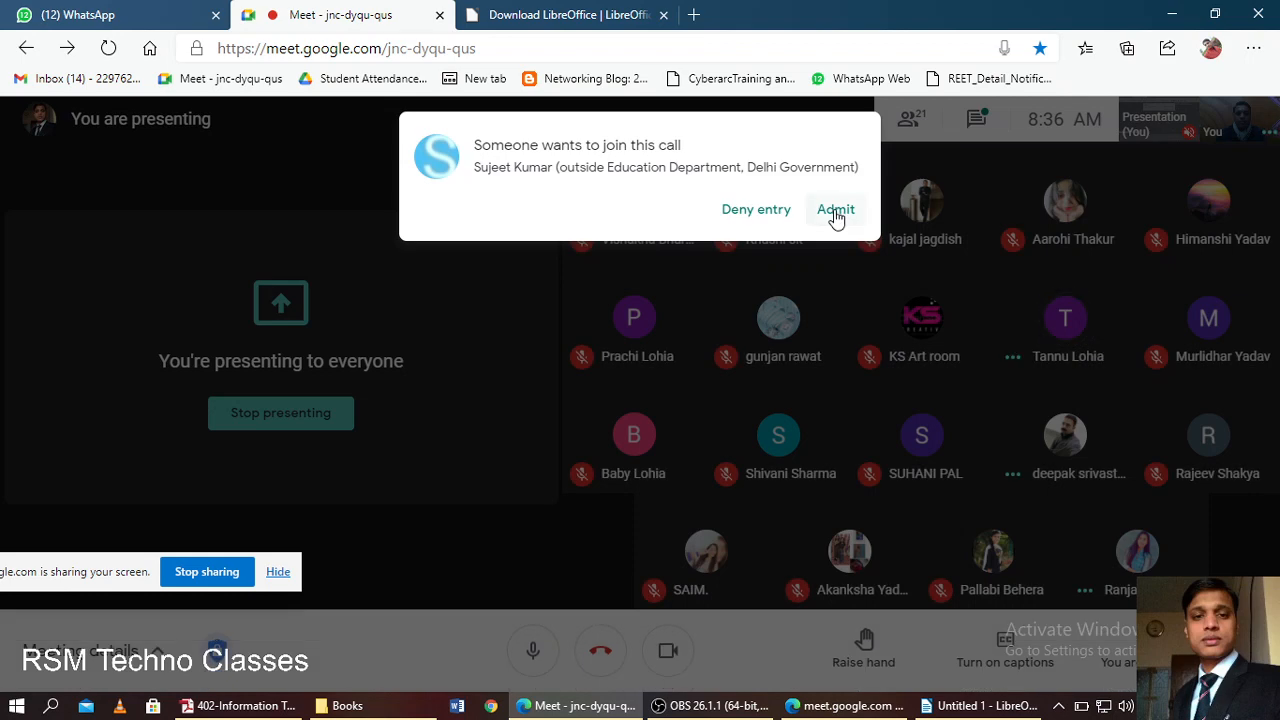
pyautogui.click(834, 211)
pyautogui.click(977, 706)
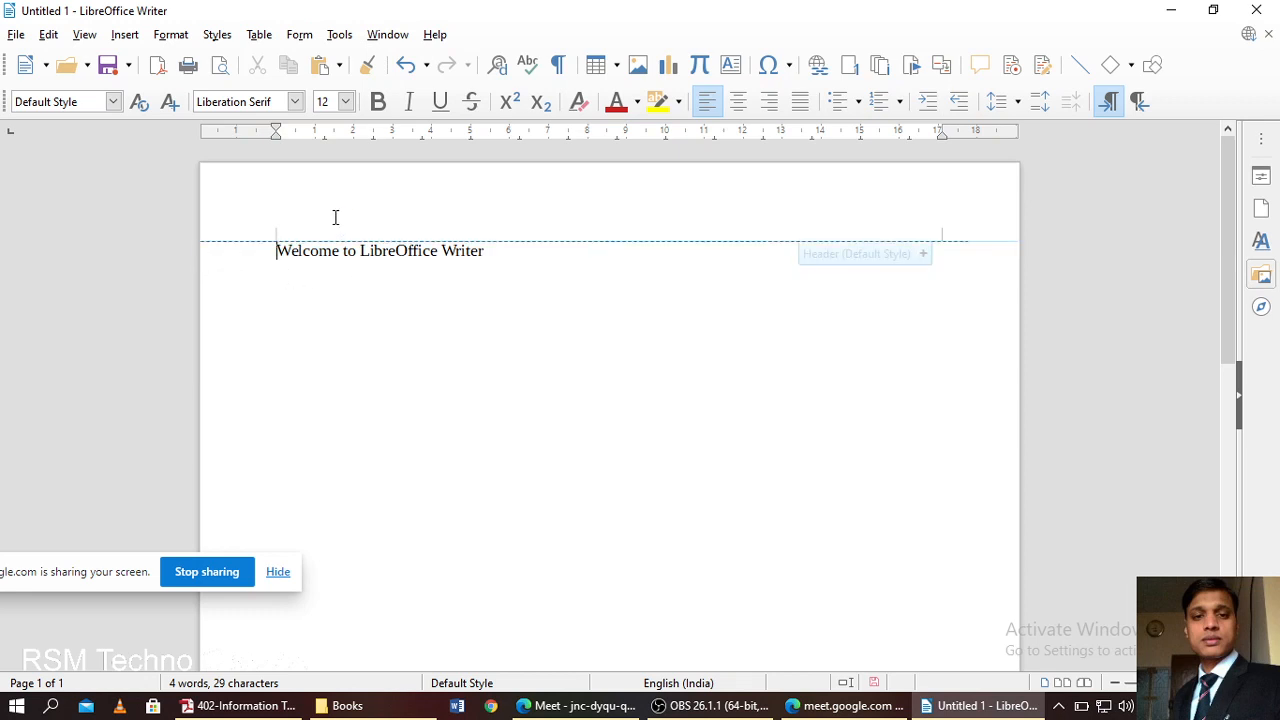
# - Place the cursor before "Welcome" and move the page's right margin inward to about 8 cm on the ruler
pyautogui.click(279, 250)
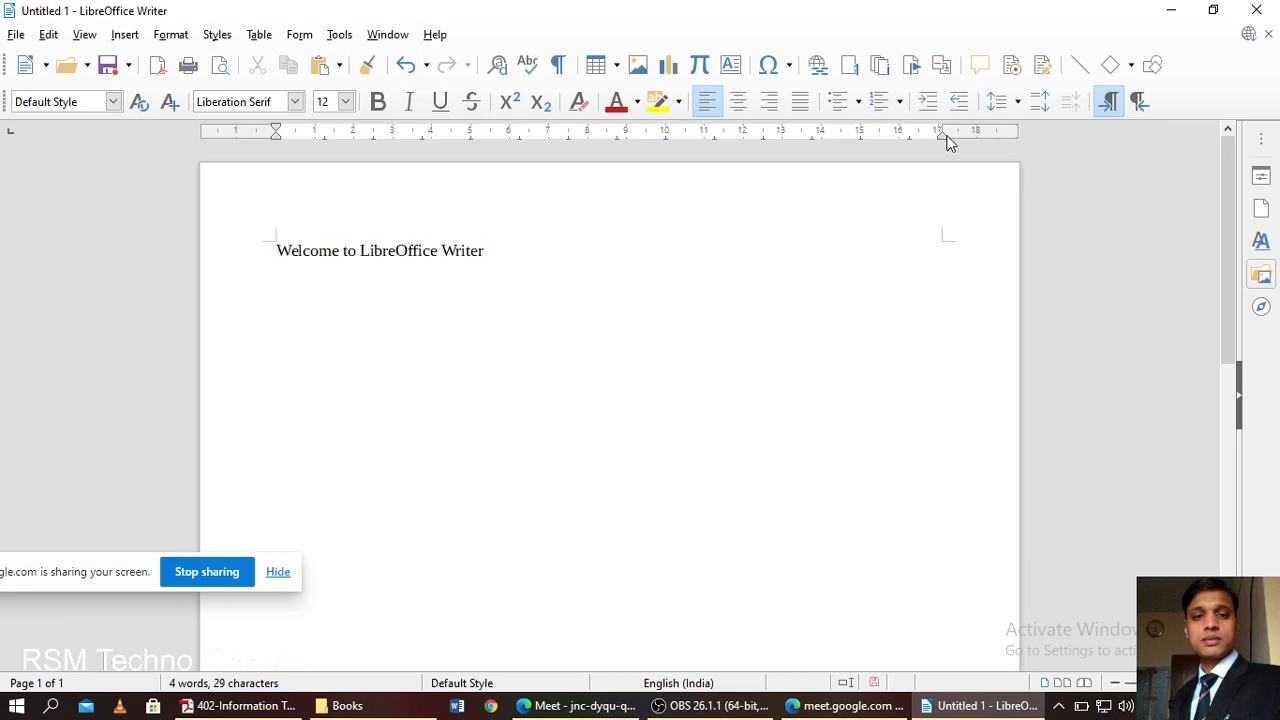
pyautogui.moveTo(944, 129)
pyautogui.moveTo(944, 129); pyautogui.dragTo(589, 153)
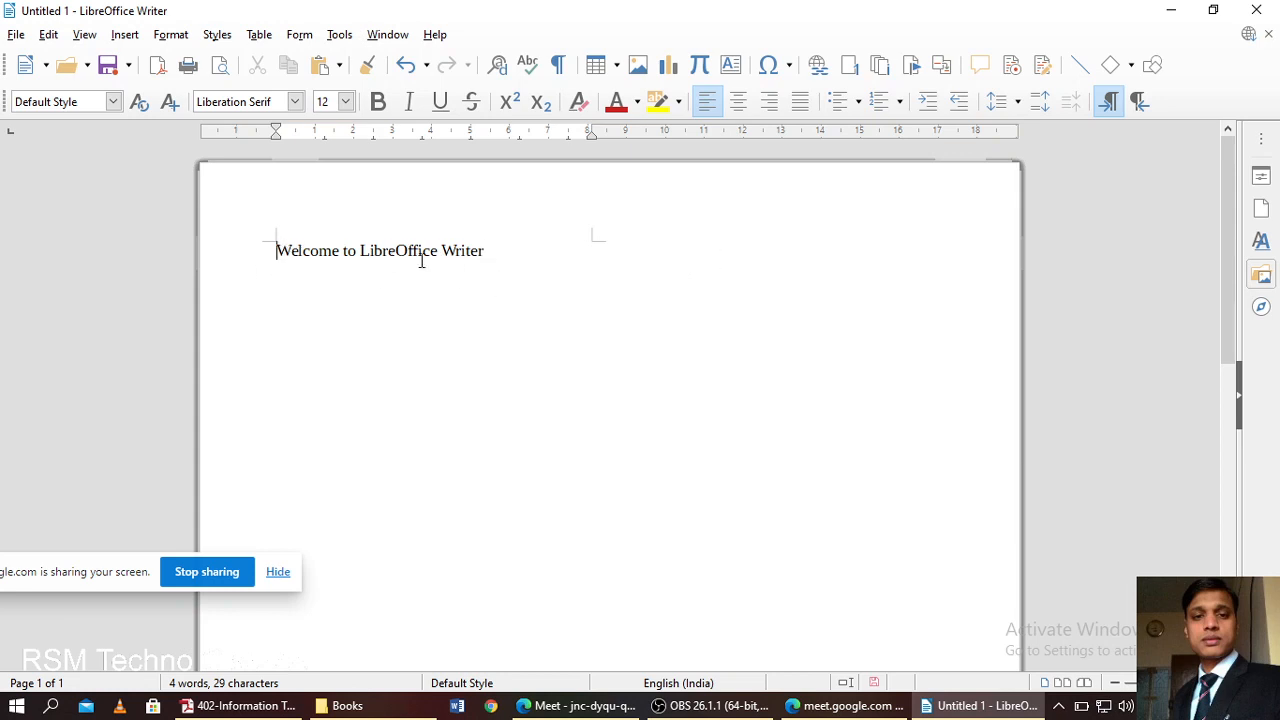
# - Select all the text and increase its font size in steps to 26 pt
pyautogui.hotkey('ctrl', 'a')
pyautogui.hotkey('ctrl', ']')
pyautogui.hotkey('ctrl', ']')
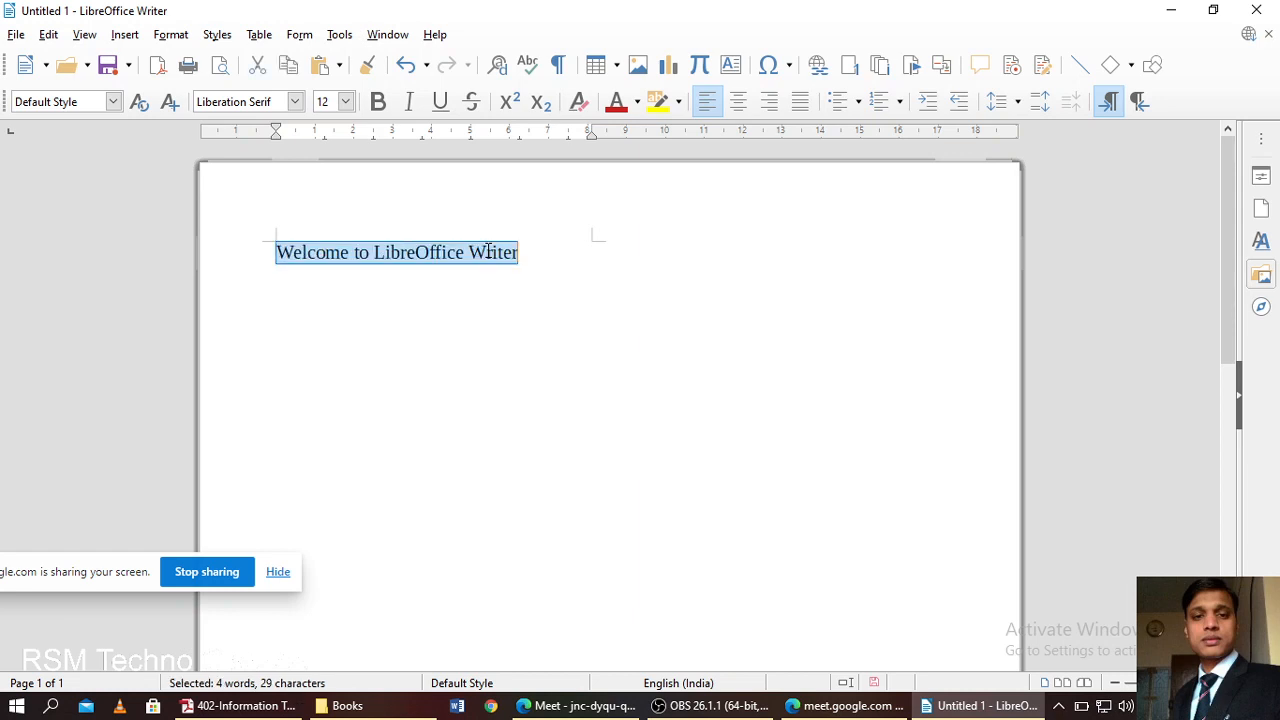
pyautogui.hotkey('ctrl', ']')
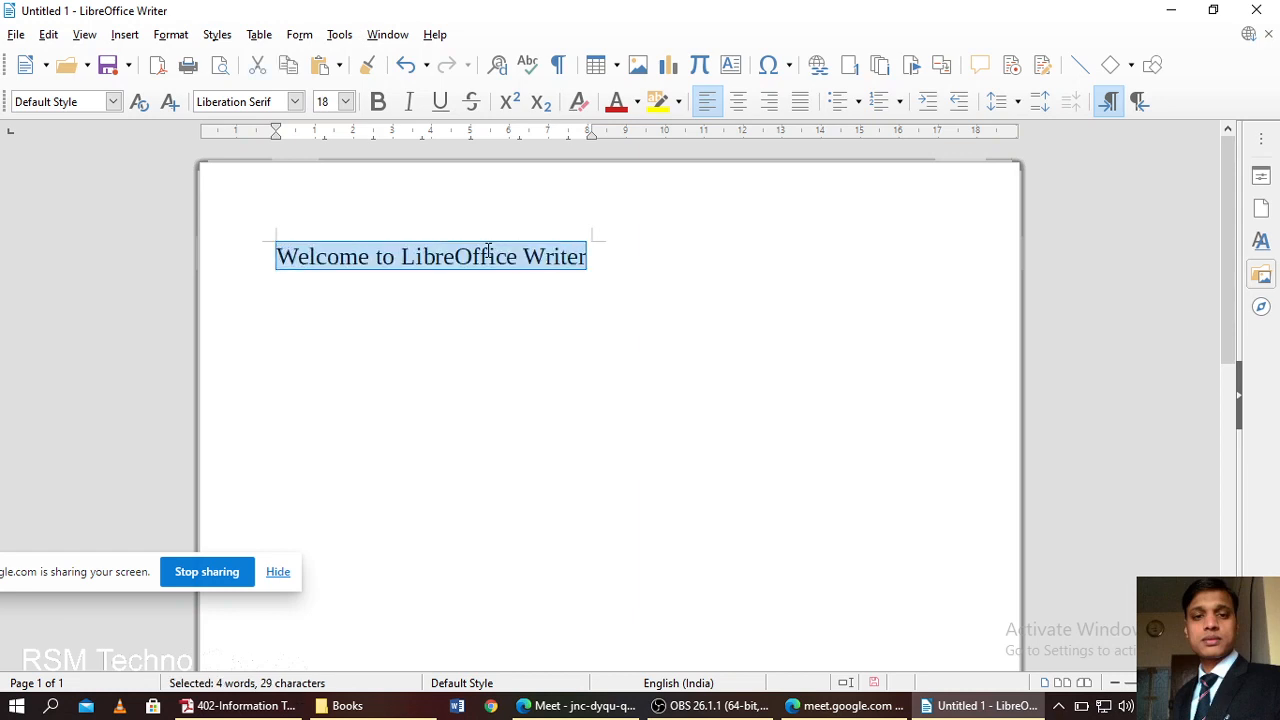
pyautogui.hotkey('ctrl', ']')
pyautogui.hotkey('ctrl', ']')
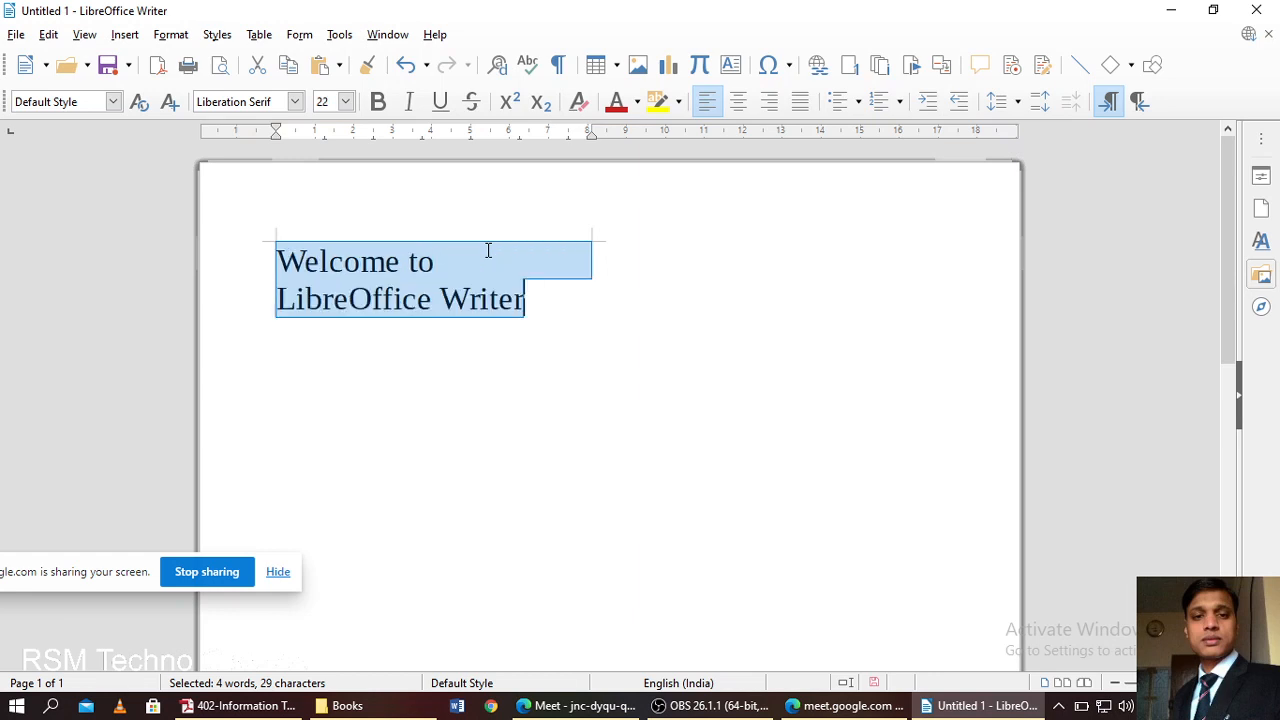
pyautogui.hotkey('ctrl', ']')
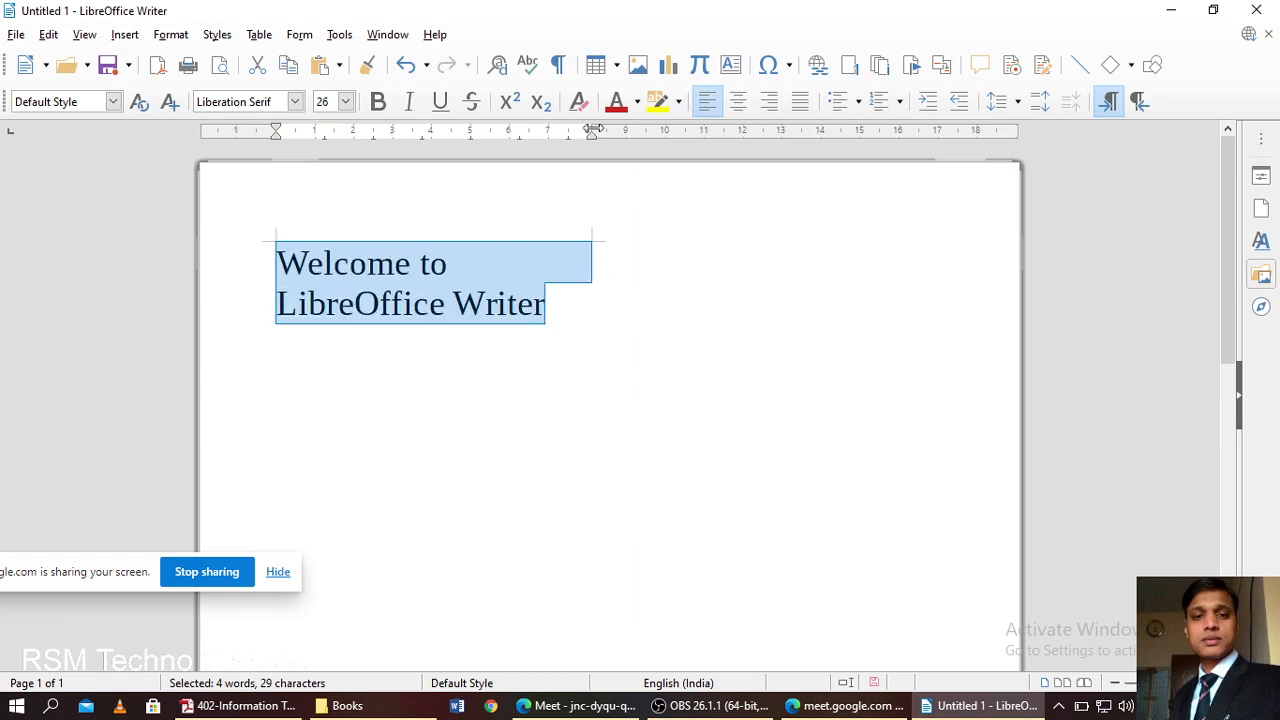
# - Move the page's right margin outward so it is about 2.5 cm wide, and deselect the text
pyautogui.moveTo(593, 130); pyautogui.dragTo(917, 152)
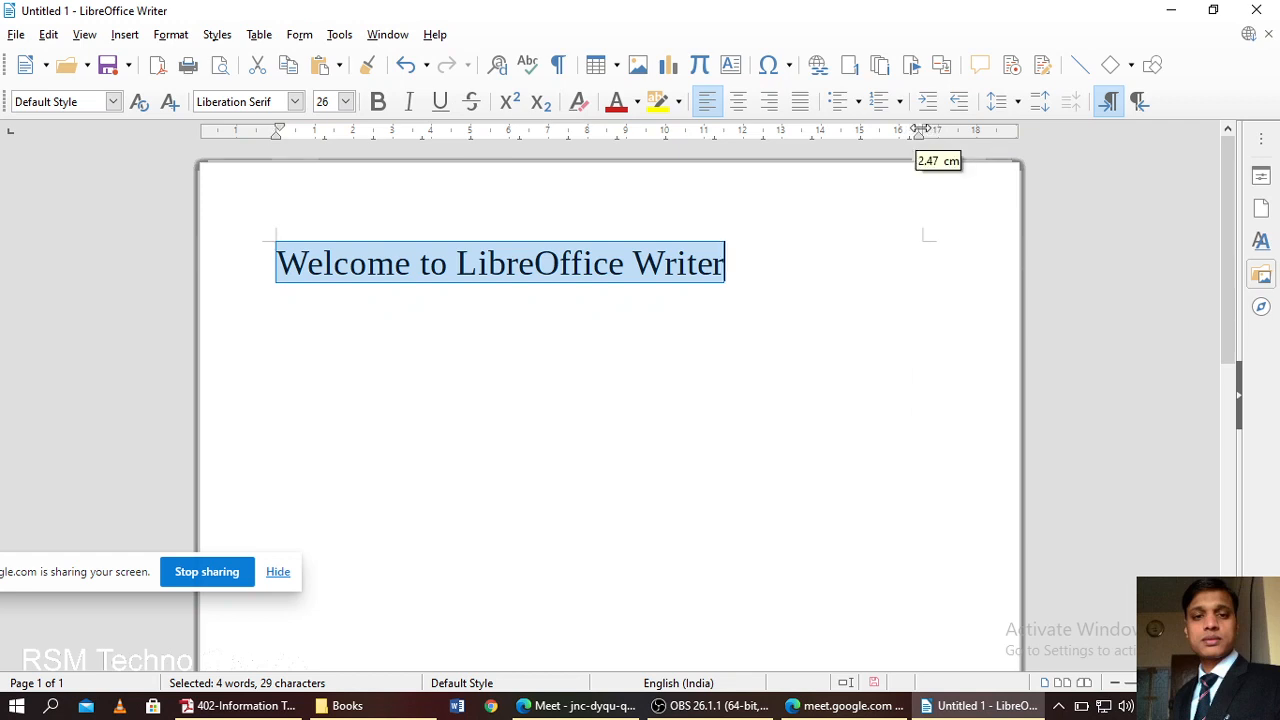
pyautogui.moveTo(922, 131)
pyautogui.mouseDown()
pyautogui.moveTo(943, 131)
pyautogui.moveTo(918, 134)
pyautogui.mouseUp()
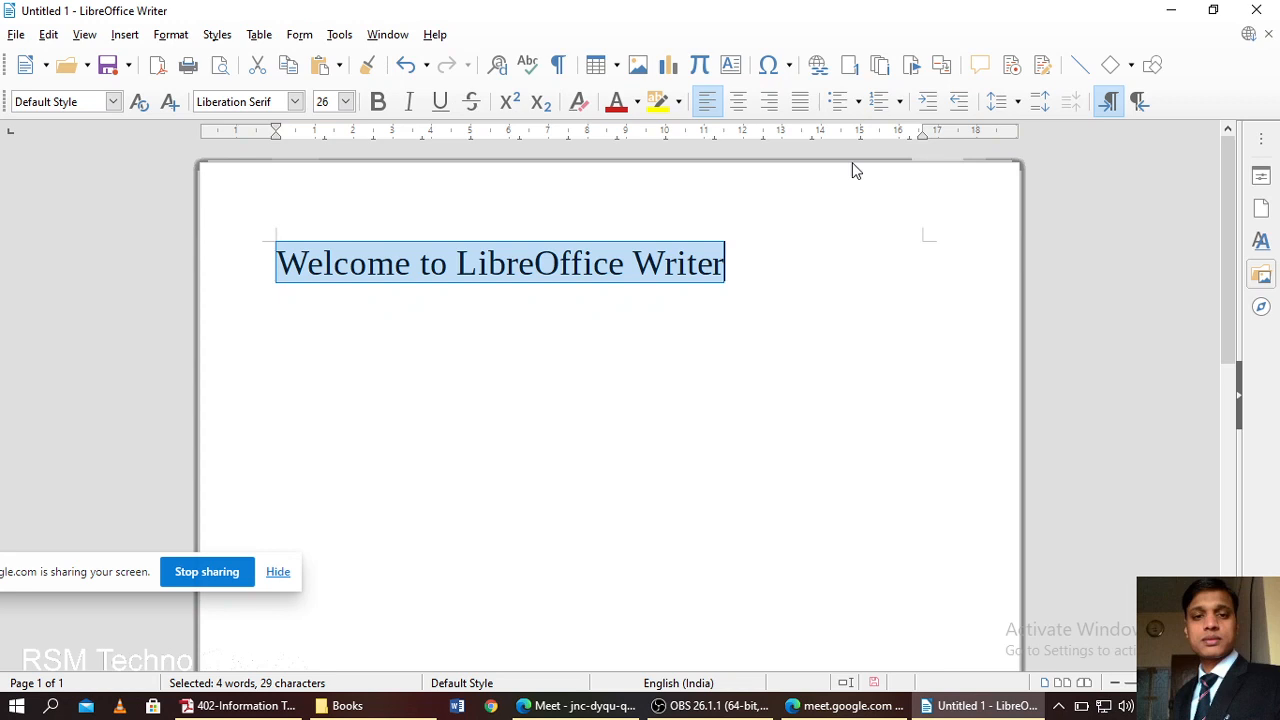
pyautogui.click(810, 256)
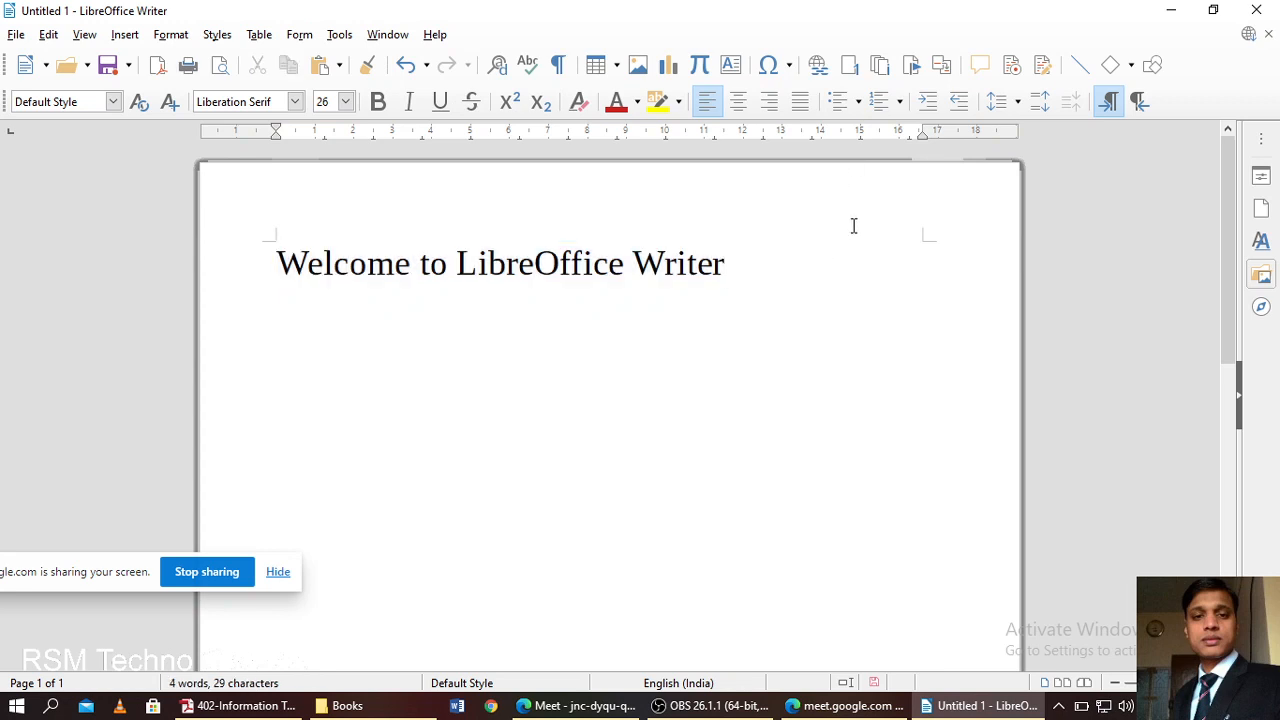
pyautogui.scroll(-5, 667, 374)
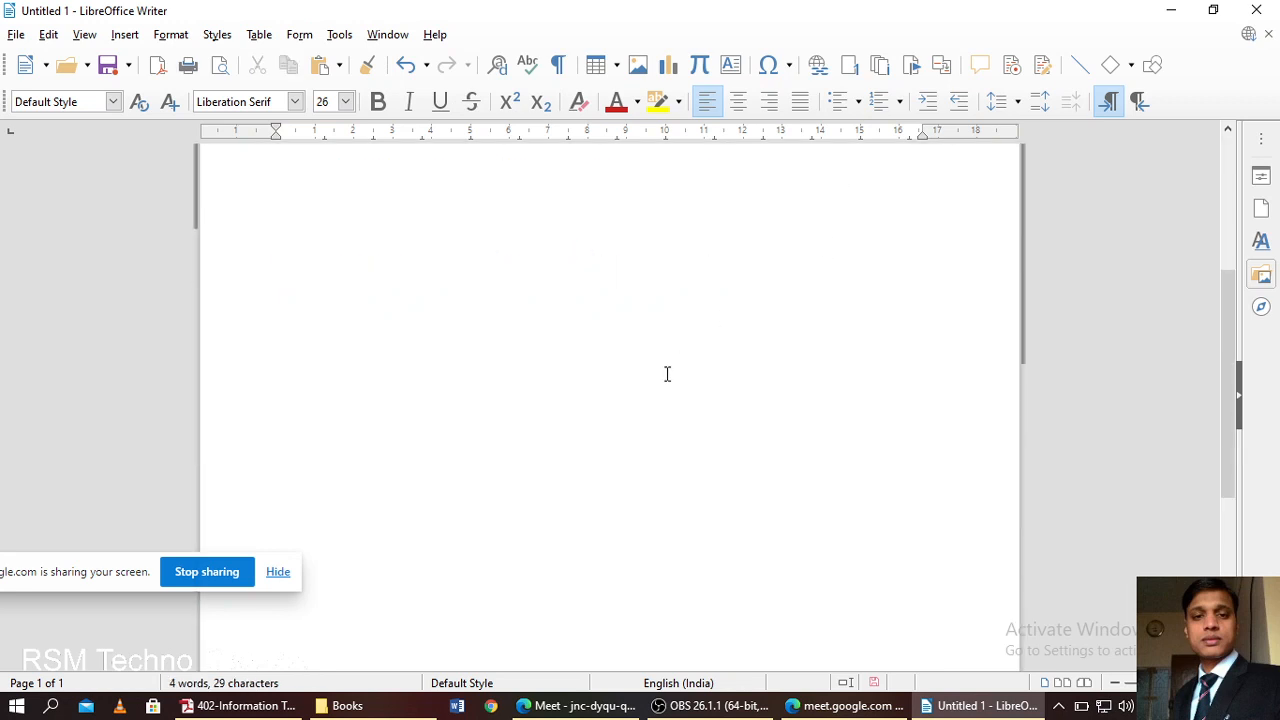
pyautogui.scroll(-5, 667, 374)
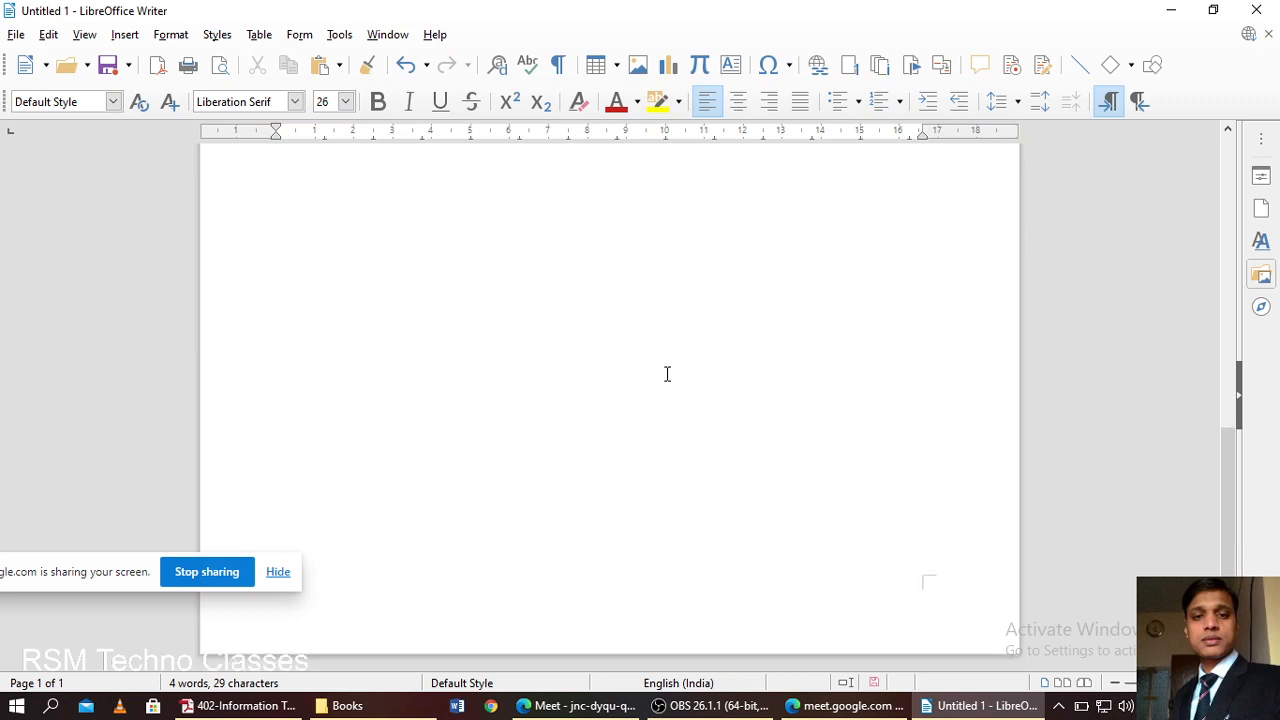
pyautogui.scroll(10, 667, 374)
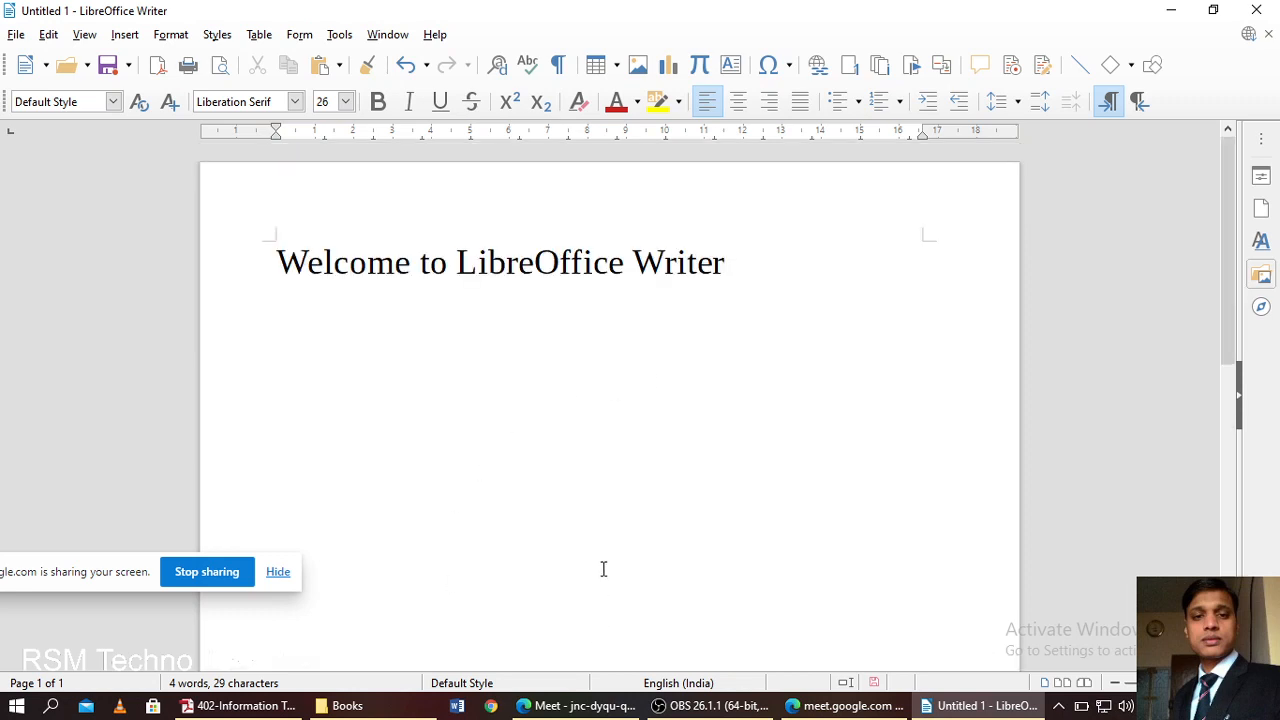
# - Zoom the page out slightly and view it from its top edge down to the bottom margin and back
pyautogui.scroll(-8, 603, 566)
pyautogui.scroll(8, 603, 569)
pyautogui.scroll(-8, 603, 569)
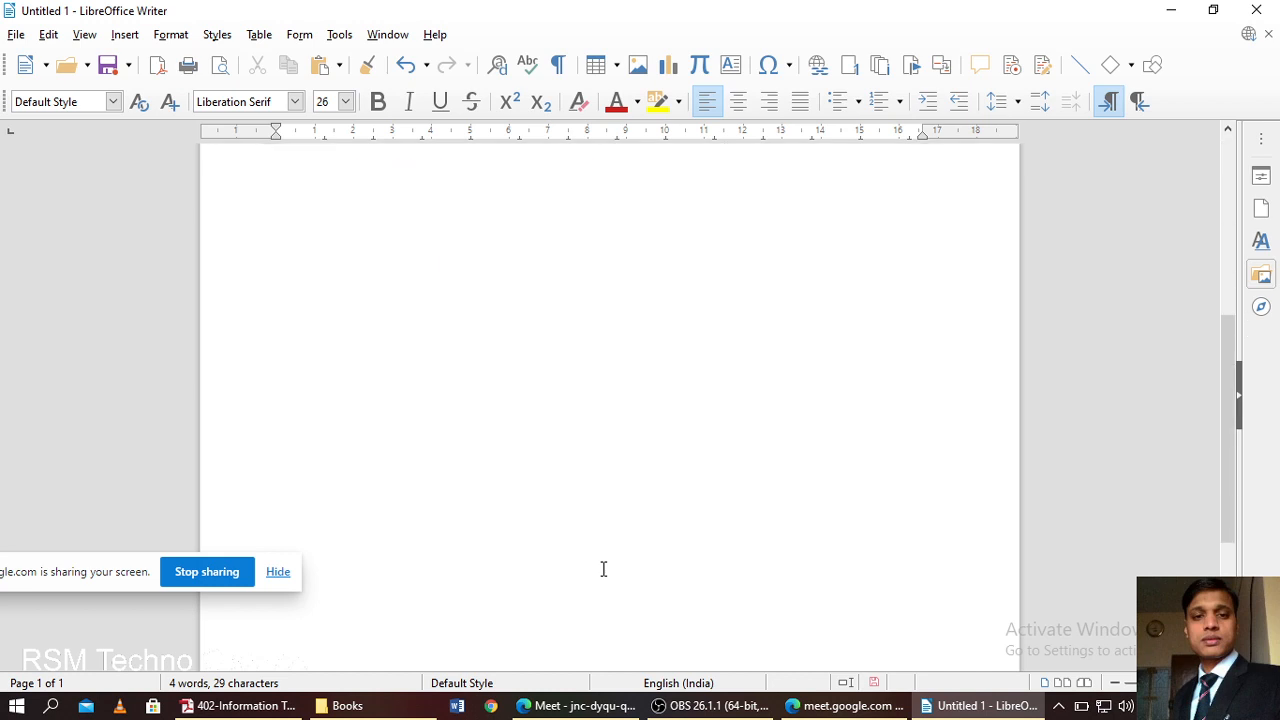
pyautogui.keyDown('ctrl'); pyautogui.scroll(-2, 603, 569); pyautogui.keyUp('ctrl')
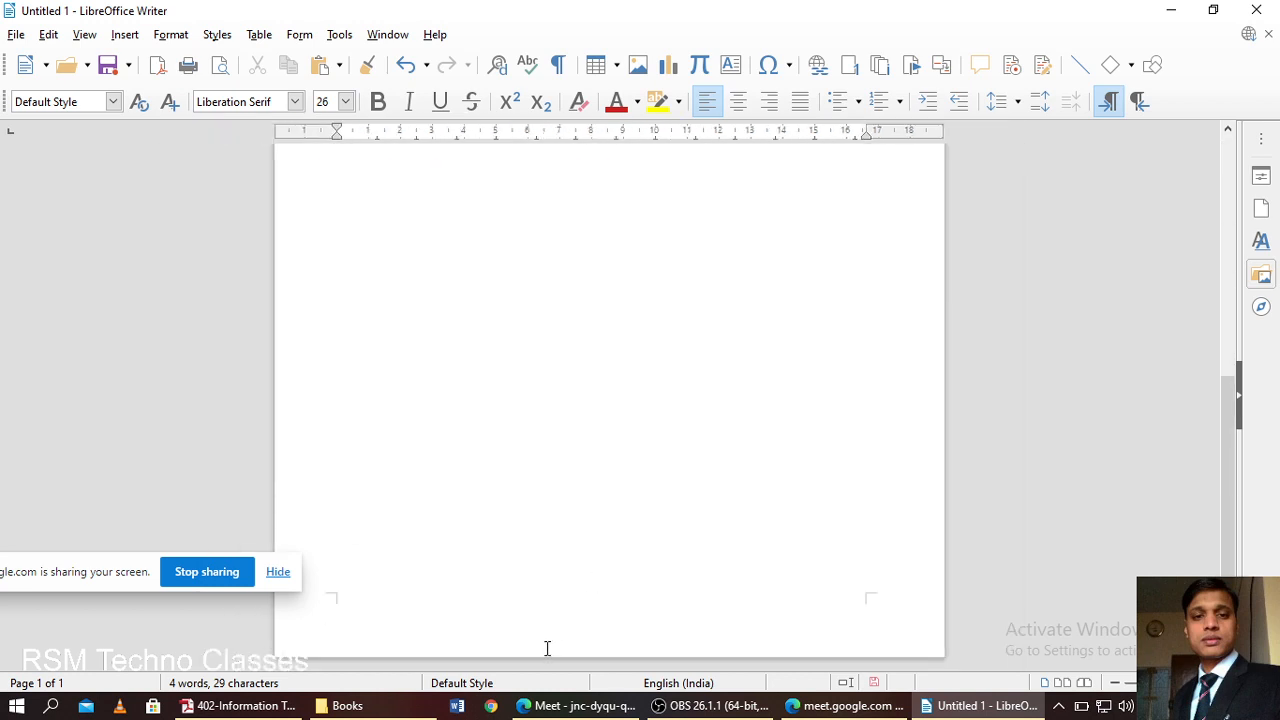
pyautogui.scroll(8, 540, 645)
pyautogui.scroll(-8, 538, 643)
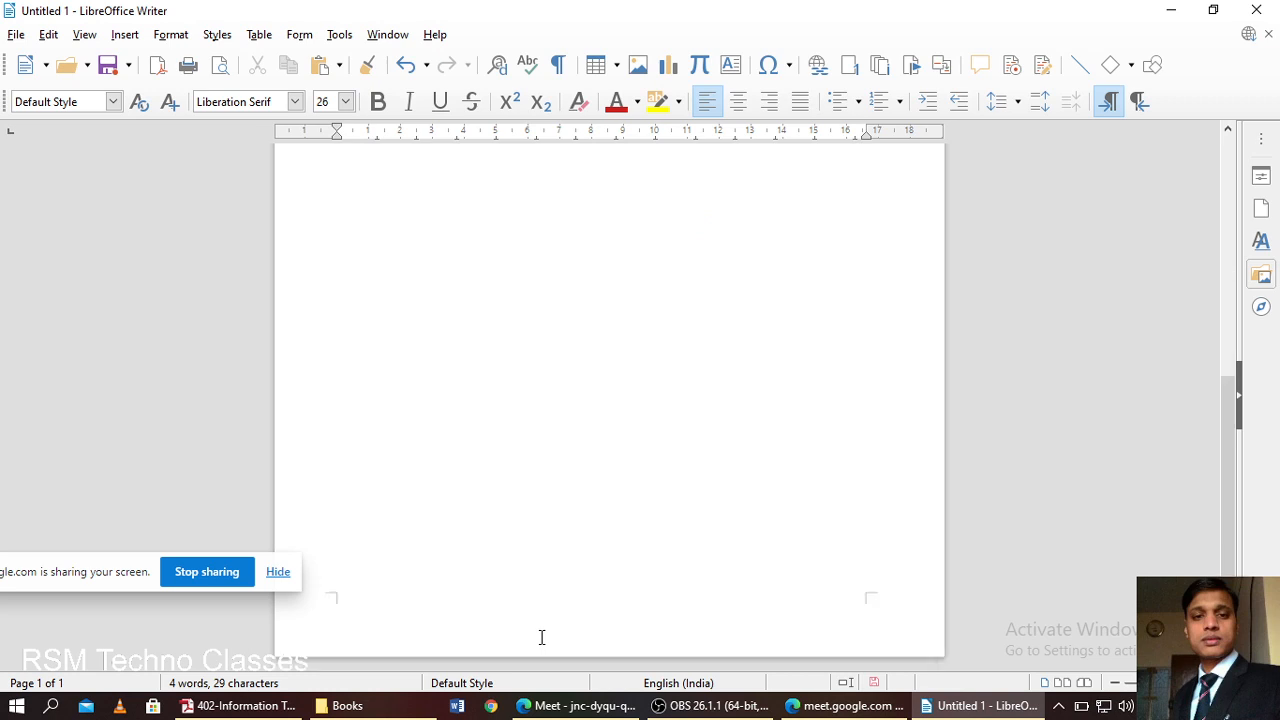
pyautogui.scroll(8, 541, 637)
pyautogui.doubleClick(571, 247)
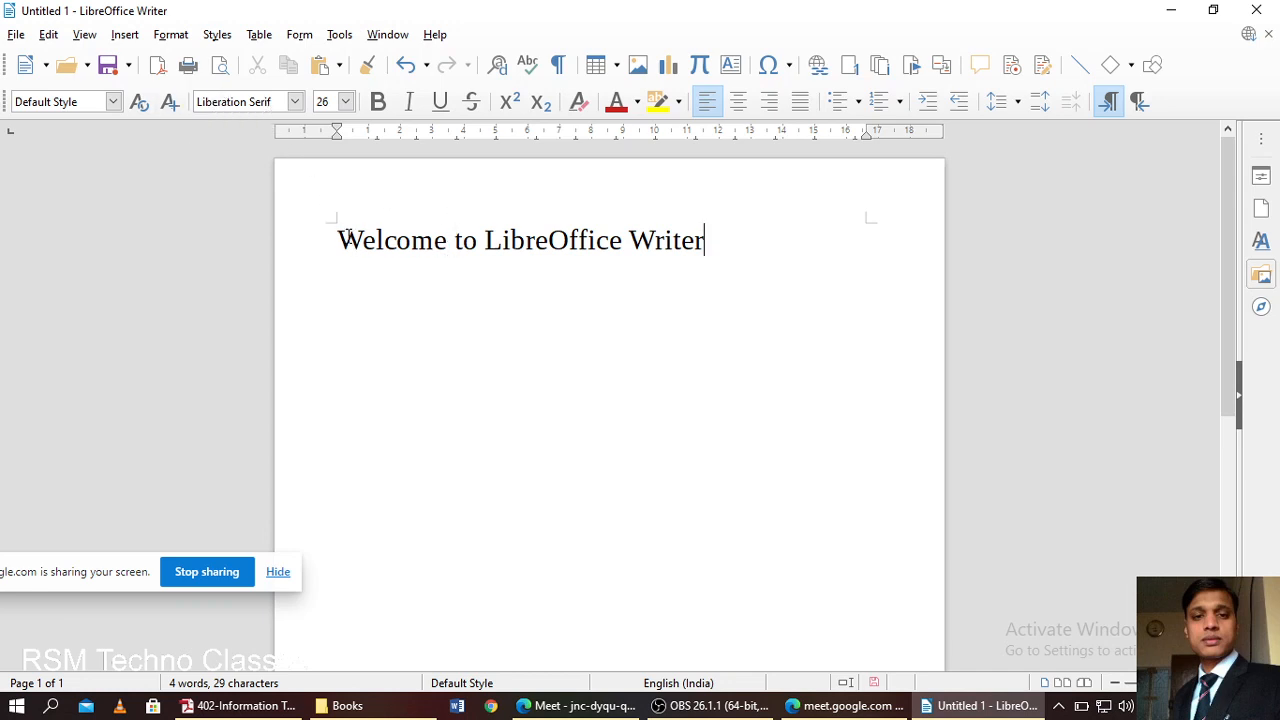
pyautogui.moveTo(357, 236); pyautogui.dragTo(737, 242)
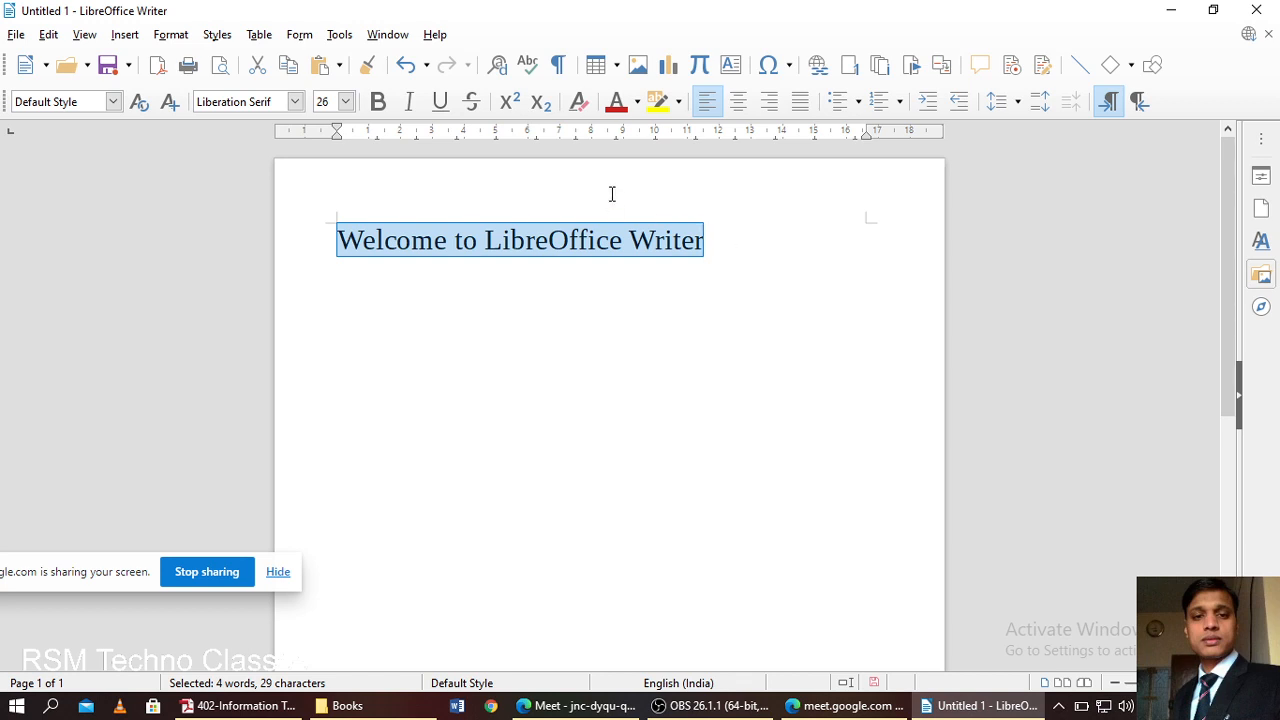
pyautogui.press('Home')
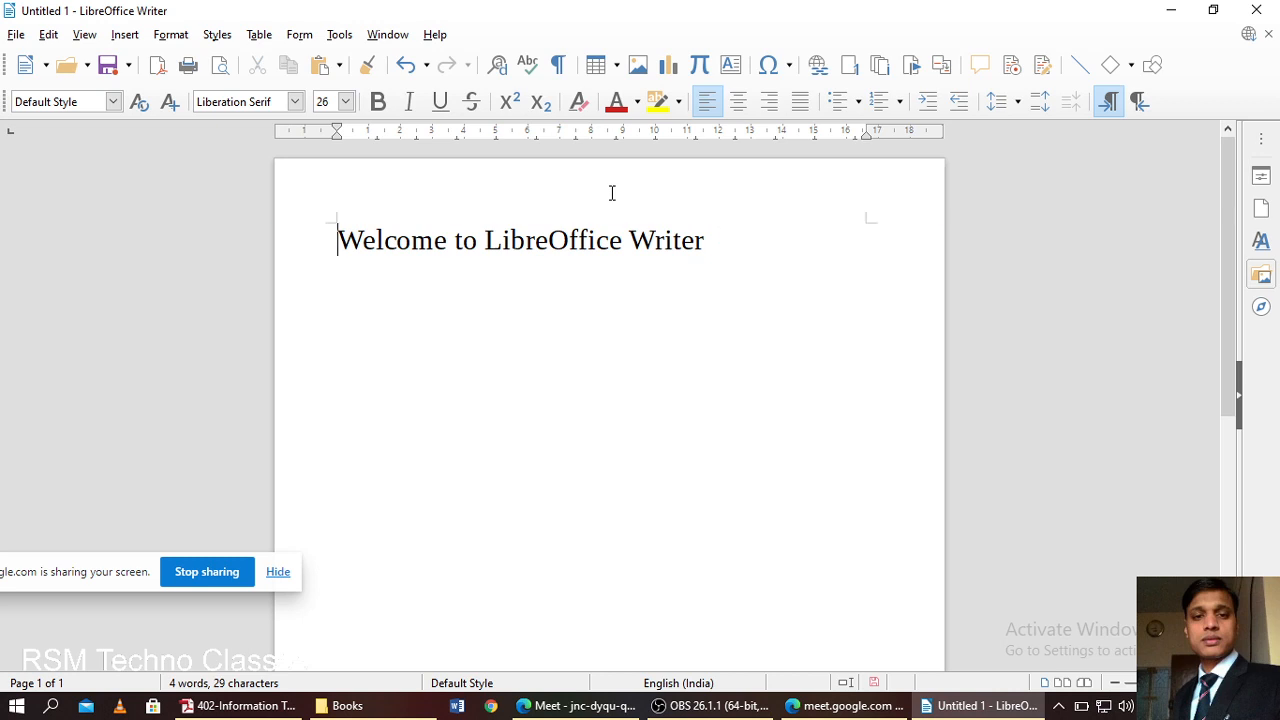
pyautogui.write('Fi')
pyautogui.press('BackSpace')
pyautogui.press('BackSpace')
pyautogui.write('M')
pyautogui.press('BackSpace')
pyautogui.press('End')
pyautogui.press('Home')
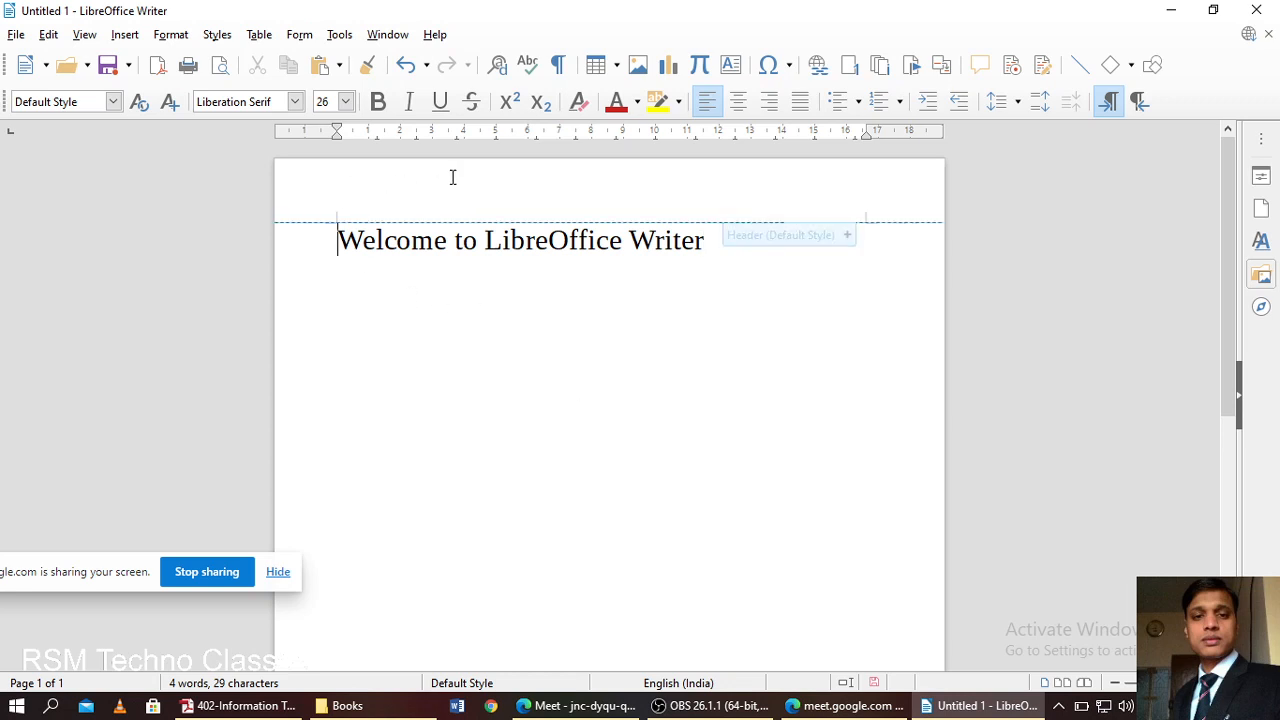
# - Add a header to the page's Default Style and enter "My First Document" in it
pyautogui.click(787, 236)
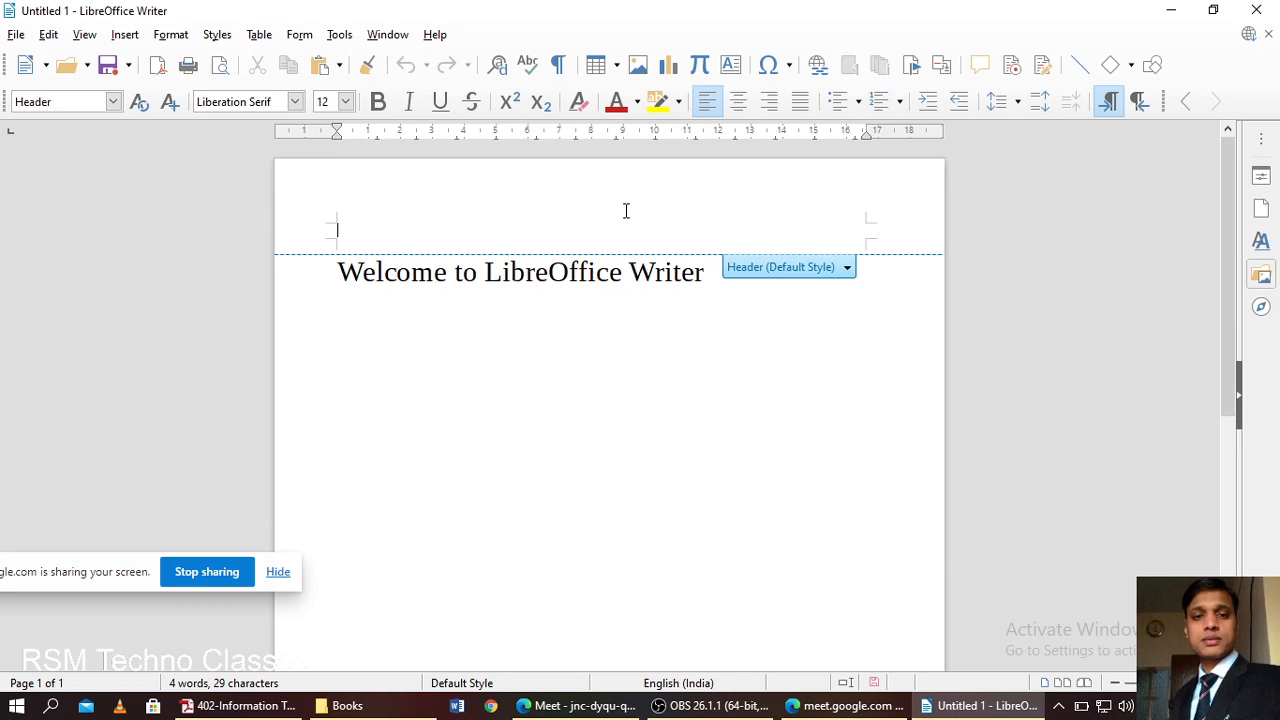
pyautogui.write('My First LIBRE')
pyautogui.press('BackSpace')
pyautogui.press('BackSpace')
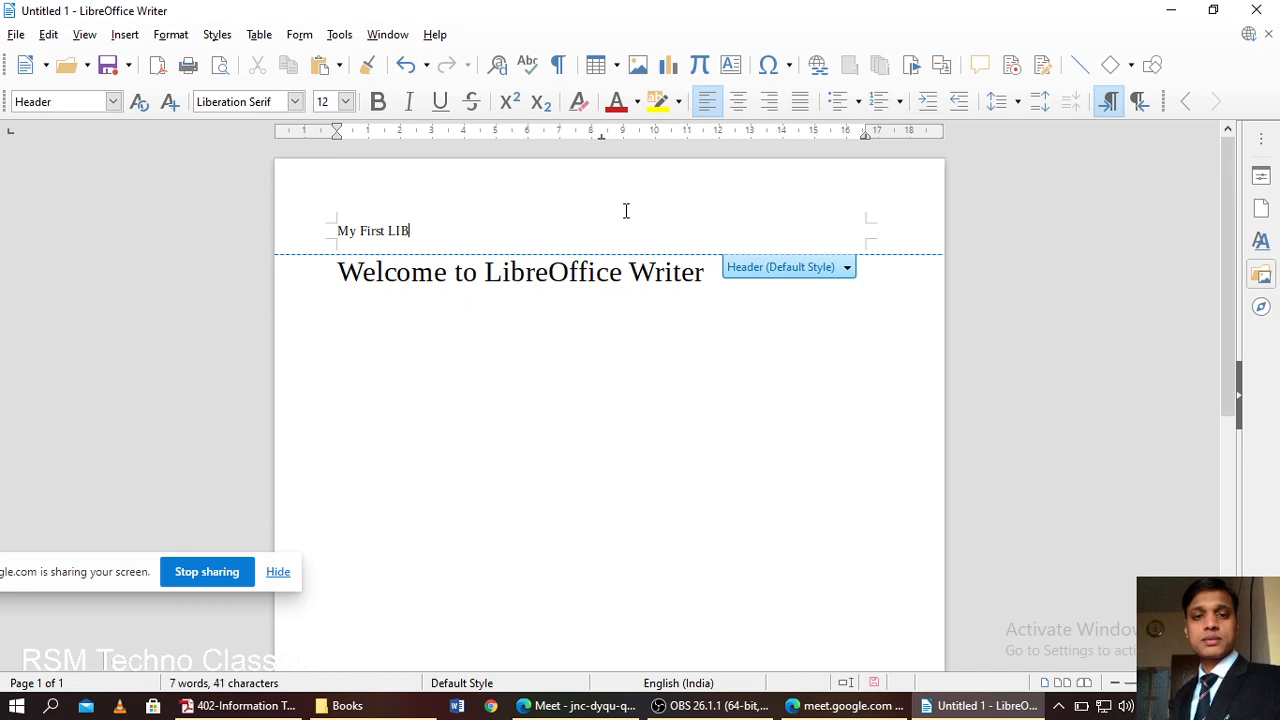
pyautogui.press('BackSpace')
pyautogui.press('BackSpace')
pyautogui.write('ibre')
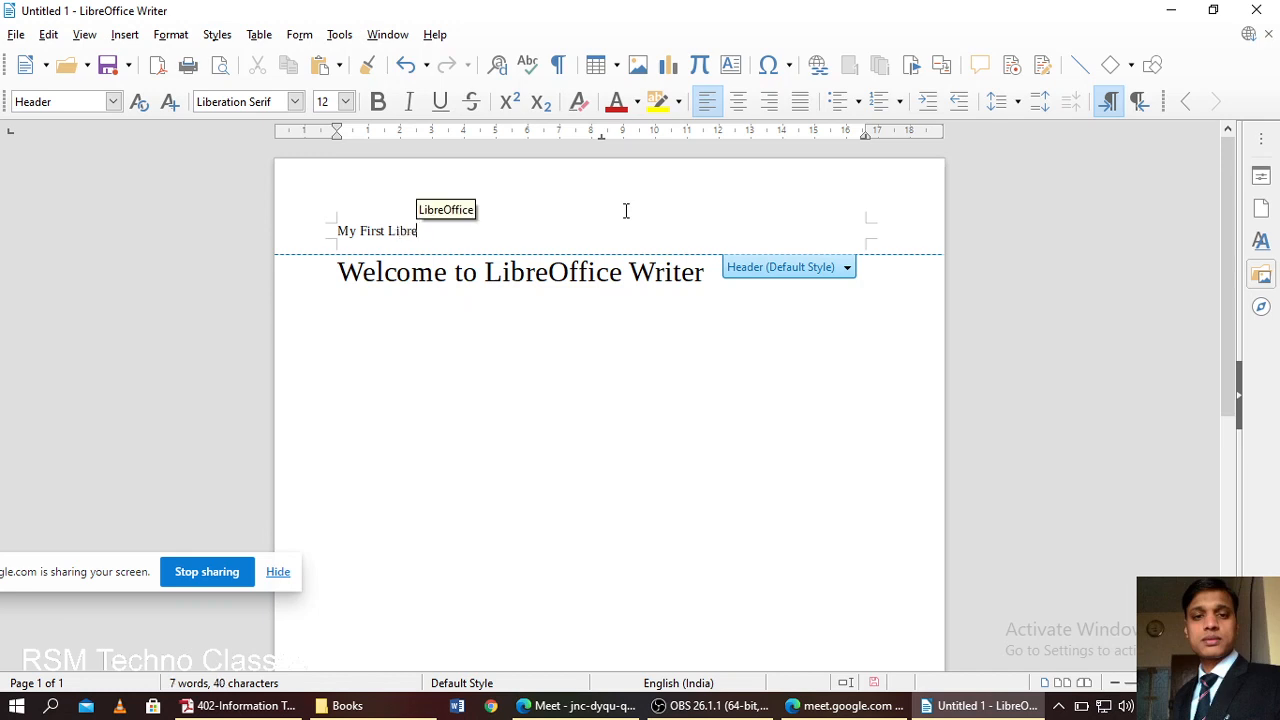
pyautogui.write('O')
pyautogui.press('BackSpace')
pyautogui.press('BackSpace')
pyautogui.press('BackSpace')
pyautogui.press('BackSpace')
pyautogui.press('BackSpace')
pyautogui.press('BackSpace')
pyautogui.press('BackSpace')
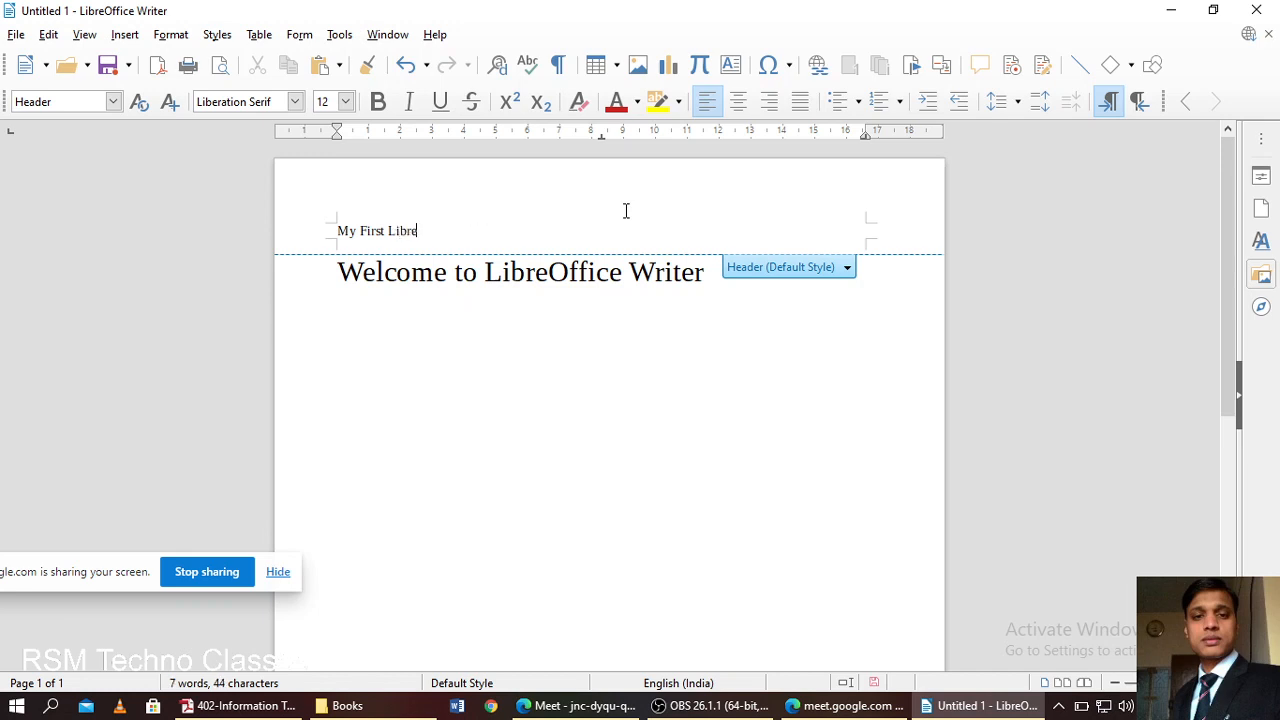
pyautogui.write('Document')
# - Set the font size of the header text "My First Document" to 28 pt
pyautogui.moveTo(337, 230); pyautogui.dragTo(477, 234)
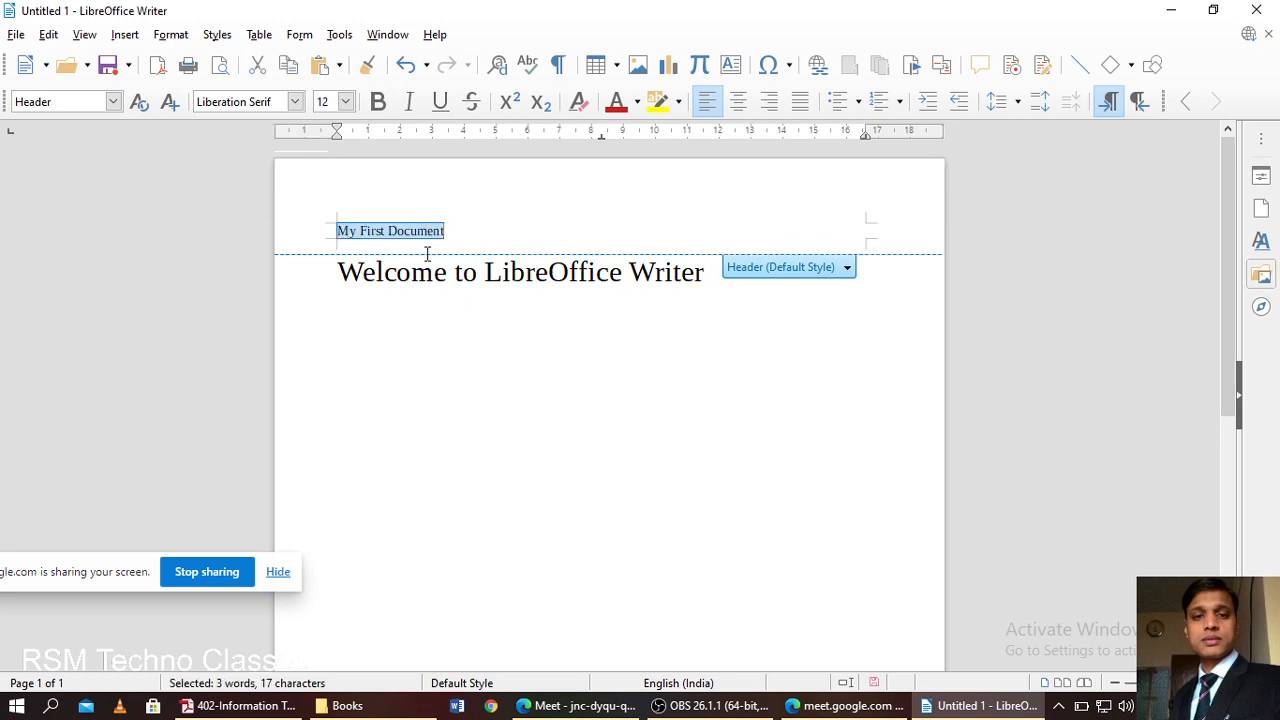
pyautogui.click(345, 102)
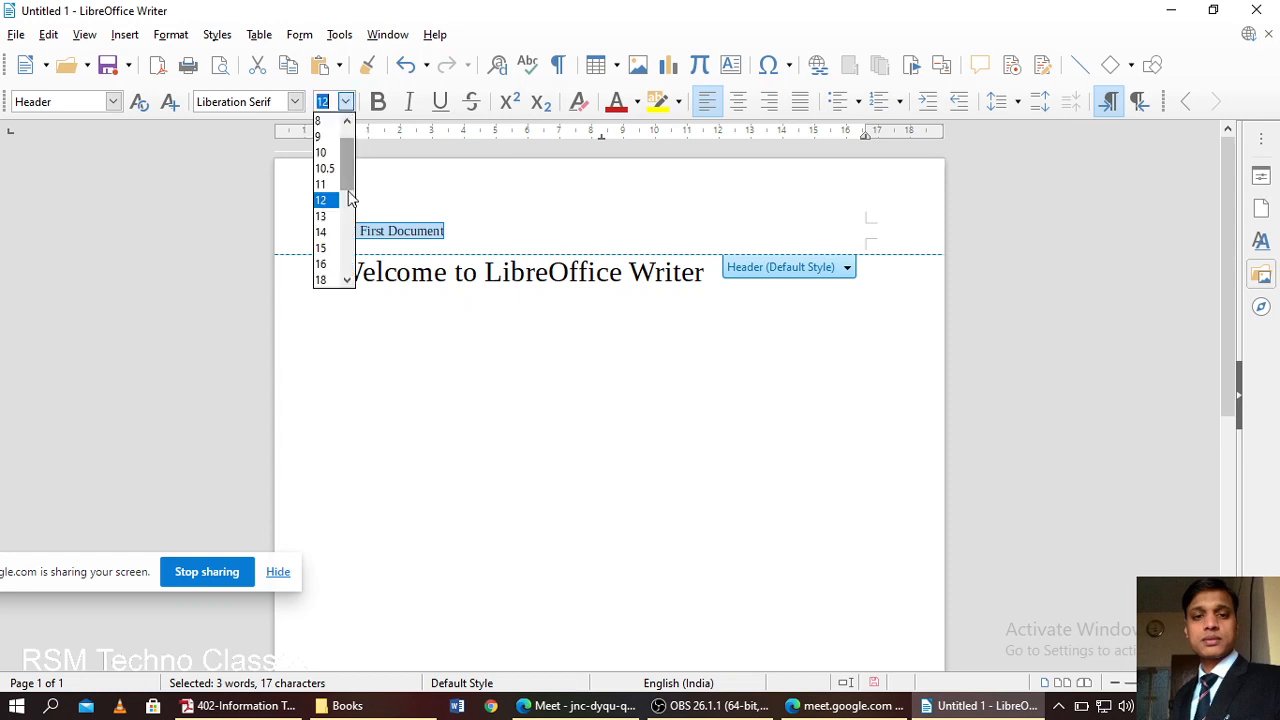
pyautogui.click(346, 281)
pyautogui.click(345, 282)
pyautogui.click(345, 282)
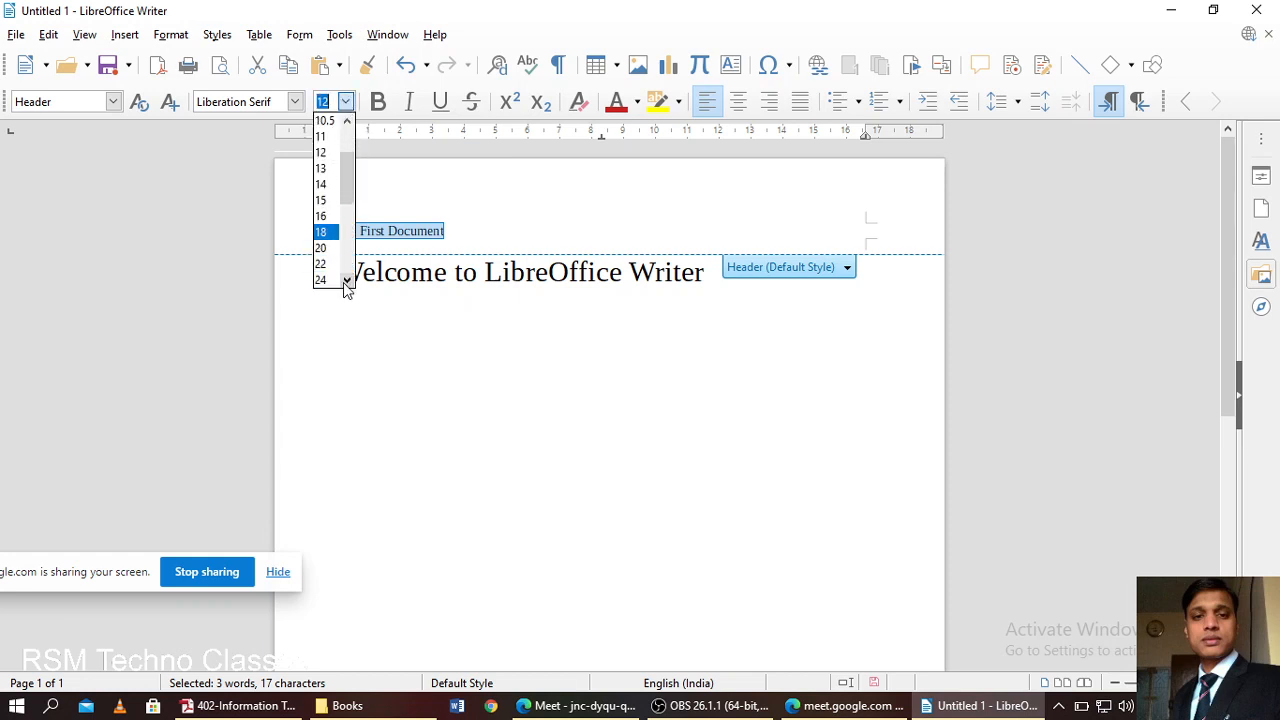
pyautogui.click(345, 282)
pyautogui.click(345, 282)
pyautogui.click(345, 282)
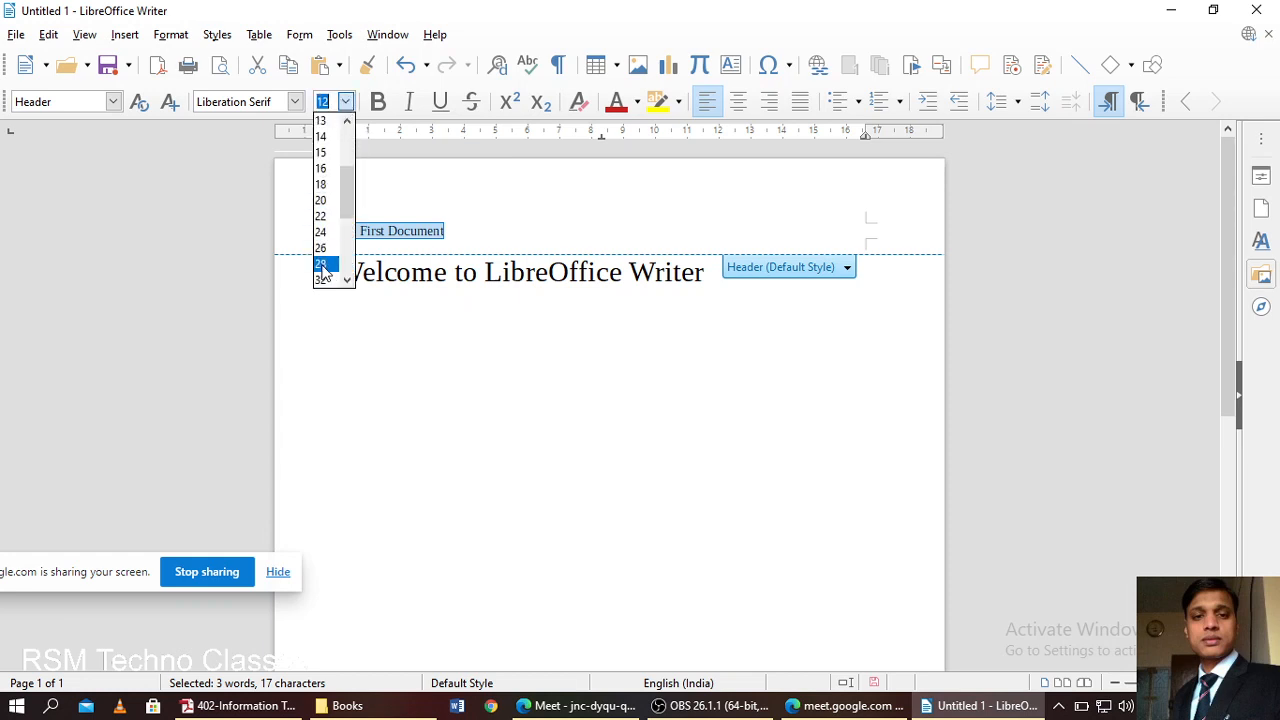
pyautogui.click(322, 264)
# - Make the whole header text bold and cancel closing the unsaved document
pyautogui.click(340, 242)
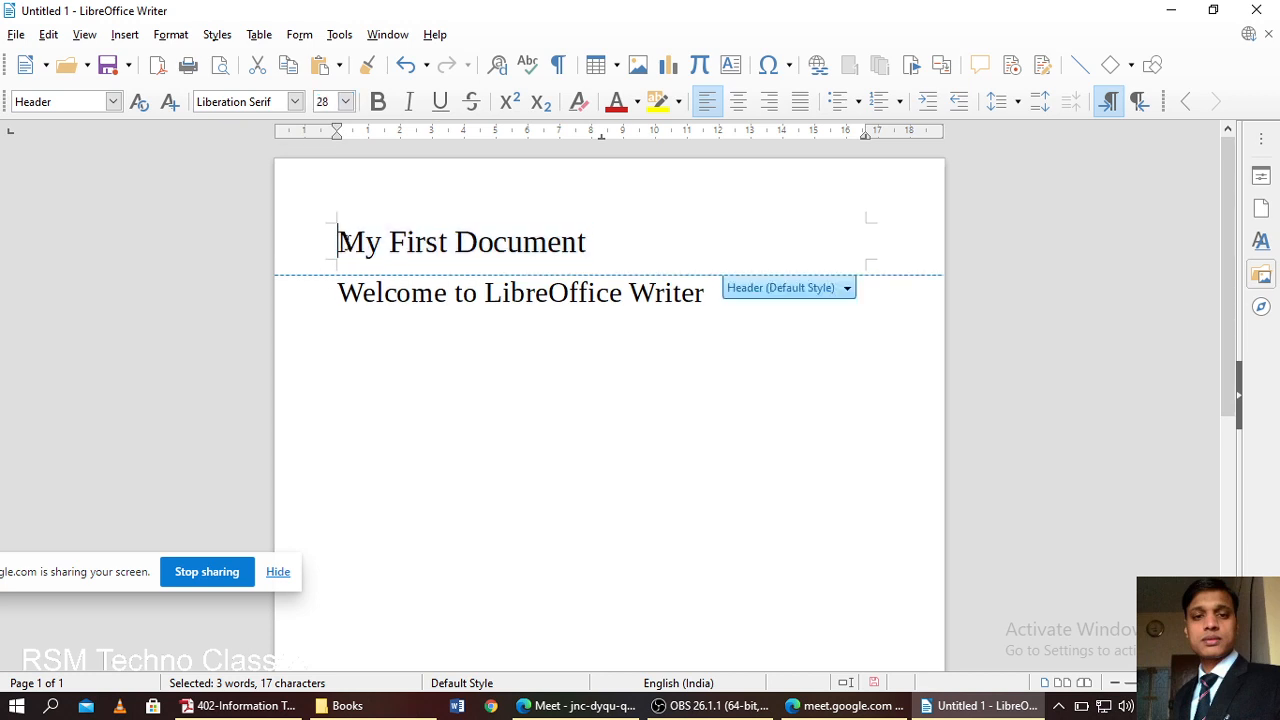
pyautogui.keyDown('shift'); pyautogui.click(586, 242); pyautogui.keyUp('shift')
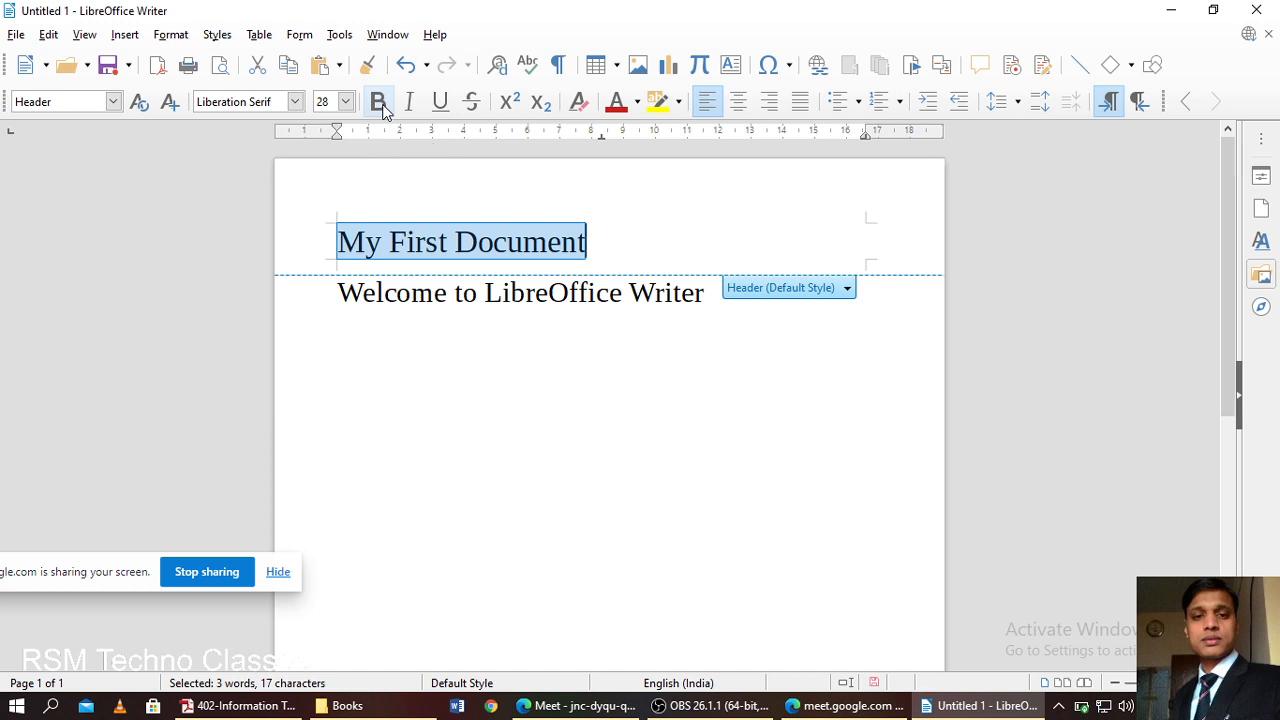
pyautogui.click(379, 102)
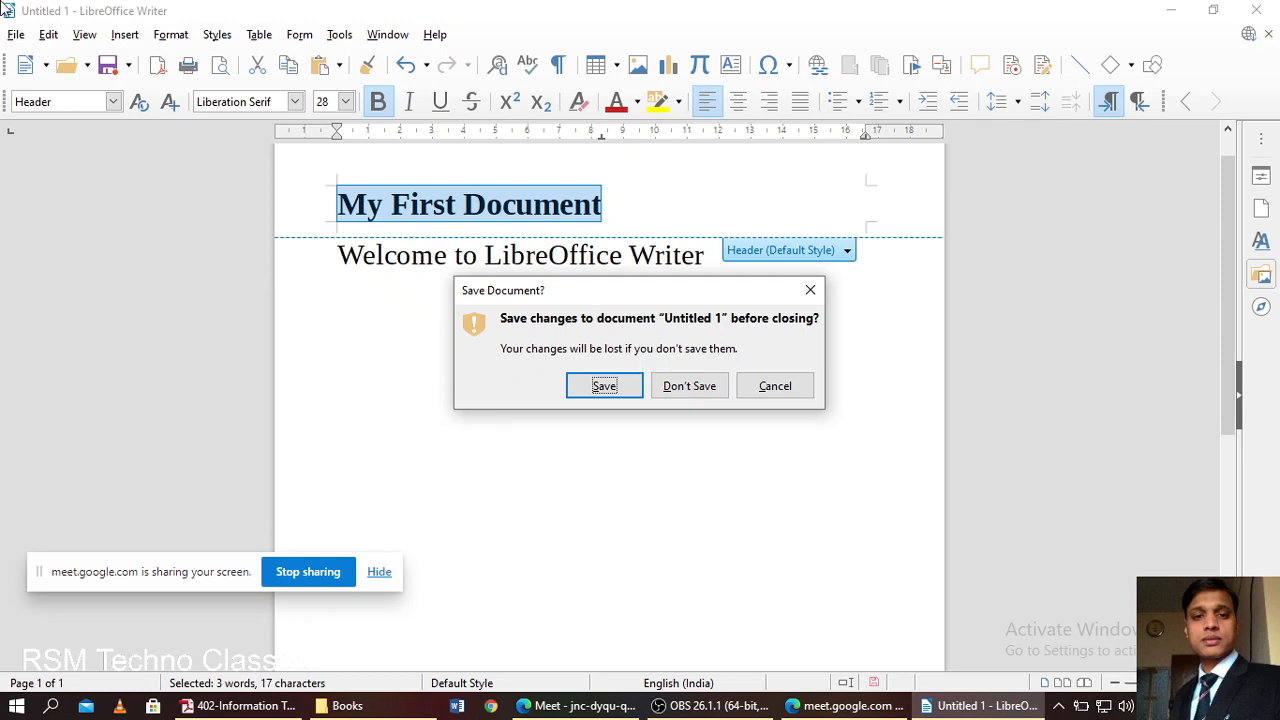
pyautogui.click(775, 387)
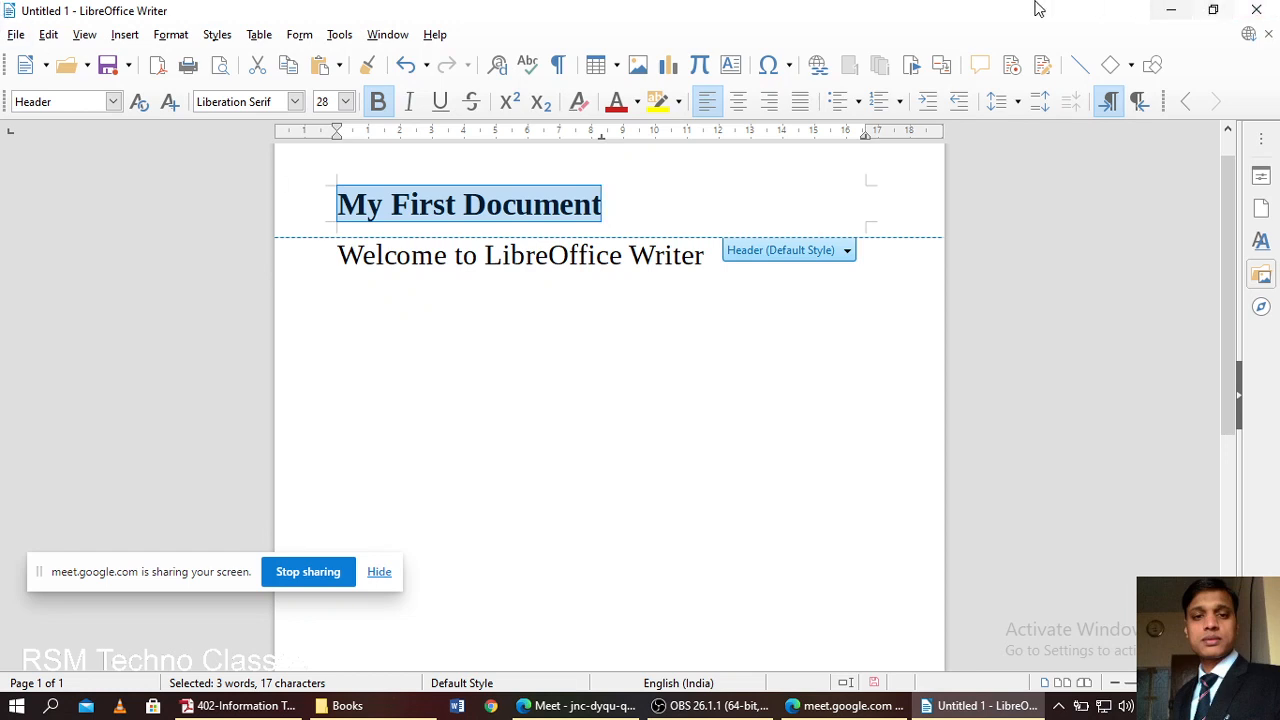
# - Select the header text "My First Document", centre it and colour it purple
pyautogui.click(501, 188)
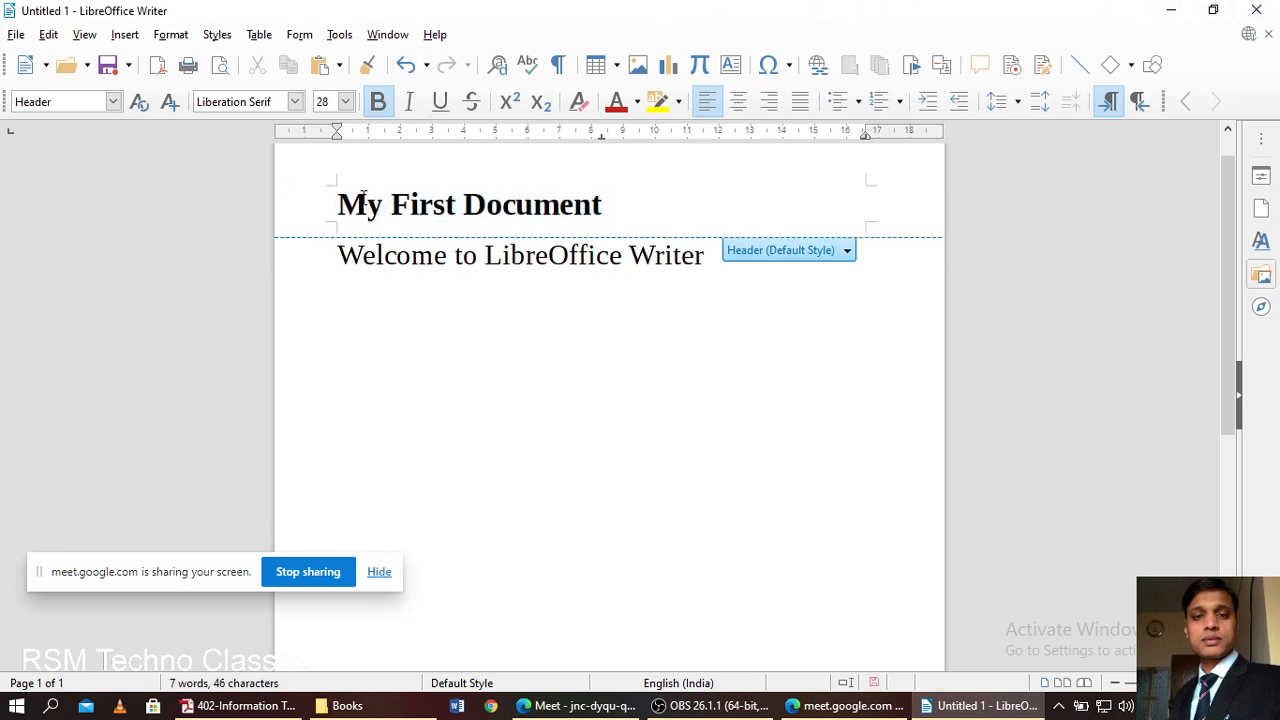
pyautogui.press('Home')
pyautogui.hotkey('shift', 'Right')
pyautogui.moveTo(415, 197); pyautogui.dragTo(606, 205)
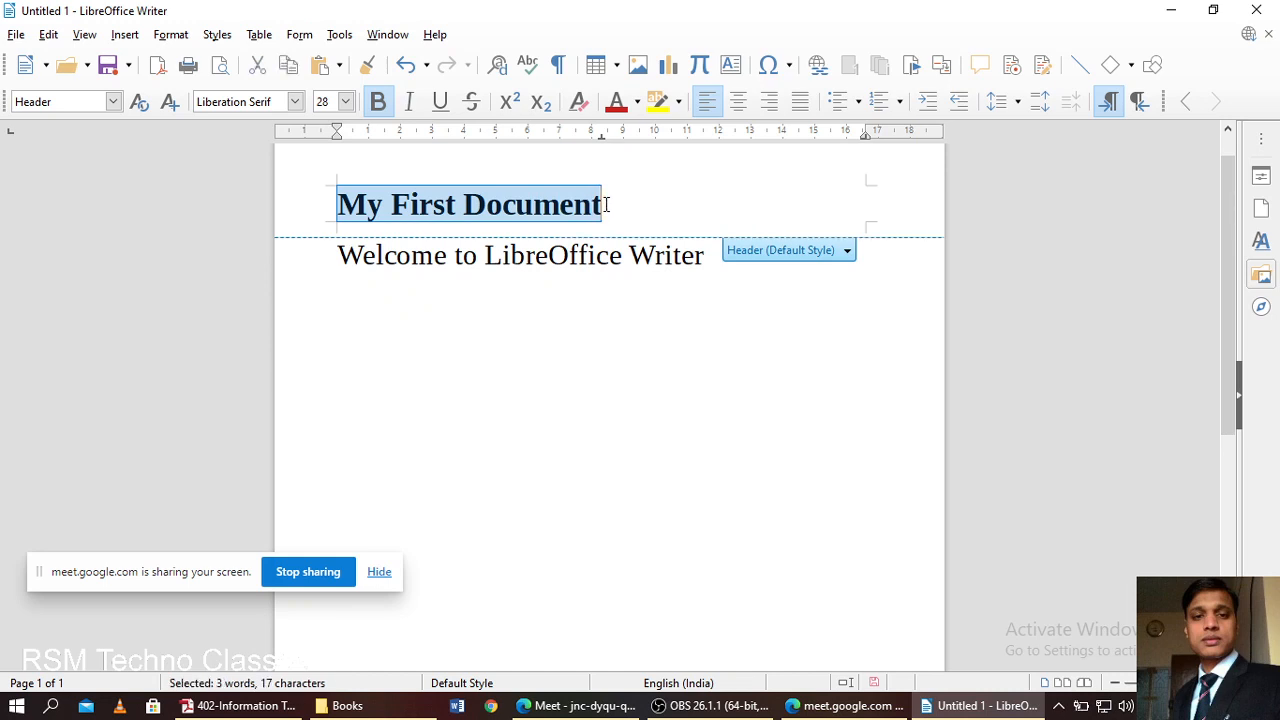
pyautogui.click(739, 104)
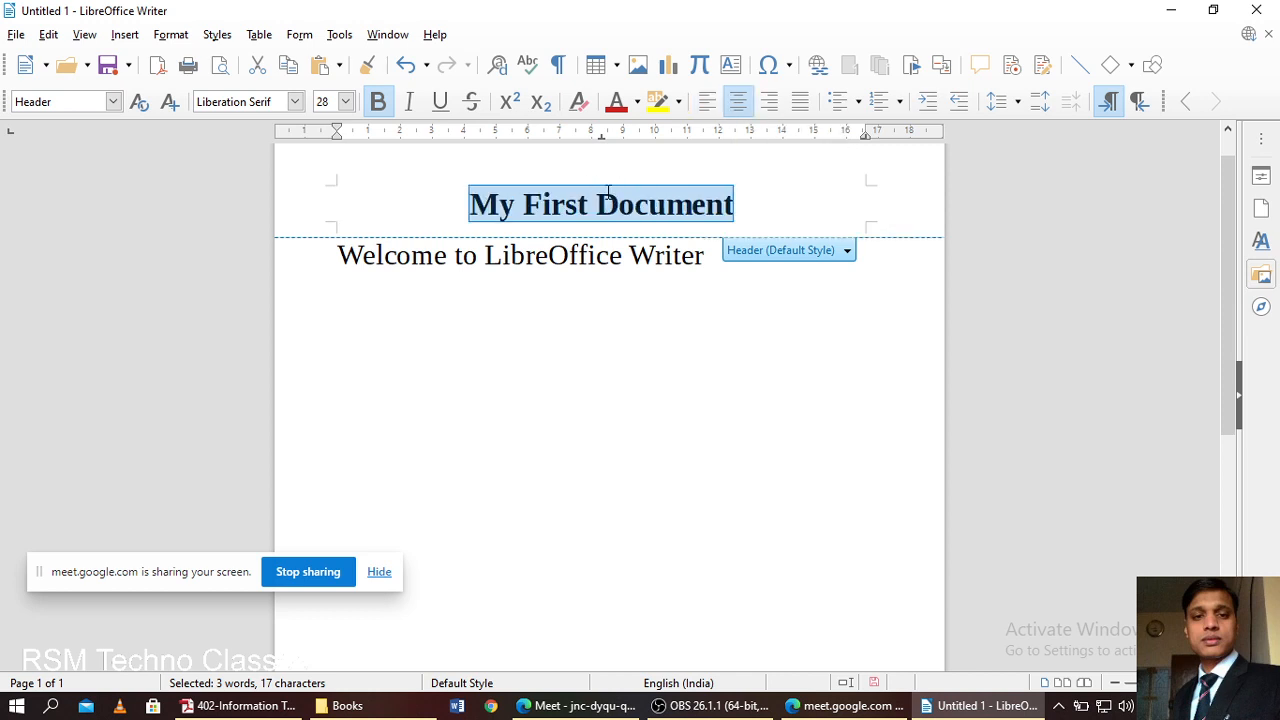
pyautogui.click(637, 104)
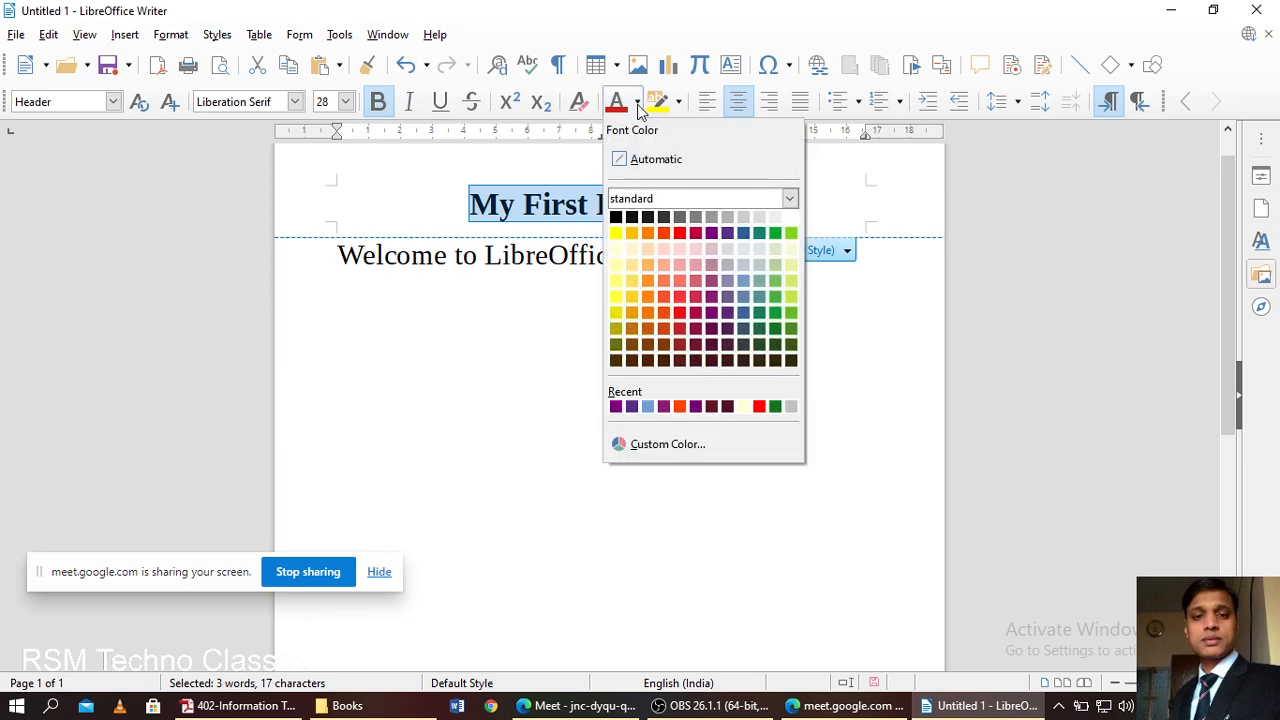
pyautogui.click(712, 234)
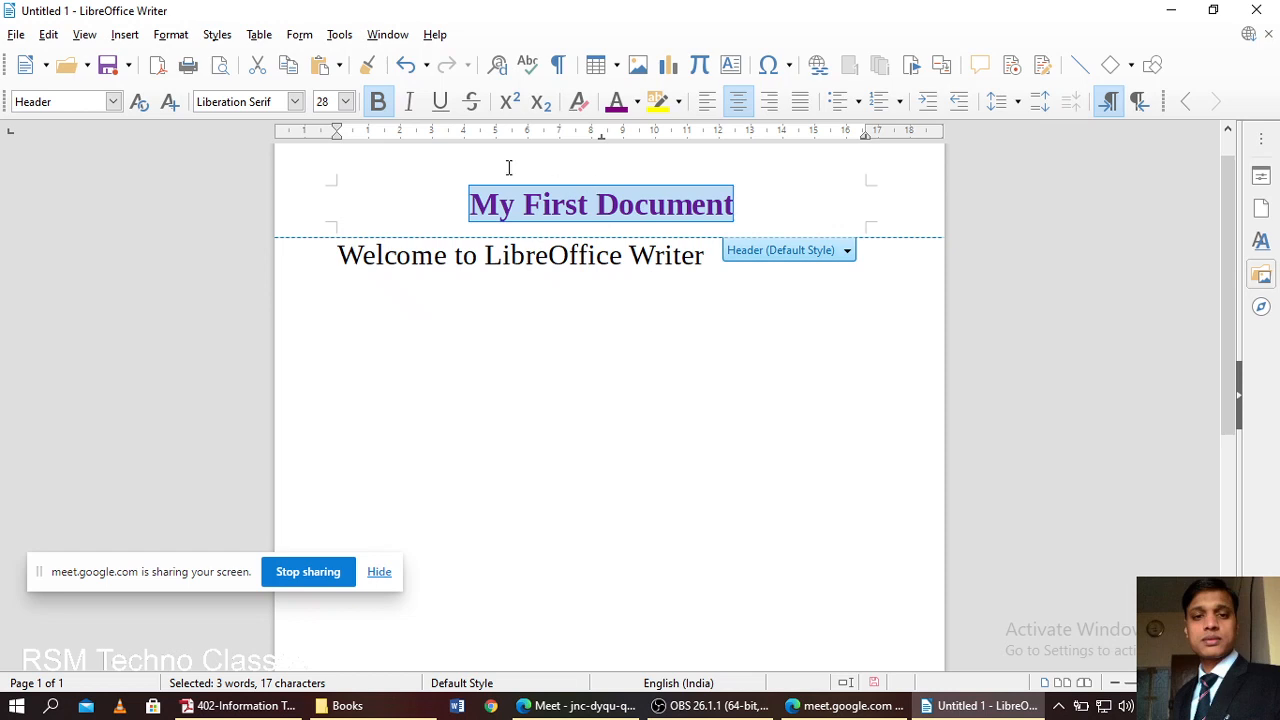
# - Change the header text's font to Linux Biolinum G, replace it with Arno Pro Smbd Caption, and deselect the text
pyautogui.click(296, 102)
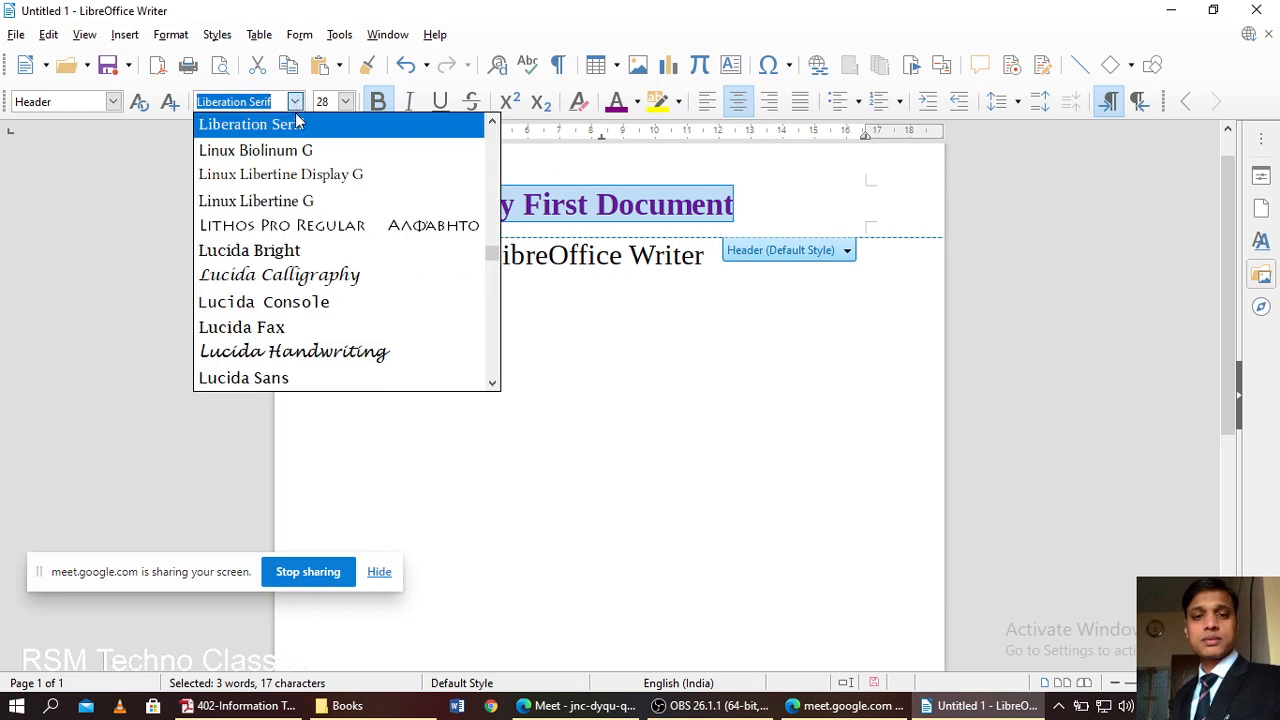
pyautogui.click(296, 152)
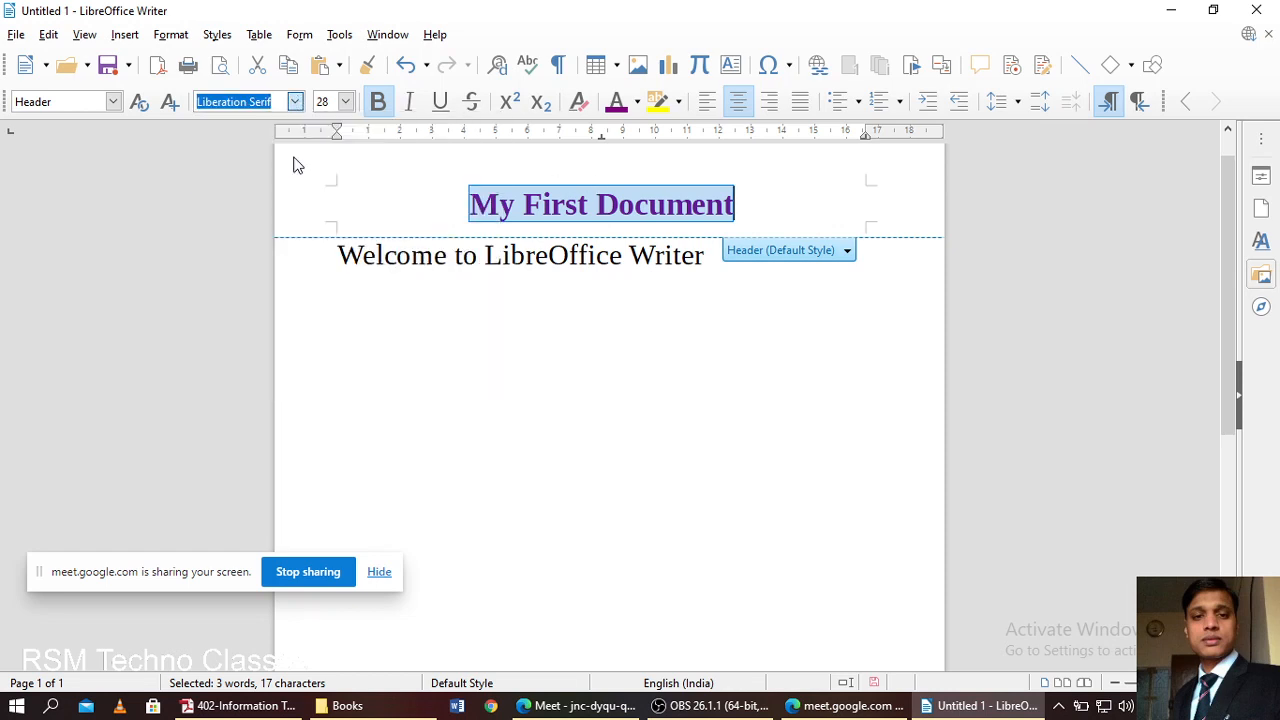
pyautogui.click(296, 102)
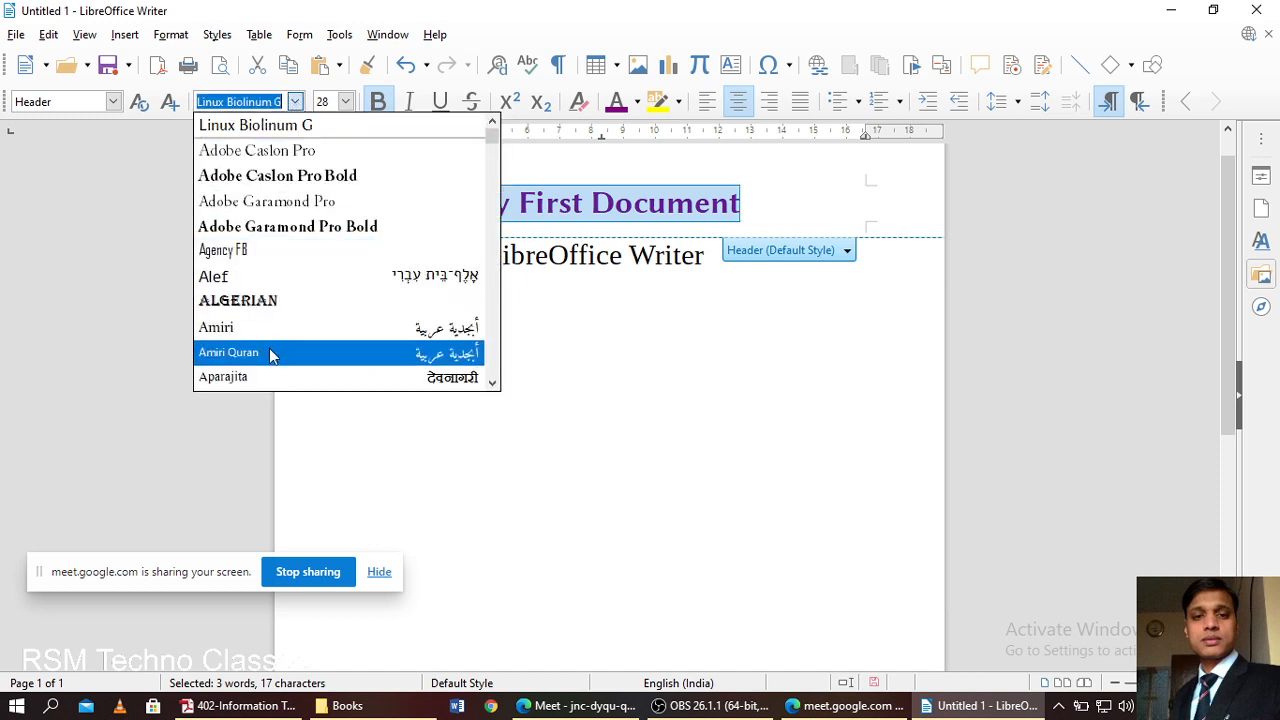
pyautogui.scroll(-4, 300, 305)
pyautogui.scroll(-2, 298, 303)
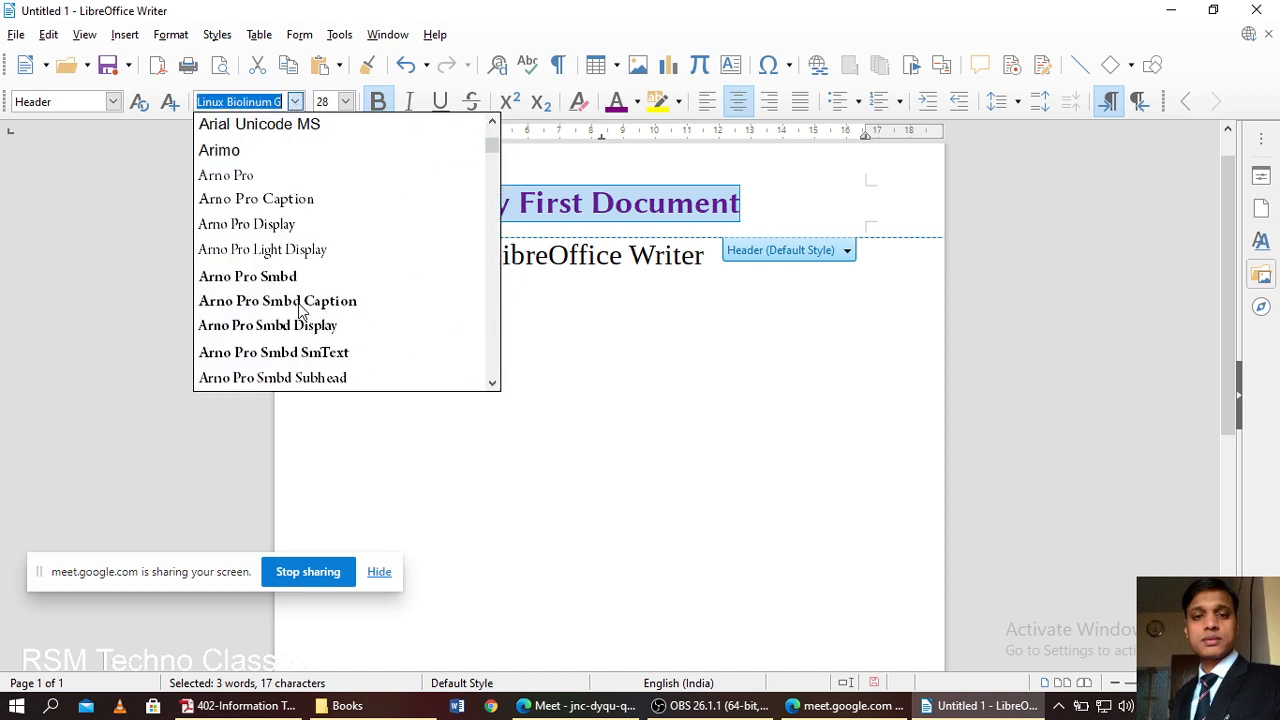
pyautogui.click(290, 226)
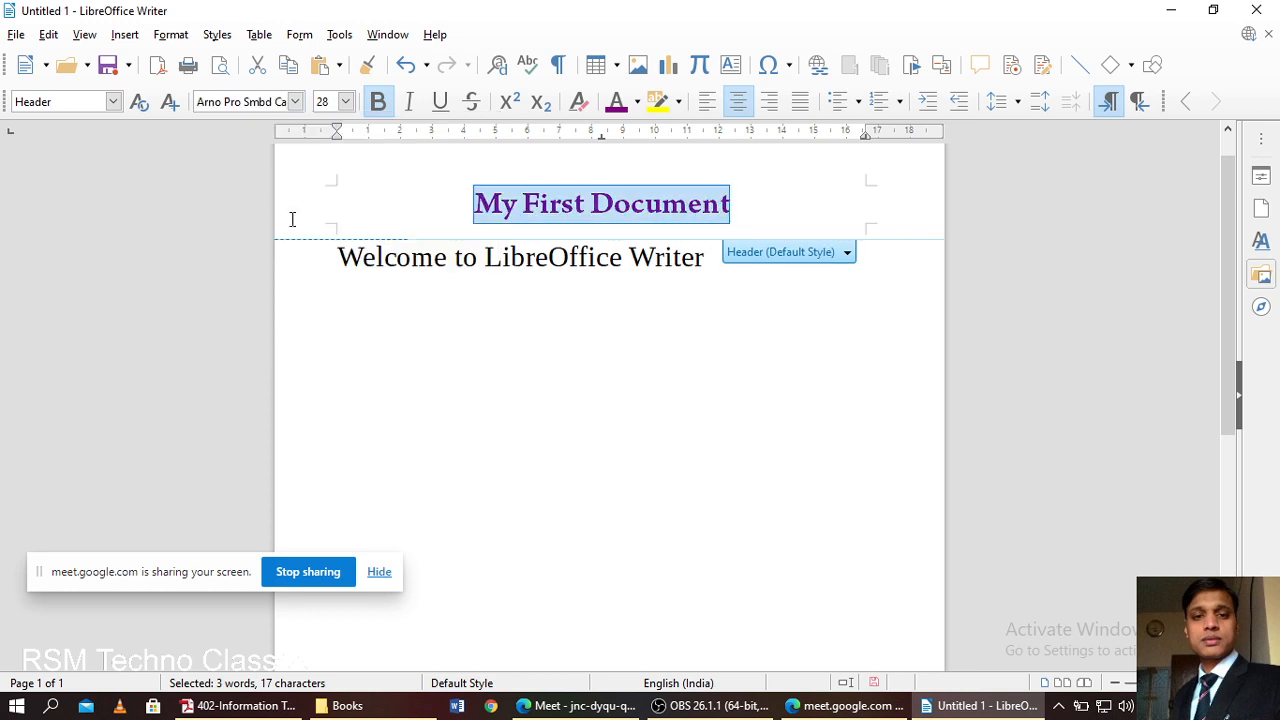
pyautogui.click(605, 232)
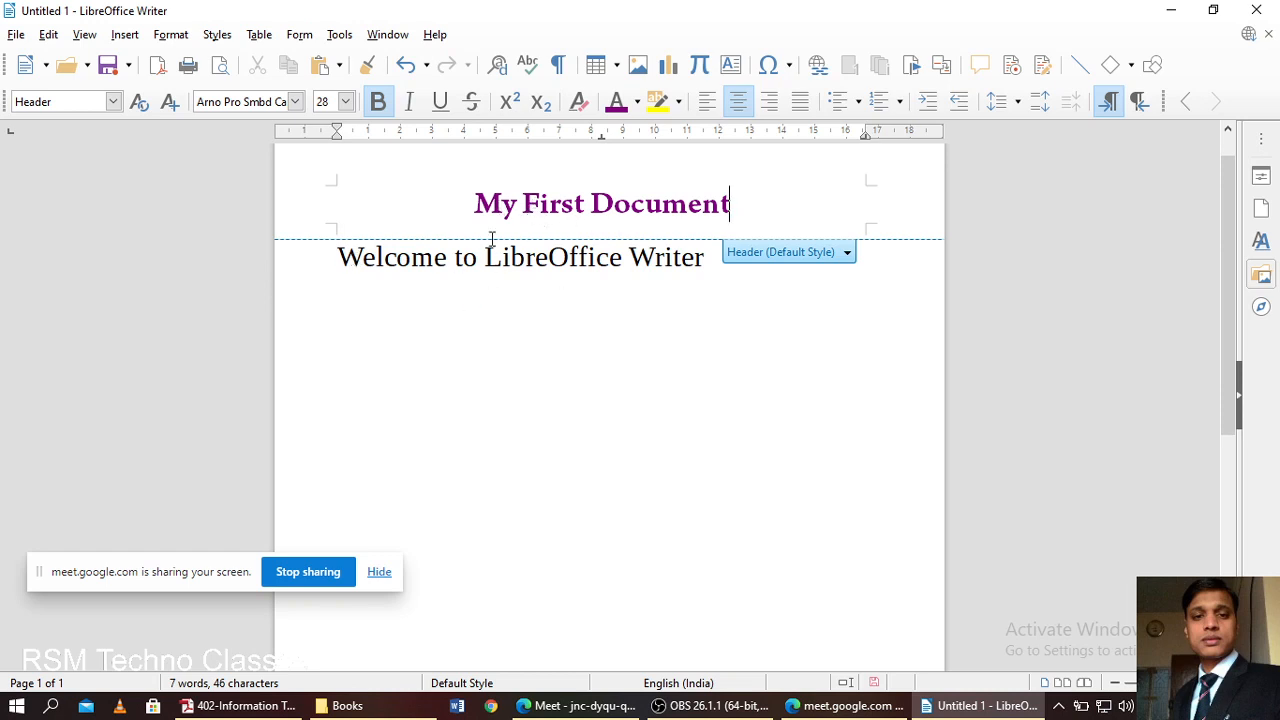
# - Make the header text italic and underlined, and return the cursor to the body text before "Welcome"
pyautogui.keyDown('shift'); pyautogui.click(733, 203); pyautogui.keyUp('shift')
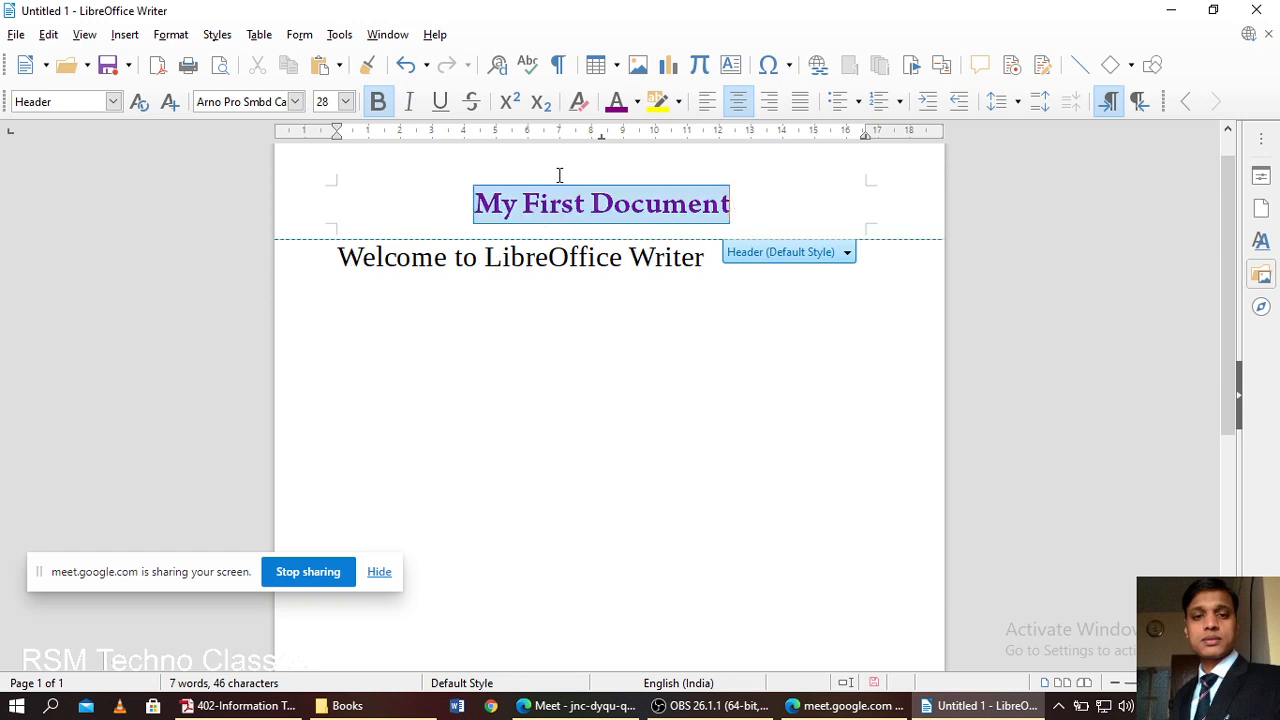
pyautogui.click(412, 104)
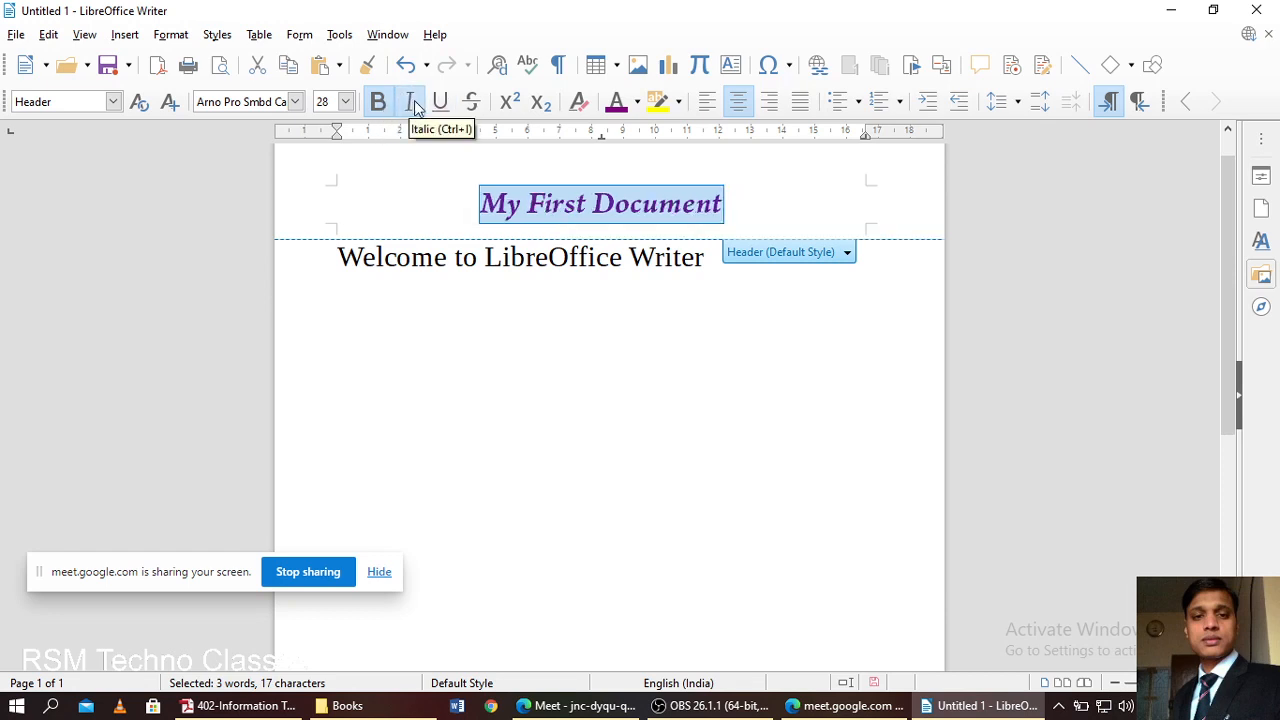
pyautogui.click(444, 104)
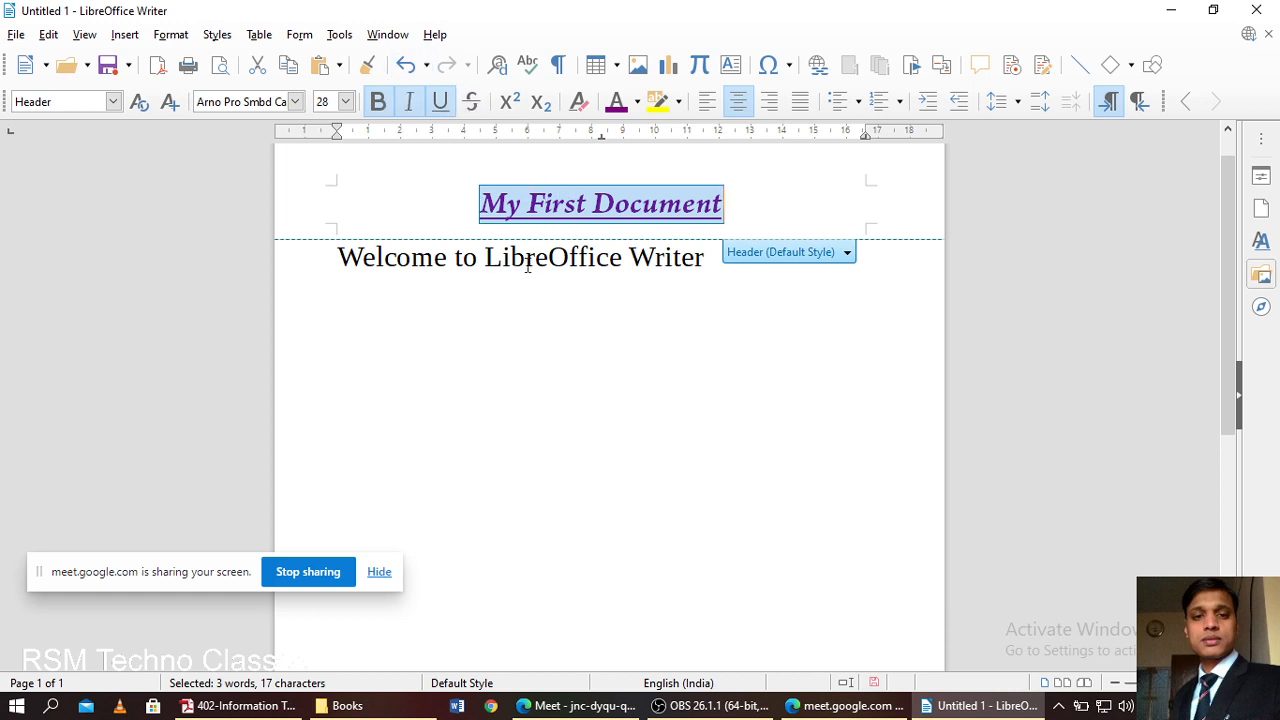
pyautogui.click(340, 258)
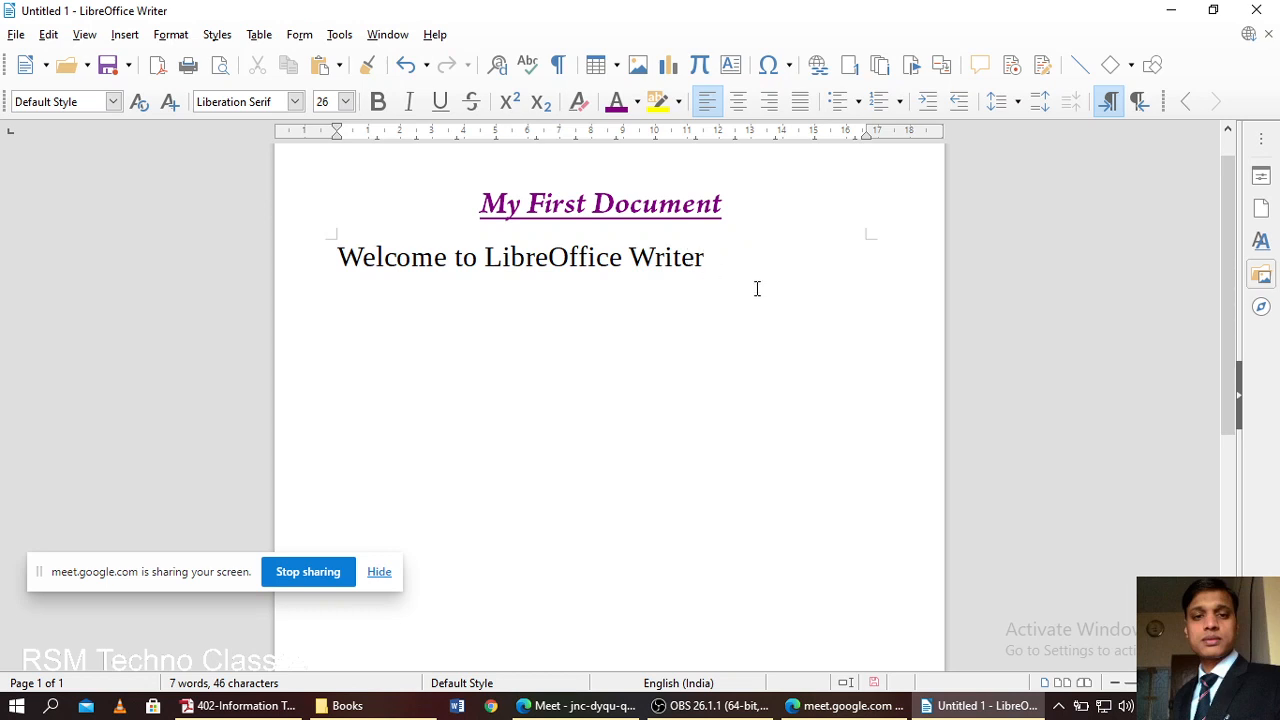
# - Switch to the Class IX Information Technology textbook PDF in Adobe Acrobat Pro and view the "Mouse pointer" section
pyautogui.click(300, 708)
pyautogui.scroll(-2, 567, 433)
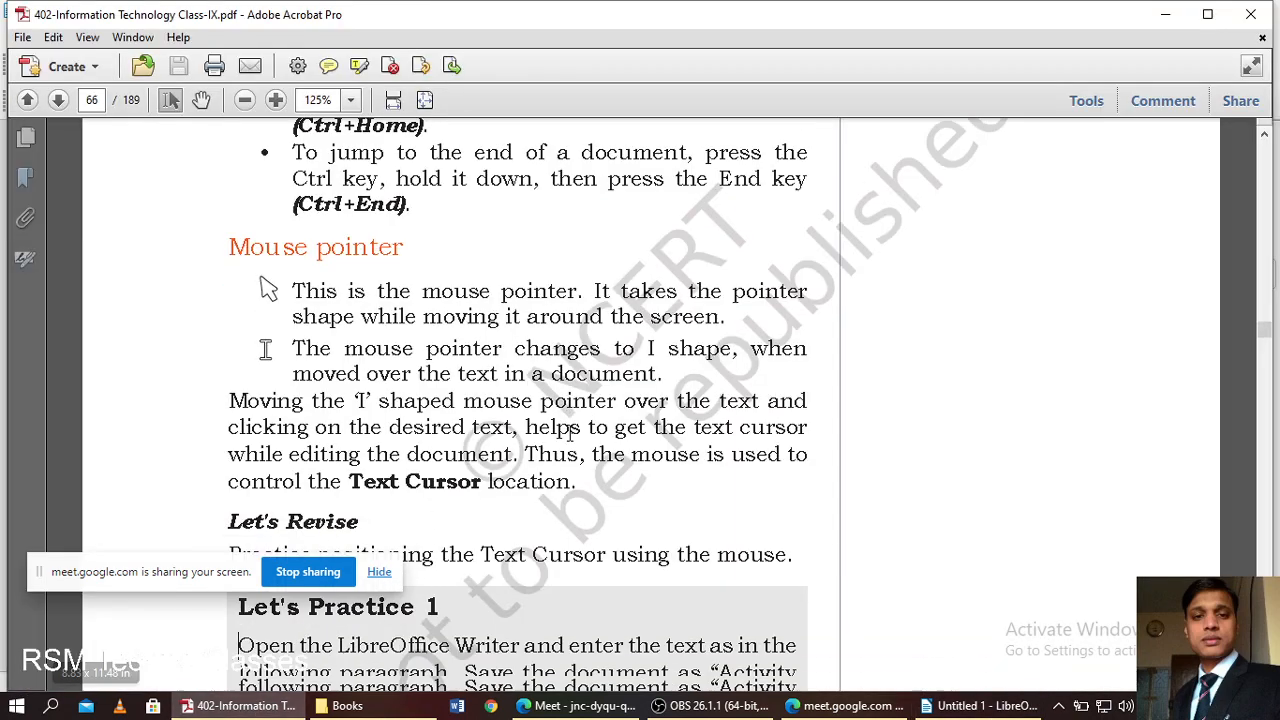
# - Review the textbook backwards from "Mouse pointer" through the Writer window parts to Fig. 3.3, and move the screen-sharing notice out of the way
pyautogui.scroll(2, 567, 433)
pyautogui.scroll(1, 567, 433)
pyautogui.scroll(-3, 567, 433)
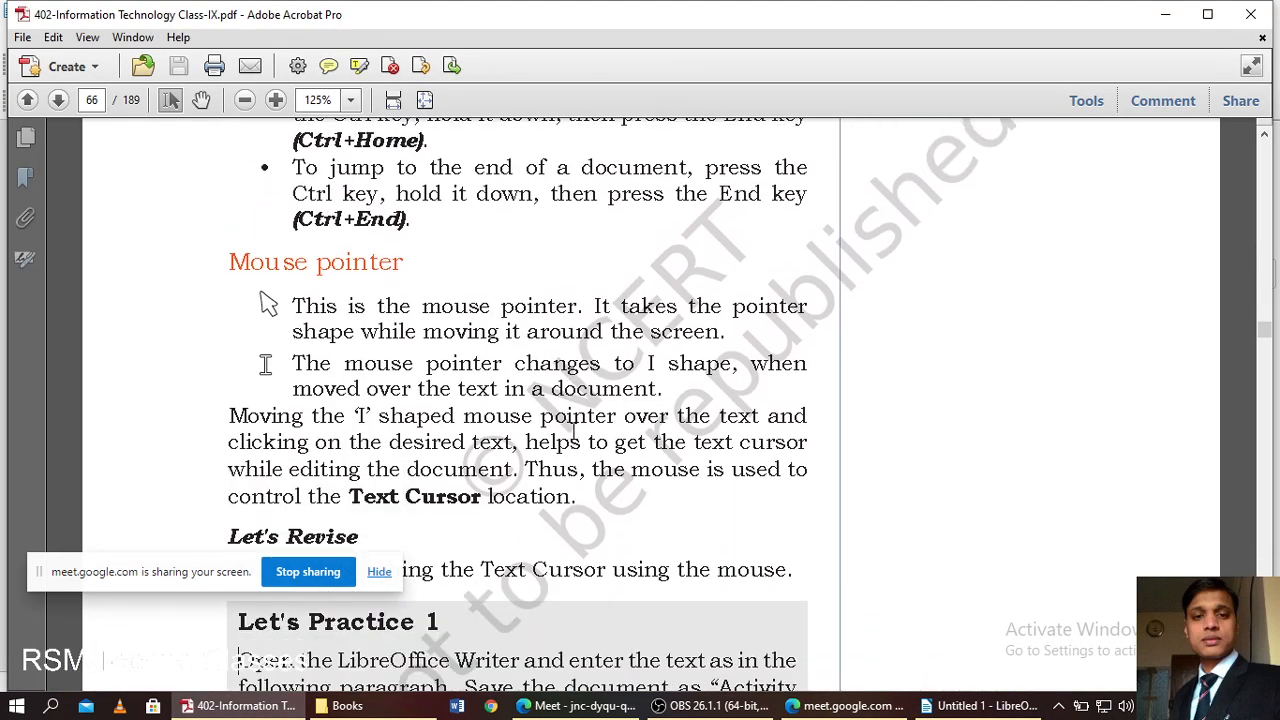
pyautogui.scroll(3, 575, 425)
pyautogui.scroll(5, 575, 425)
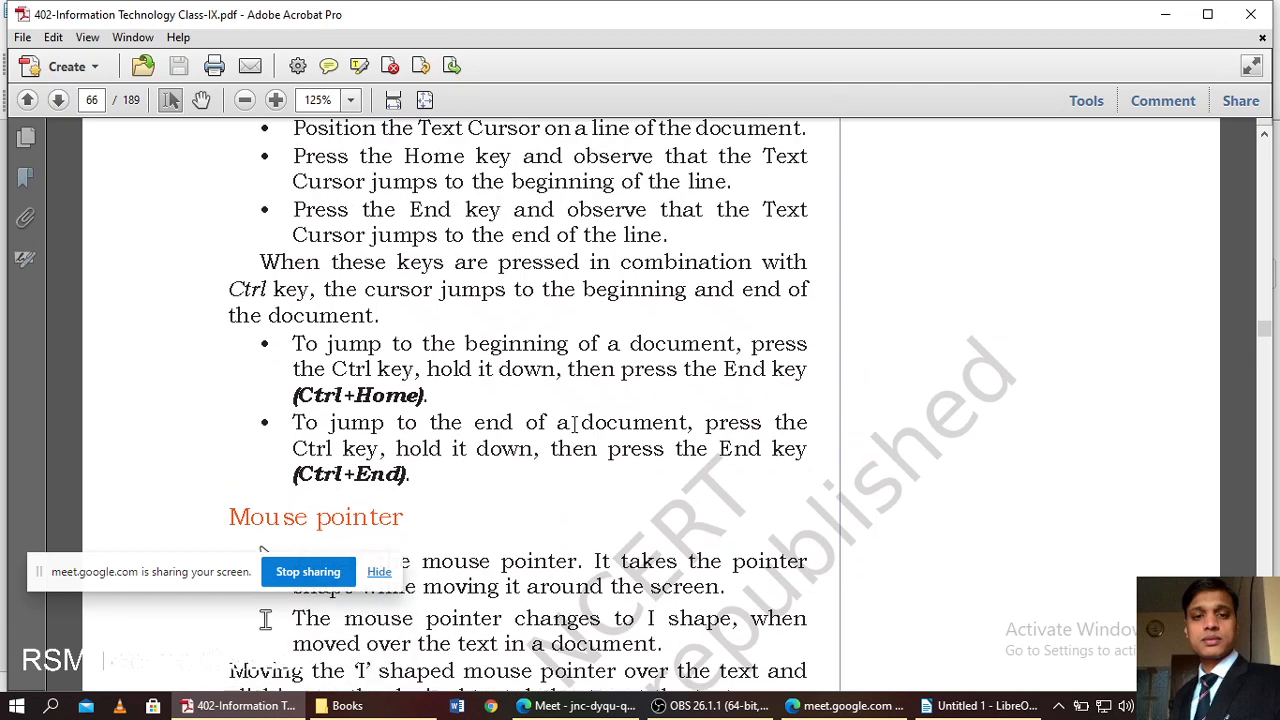
pyautogui.scroll(10, 575, 425)
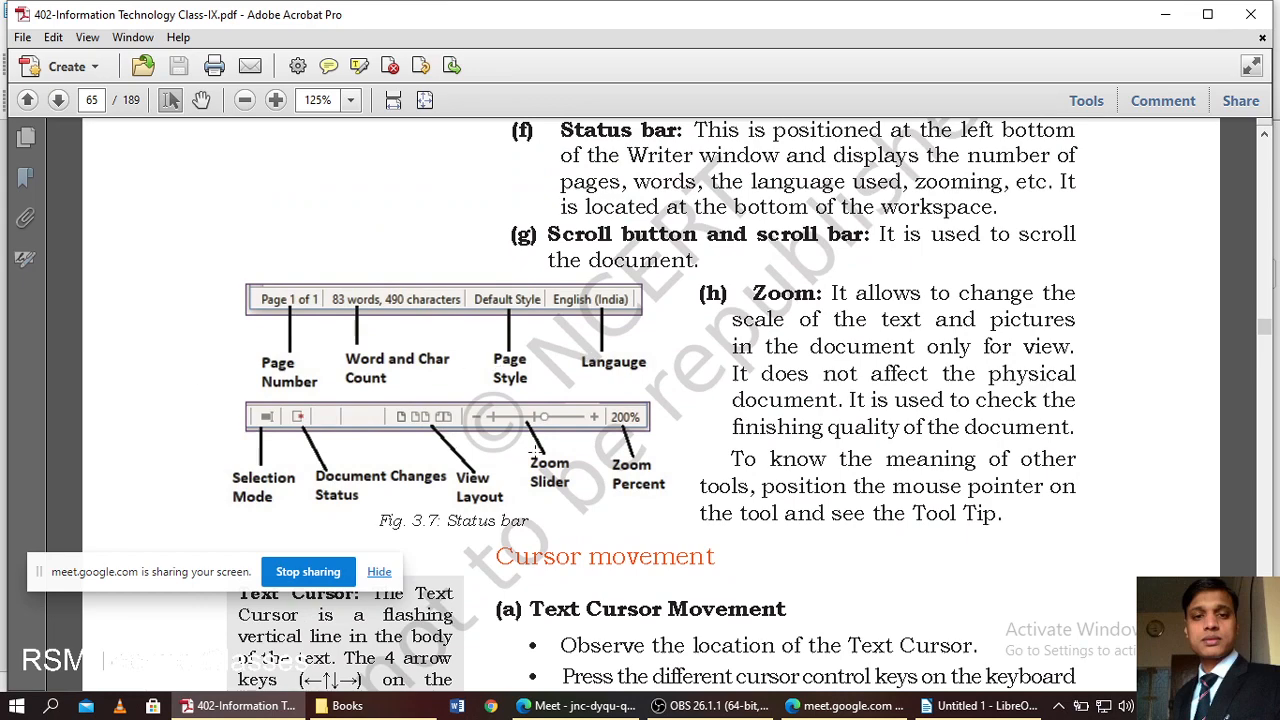
pyautogui.scroll(5, 536, 448)
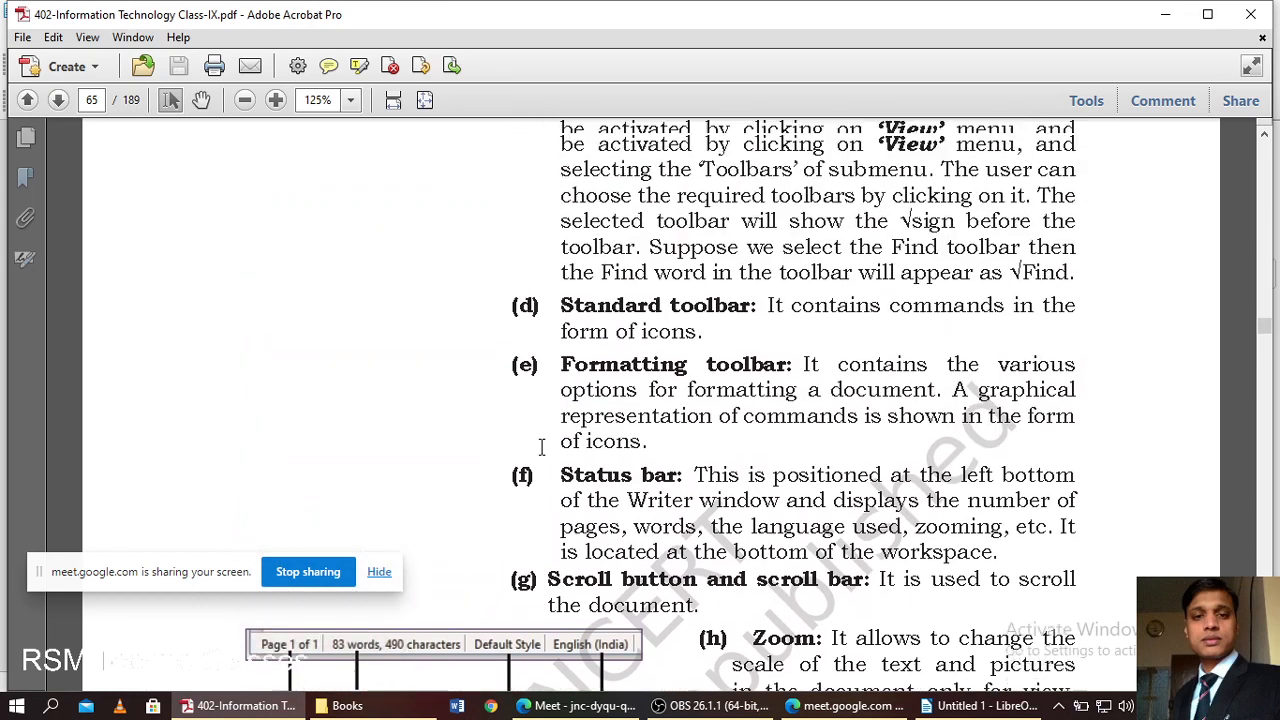
pyautogui.scroll(10, 541, 447)
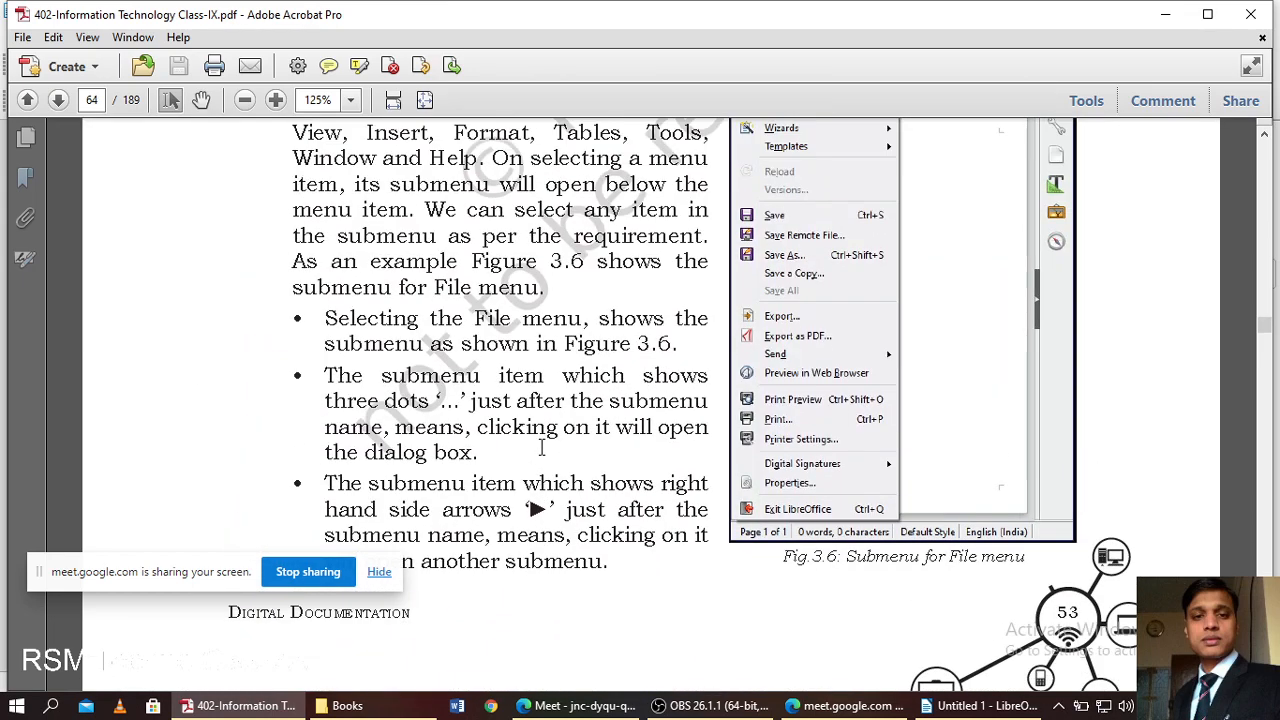
pyautogui.scroll(7, 541, 449)
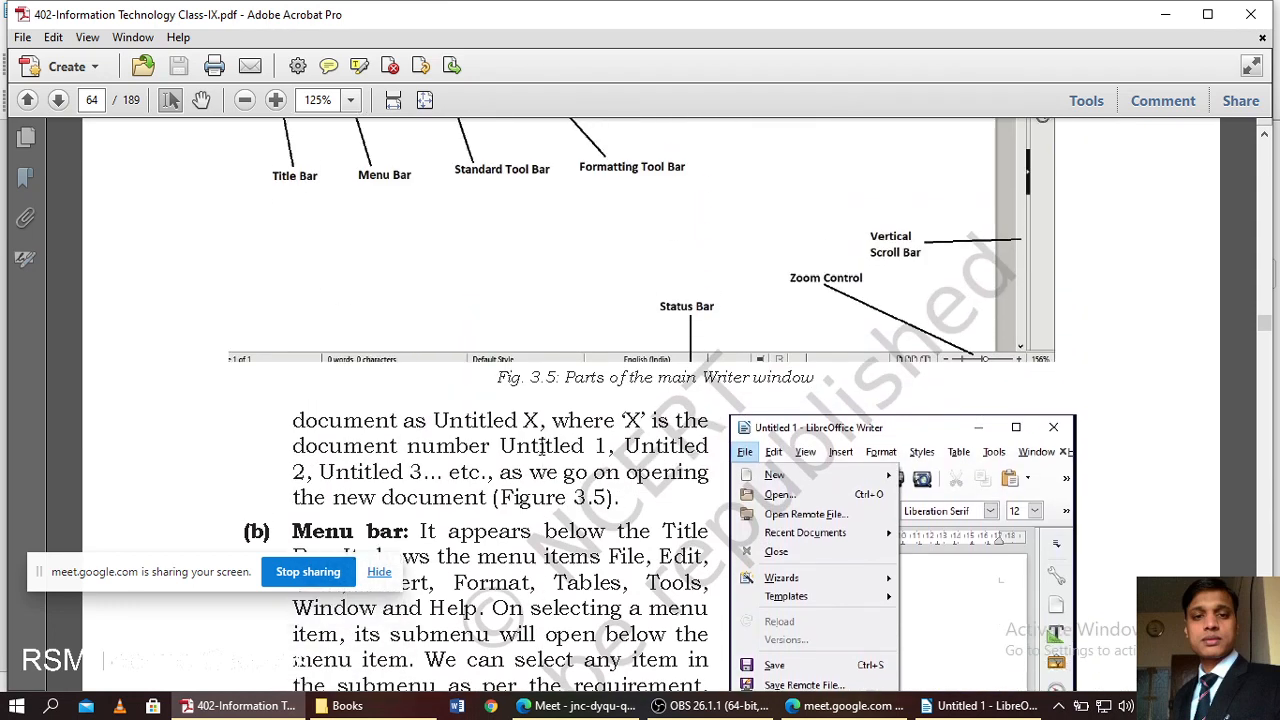
pyautogui.scroll(6, 541, 449)
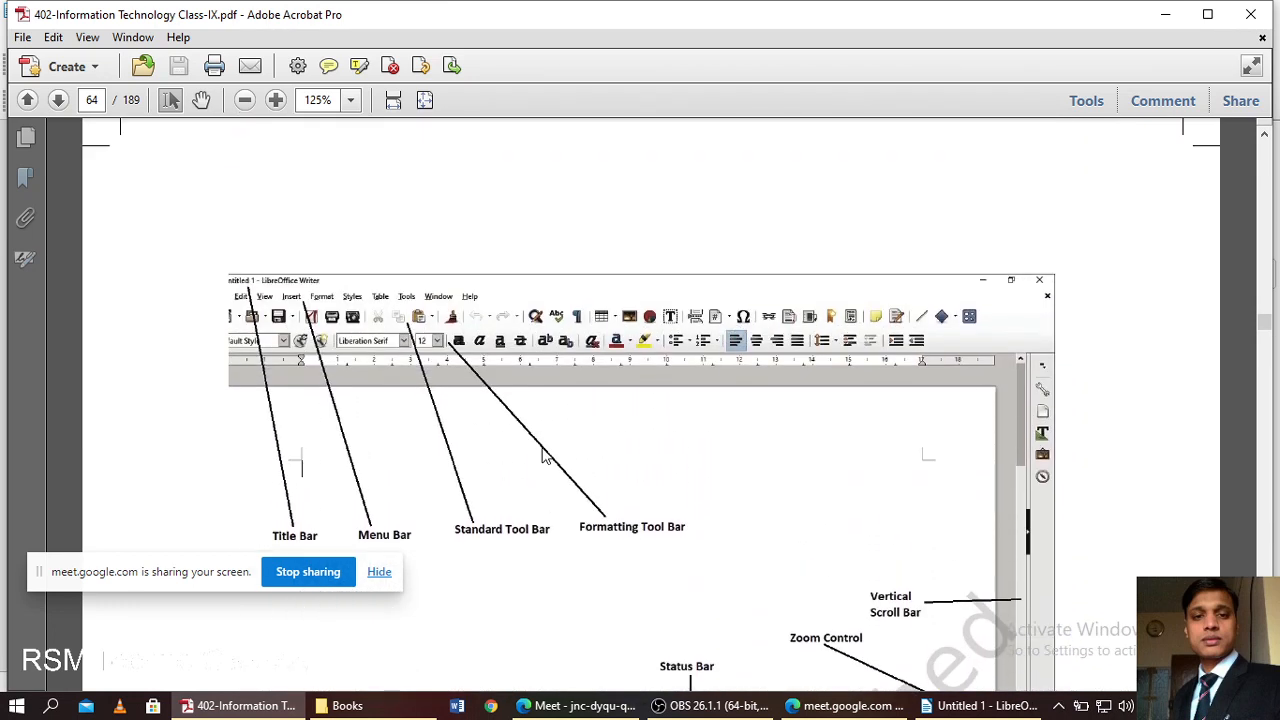
pyautogui.scroll(10, 541, 452)
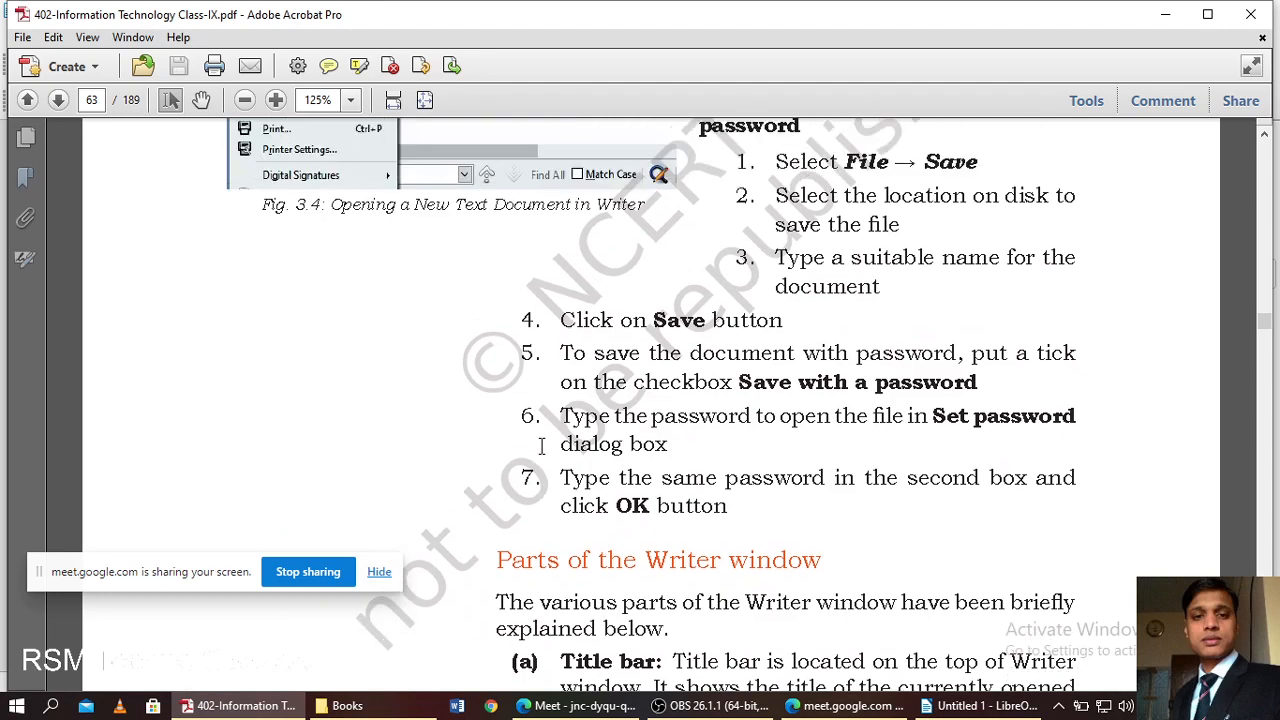
pyautogui.scroll(15, 541, 446)
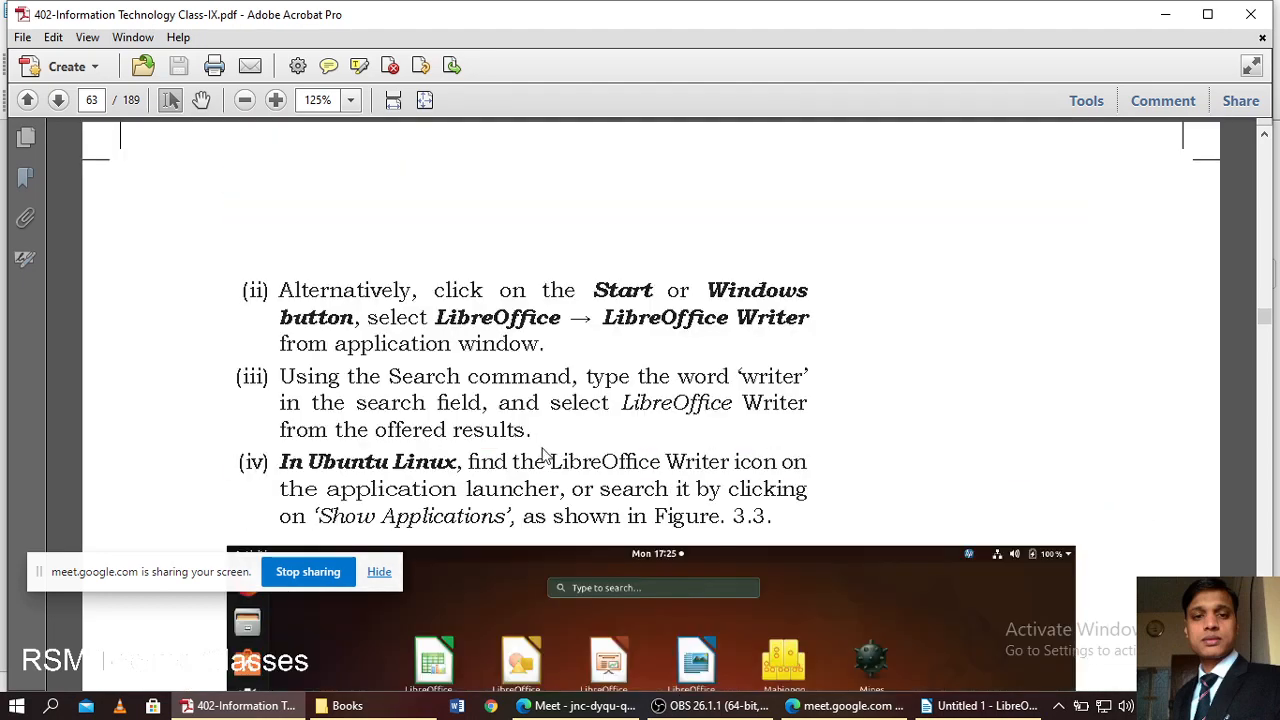
pyautogui.scroll(10, 545, 455)
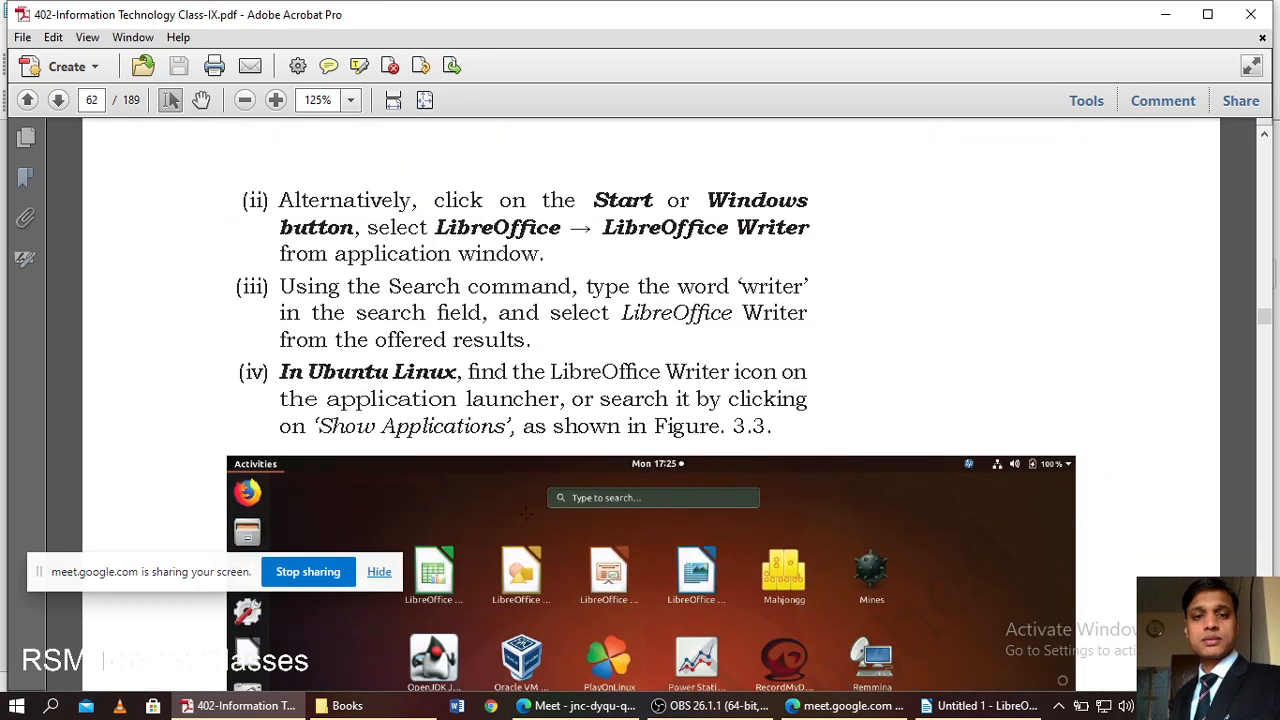
pyautogui.scroll(-5, 548, 483)
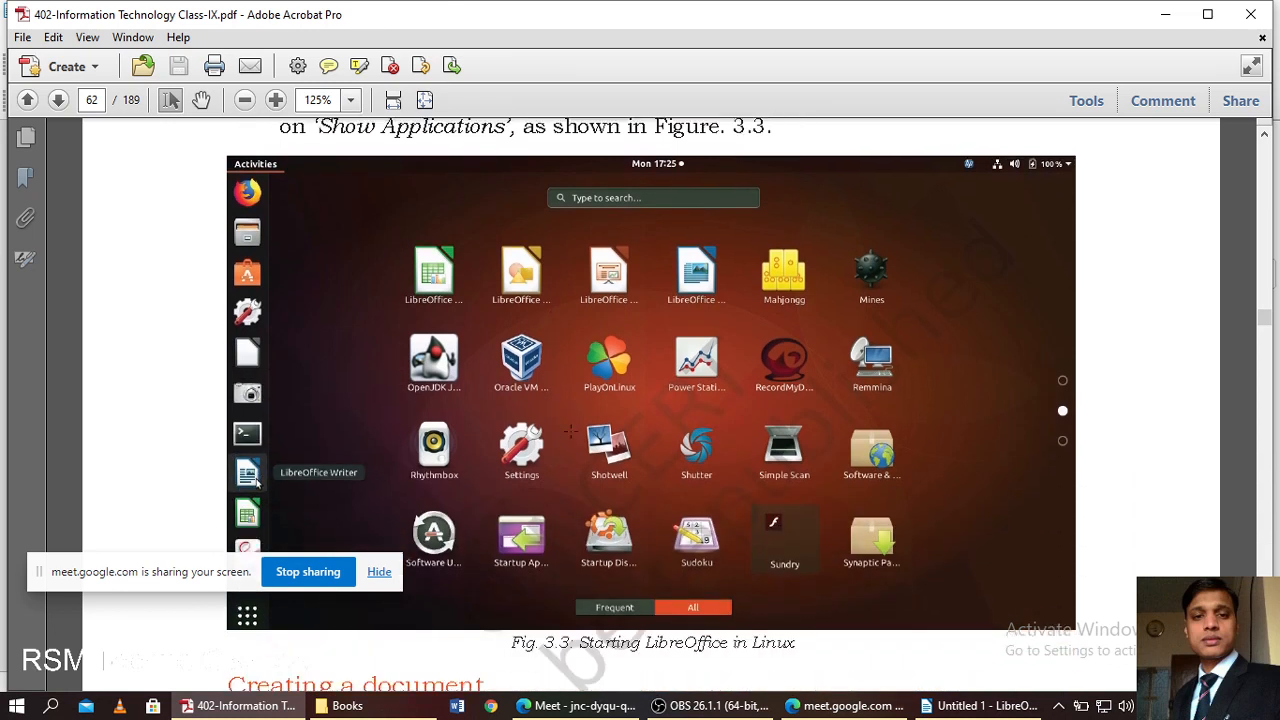
pyautogui.moveTo(280, 555); pyautogui.dragTo(280, 650)
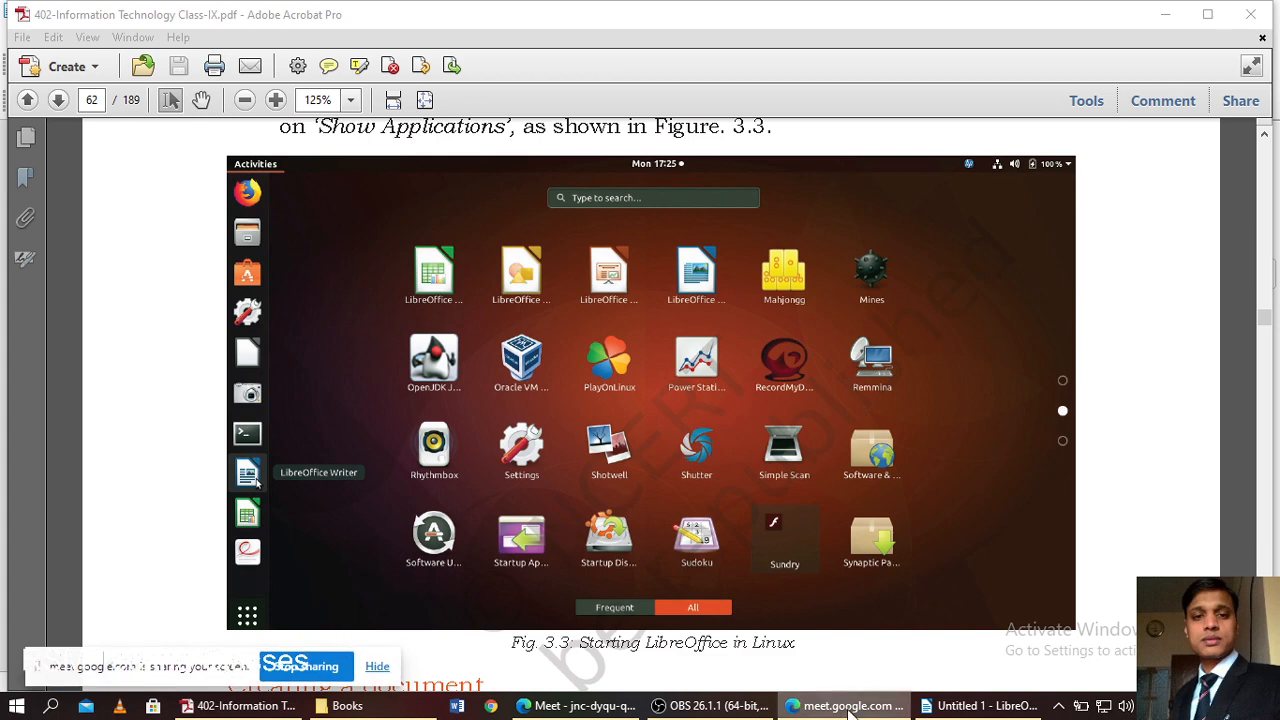
# - Check the Google Meet call, switch to the Untitled 1 Writer document, and insert the libreoffice_i image from the Desktop folder
pyautogui.click(580, 705)
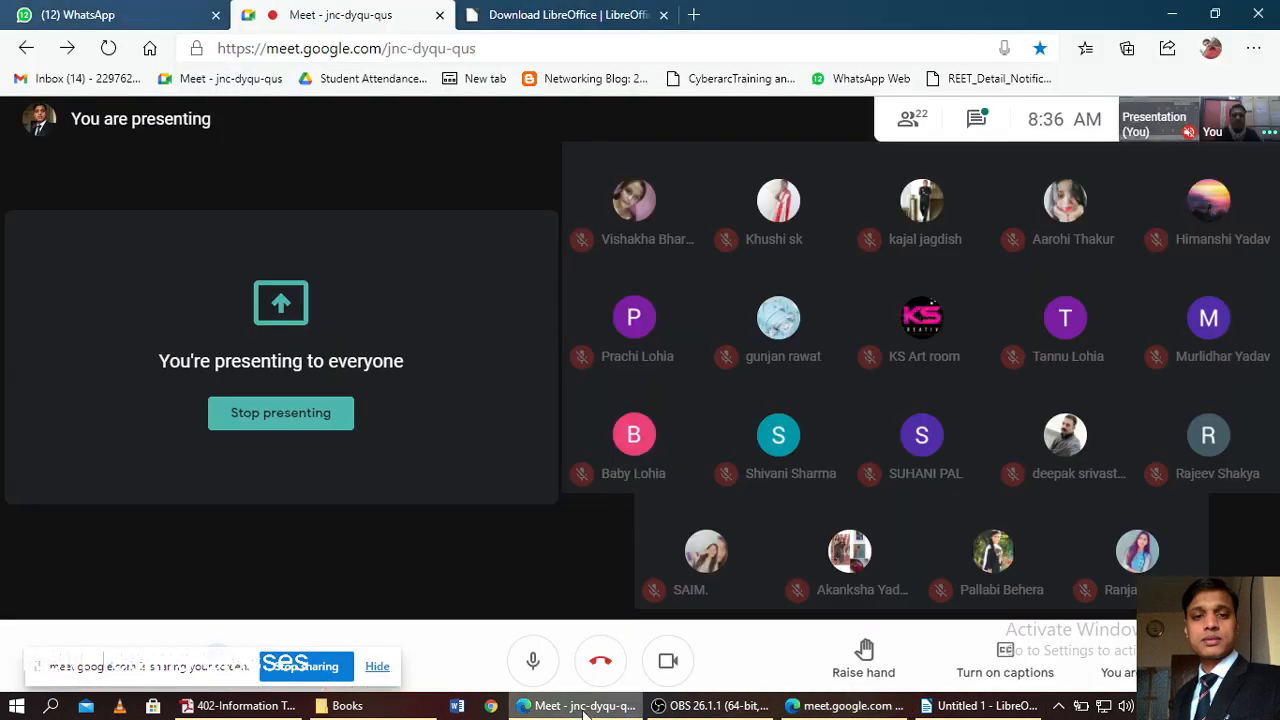
pyautogui.click(980, 705)
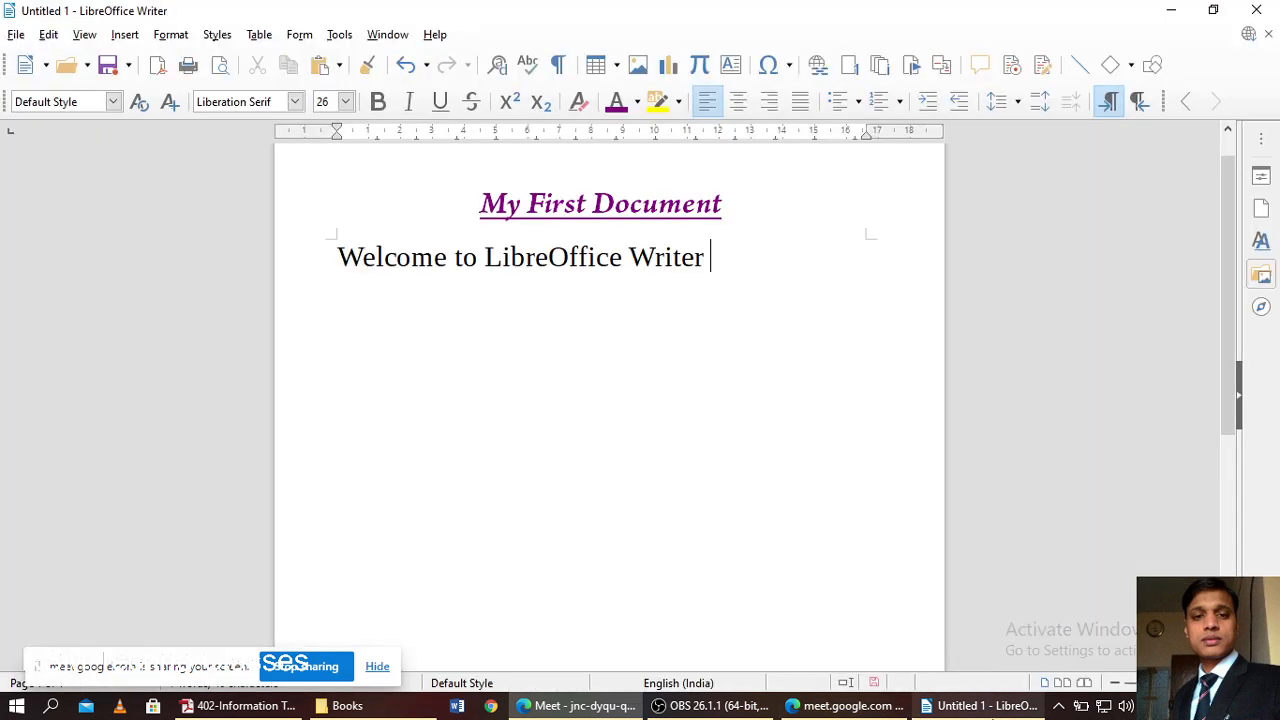
pyautogui.click(118, 37)
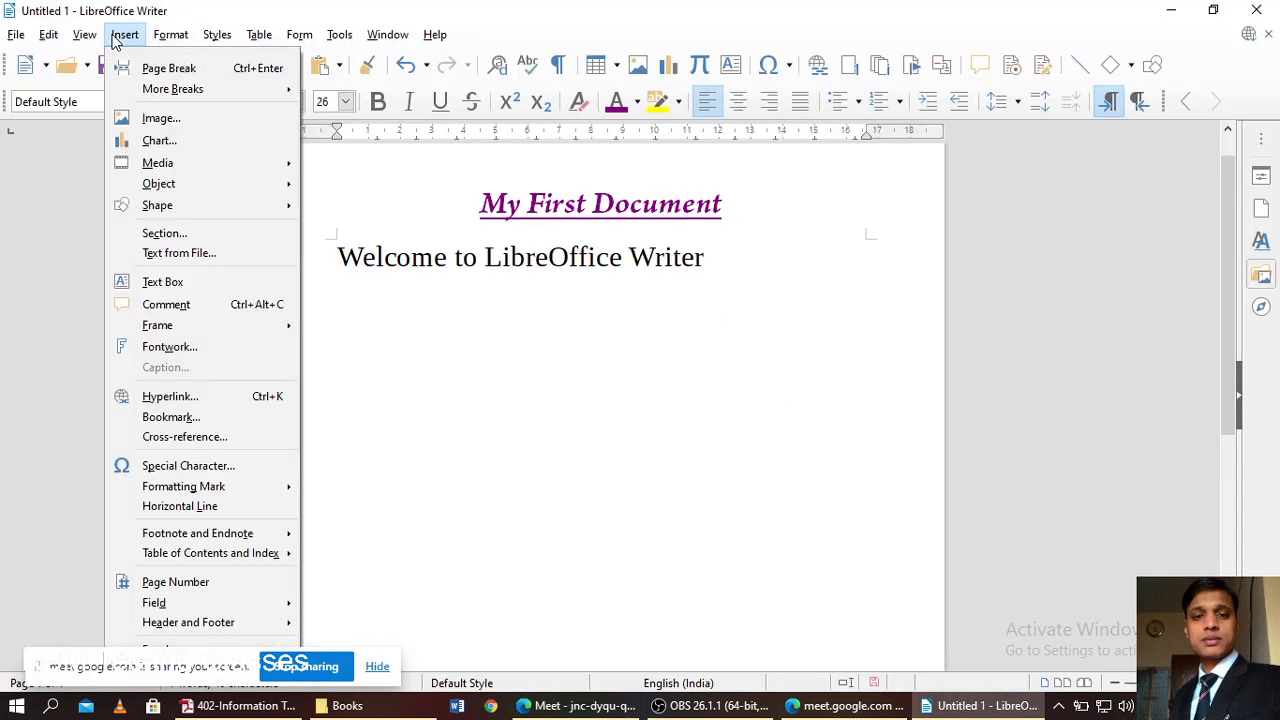
pyautogui.click(172, 122)
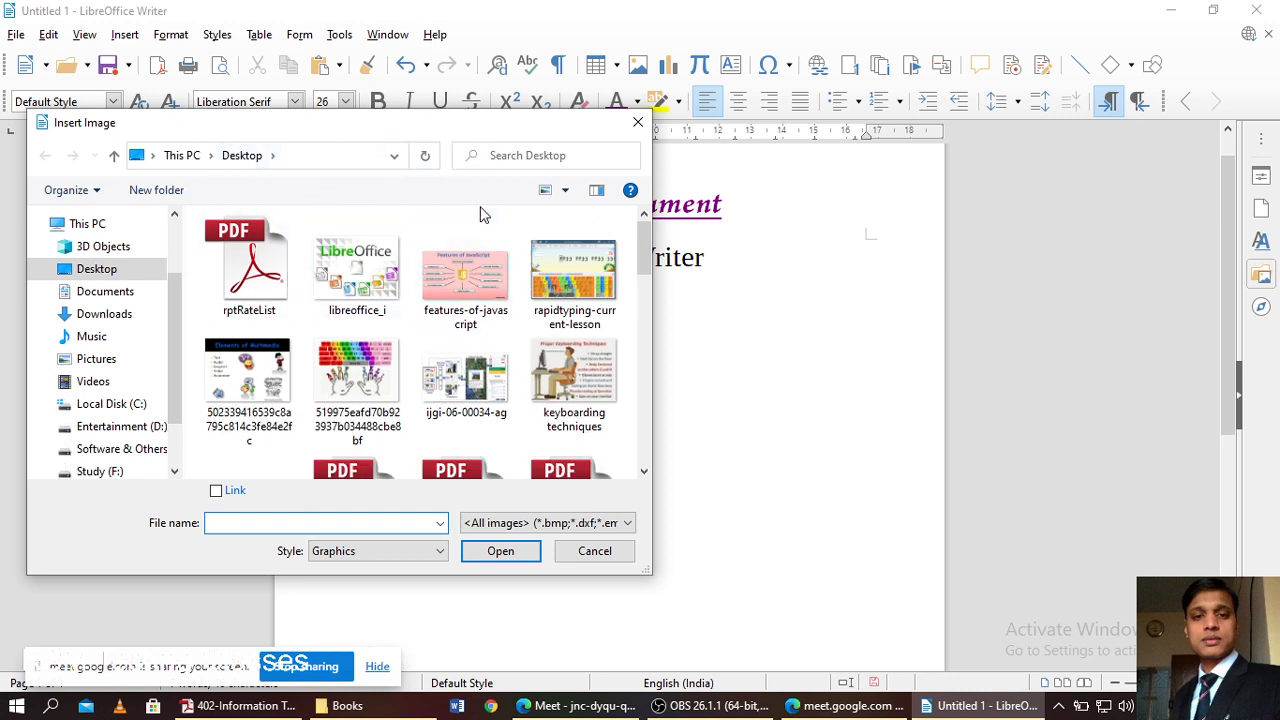
pyautogui.click(354, 271)
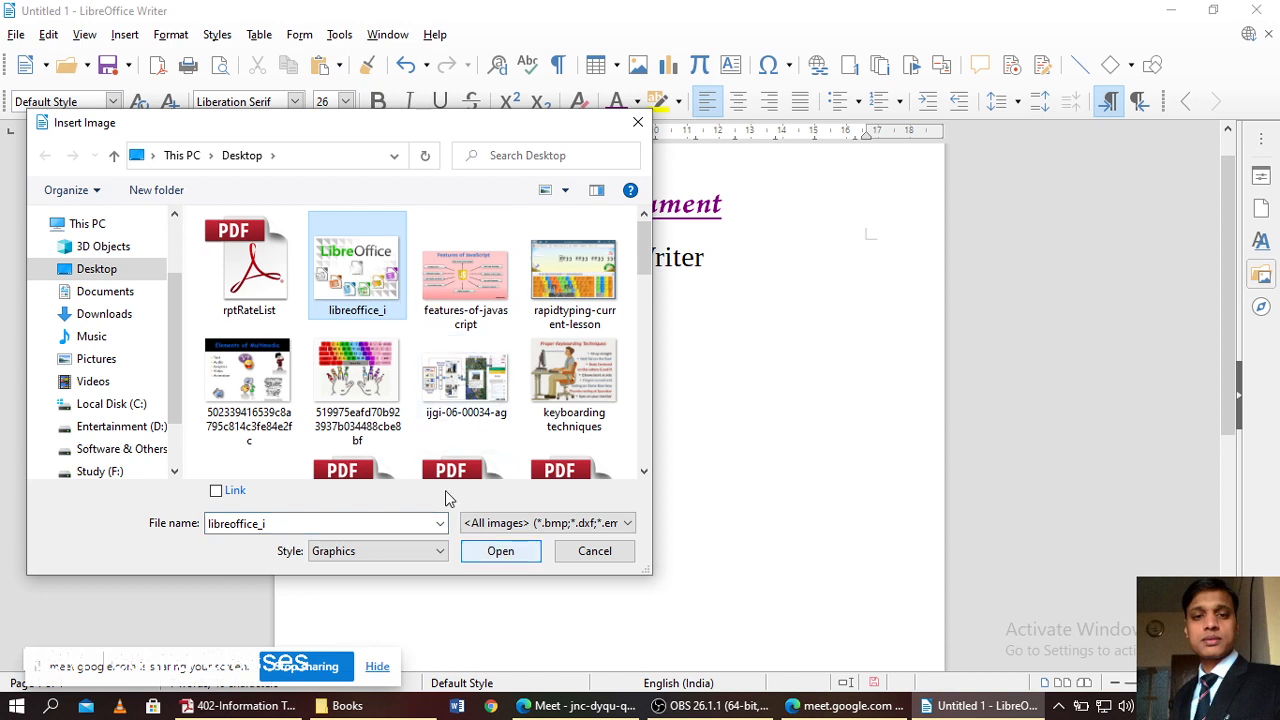
pyautogui.click(486, 551)
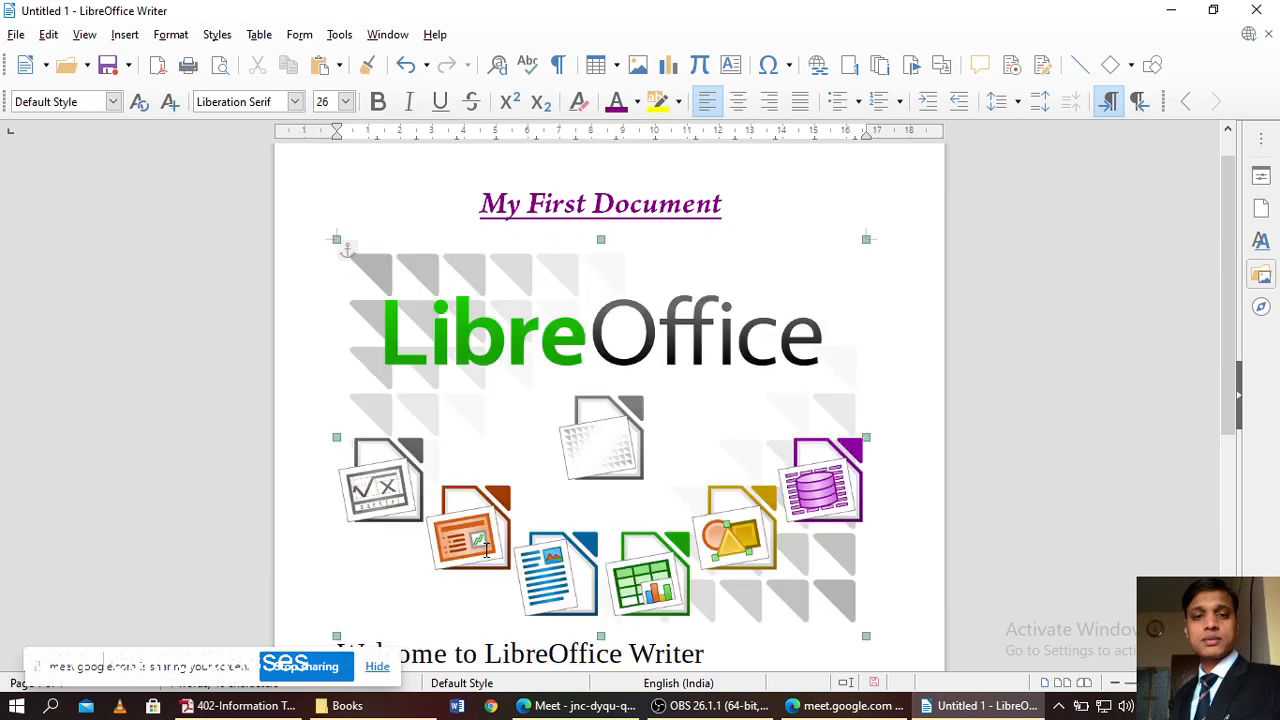
# - Shrink the inserted LibreOffice picture to about 1.87 × 1.40 inches and move it below the "Welcome to LibreOffice Writer" line
pyautogui.scroll(-3, 559, 363)
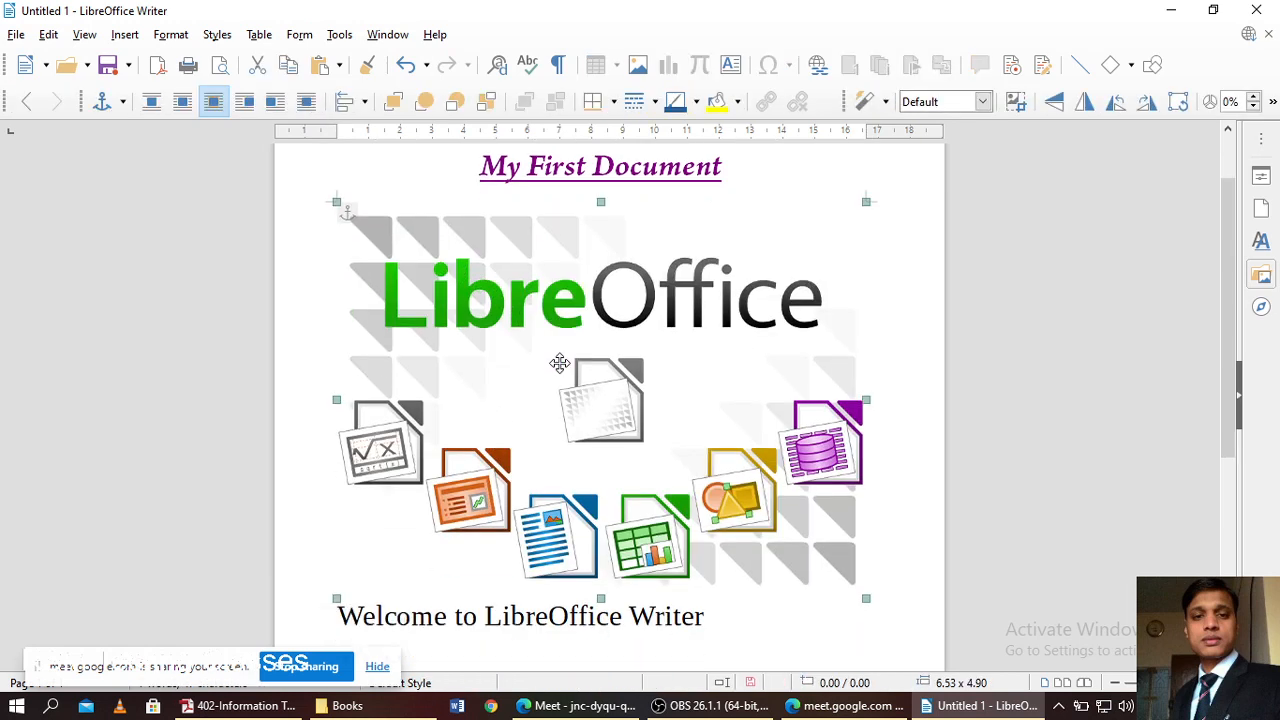
pyautogui.scroll(2, 559, 363)
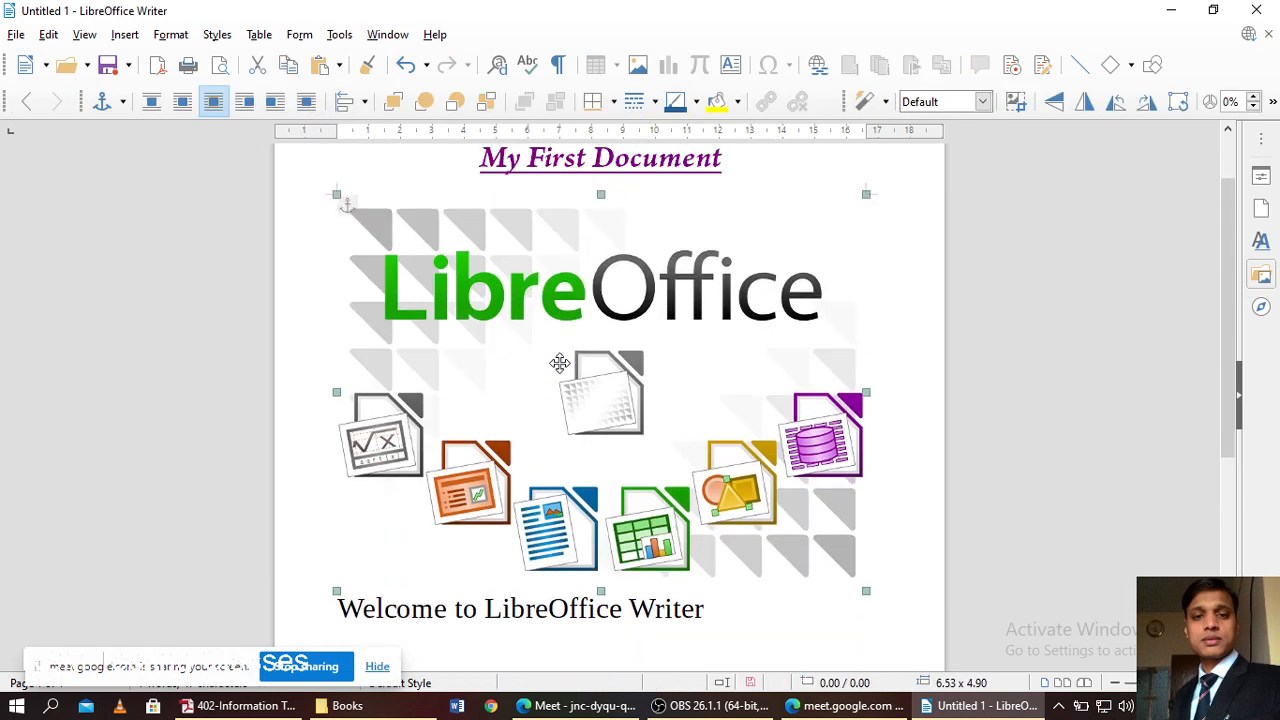
pyautogui.scroll(-1, 546, 349)
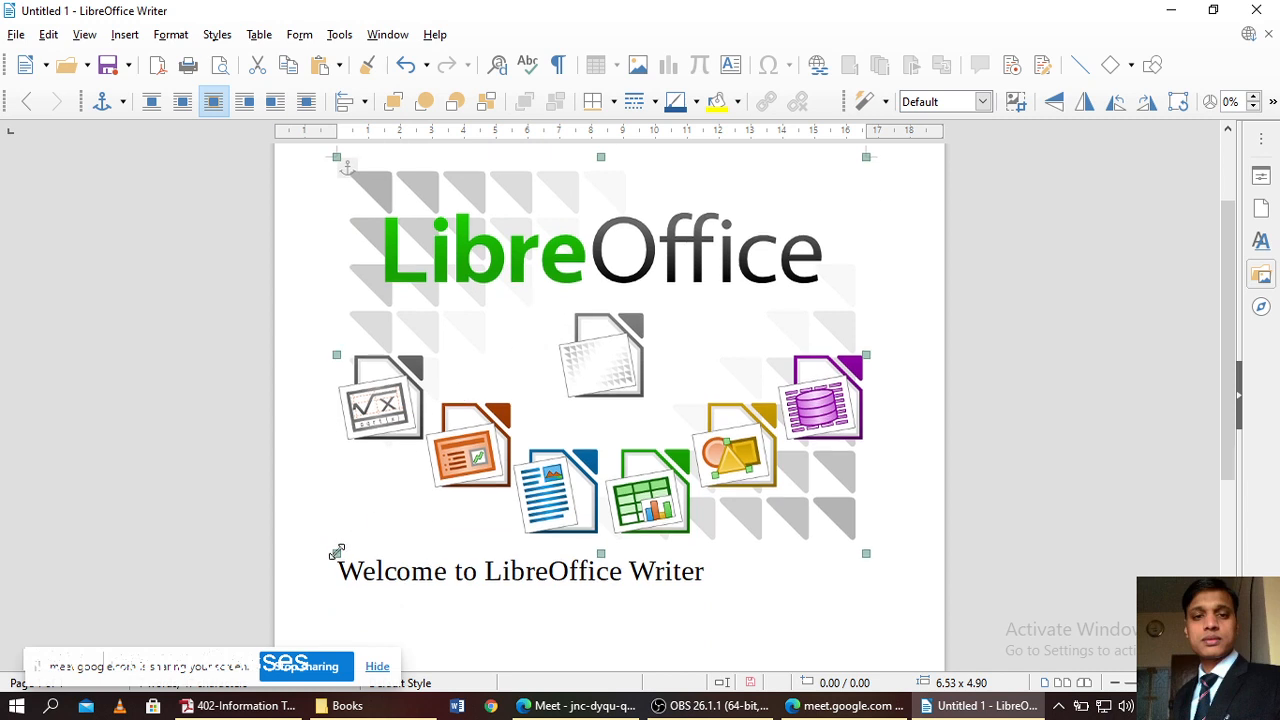
pyautogui.moveTo(338, 553); pyautogui.dragTo(716, 248)
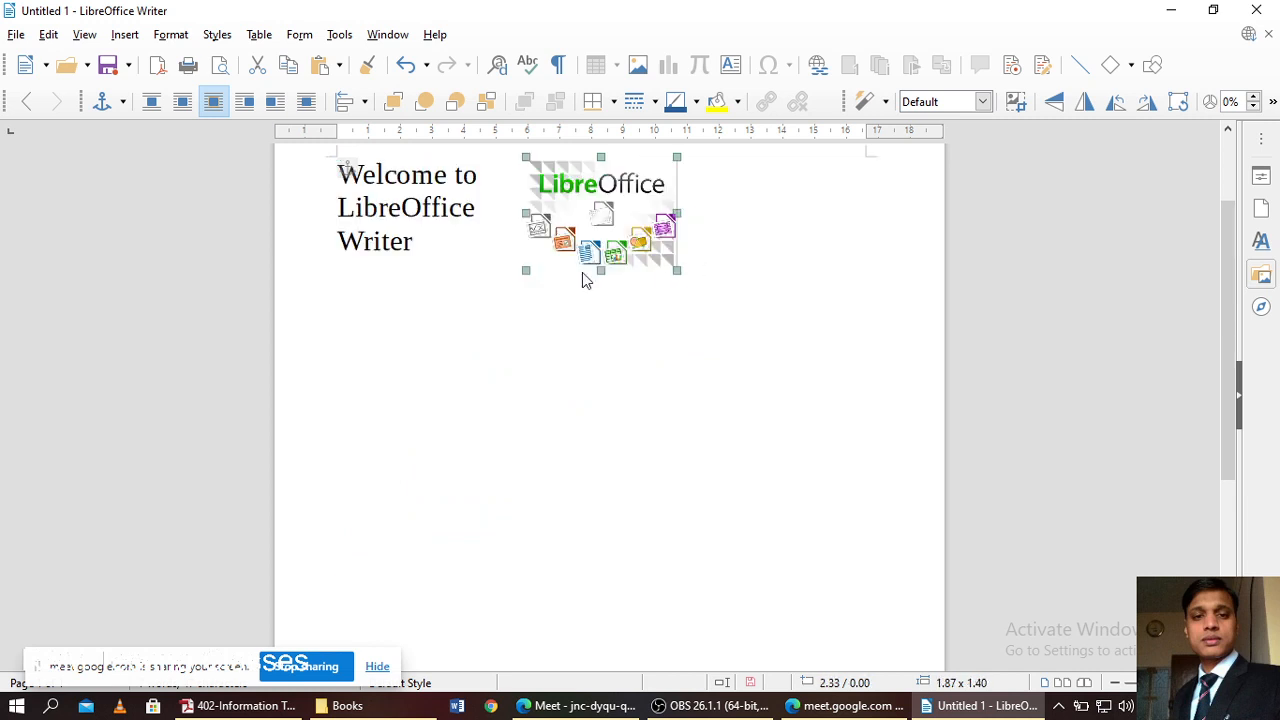
pyautogui.moveTo(608, 190); pyautogui.dragTo(597, 340)
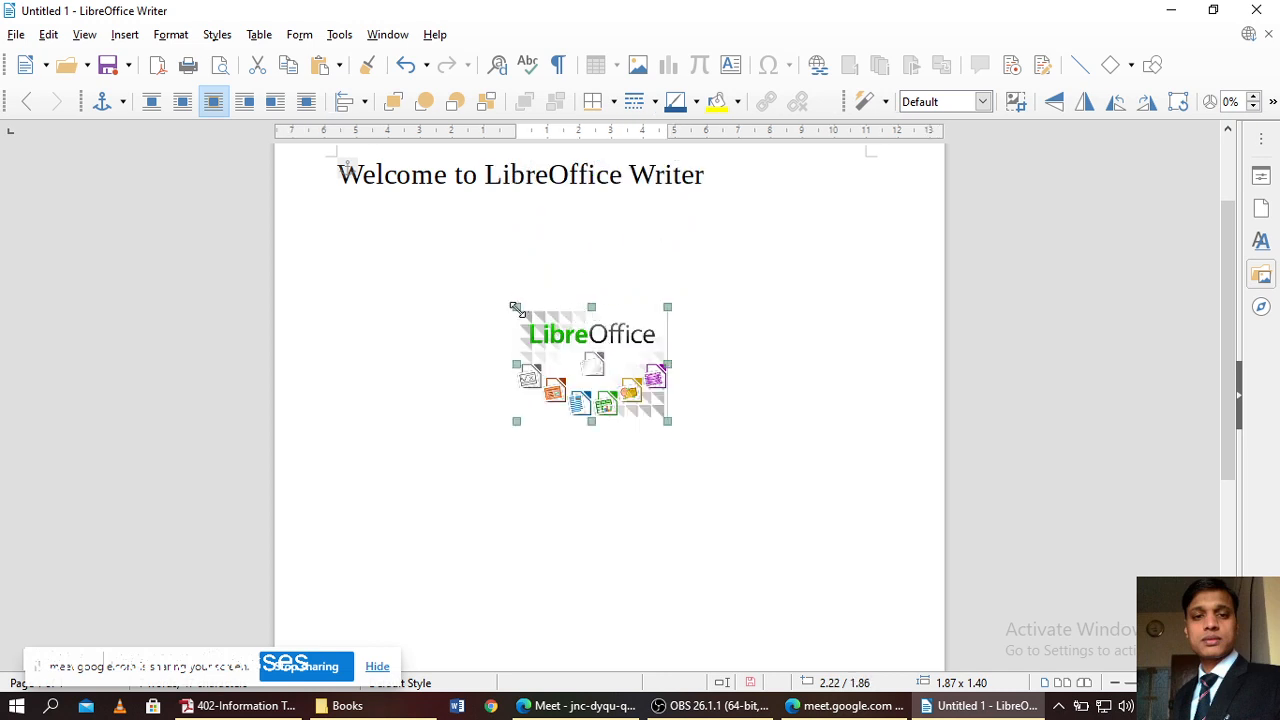
# - Enlarge the picture to about 5.95 × 2.98 inches so it fills most of the text width below the welcome line
pyautogui.moveTo(517, 311); pyautogui.dragTo(374, 304)
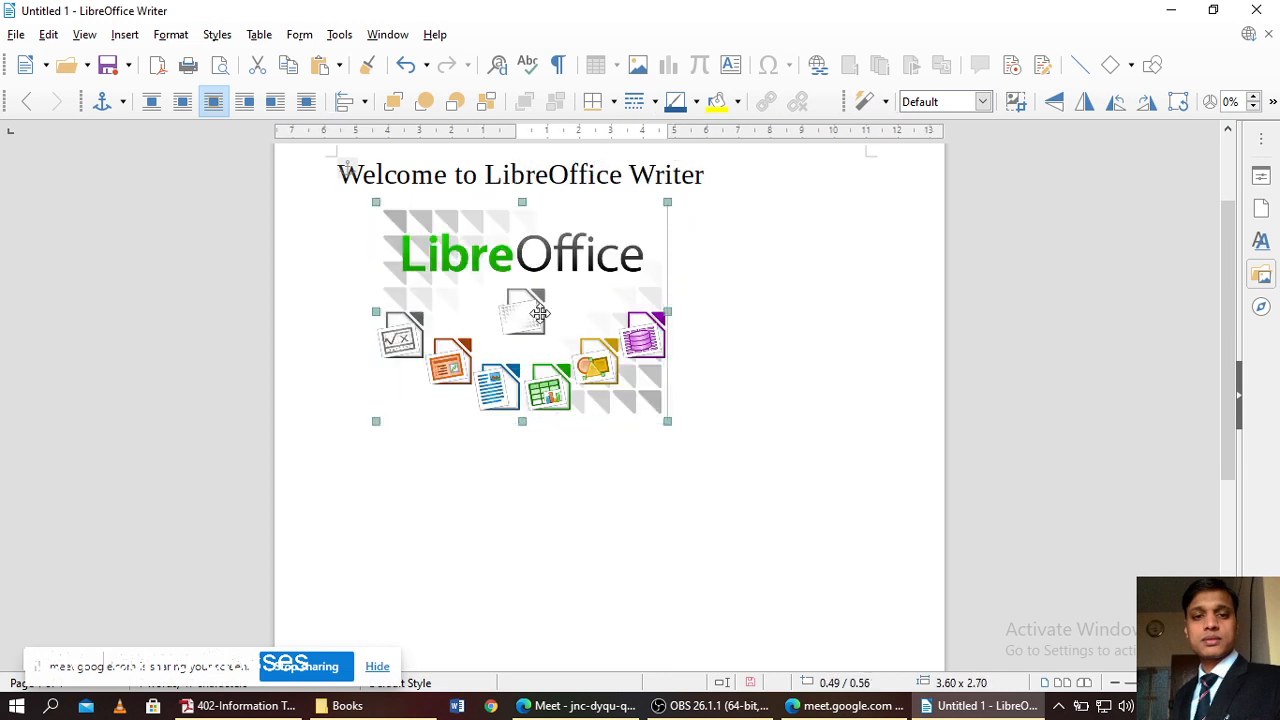
pyautogui.moveTo(667, 311); pyautogui.dragTo(856, 303)
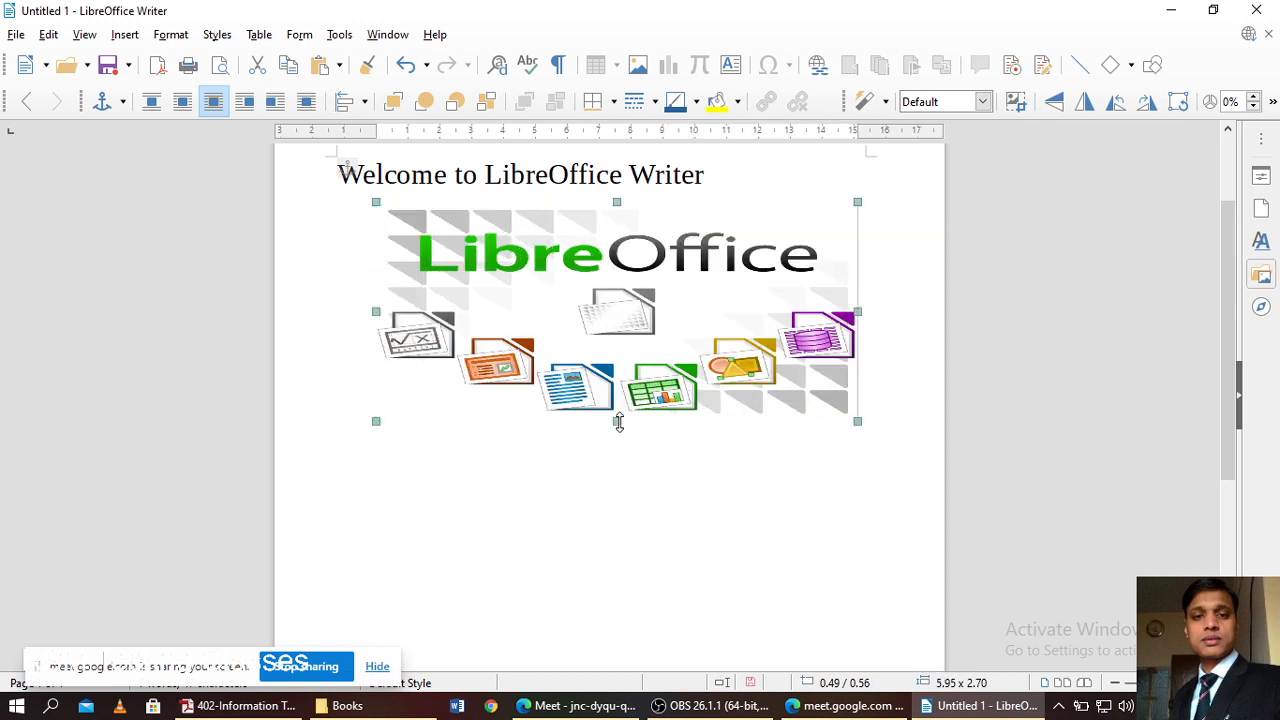
pyautogui.moveTo(617, 421); pyautogui.dragTo(619, 444)
pyautogui.scroll(1, 619, 444)
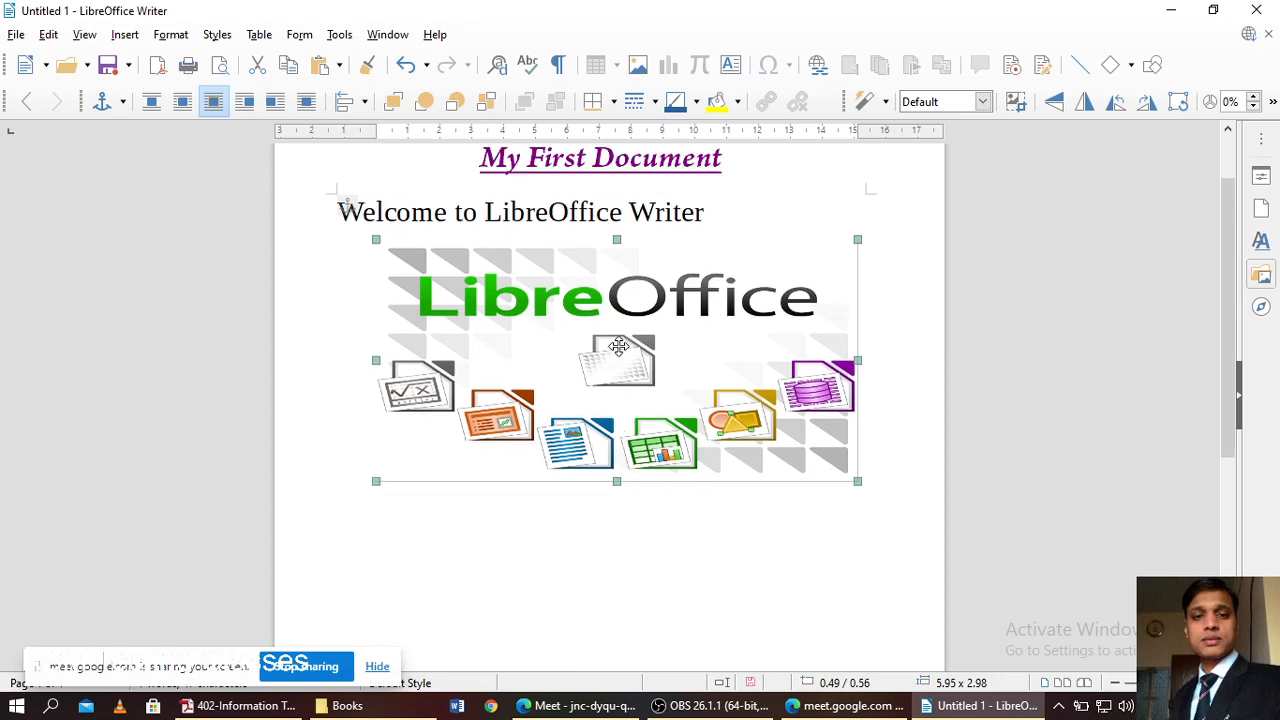
# - Try to admit the participant waiting in the Google Meet call, and cancel the picture's Image dialog with its JRE message
pyautogui.click(590, 706)
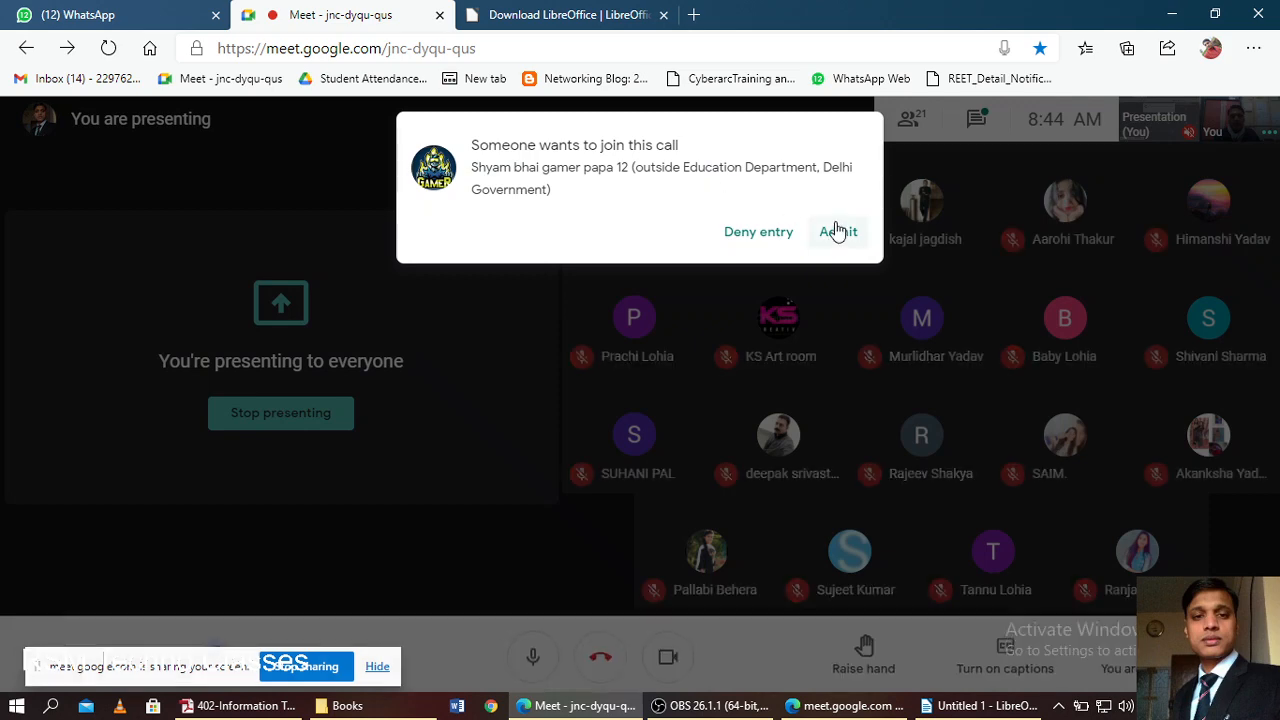
pyautogui.click(838, 228)
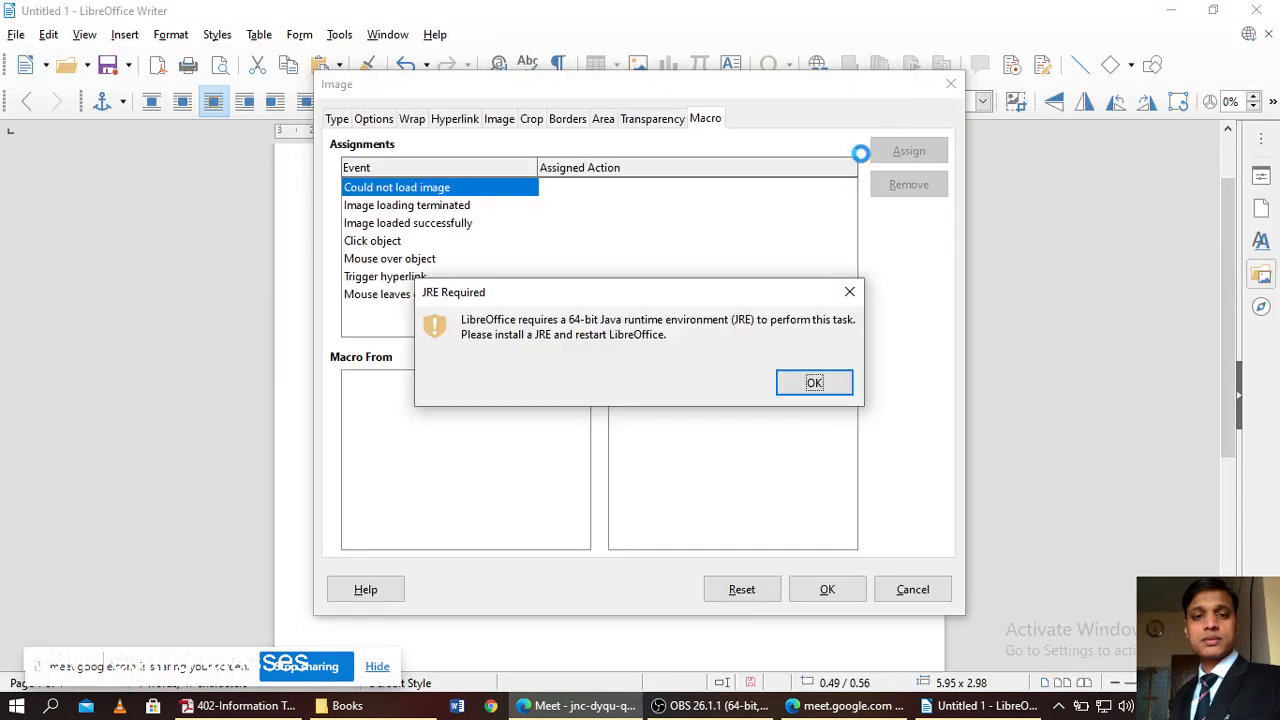
pyautogui.click(815, 382)
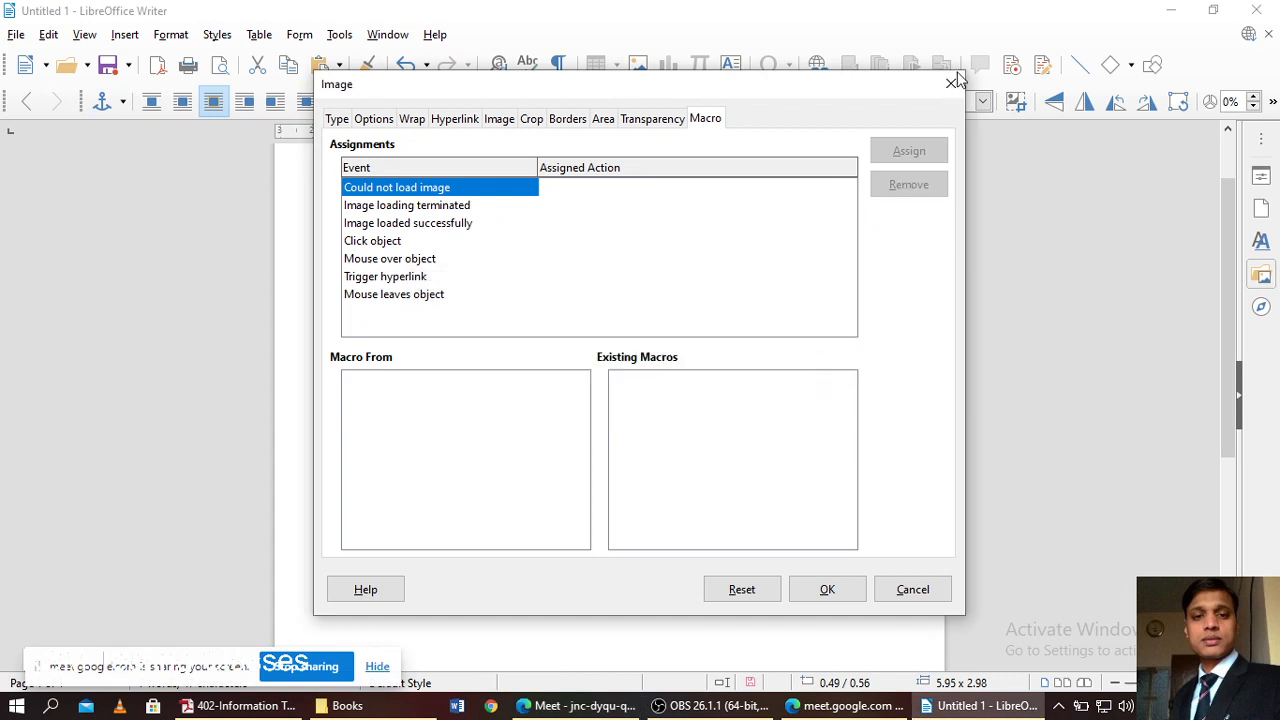
pyautogui.click(912, 589)
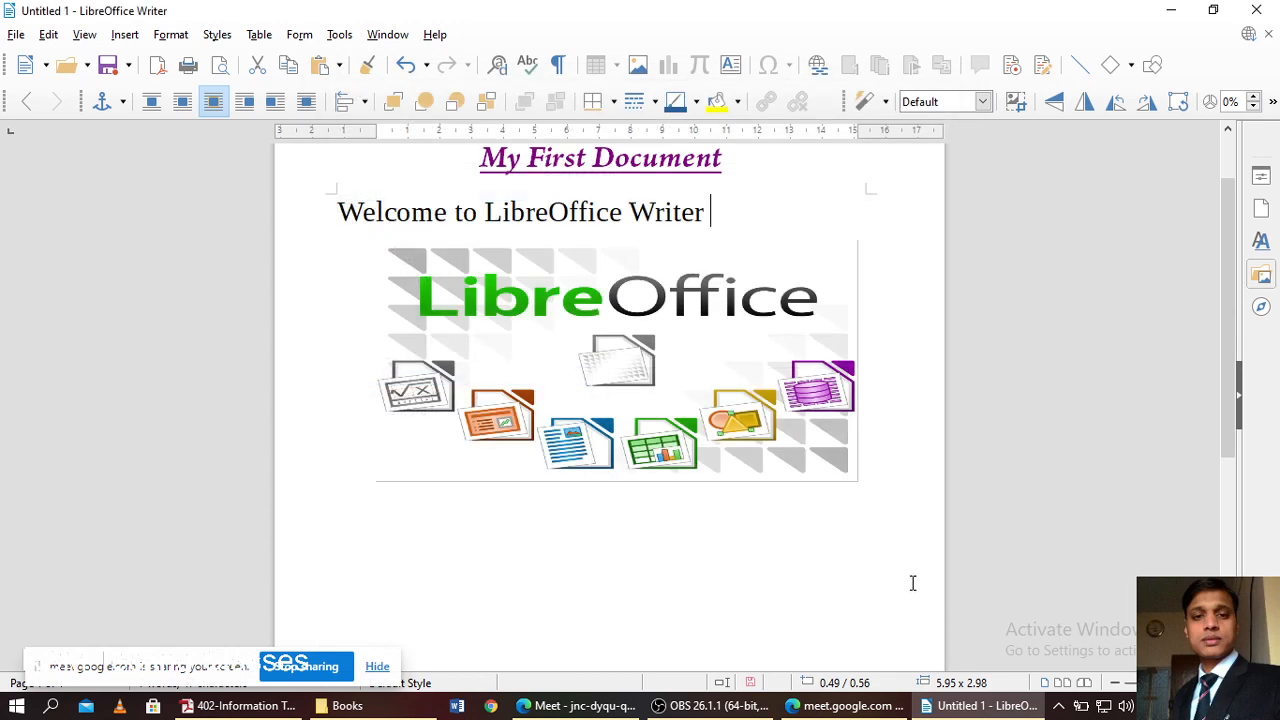
# - Admit the participant waiting to join the Google Meet call and return to the Untitled 1 Writer document
pyautogui.click(796, 706)
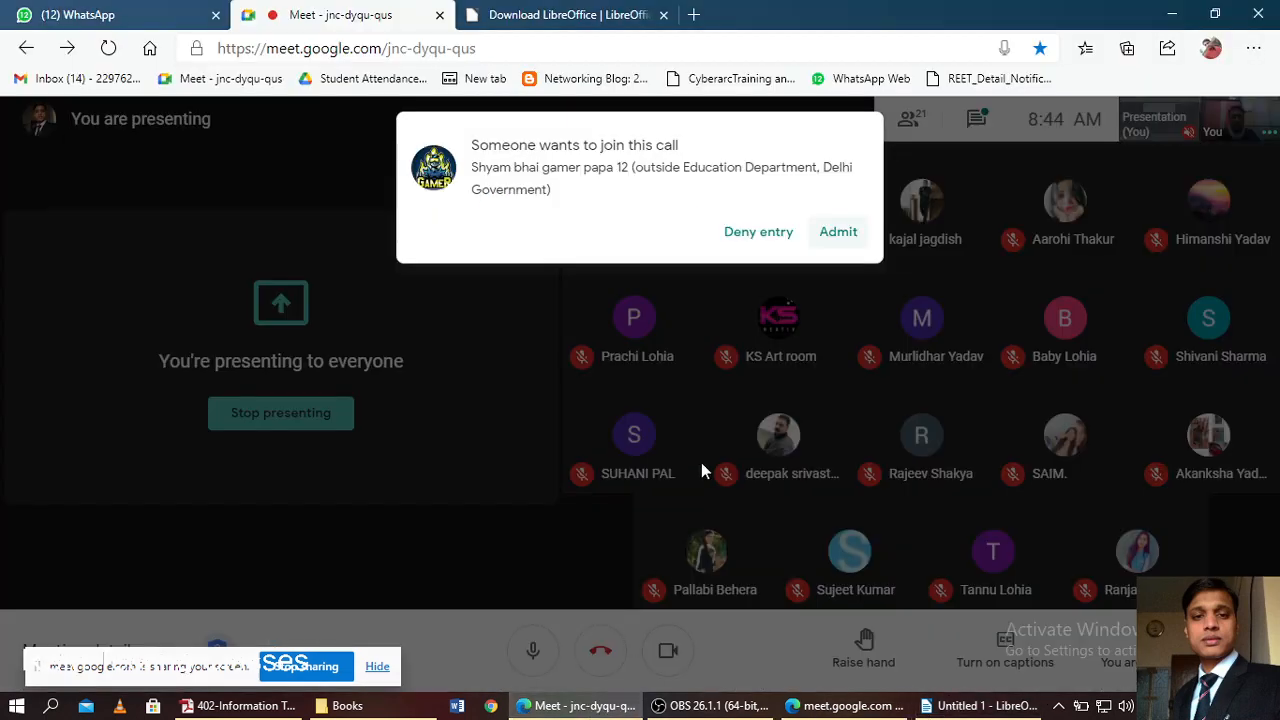
pyautogui.click(838, 232)
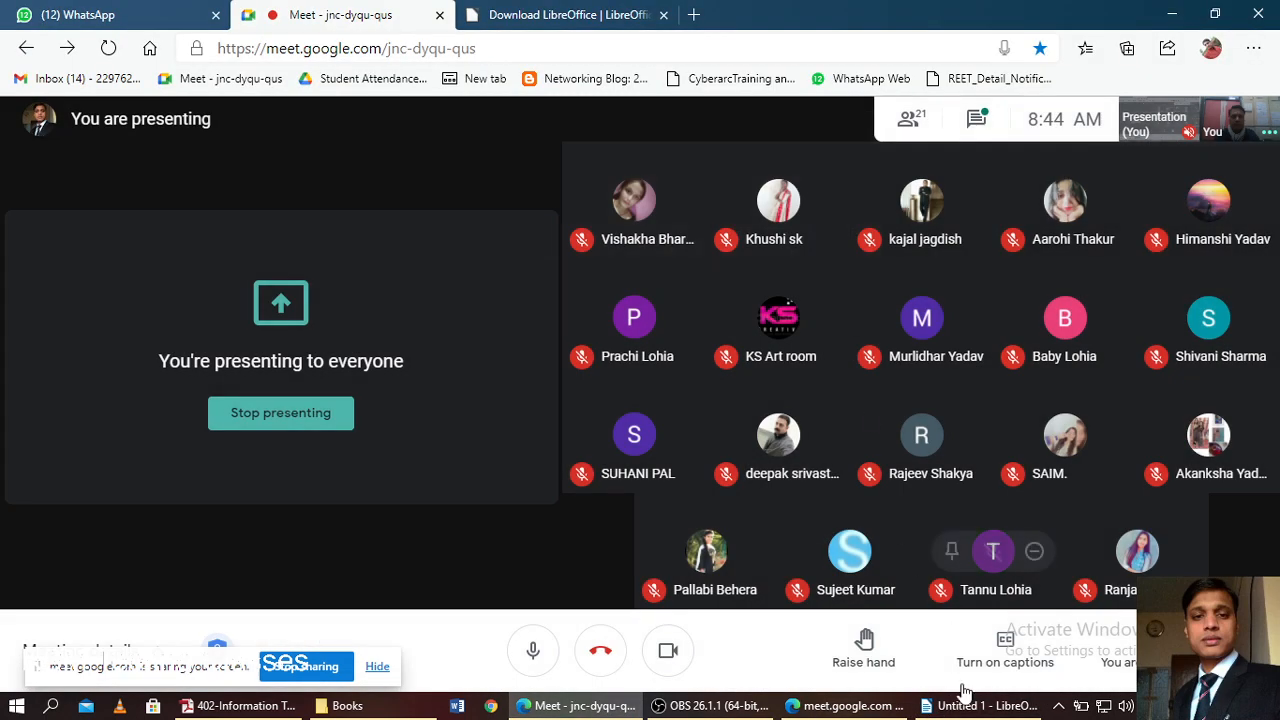
pyautogui.click(982, 706)
pyautogui.scroll(2, 756, 360)
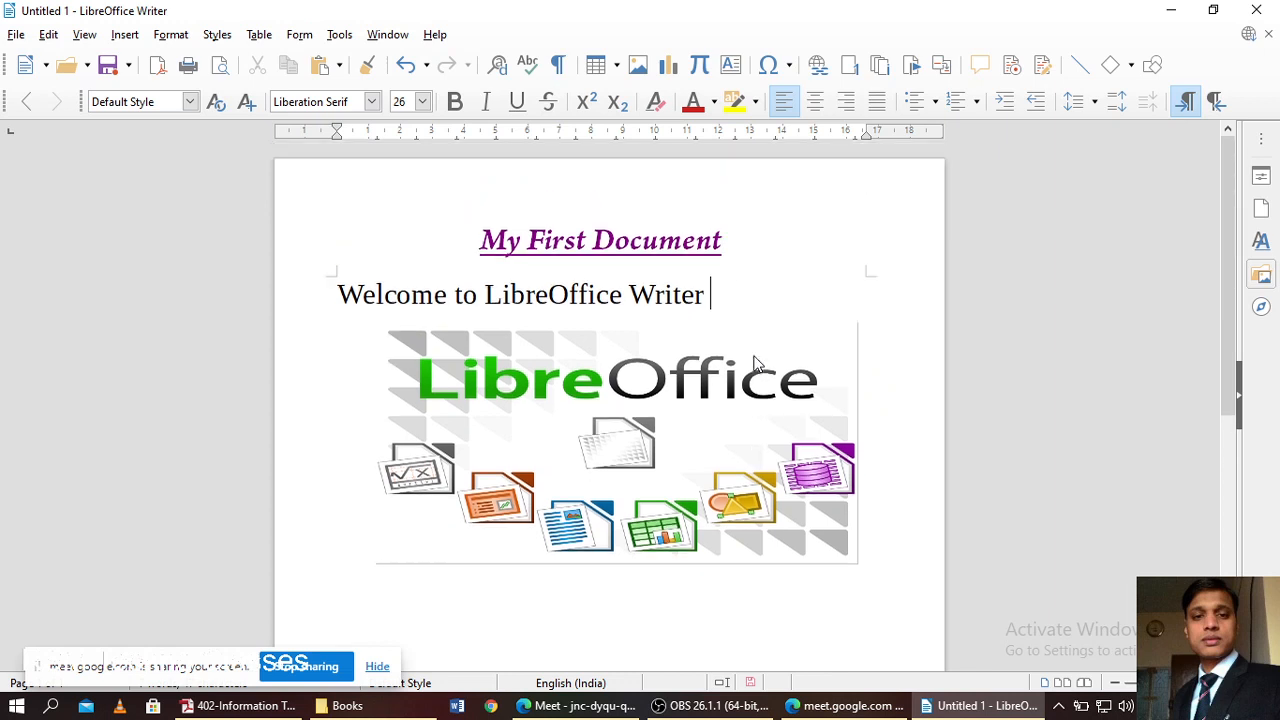
# - Open the LibreOffice picture's Image properties, look at the macro assignments, and cancel the dialog
pyautogui.click(655, 380)
pyautogui.doubleClick(655, 378)
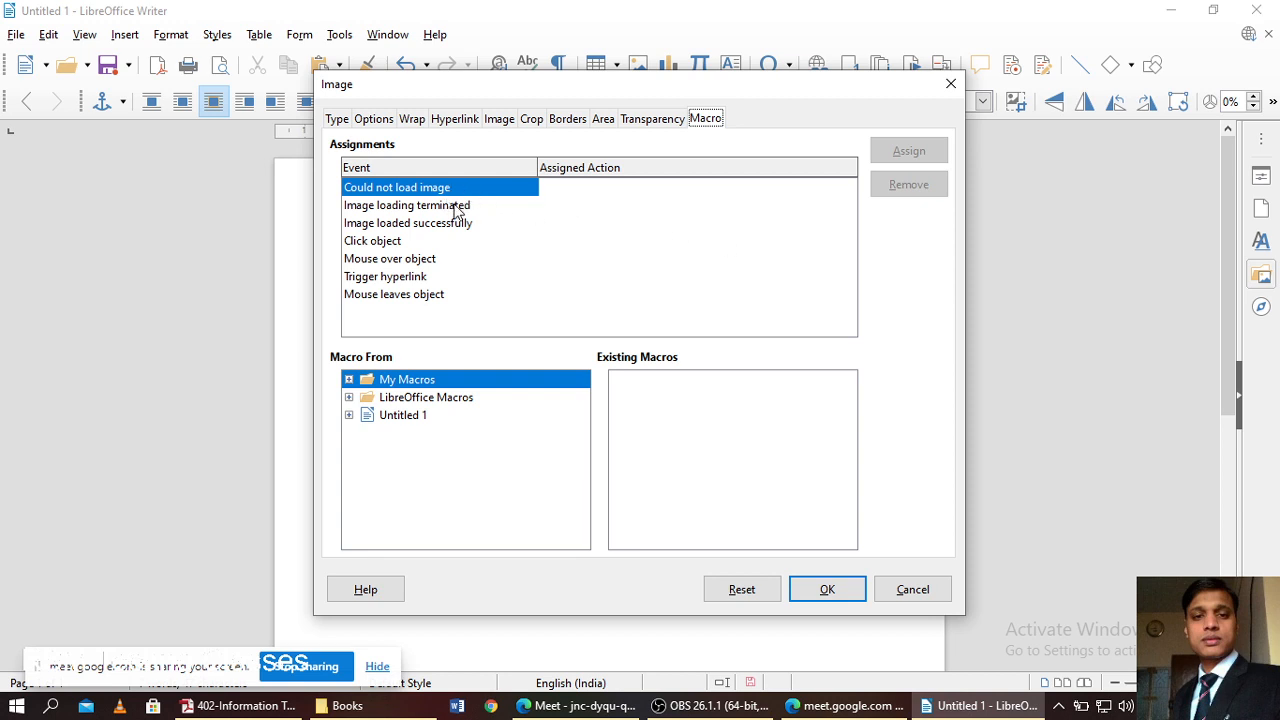
pyautogui.click(911, 590)
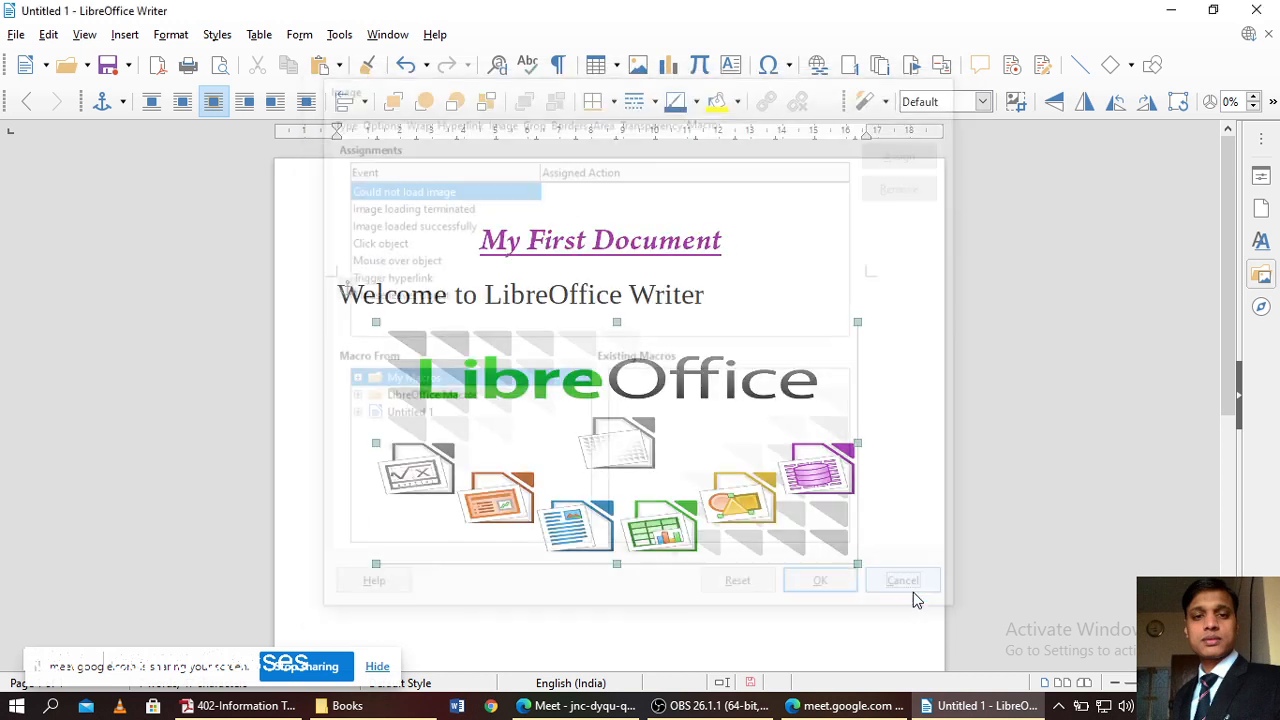
# - Open the media Gallery and browse the pictures in the Arrows, Bullets and Computers themes
pyautogui.click(126, 36)
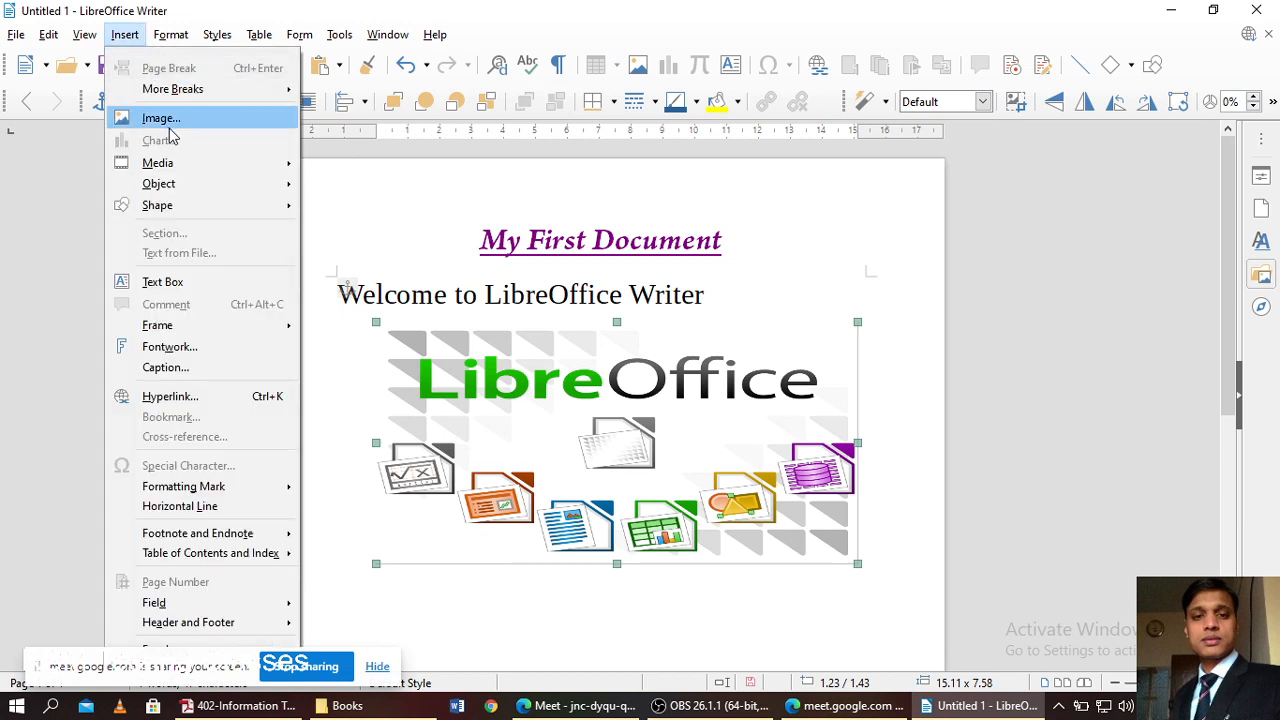
pyautogui.moveTo(176, 165)
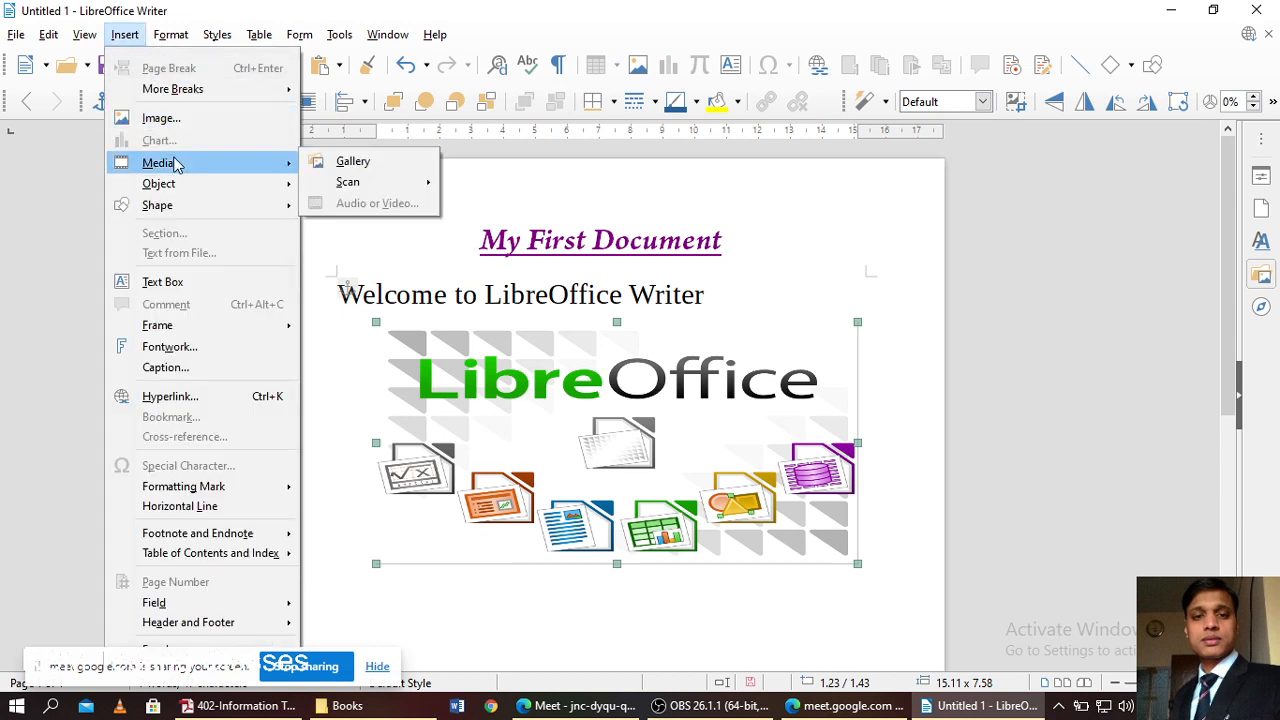
pyautogui.click(350, 163)
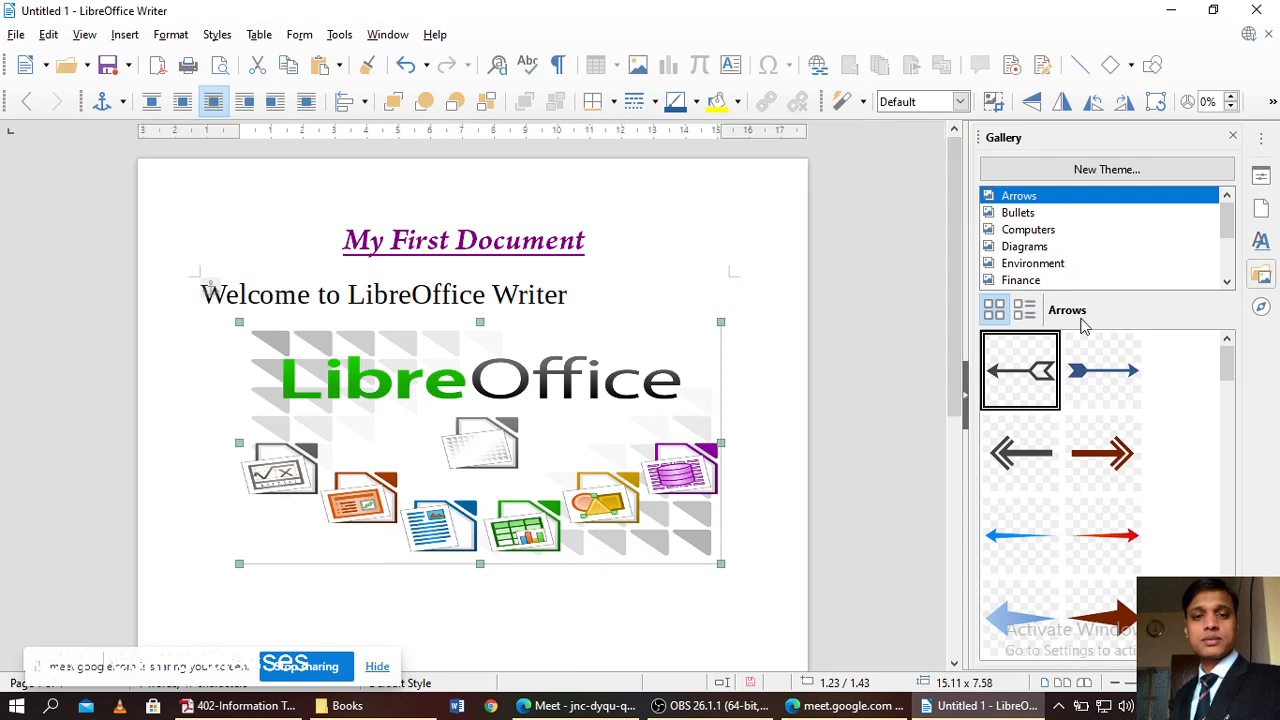
pyautogui.click(1018, 213)
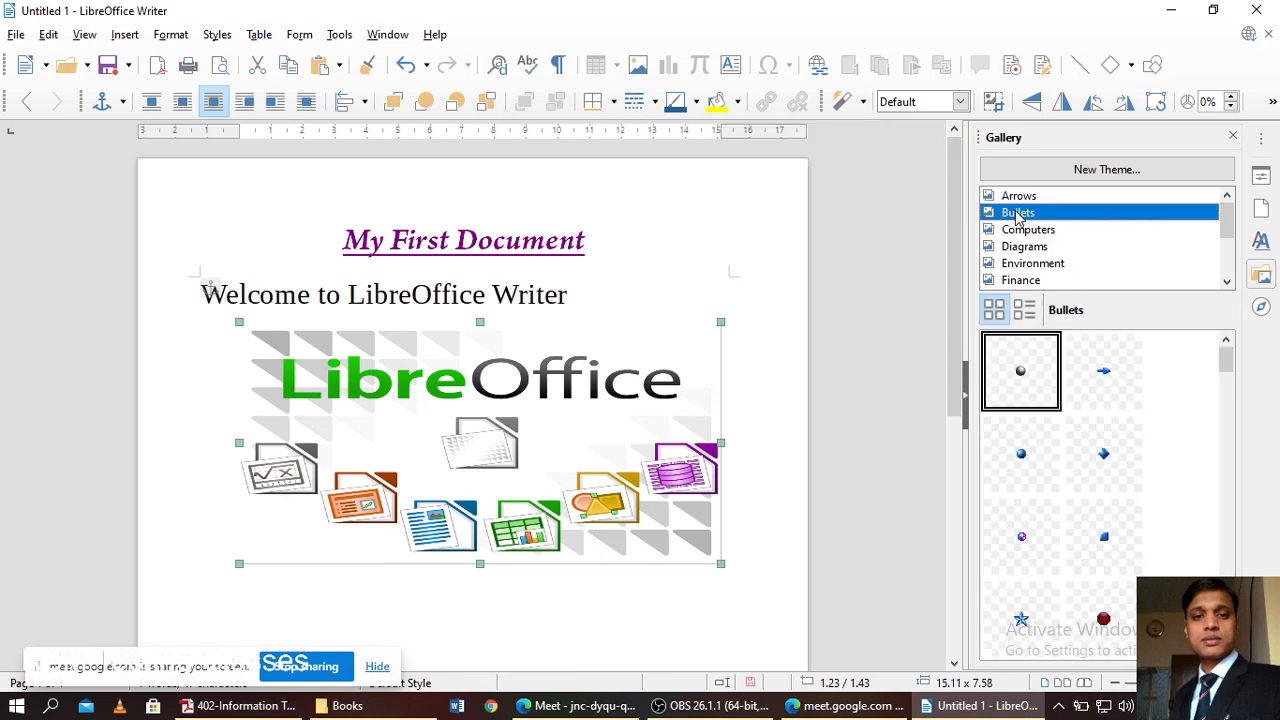
pyautogui.scroll(-5, 1094, 423)
pyautogui.scroll(-10, 1094, 423)
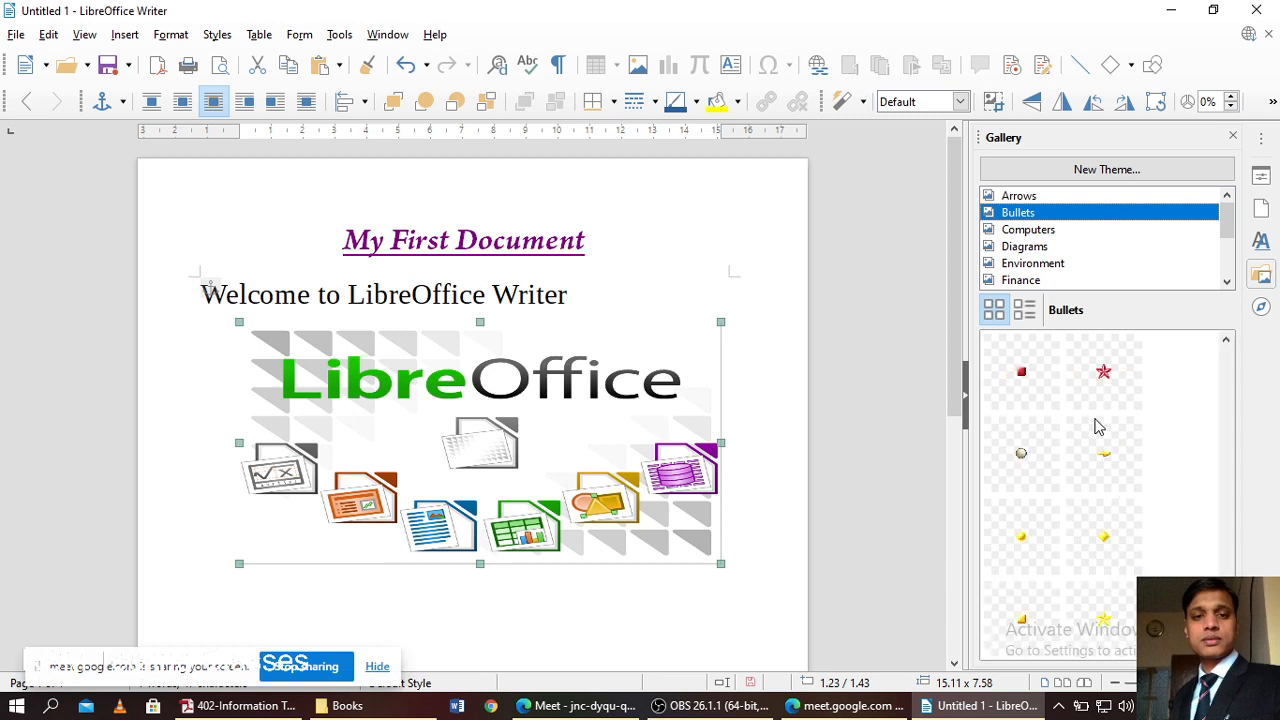
pyautogui.click(1030, 232)
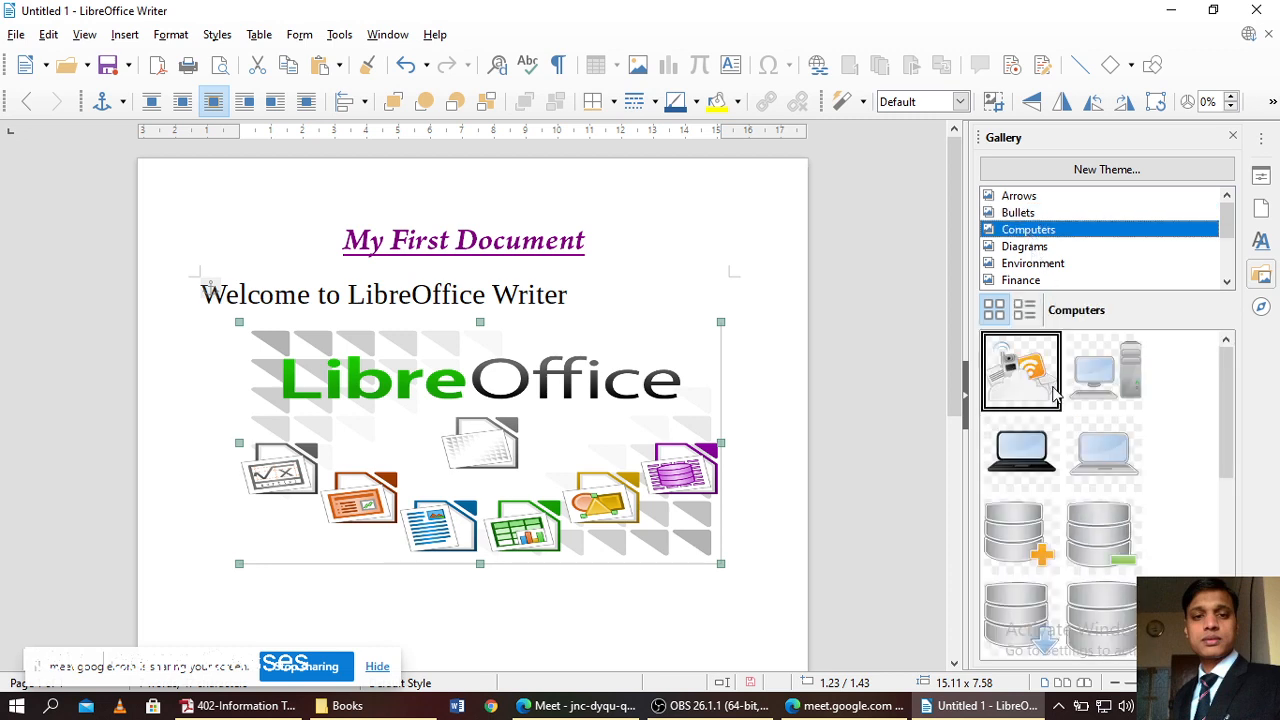
pyautogui.scroll(-5, 1055, 395)
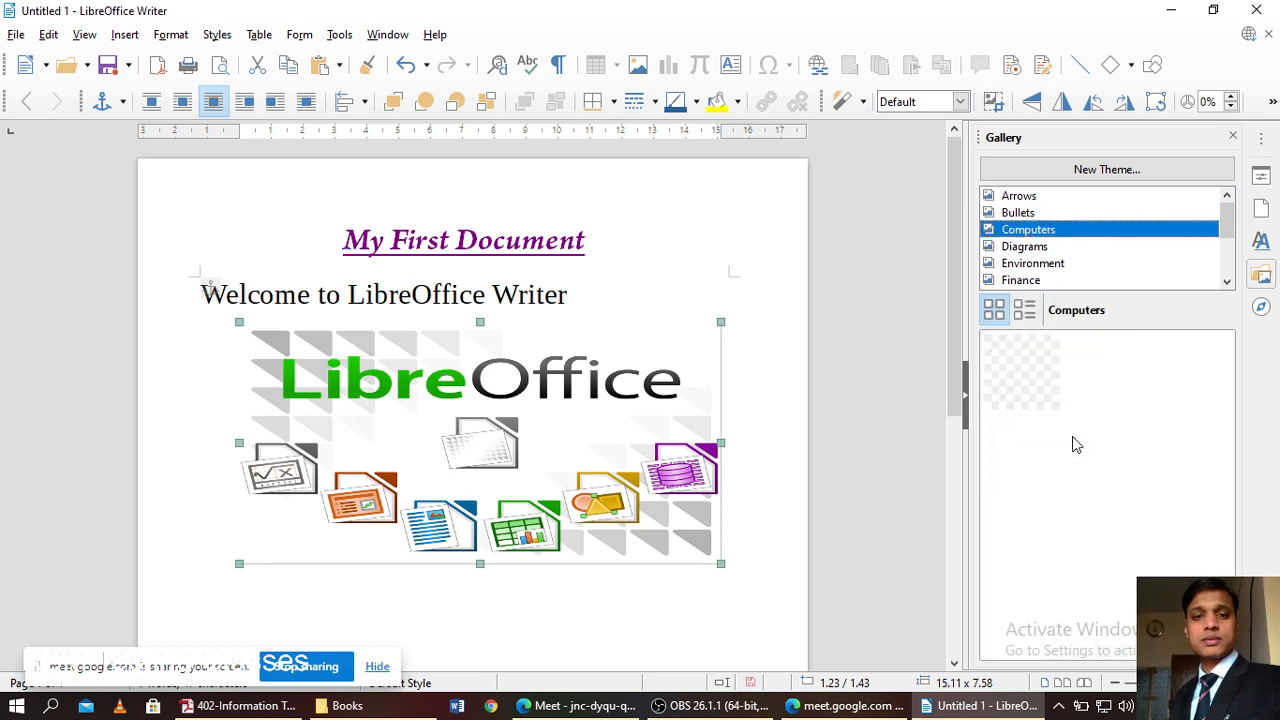
pyautogui.click(1080, 462)
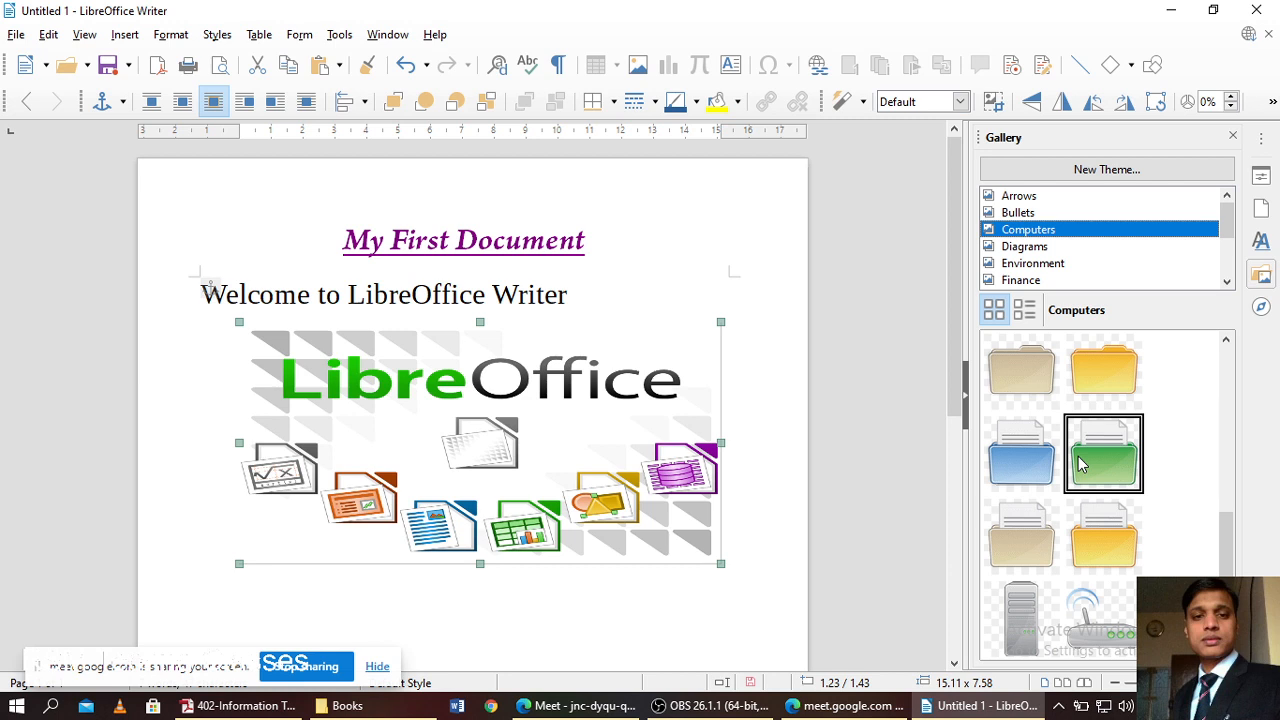
# - Browse the Gallery pictures in the Diagrams, Environment and Finance themes
pyautogui.click(1022, 247)
pyautogui.scroll(-10, 1100, 400)
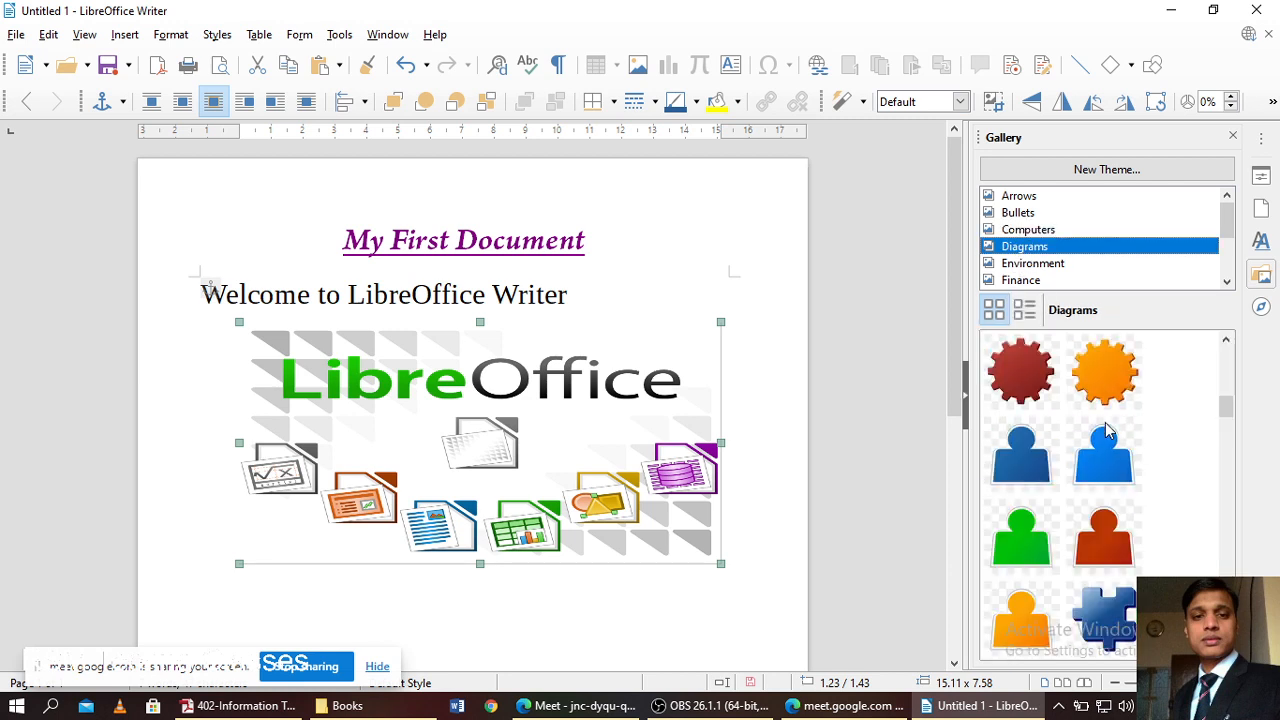
pyautogui.scroll(-5, 1105, 420)
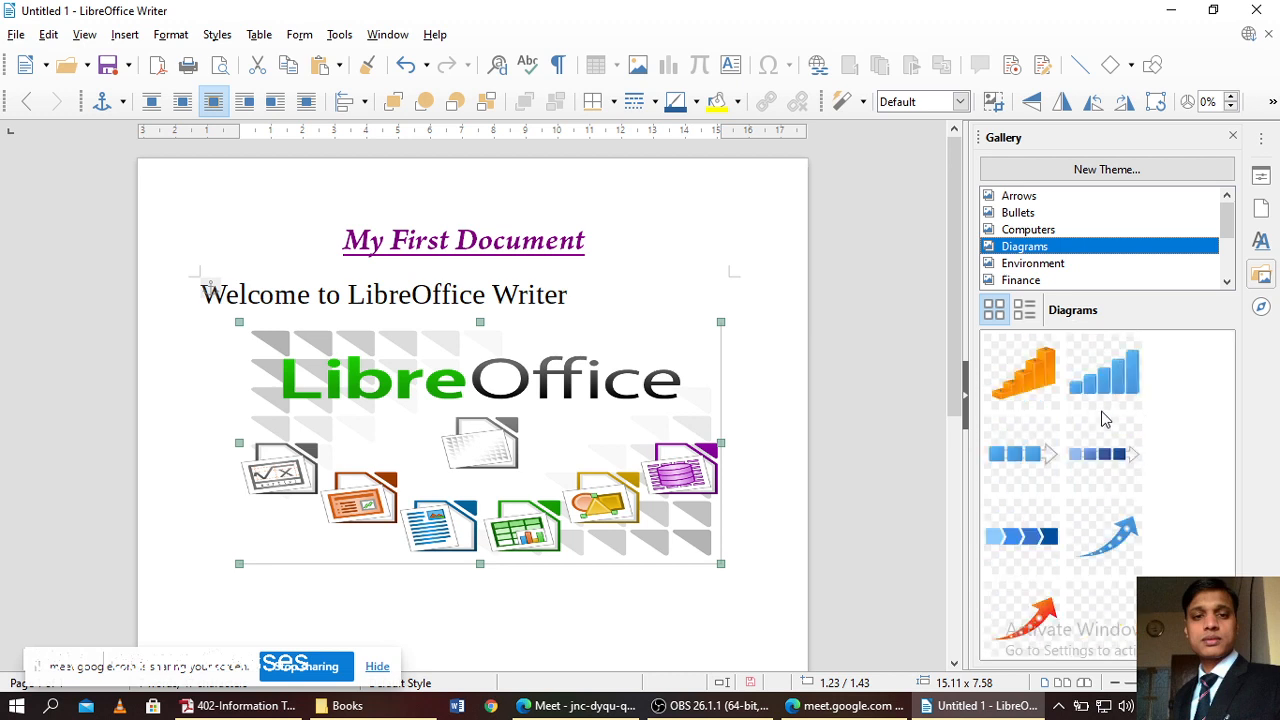
pyautogui.click(1036, 265)
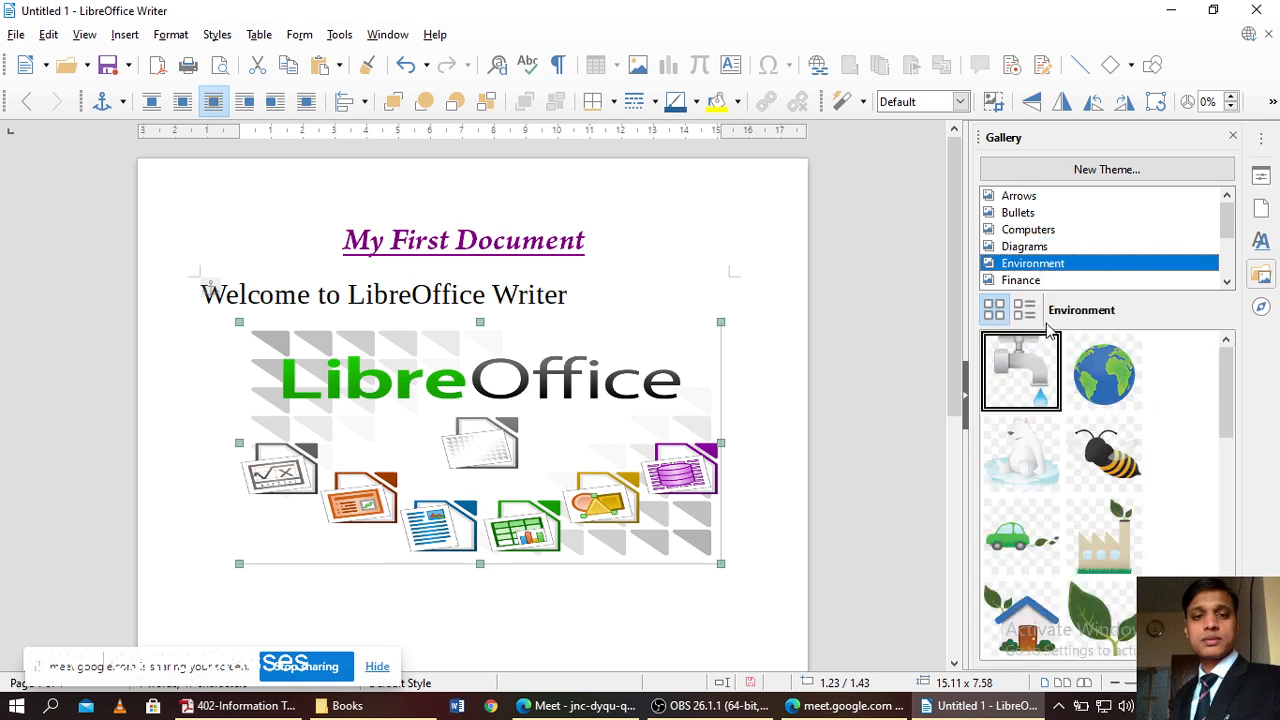
pyautogui.scroll(-5, 1102, 450)
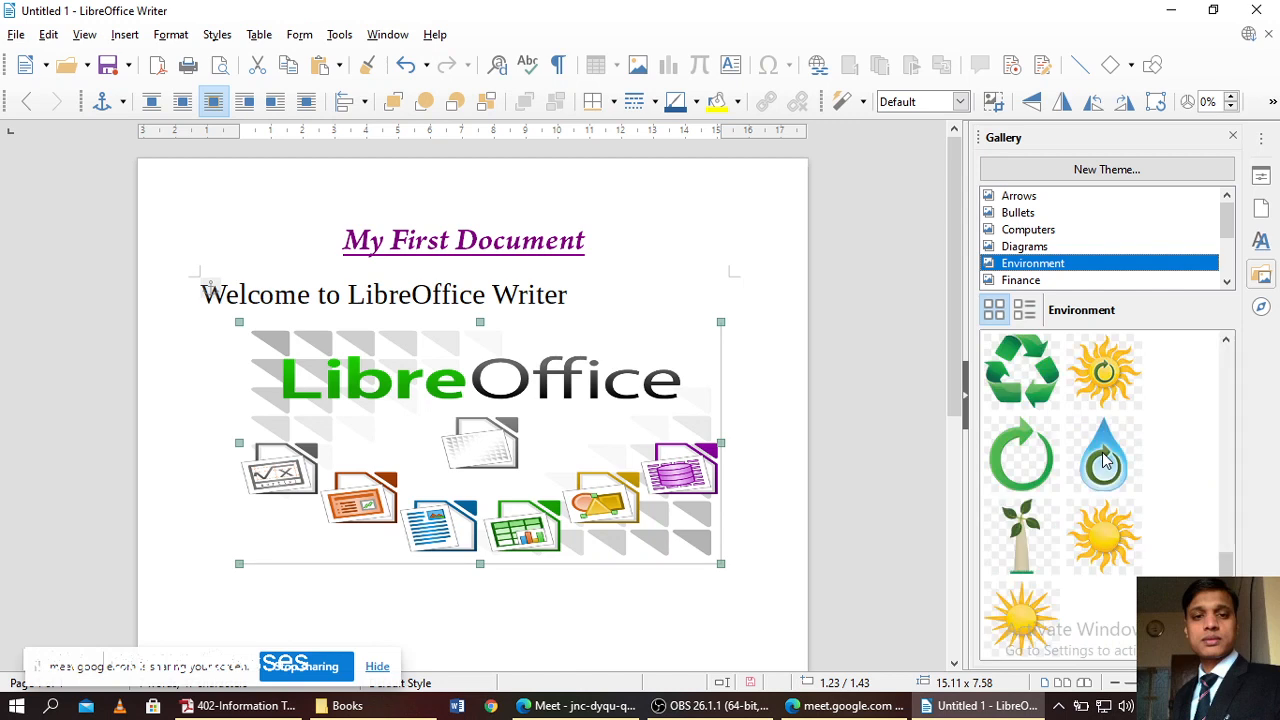
pyautogui.click(1021, 280)
pyautogui.moveTo(1233, 240); pyautogui.dragTo(1226, 284)
pyautogui.scroll(-6, 1150, 420)
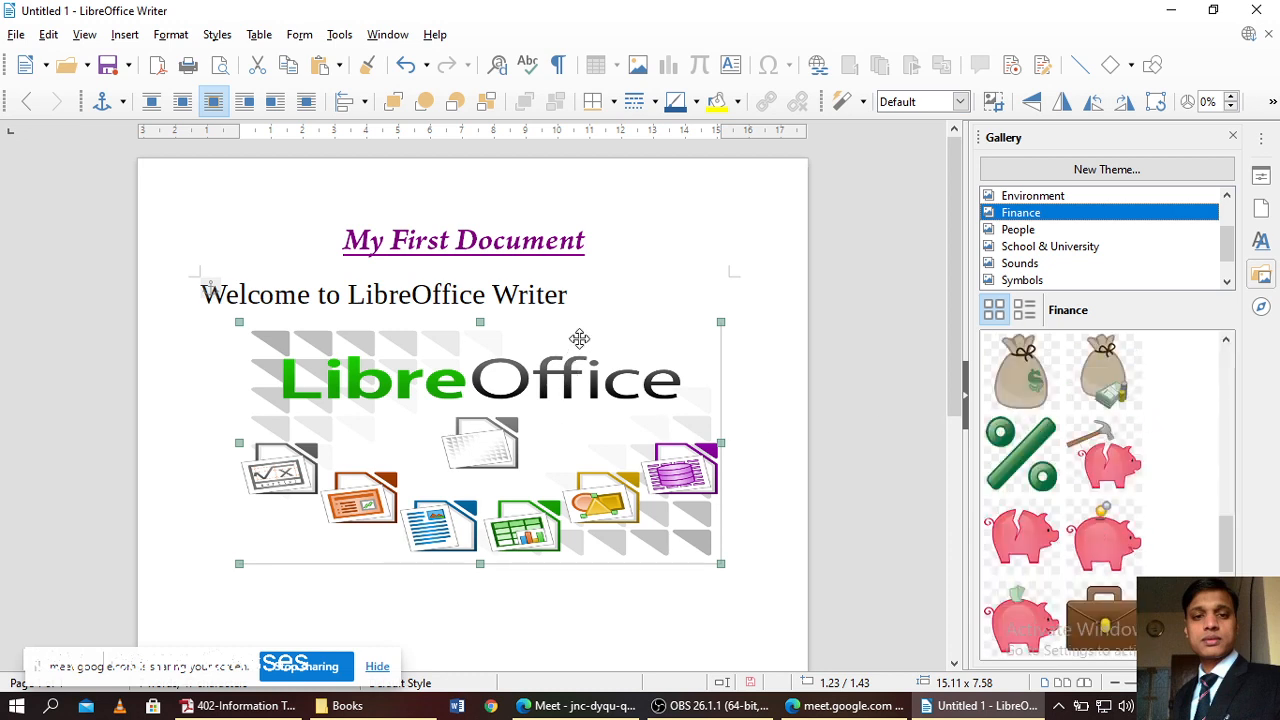
# - Shrink the LibreOffice picture to about 13.64 × 6.84 cm from its lower-left corner and open it for editing with the external tool
pyautogui.doubleClick(408, 420)
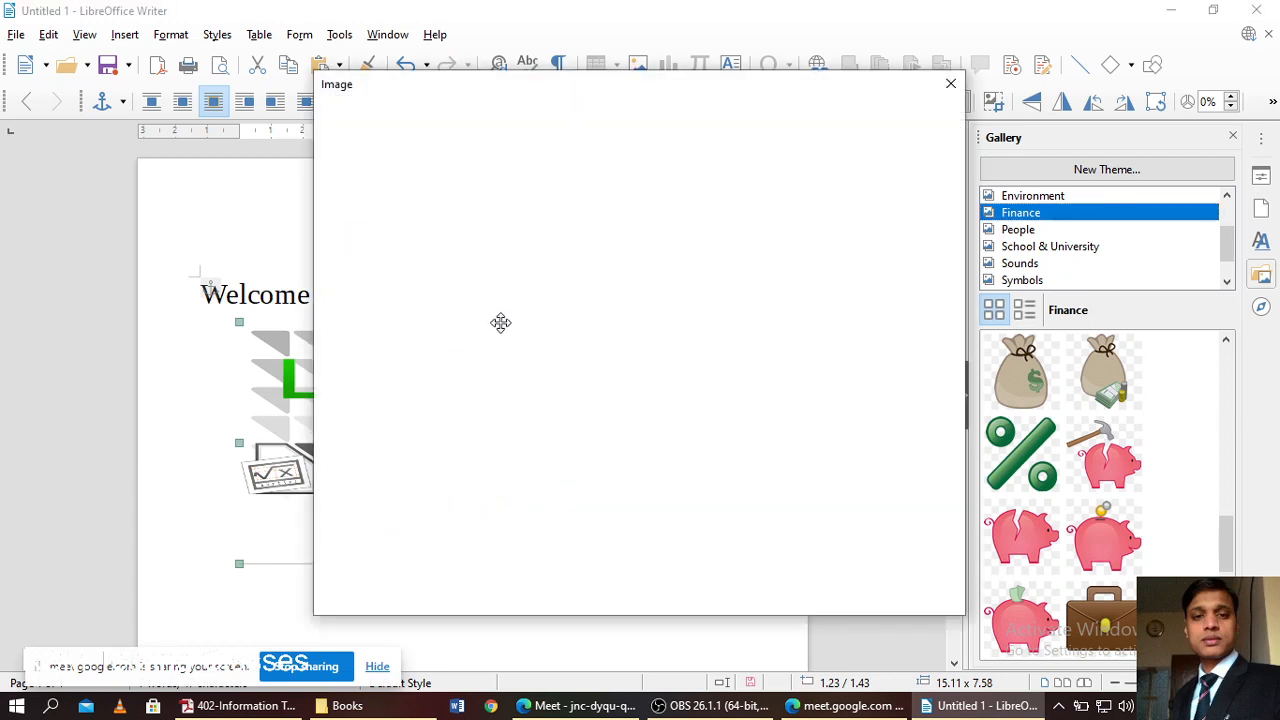
pyautogui.click(951, 81)
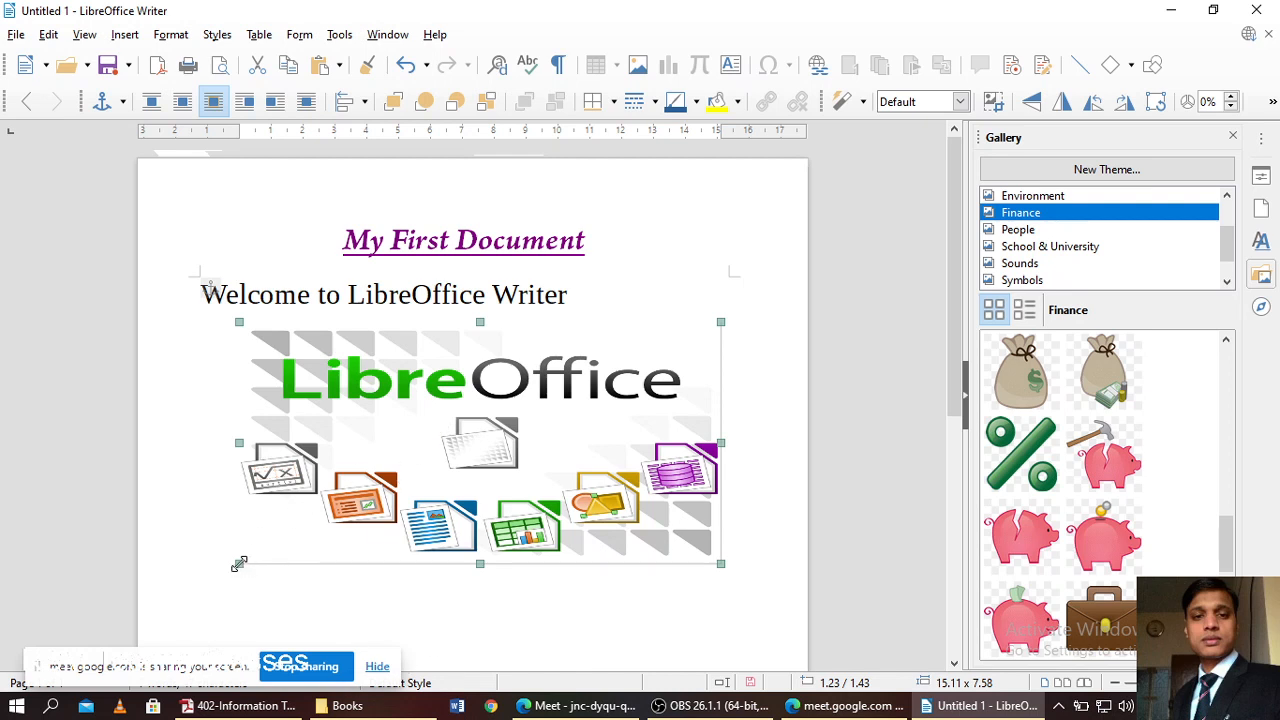
pyautogui.moveTo(239, 564); pyautogui.dragTo(286, 540)
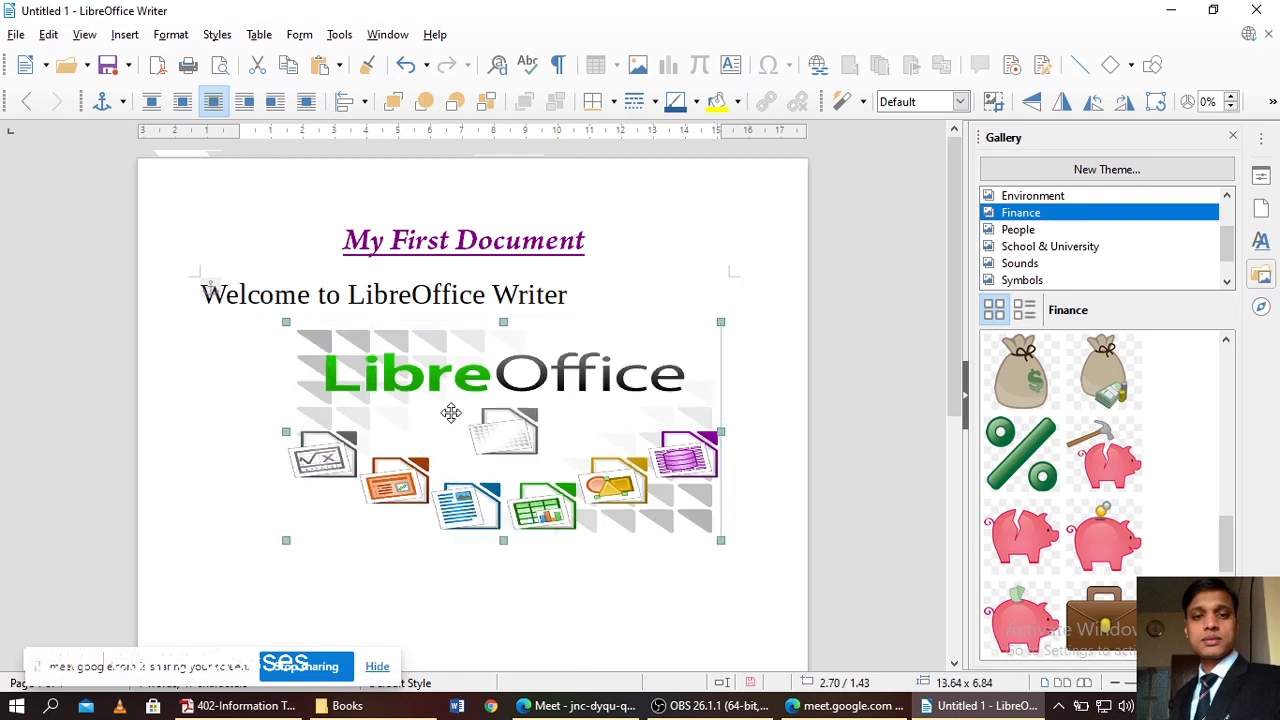
pyautogui.rightClick(440, 386)
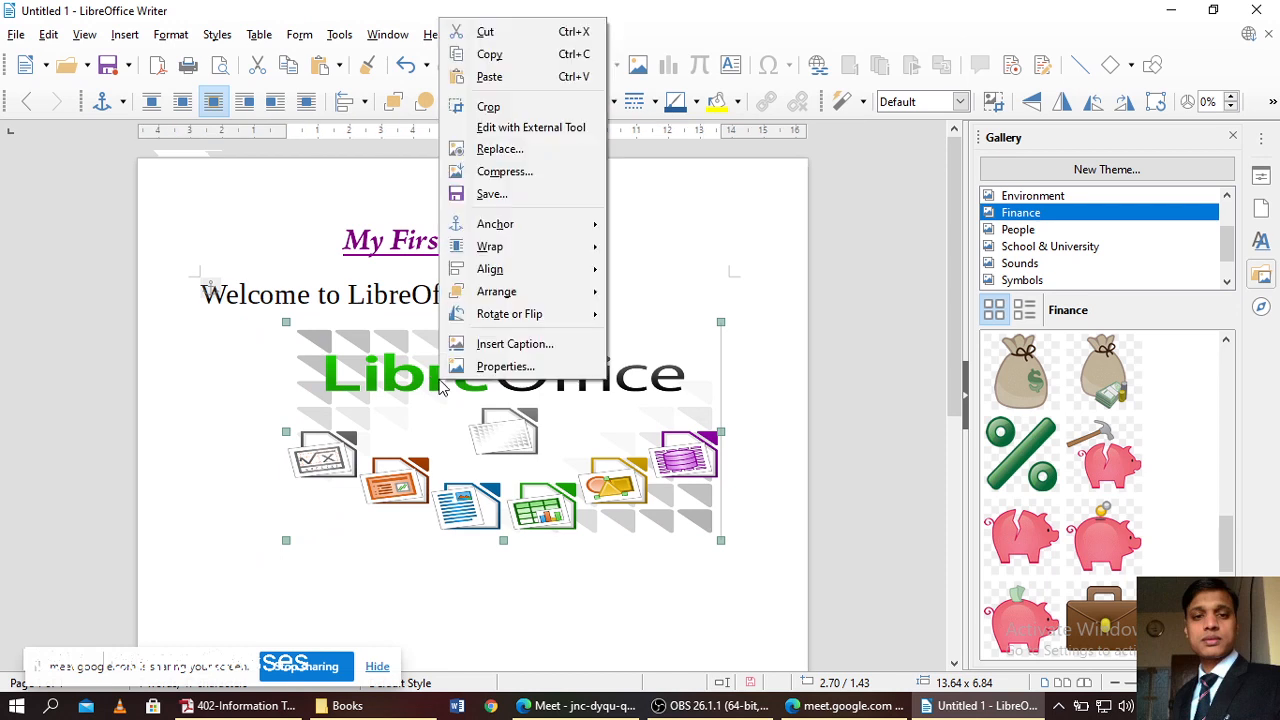
pyautogui.click(528, 129)
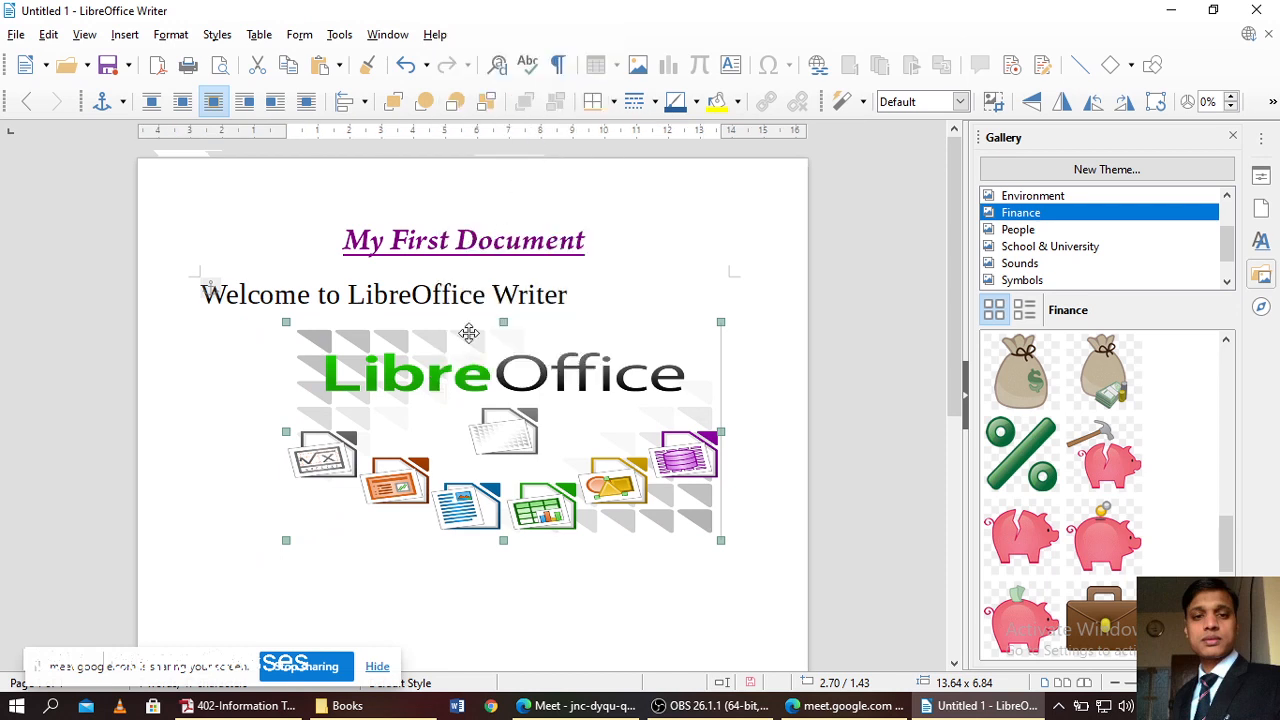
# - Add the caption "LibreOffice Writer" below the picture with the Figure category and Arabic numbering, and close the Gallery
pyautogui.rightClick(455, 381)
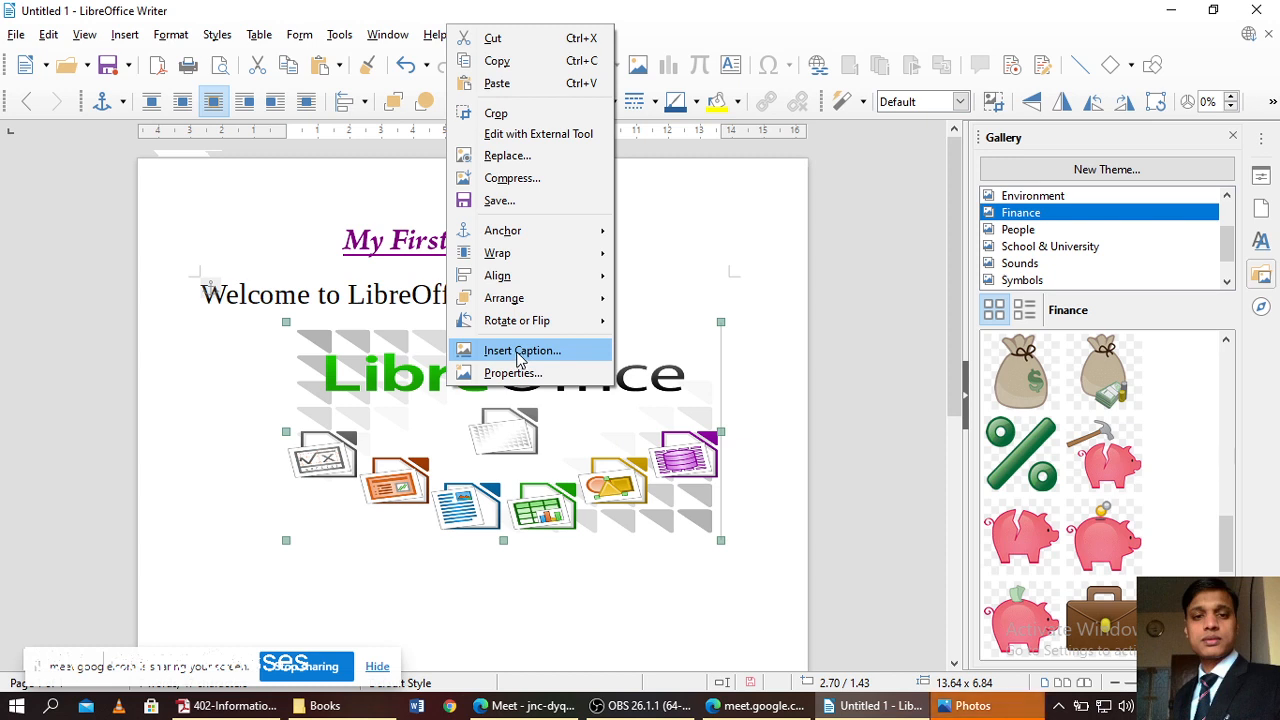
pyautogui.click(517, 353)
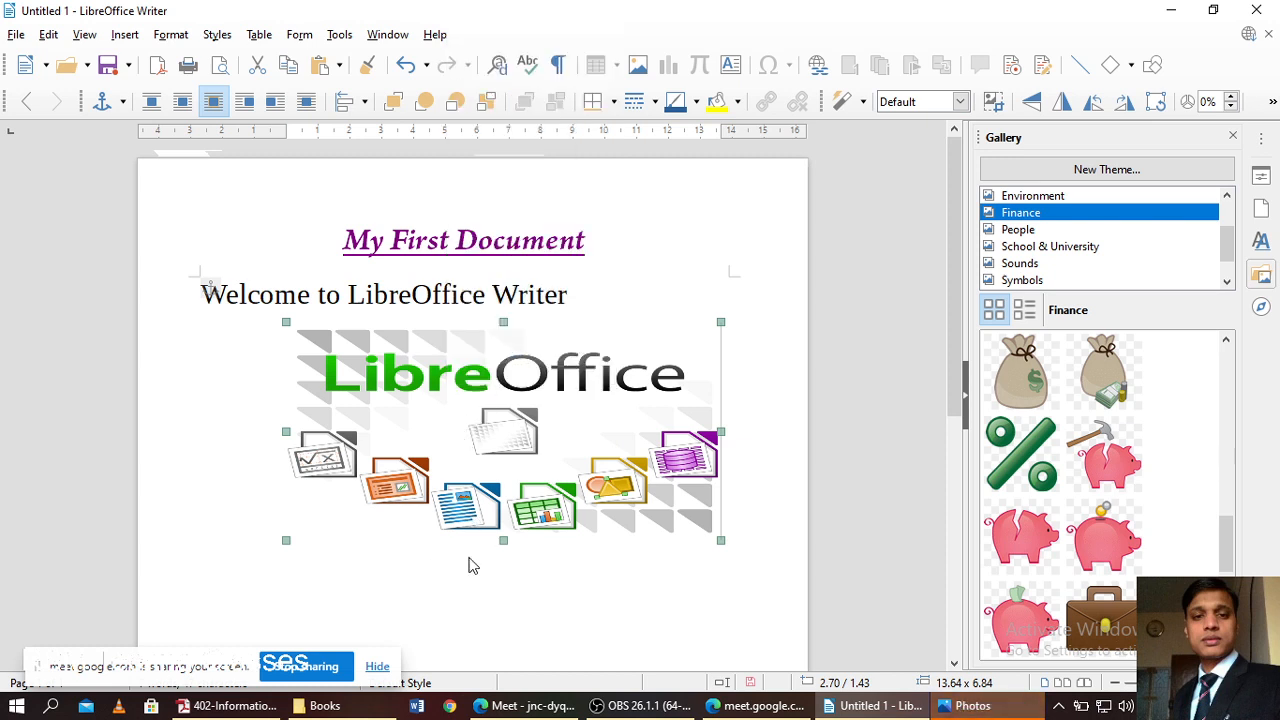
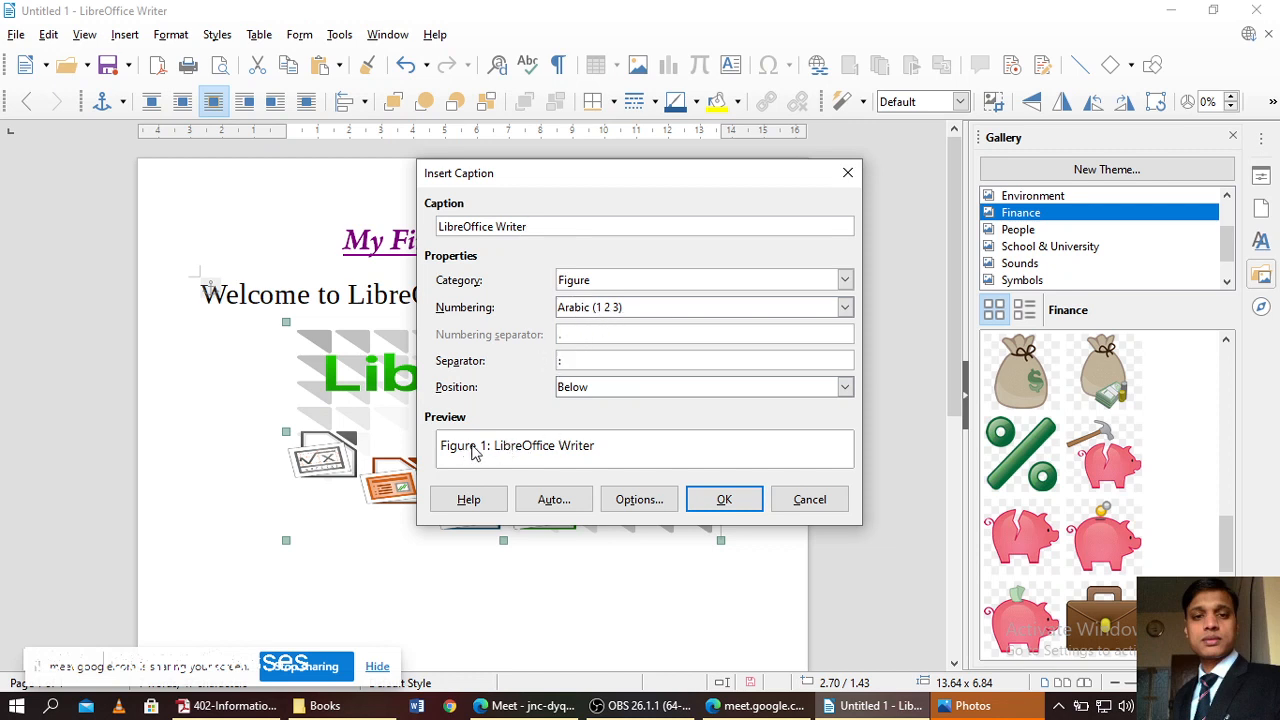
pyautogui.click(724, 502)
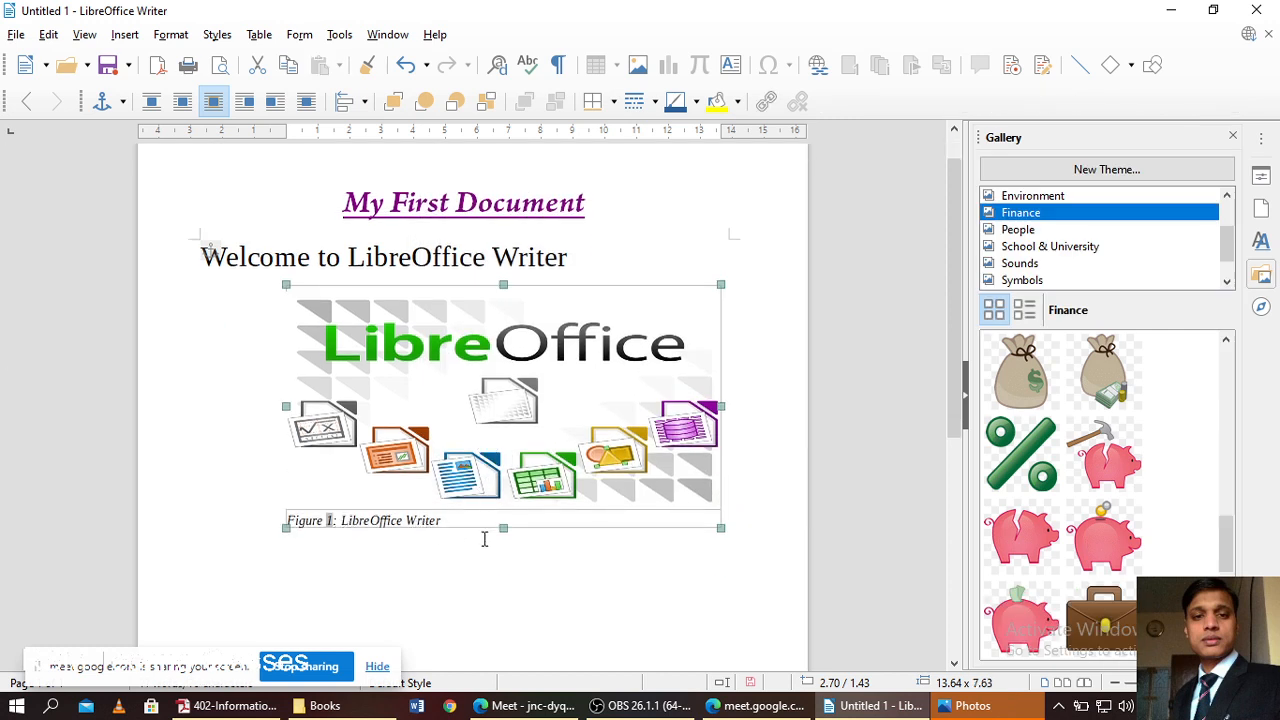
pyautogui.click(1233, 136)
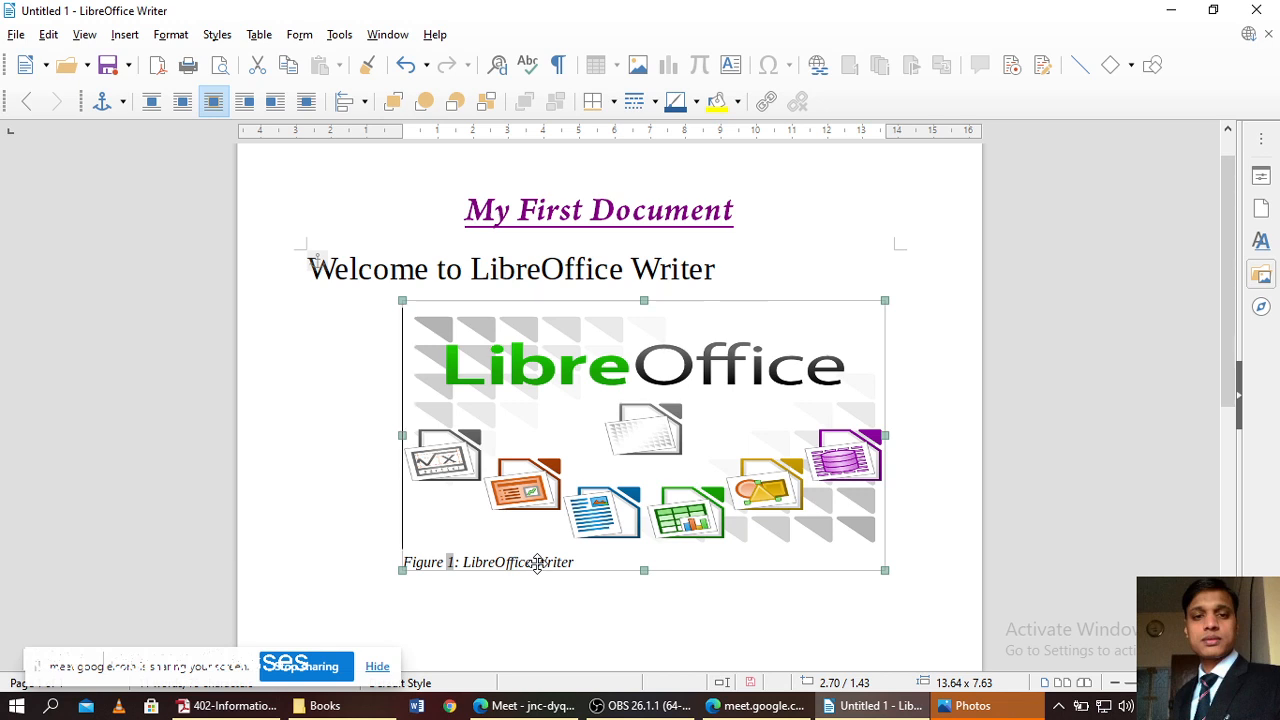
# - Open the Frame properties of the captioned picture, look at the size and anchor settings, and close the dialog
pyautogui.click(555, 402)
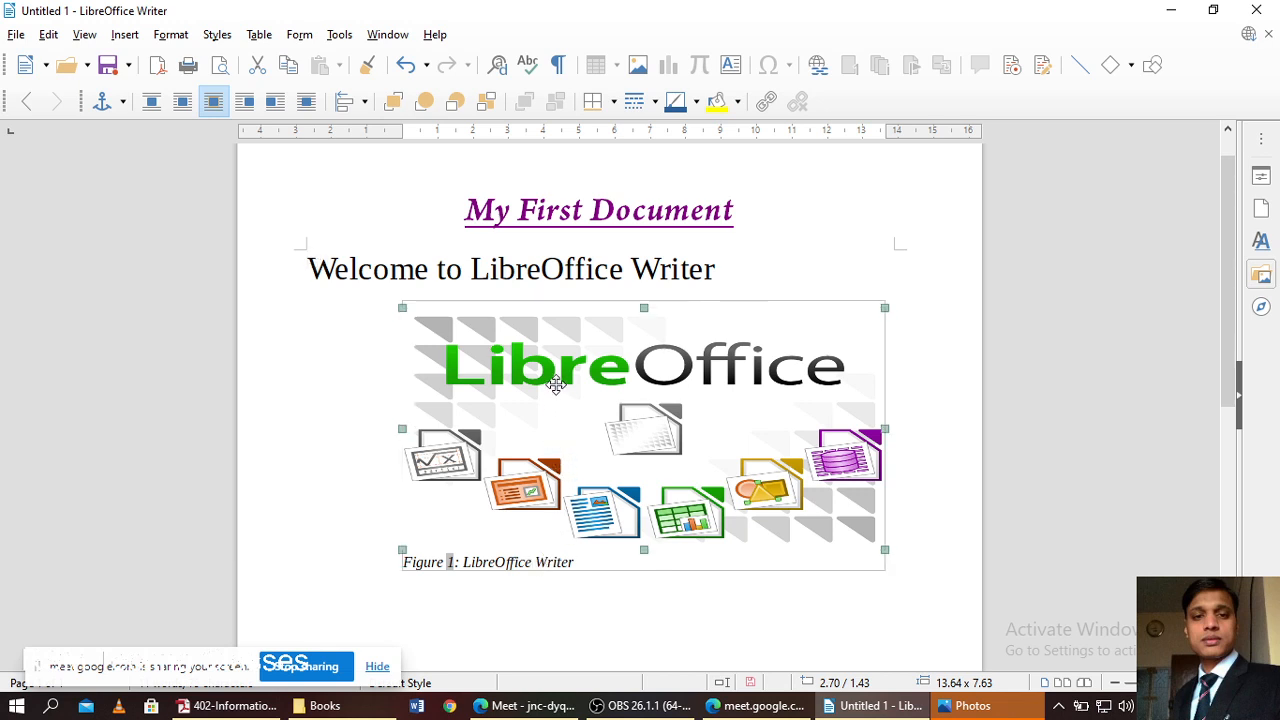
pyautogui.doubleClick(557, 385)
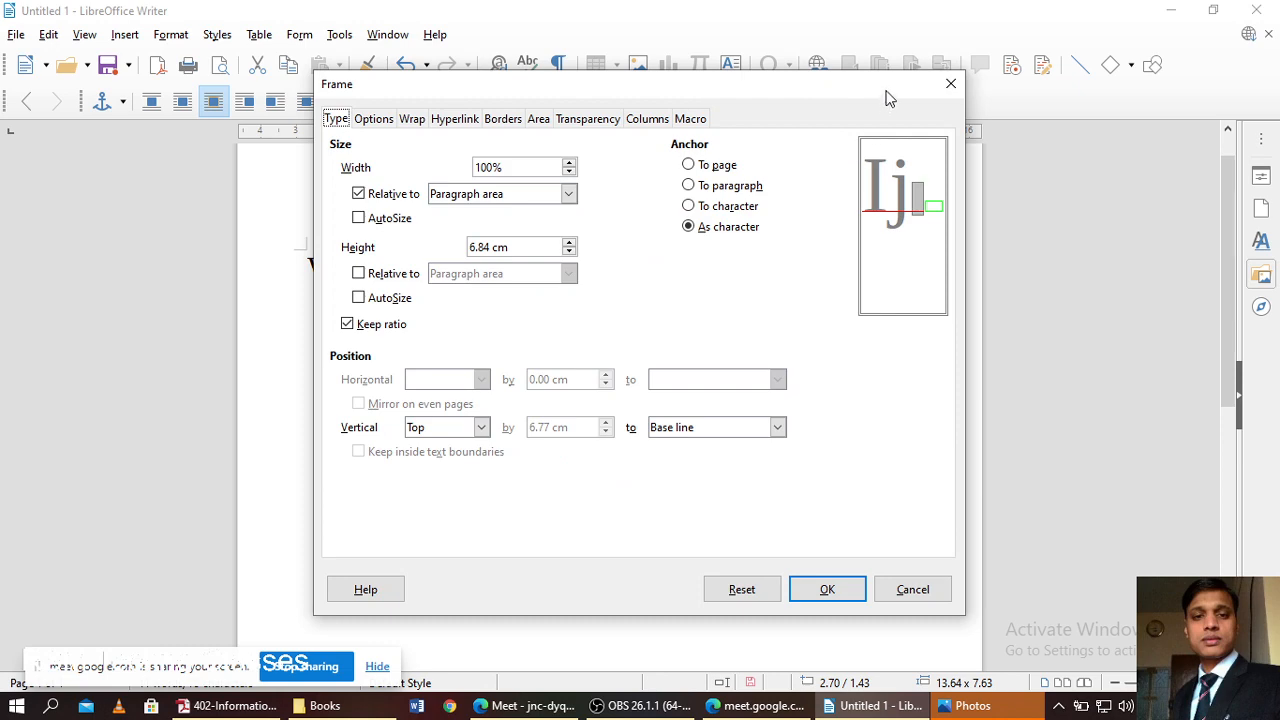
pyautogui.click(950, 83)
# - Look through the wrap and arrange commands available for the caption frame and the picture inside it
pyautogui.rightClick(639, 372)
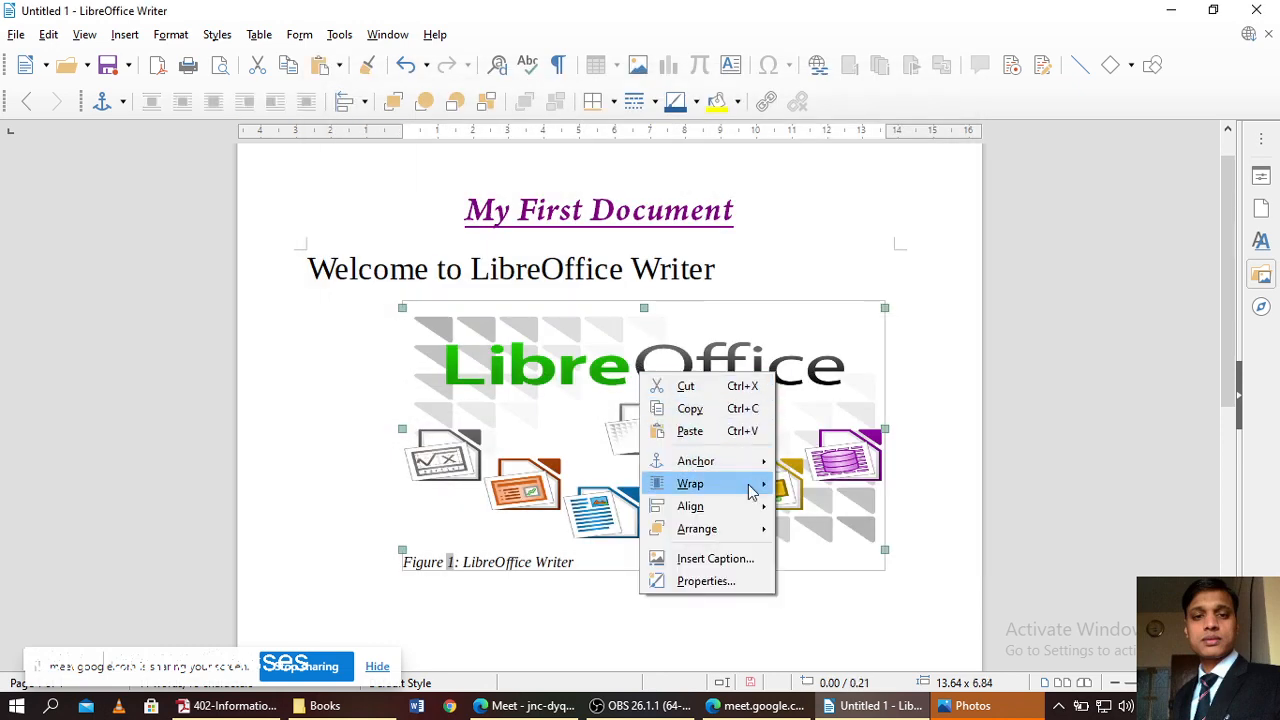
pyautogui.moveTo(743, 490)
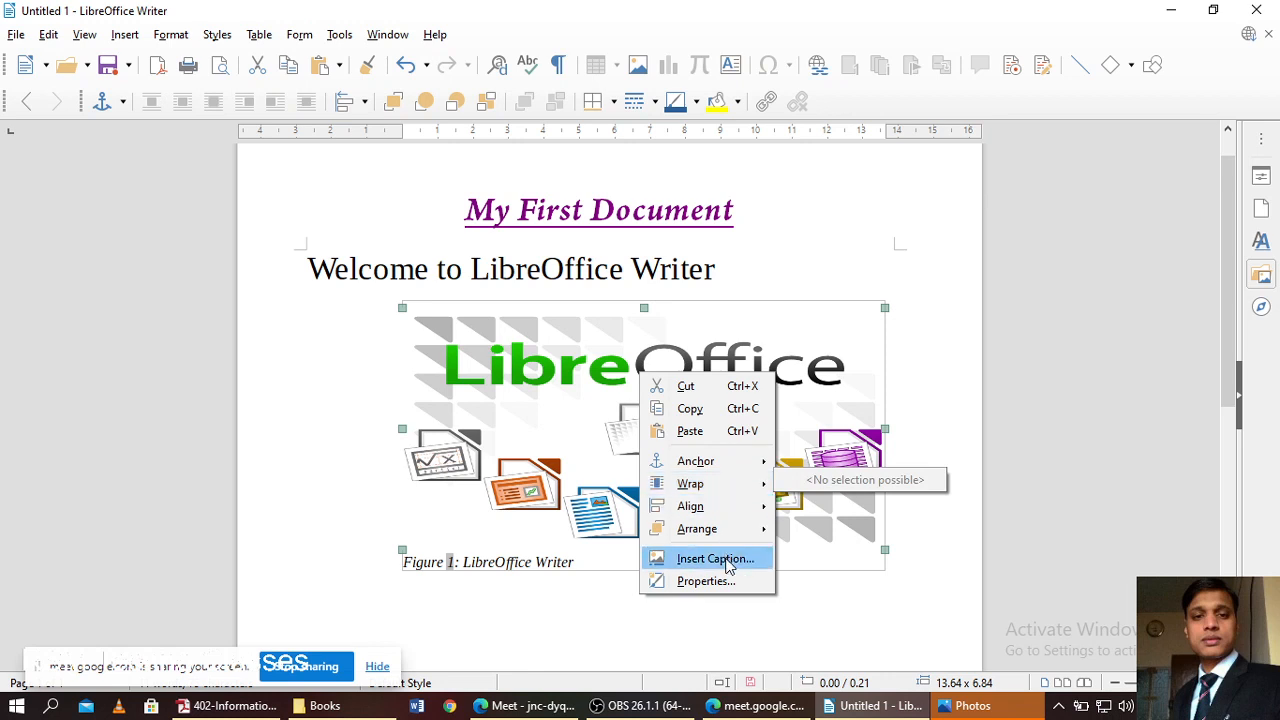
pyautogui.click(543, 366)
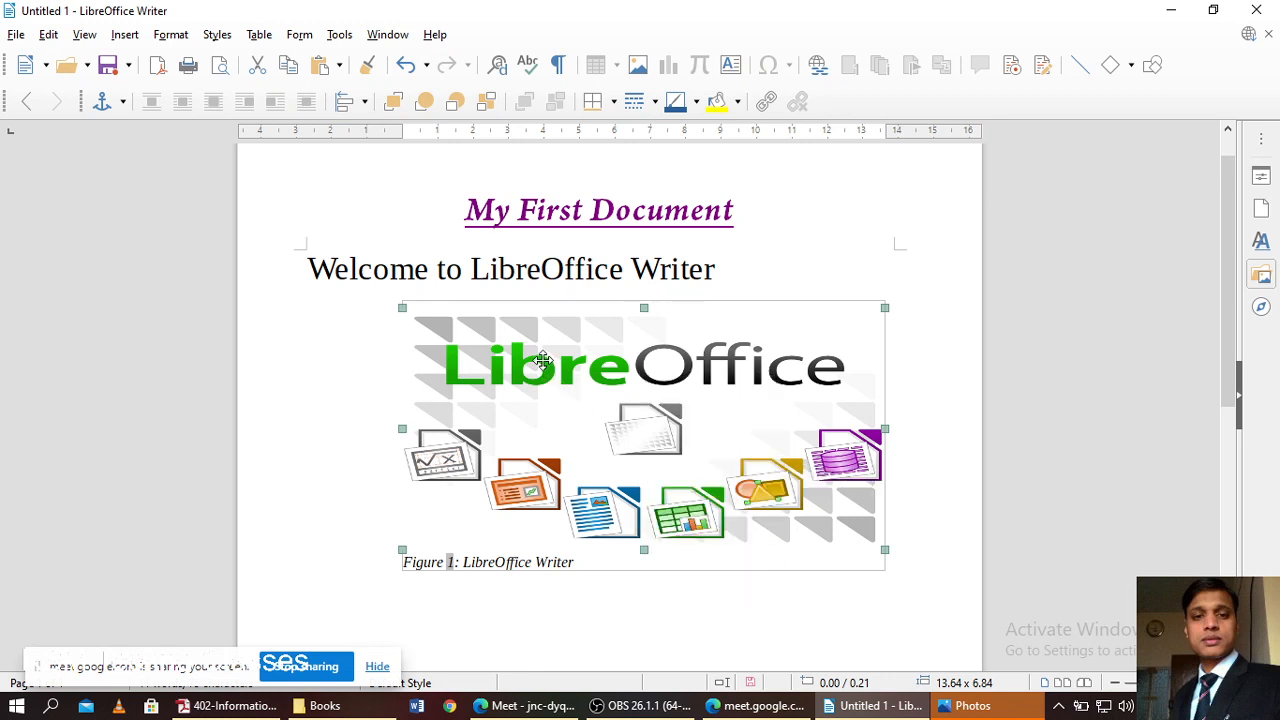
pyautogui.click(612, 610)
pyautogui.rightClick(563, 368)
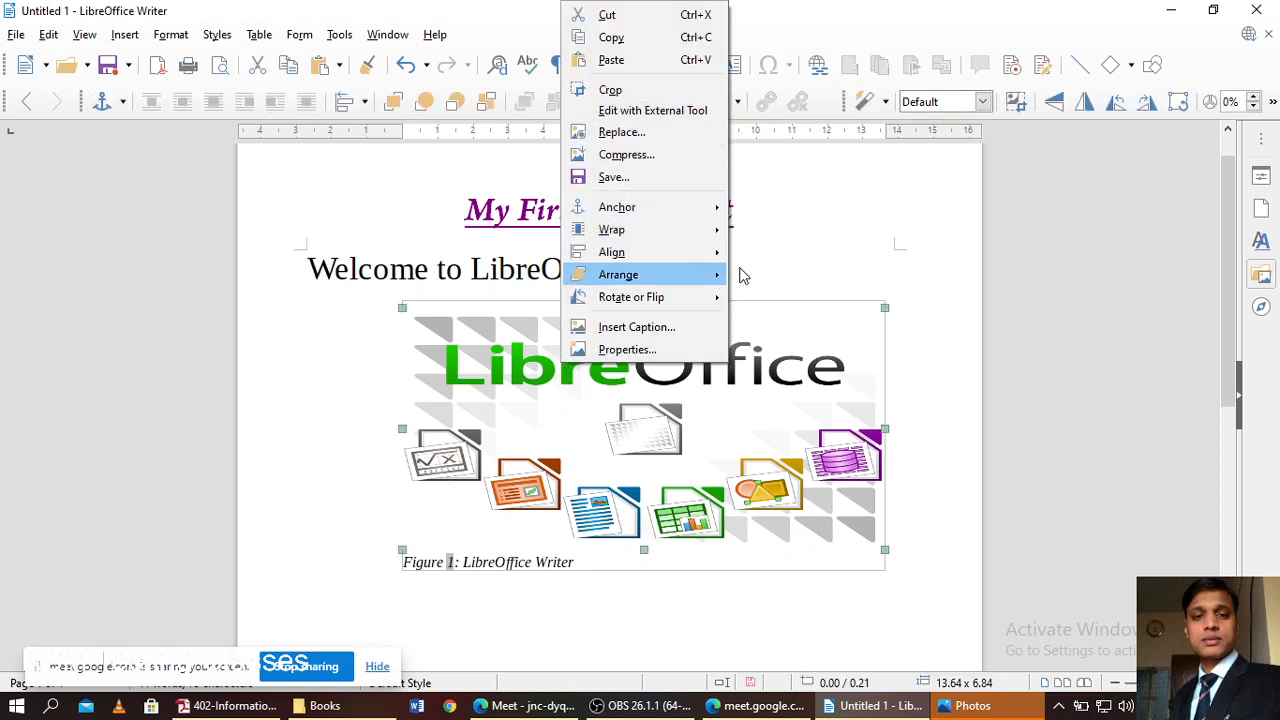
pyautogui.click(648, 424)
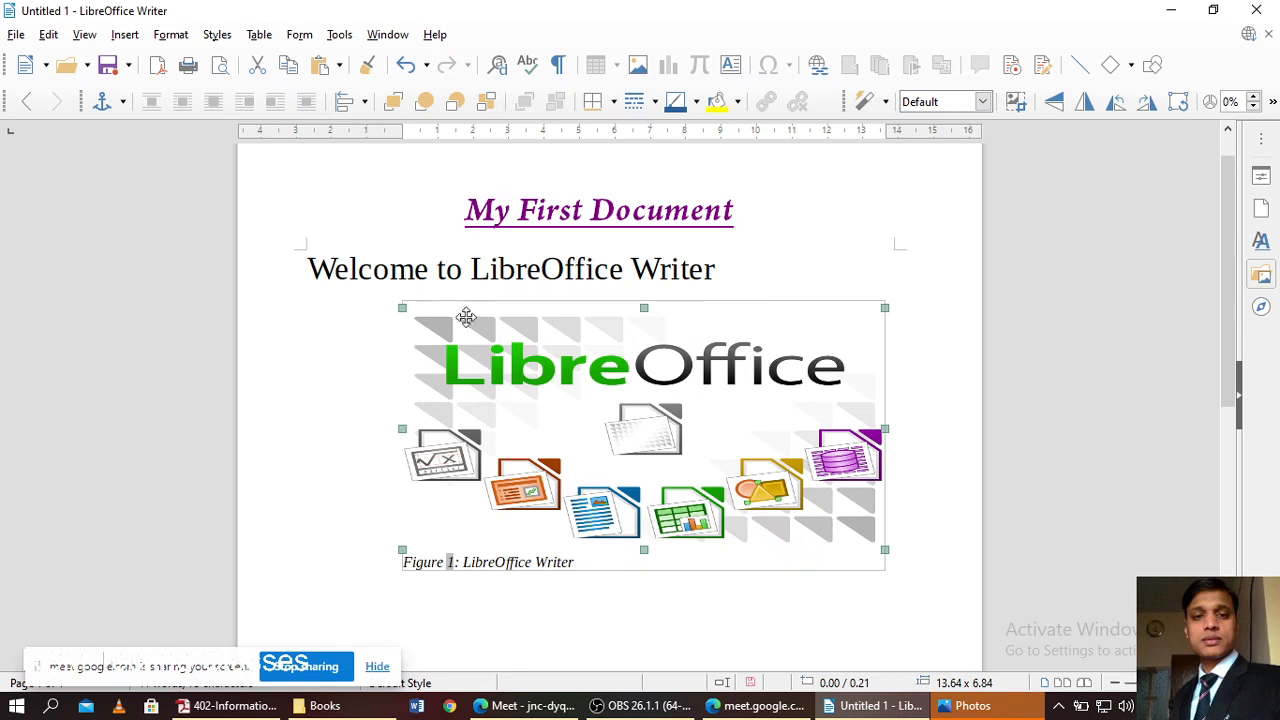
# - Select the whole line "Welcome to LibreOffice Writer" and copy it
pyautogui.click(308, 268)
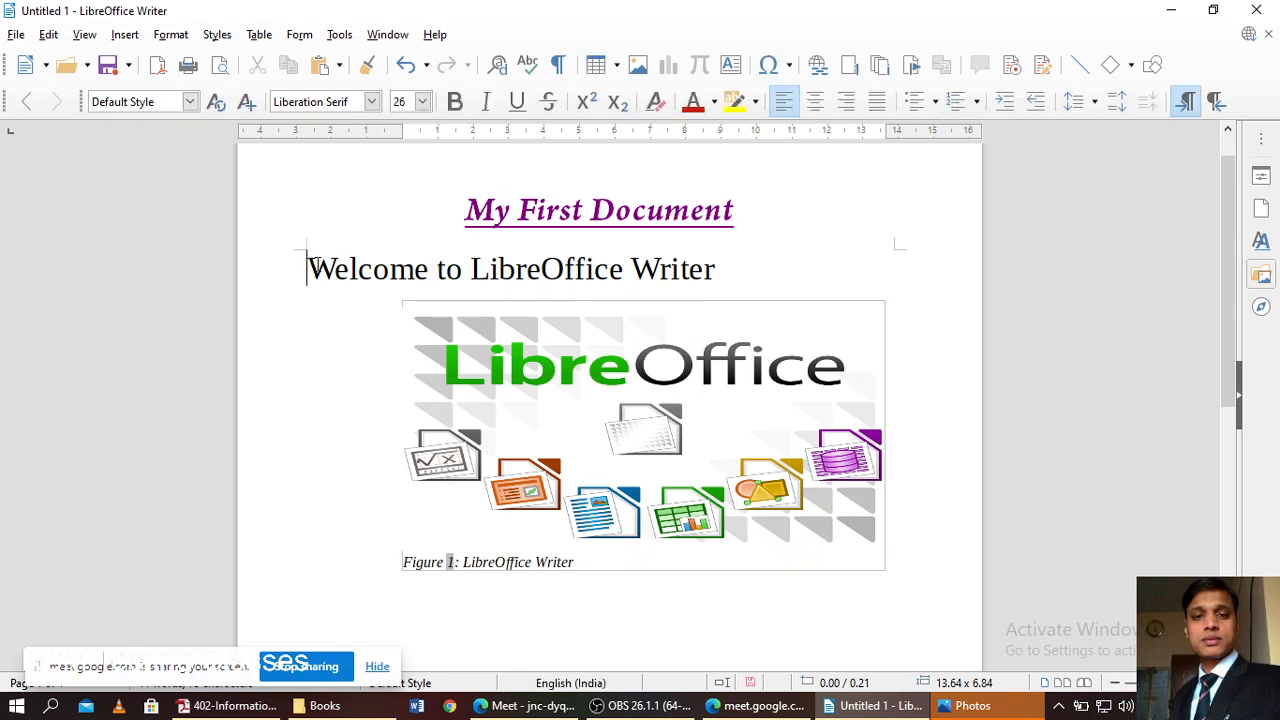
pyautogui.keyDown('shift'); pyautogui.click(714, 268); pyautogui.keyUp('shift')
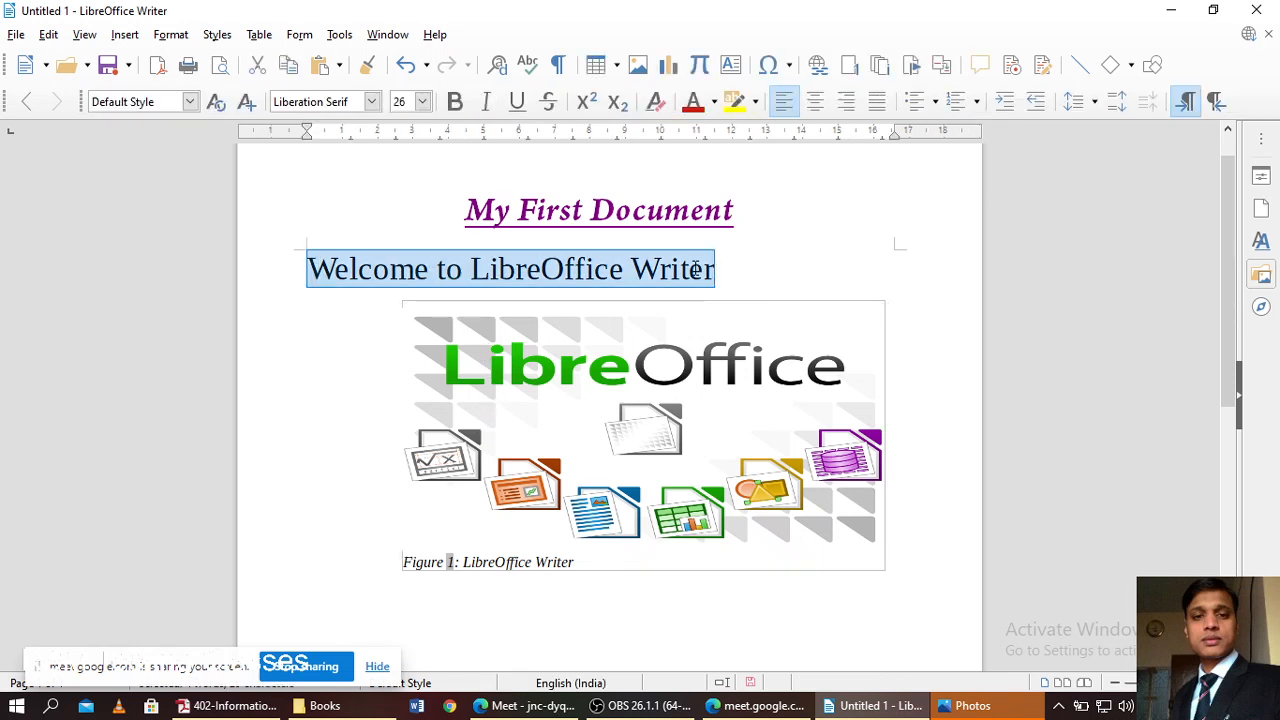
pyautogui.rightClick(695, 268)
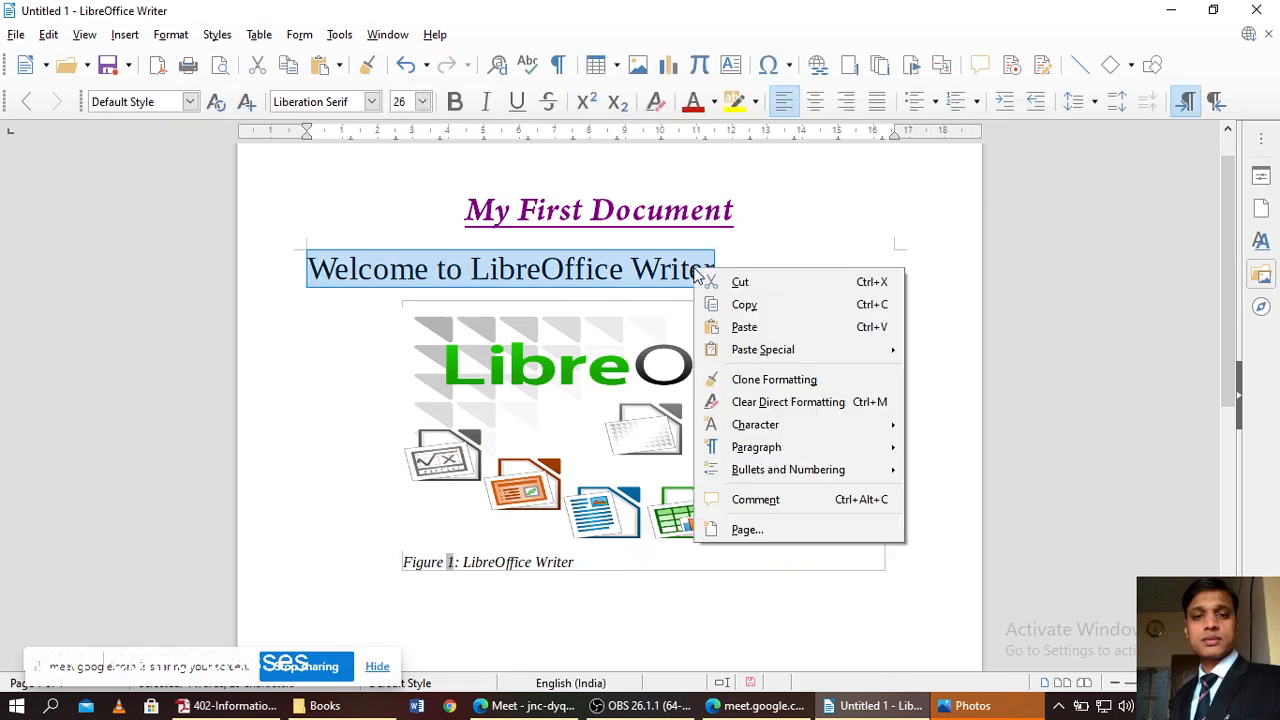
pyautogui.click(783, 305)
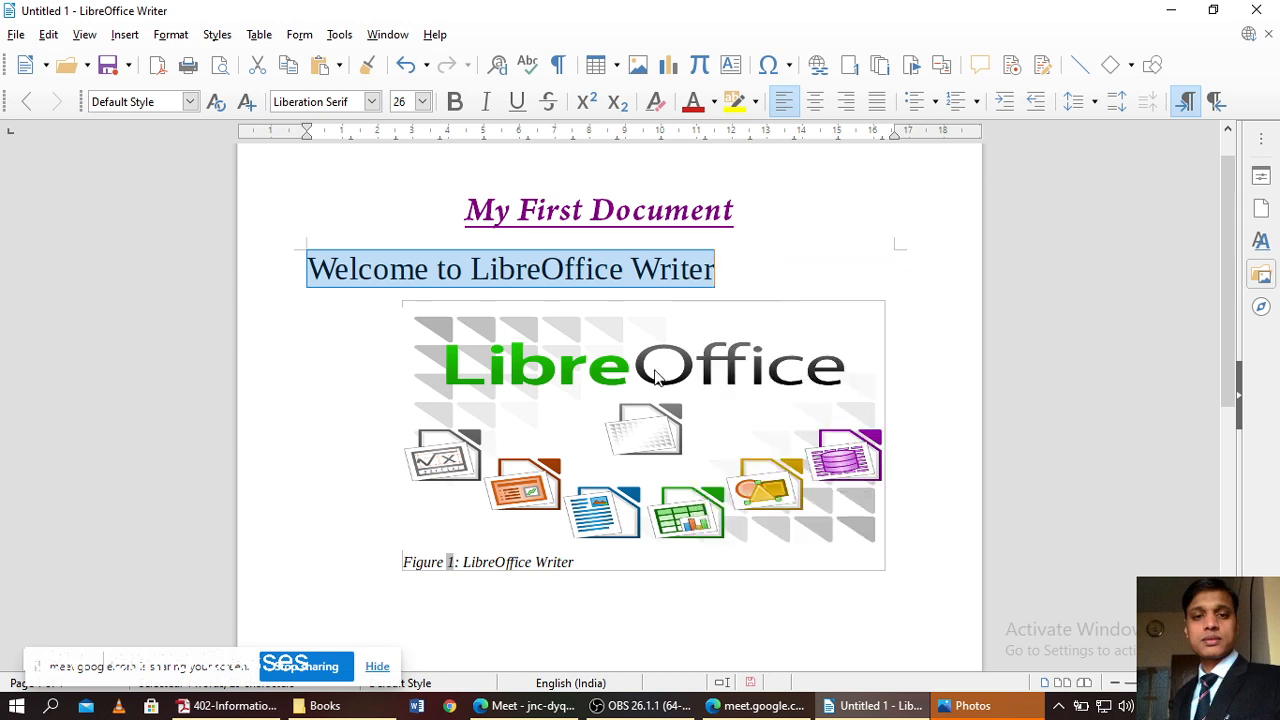
# - Open the Contour Editor for the captioned picture, look over its tools and preview zoom, and close it without editing the contour
pyautogui.rightClick(586, 380)
pyautogui.click(535, 392)
pyautogui.rightClick(535, 391)
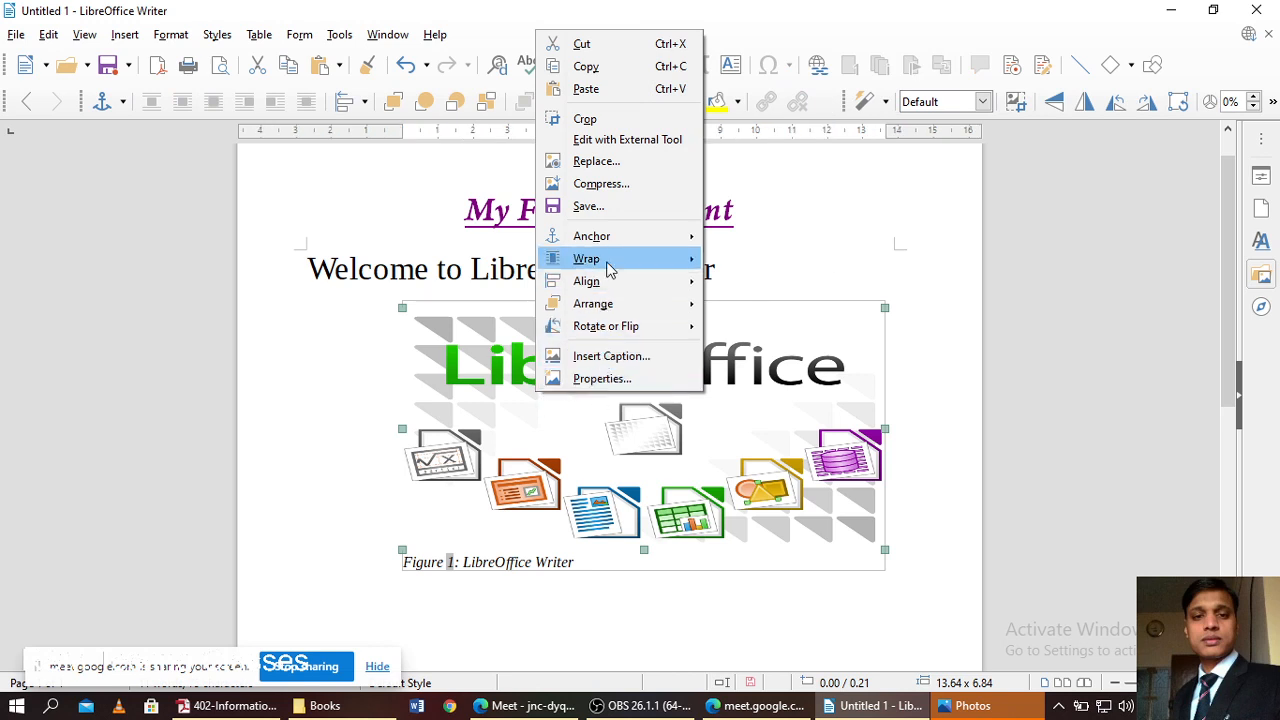
pyautogui.moveTo(610, 268)
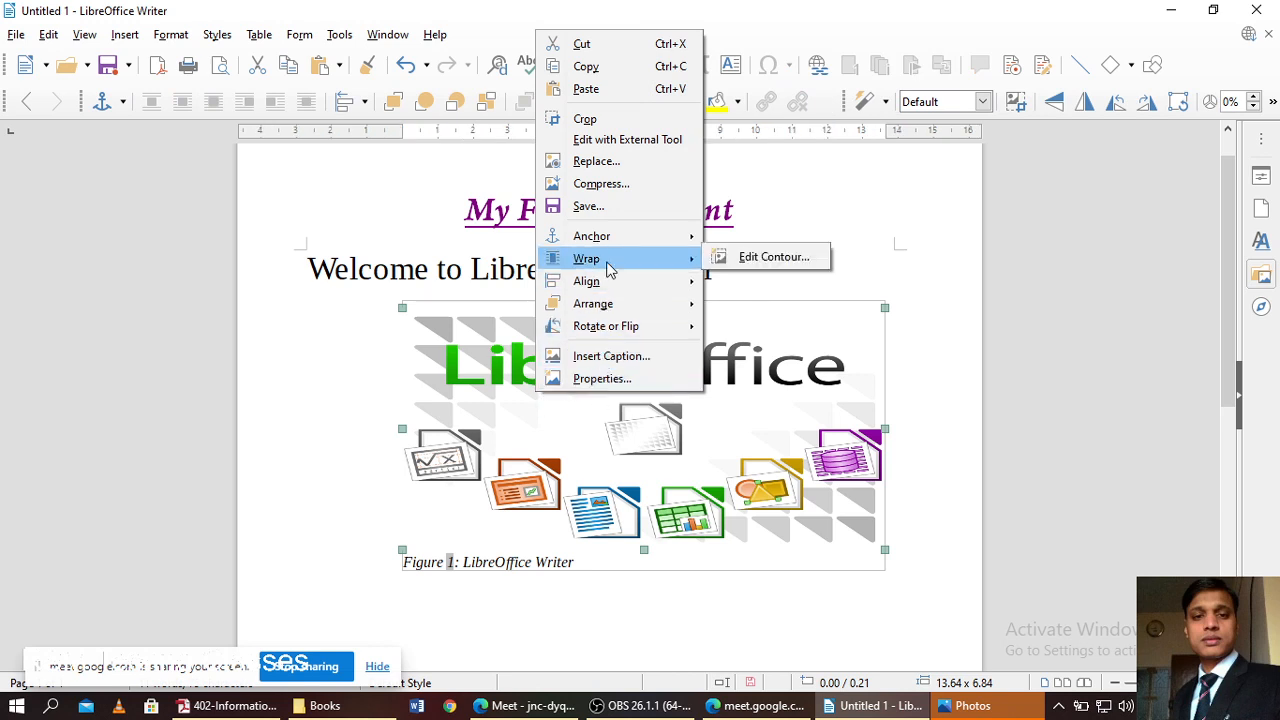
pyautogui.click(775, 258)
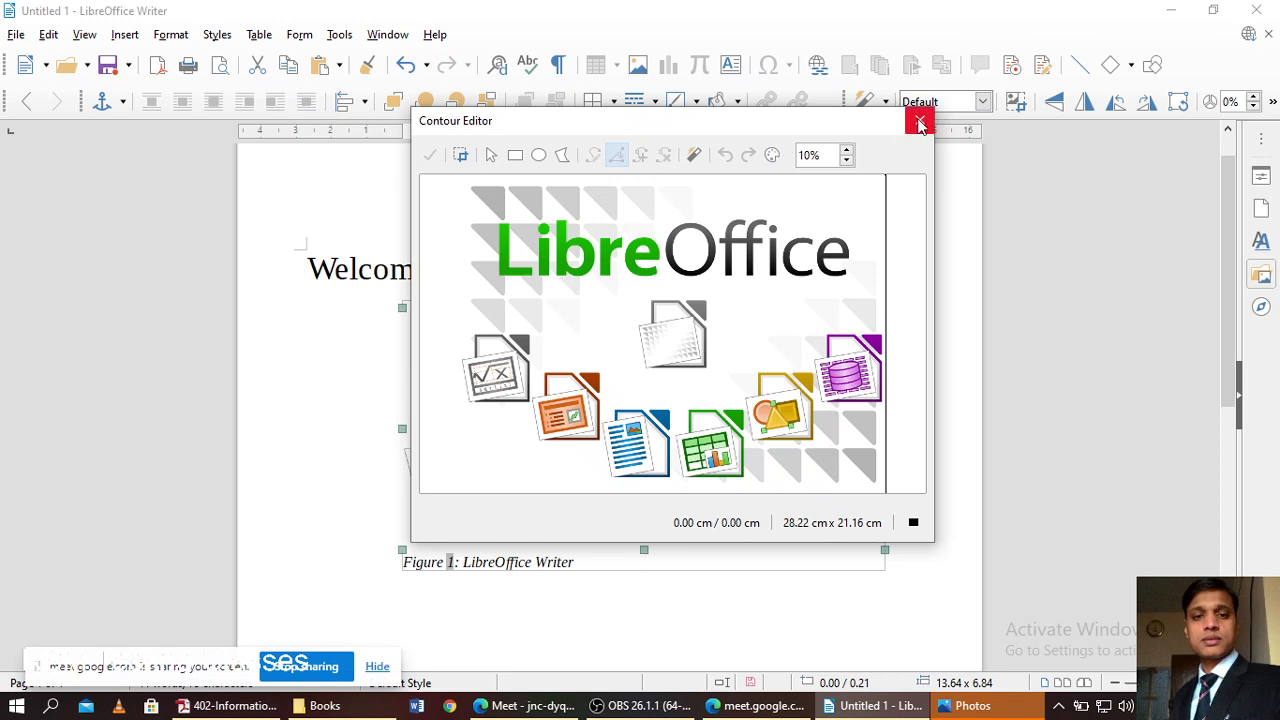
pyautogui.click(772, 155)
pyautogui.click(772, 155)
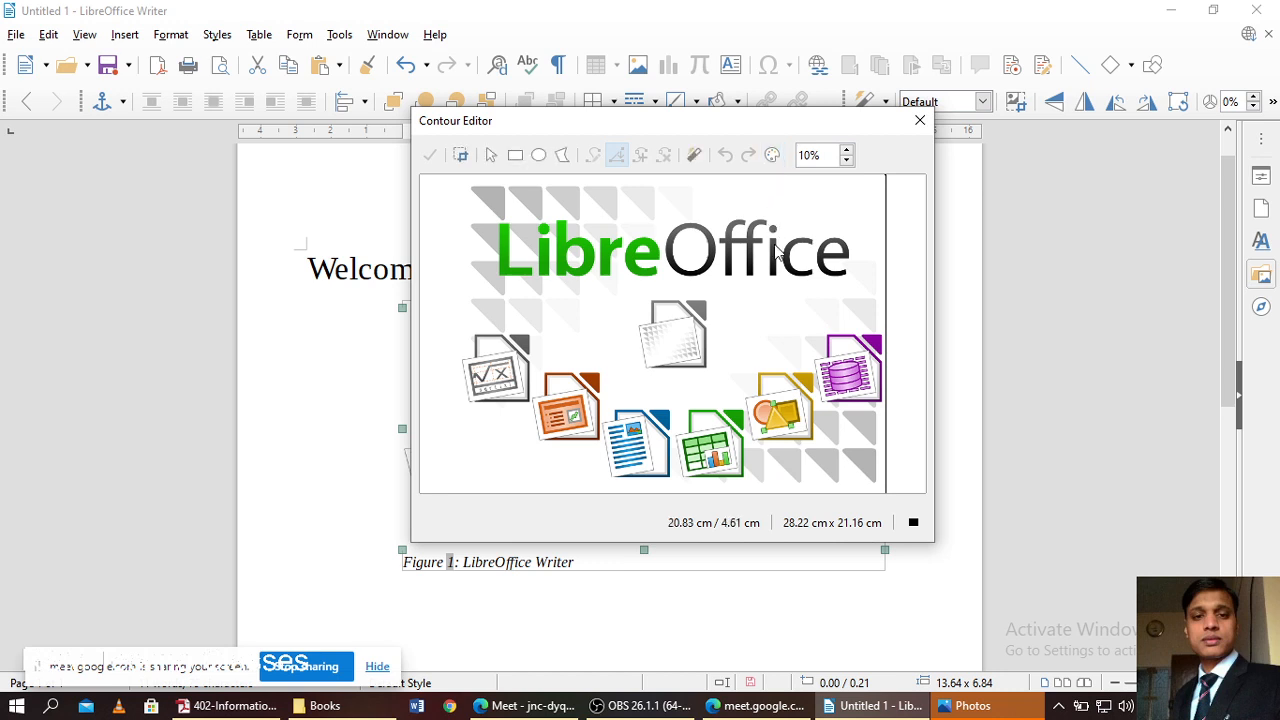
pyautogui.click(847, 152)
pyautogui.click(847, 152)
pyautogui.click(847, 152)
pyautogui.click(847, 155)
pyautogui.click(920, 120)
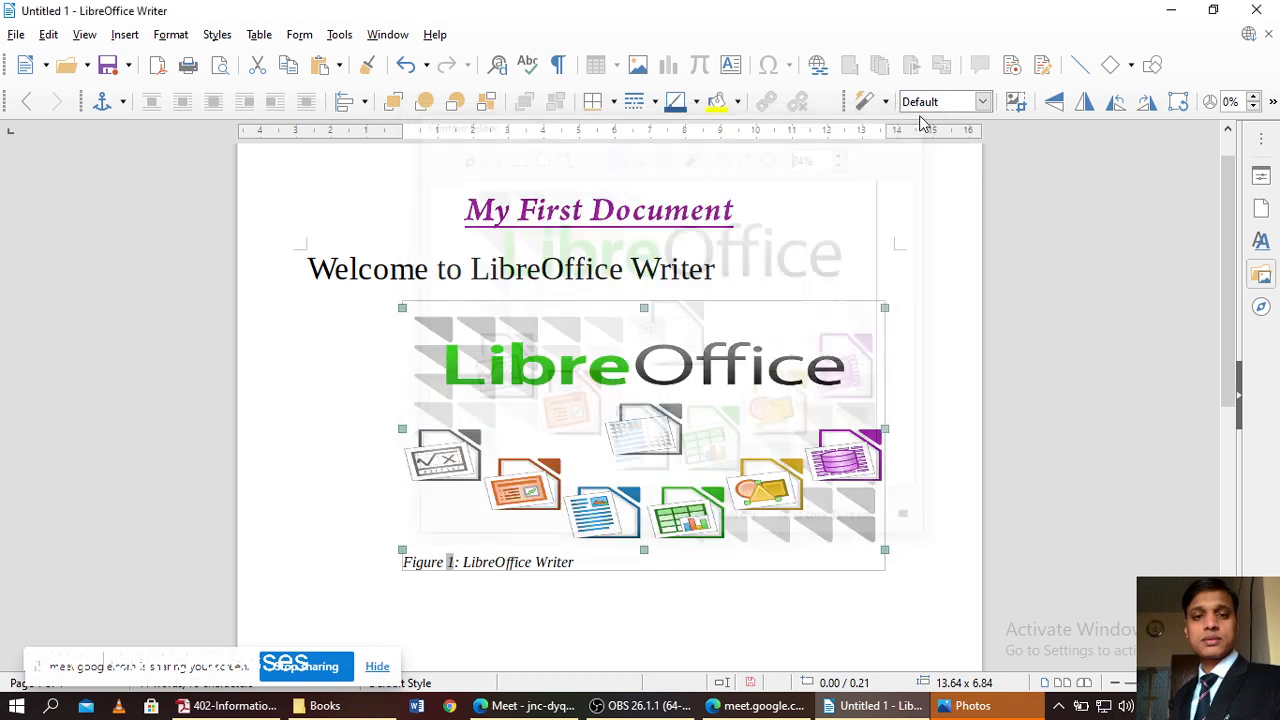
pyautogui.click(499, 269)
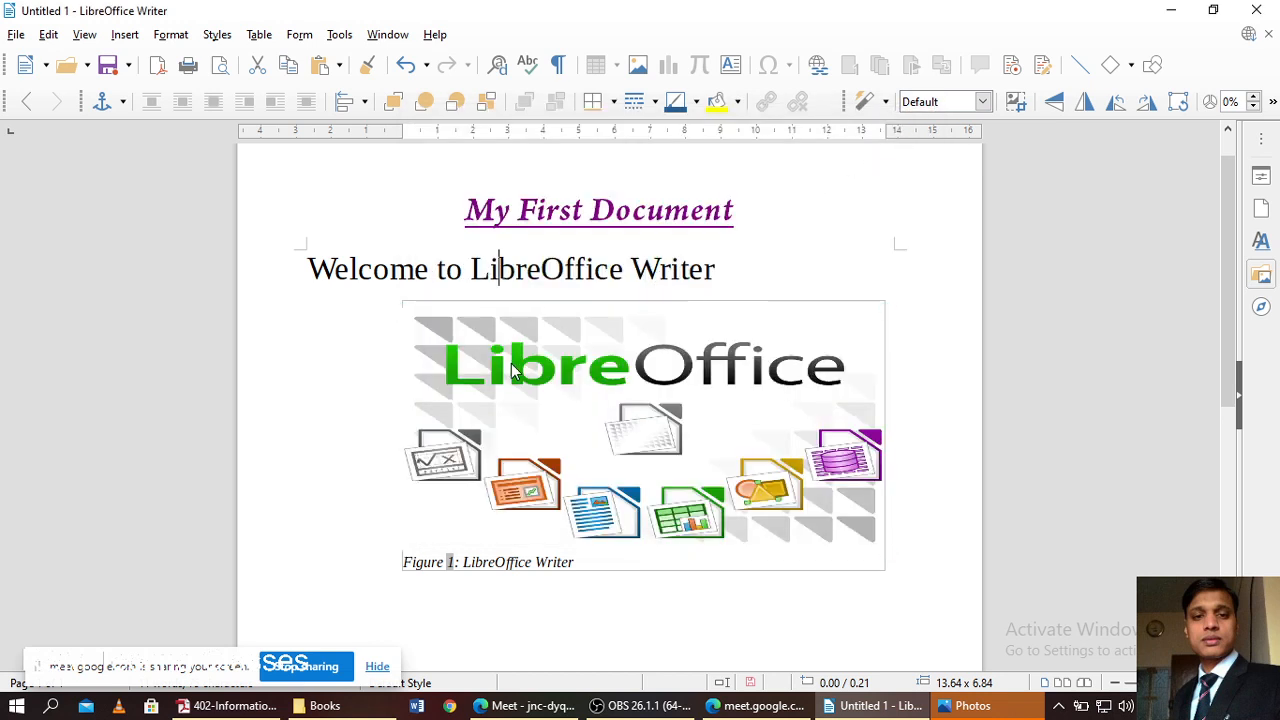
pyautogui.click(538, 436)
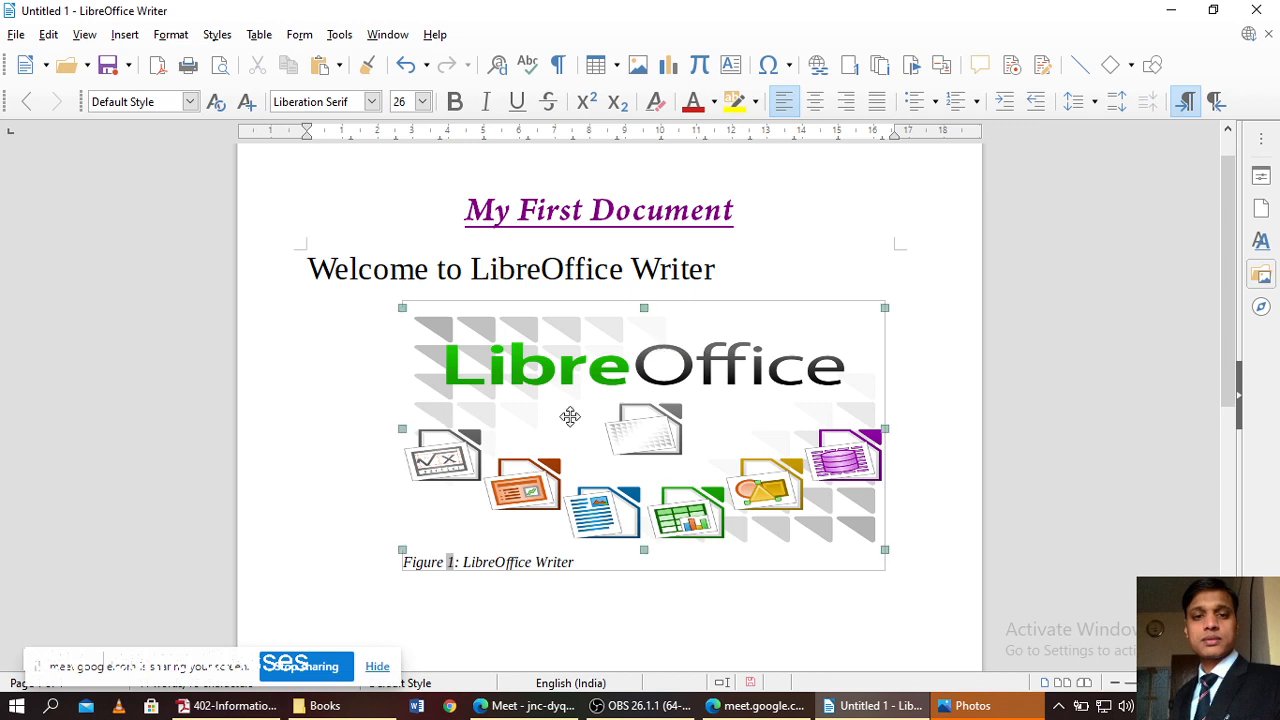
pyautogui.rightClick(562, 372)
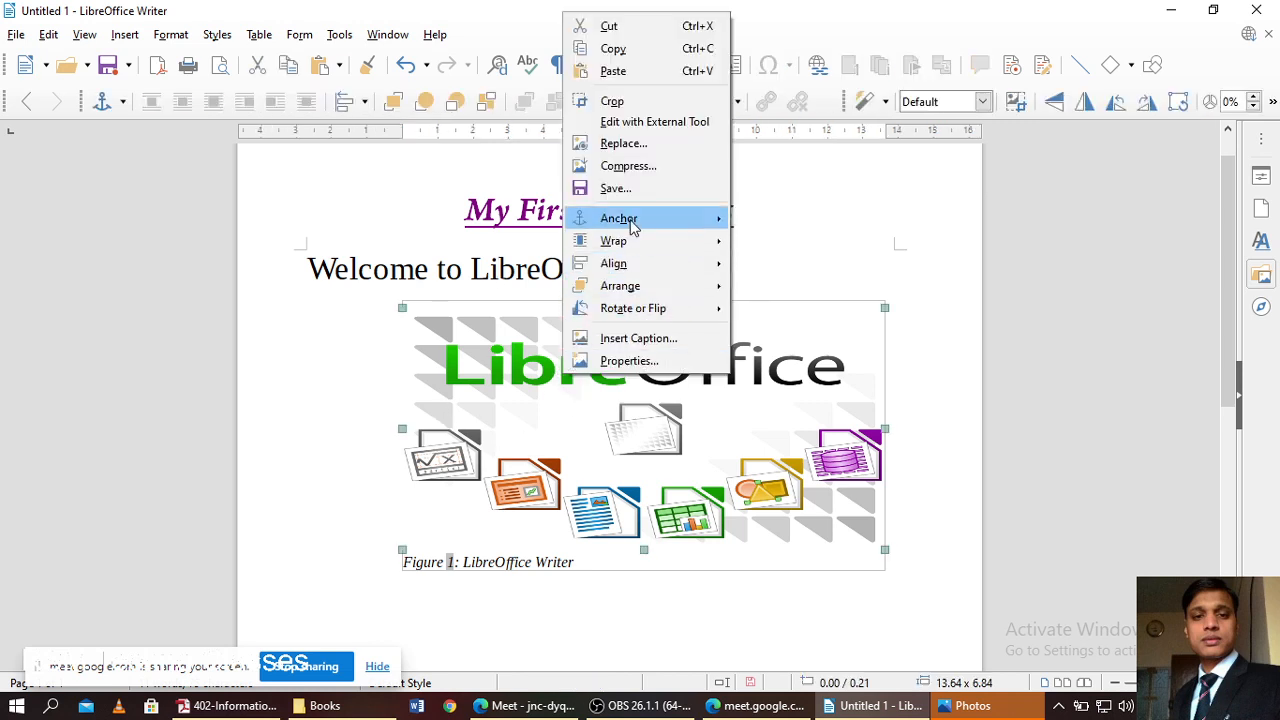
pyautogui.moveTo(695, 240)
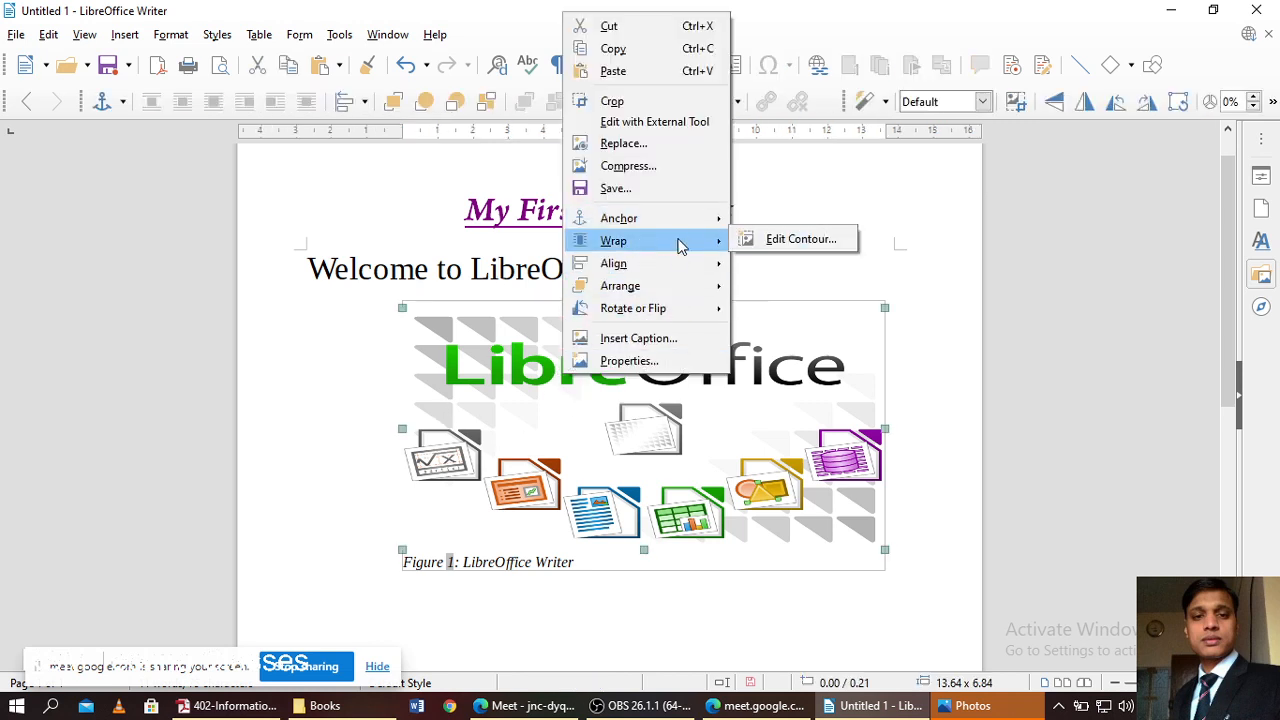
pyautogui.click(707, 411)
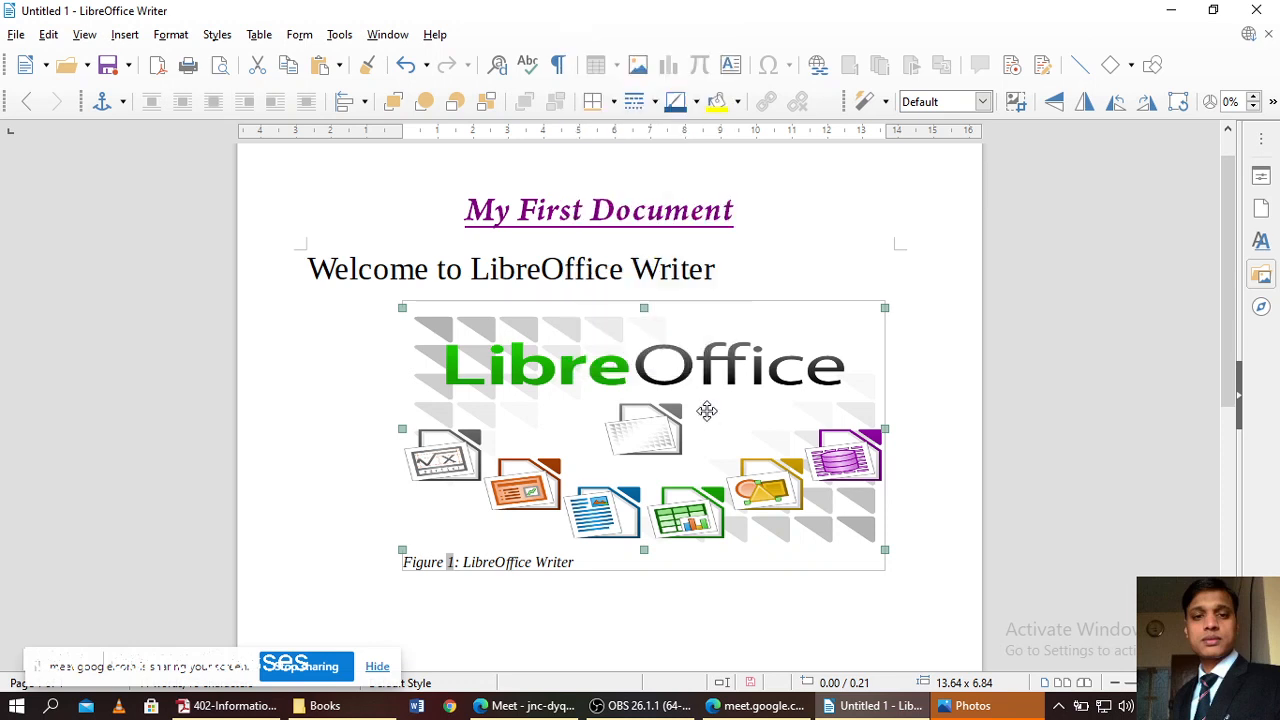
pyautogui.click(313, 270)
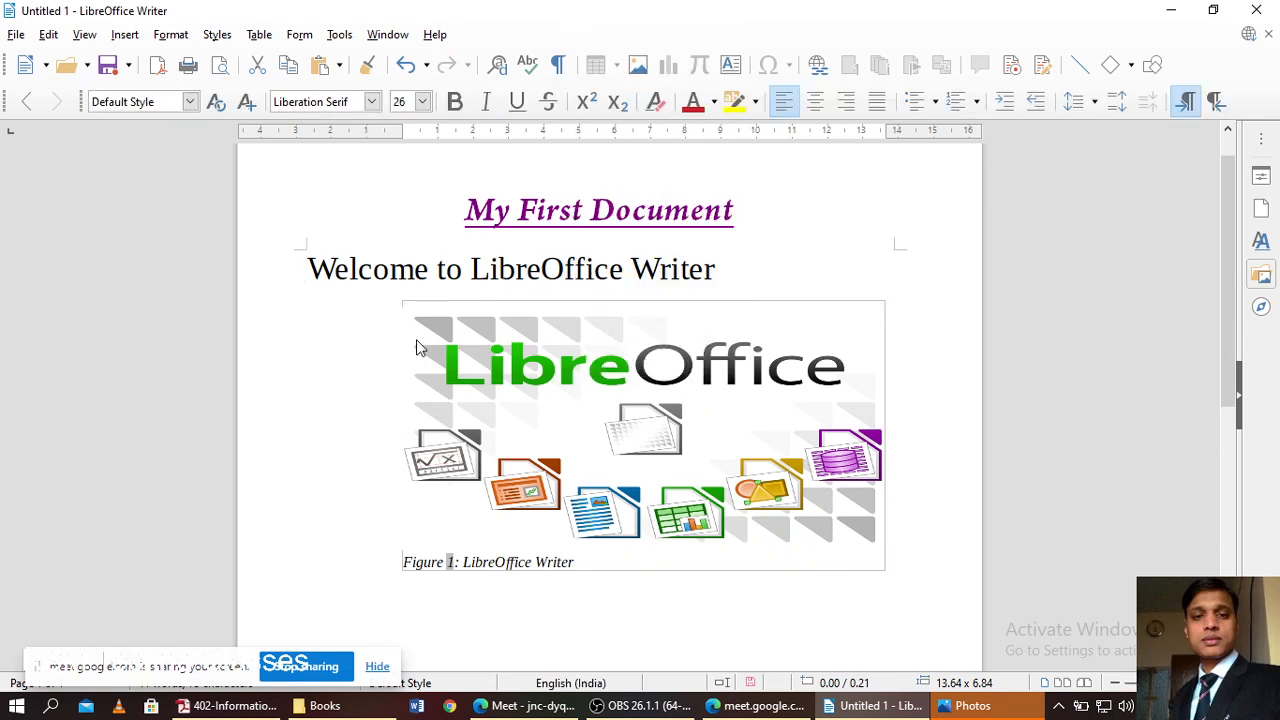
pyautogui.click(299, 279)
pyautogui.moveTo(351, 269); pyautogui.dragTo(843, 514)
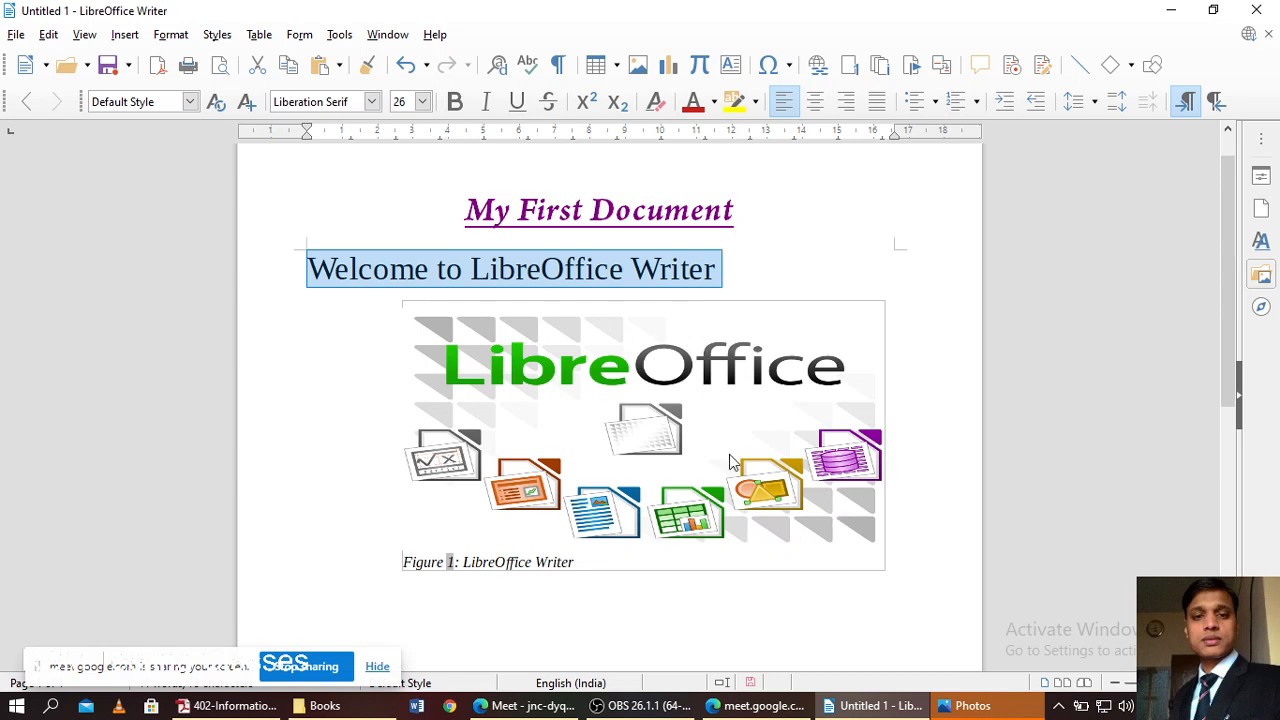
# - Anchor the LibreOffice picture to the page and set its text wrapping to Wrap Right
pyautogui.rightClick(709, 432)
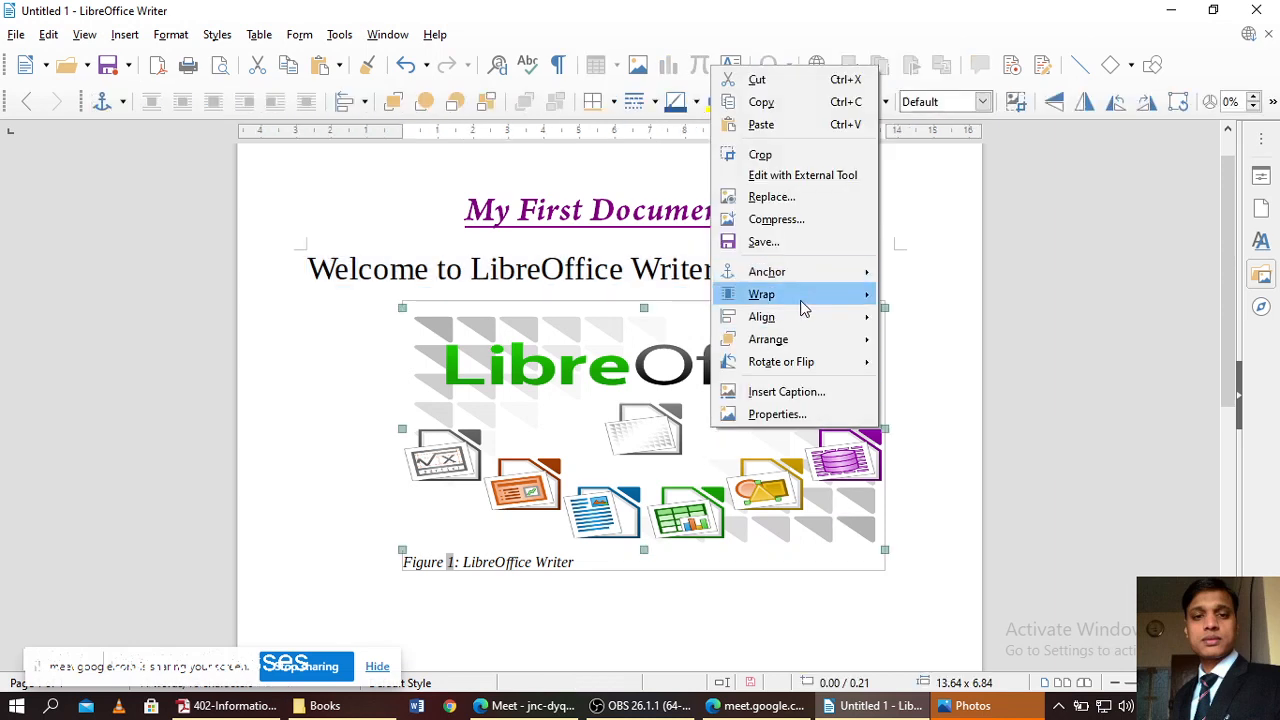
pyautogui.moveTo(822, 274)
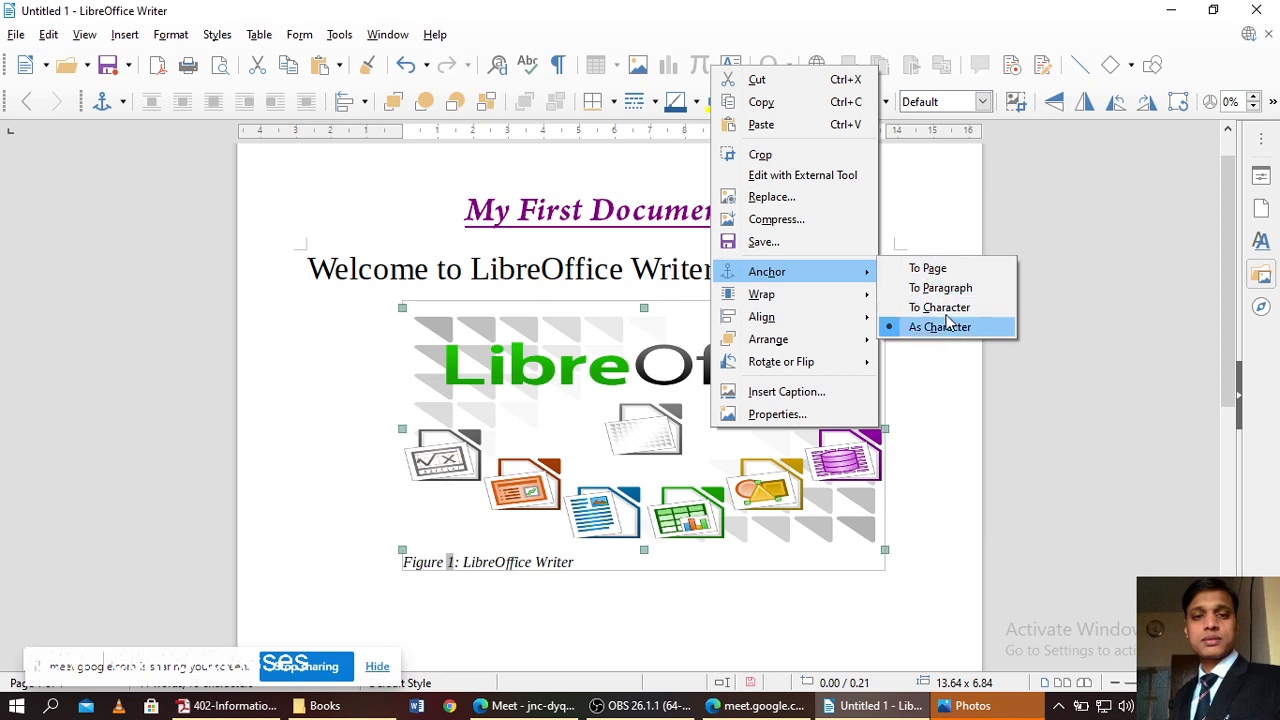
pyautogui.click(940, 270)
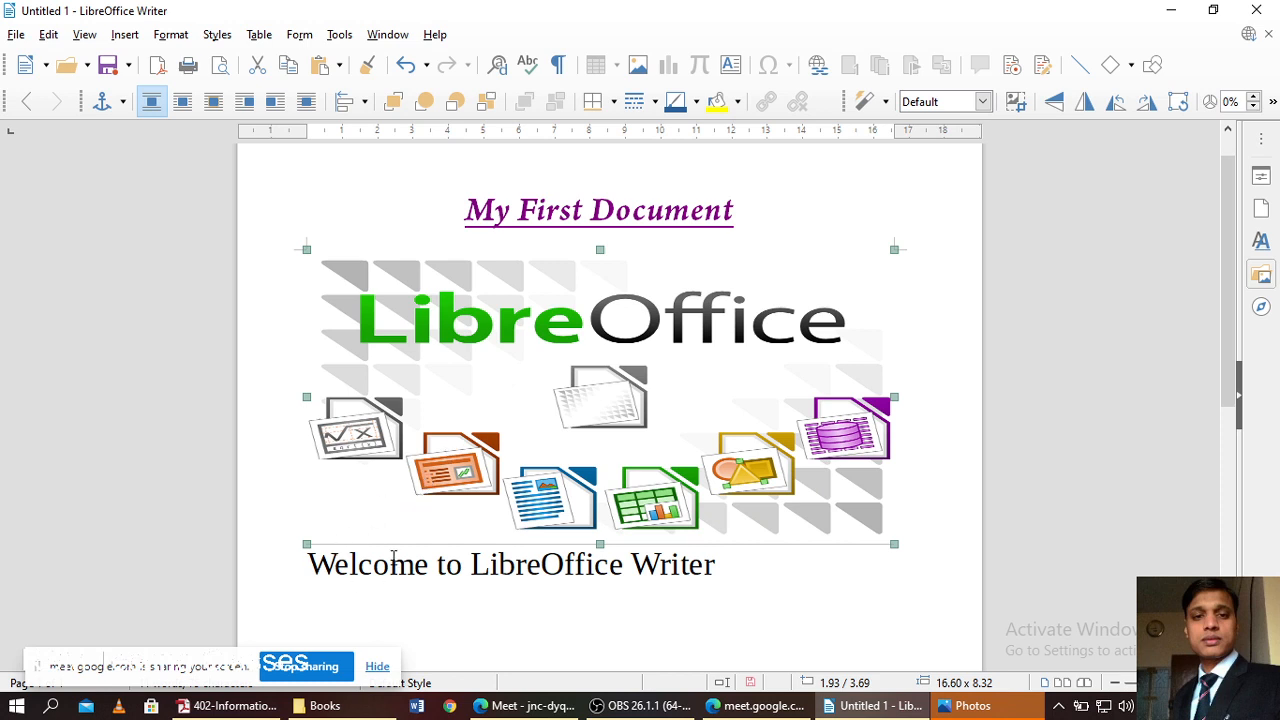
pyautogui.rightClick(530, 390)
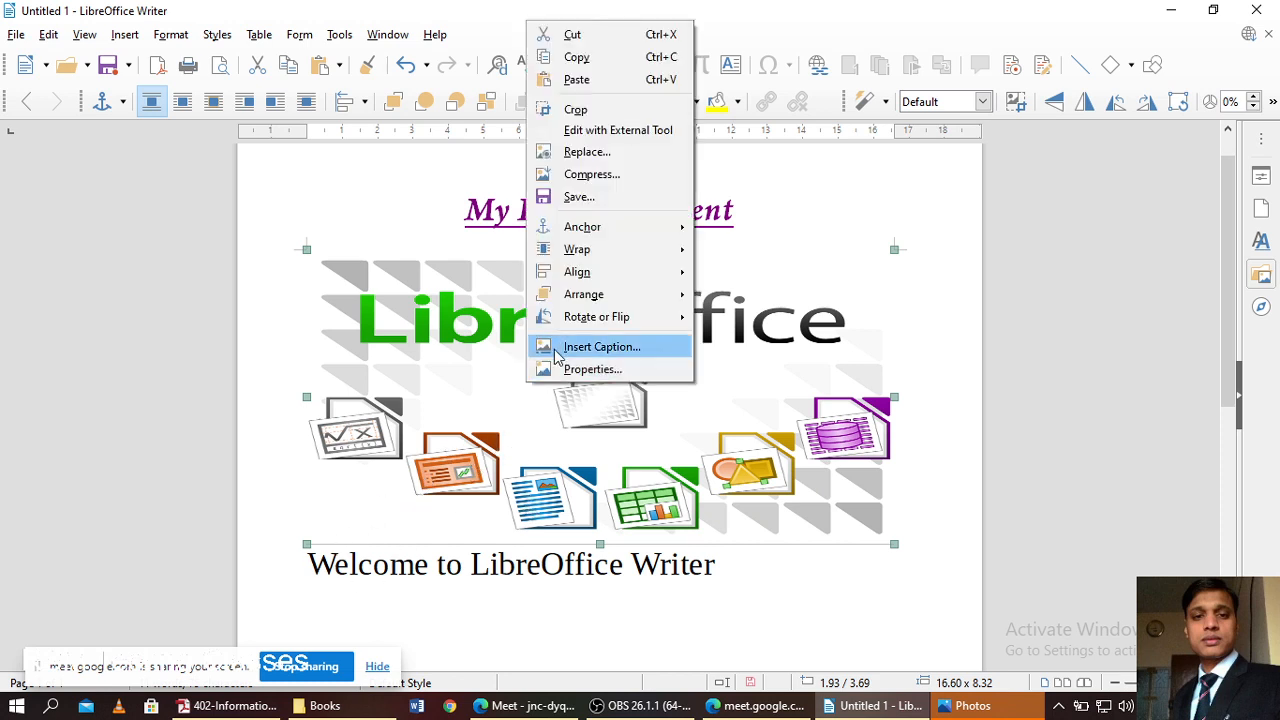
pyautogui.moveTo(632, 258)
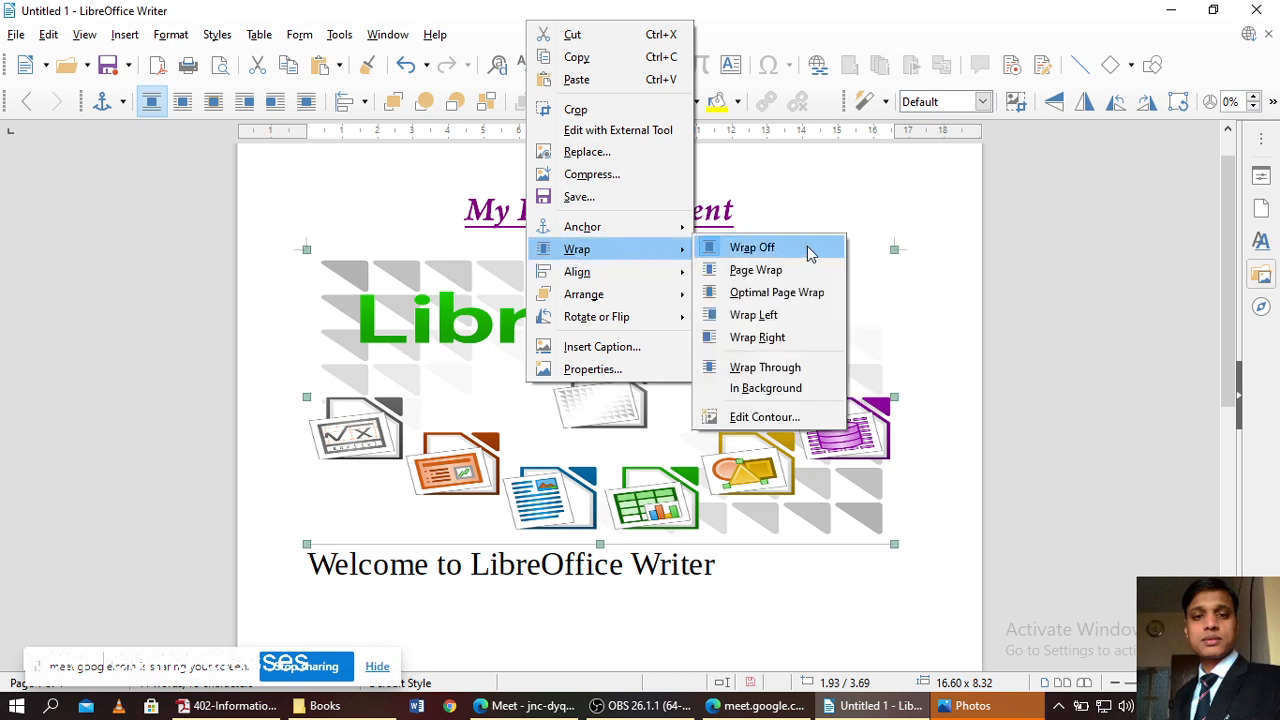
pyautogui.click(784, 341)
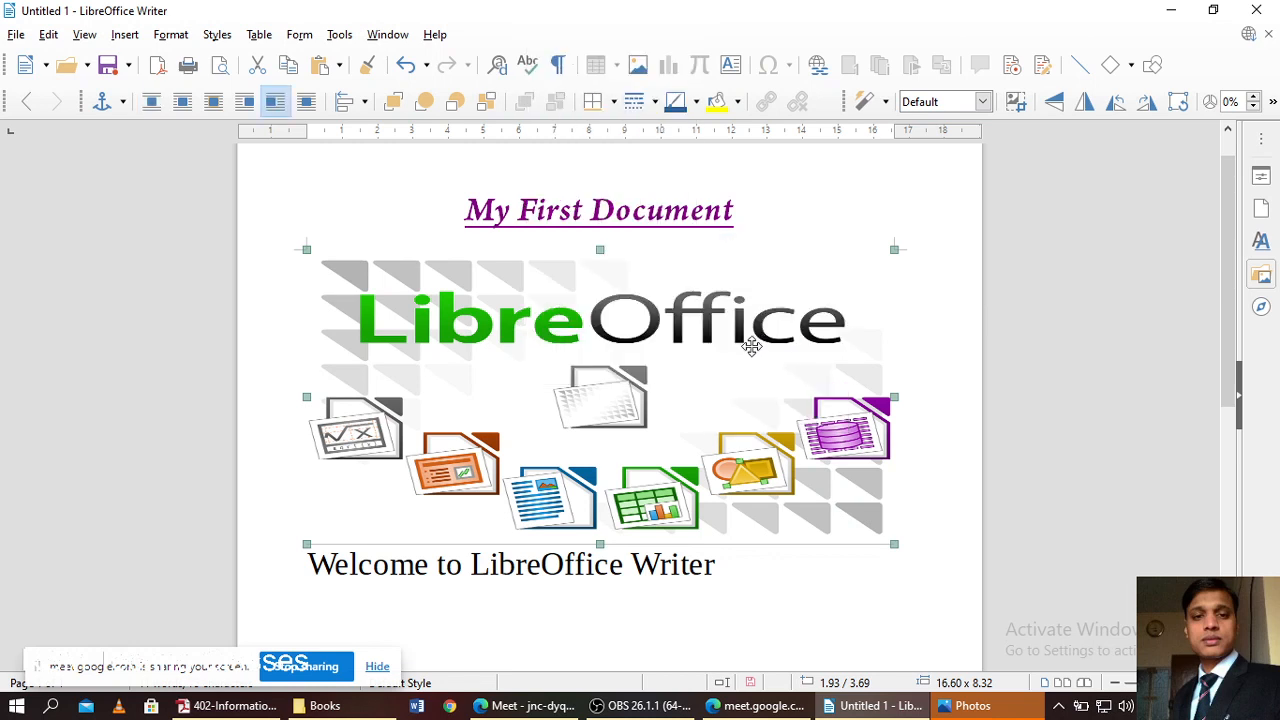
# - Arrange the picture with Bring to Front and Forward One
pyautogui.rightClick(752, 348)
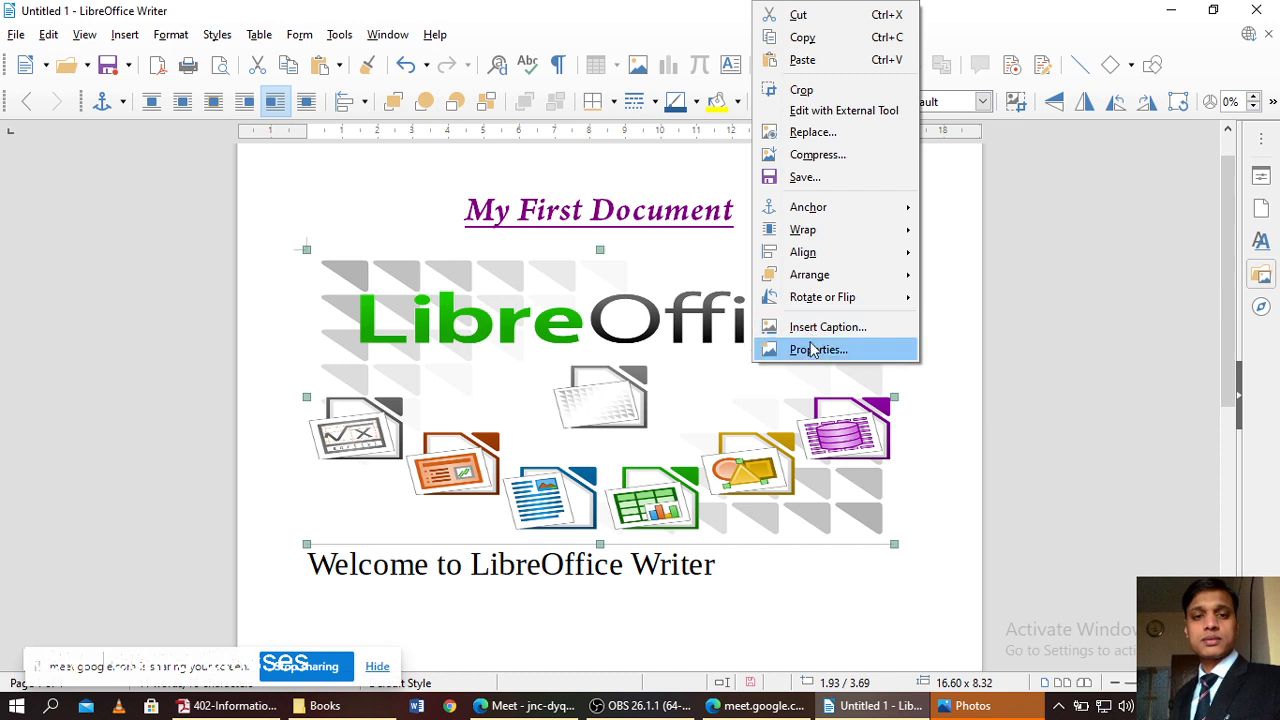
pyautogui.moveTo(815, 276)
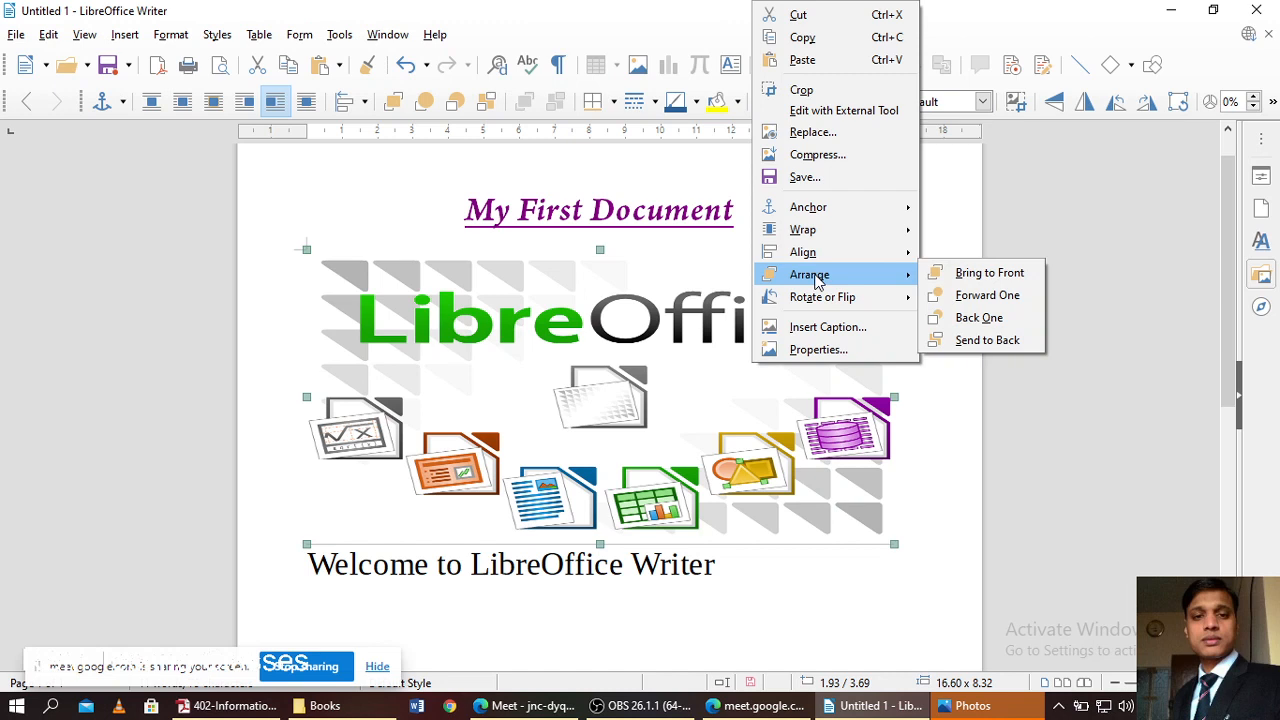
pyautogui.click(978, 276)
pyautogui.rightClick(626, 326)
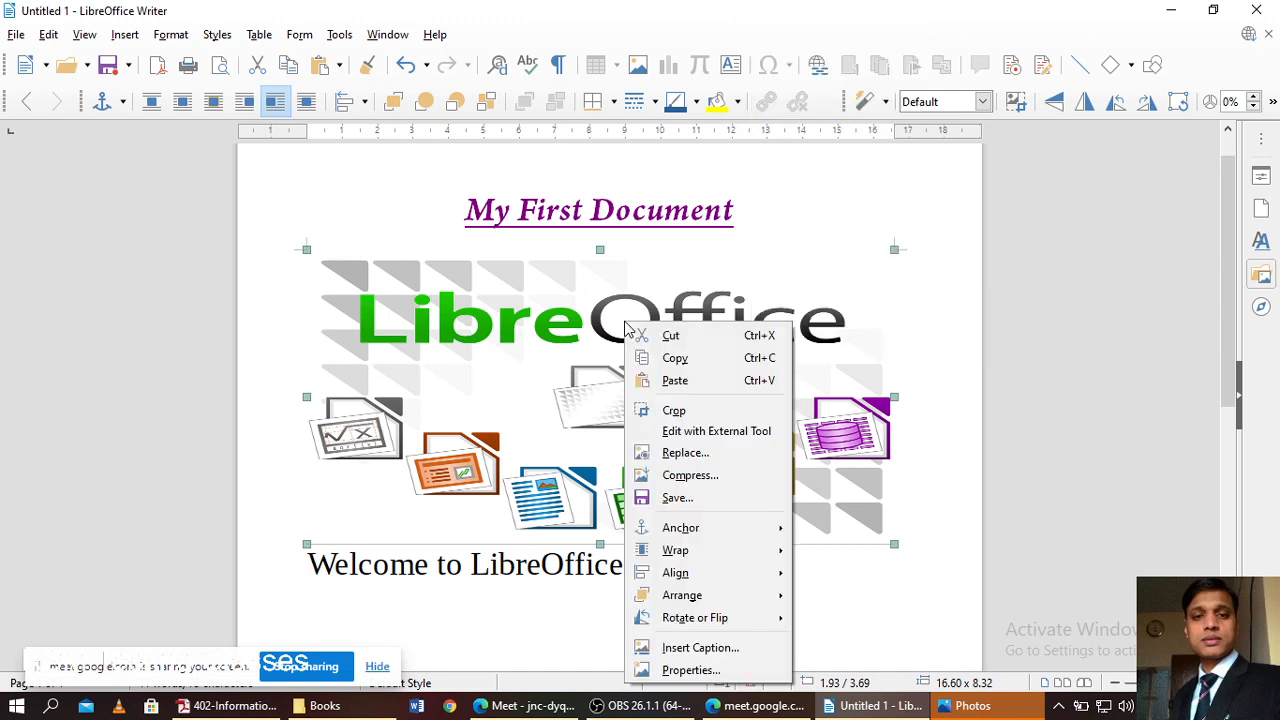
pyautogui.moveTo(706, 600)
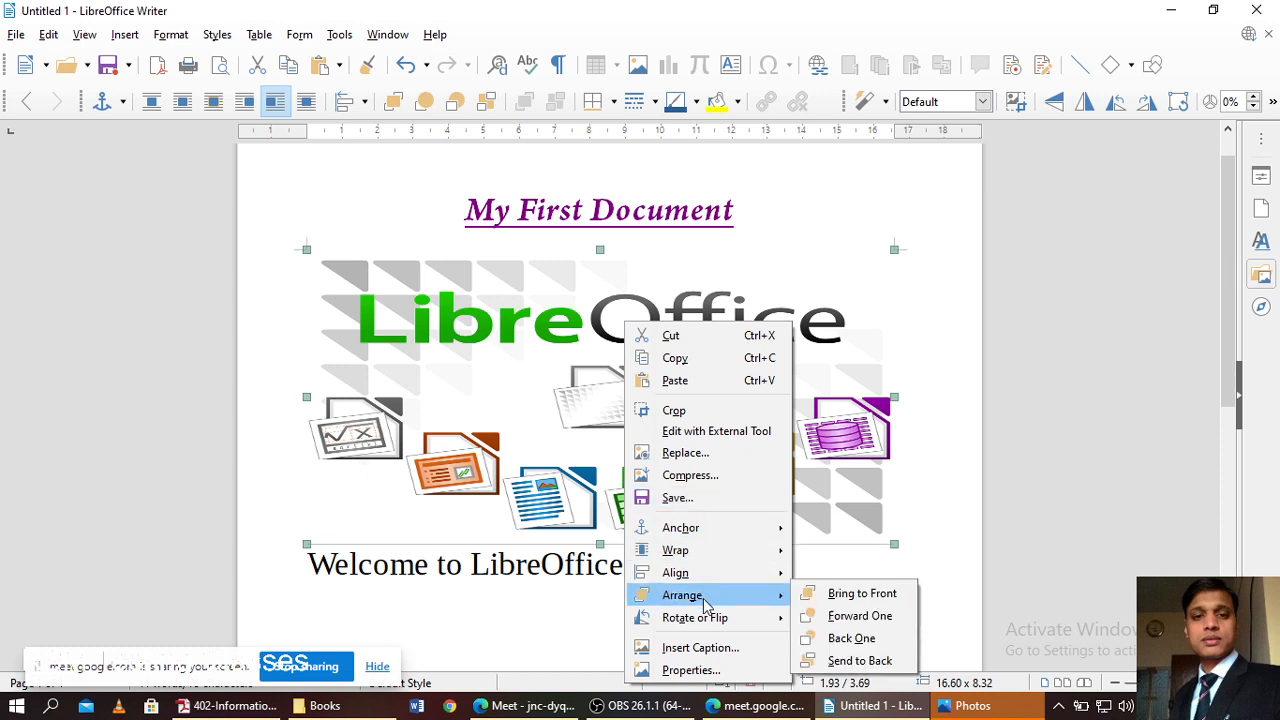
pyautogui.click(868, 617)
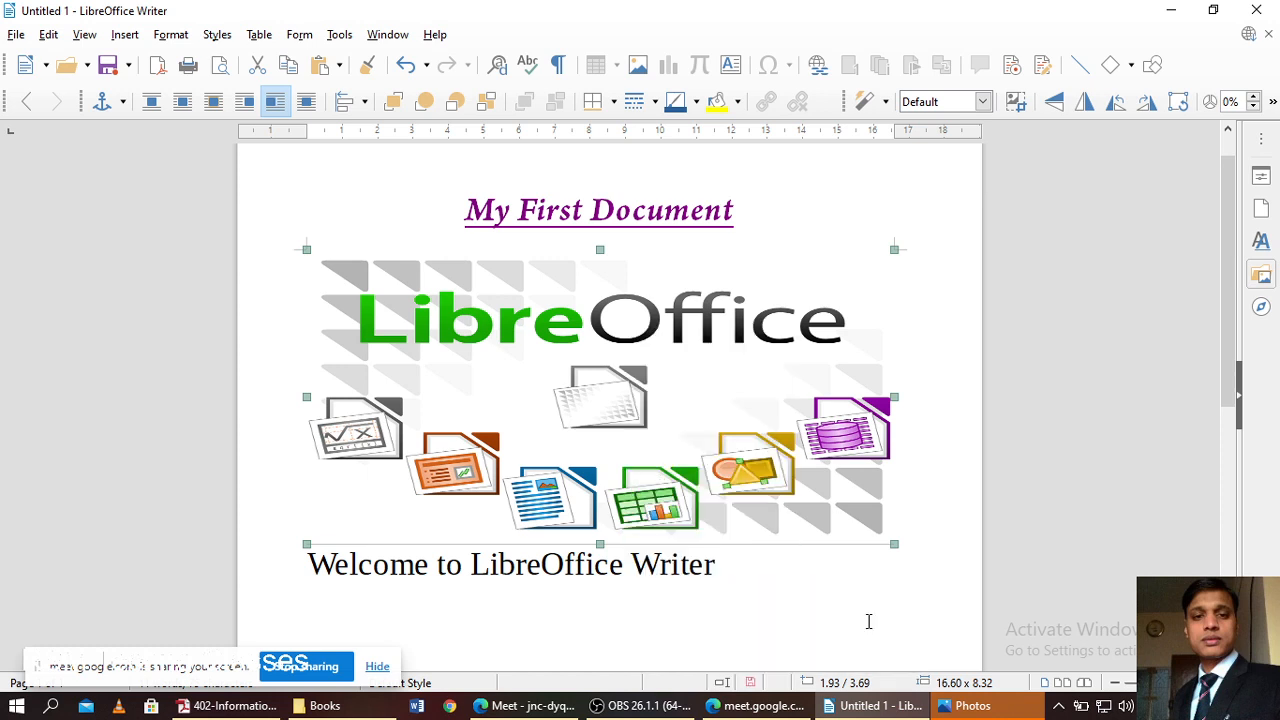
# - Flip the picture vertically and flip it back to its original orientation
pyautogui.rightClick(632, 367)
pyautogui.moveTo(699, 258)
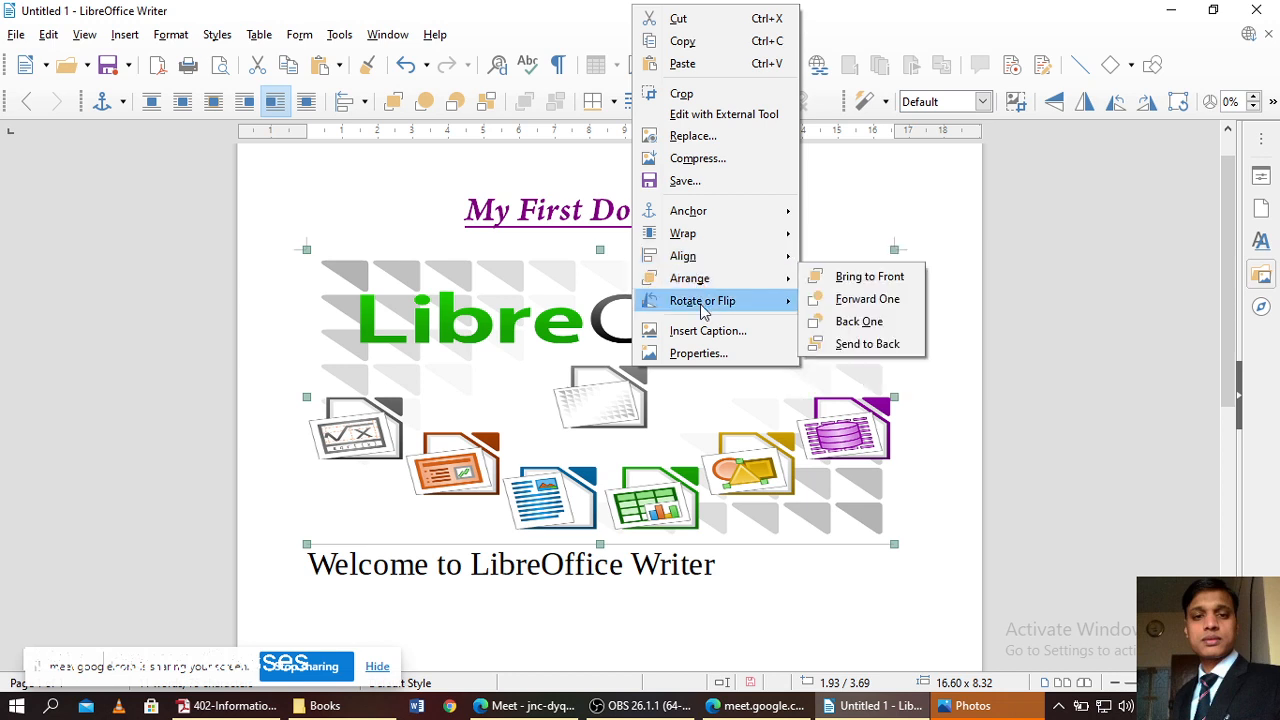
pyautogui.moveTo(703, 311)
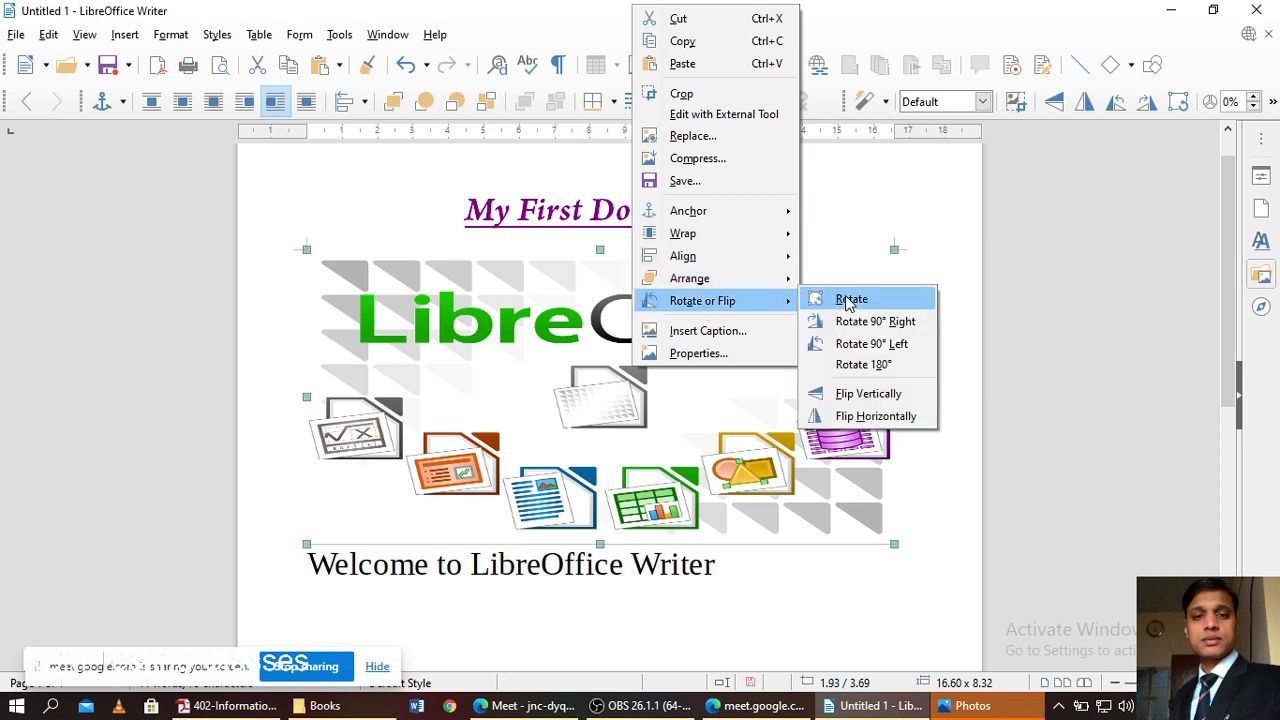
pyautogui.click(868, 393)
pyautogui.rightClick(668, 348)
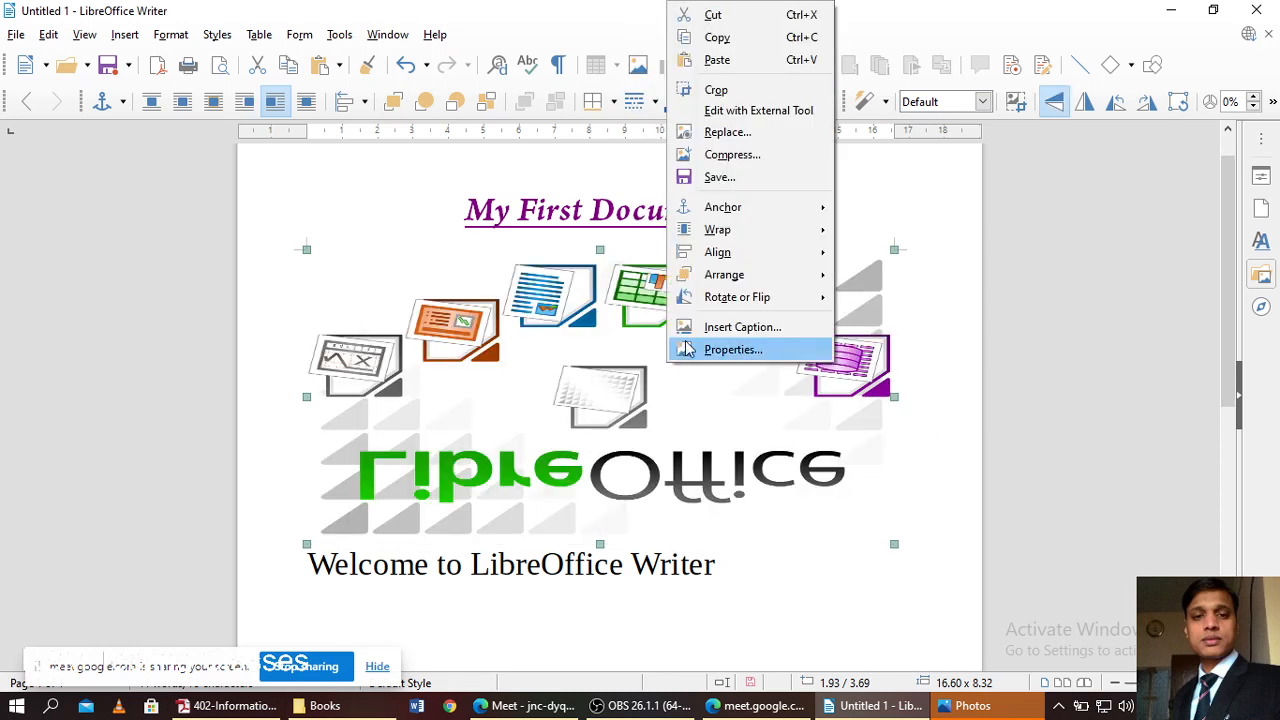
pyautogui.moveTo(777, 296)
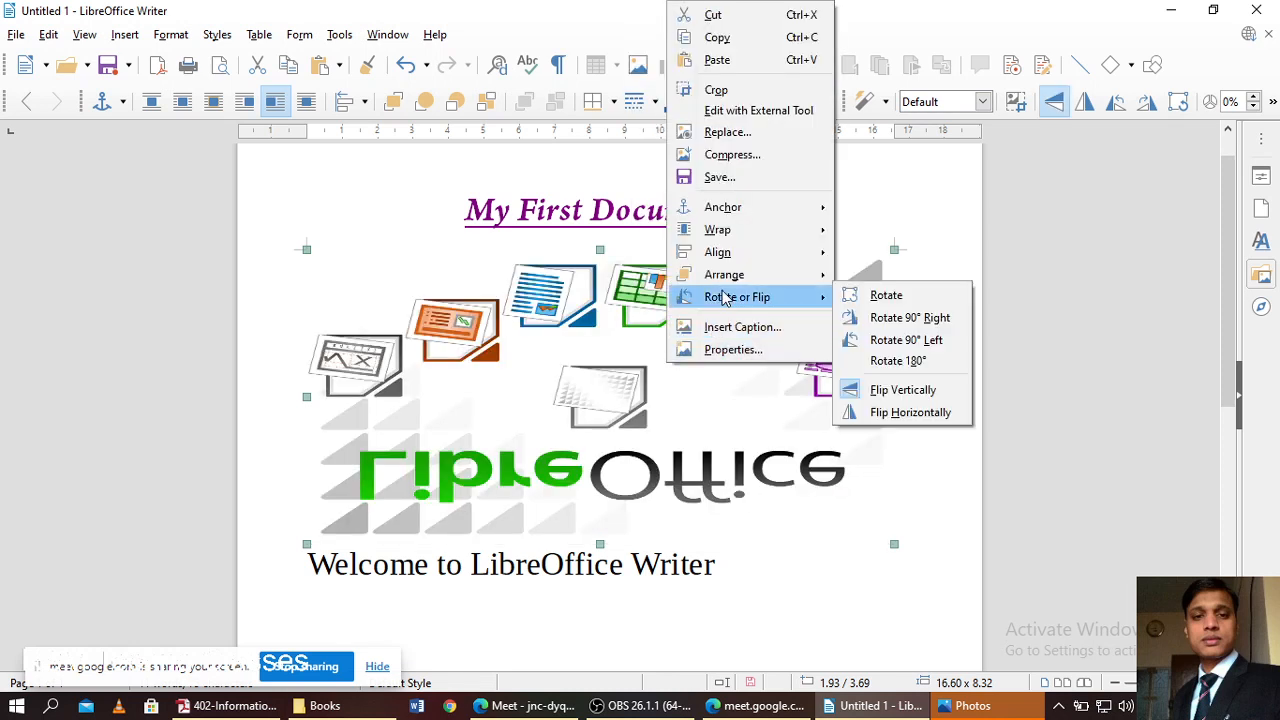
pyautogui.click(882, 392)
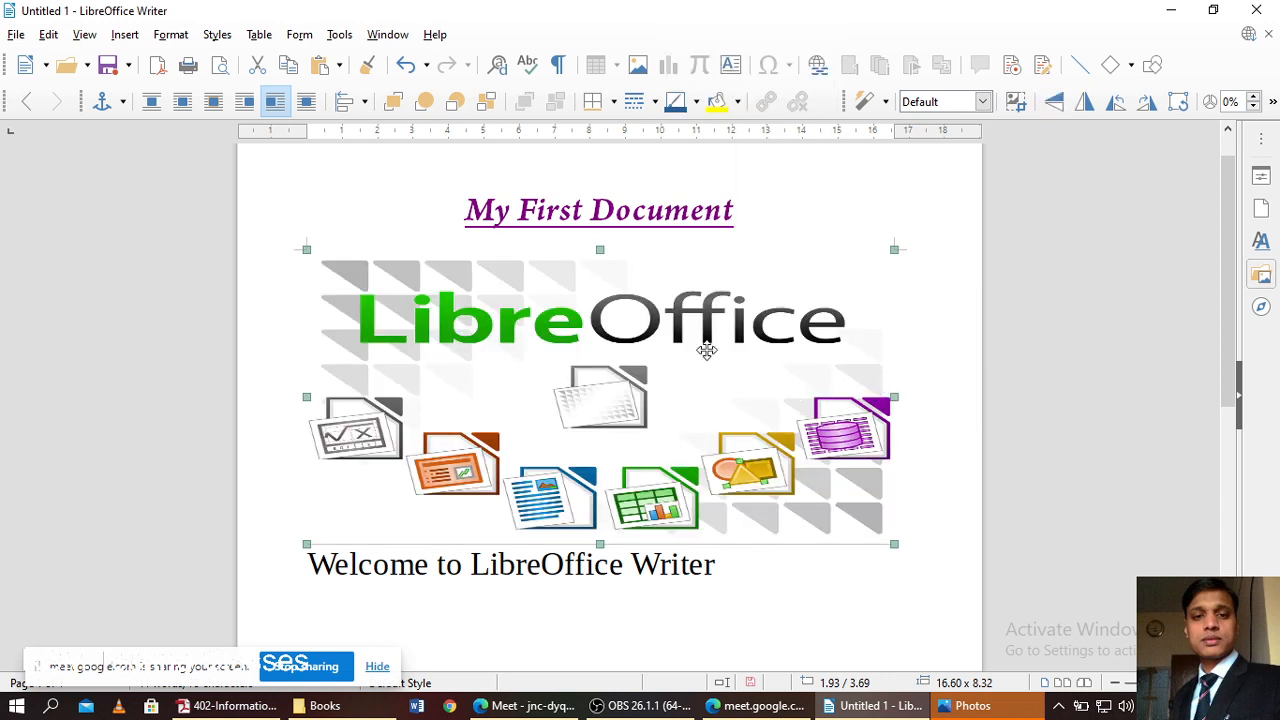
# - Open the Image properties dialog of the picture and close it without changes
pyautogui.rightClick(643, 325)
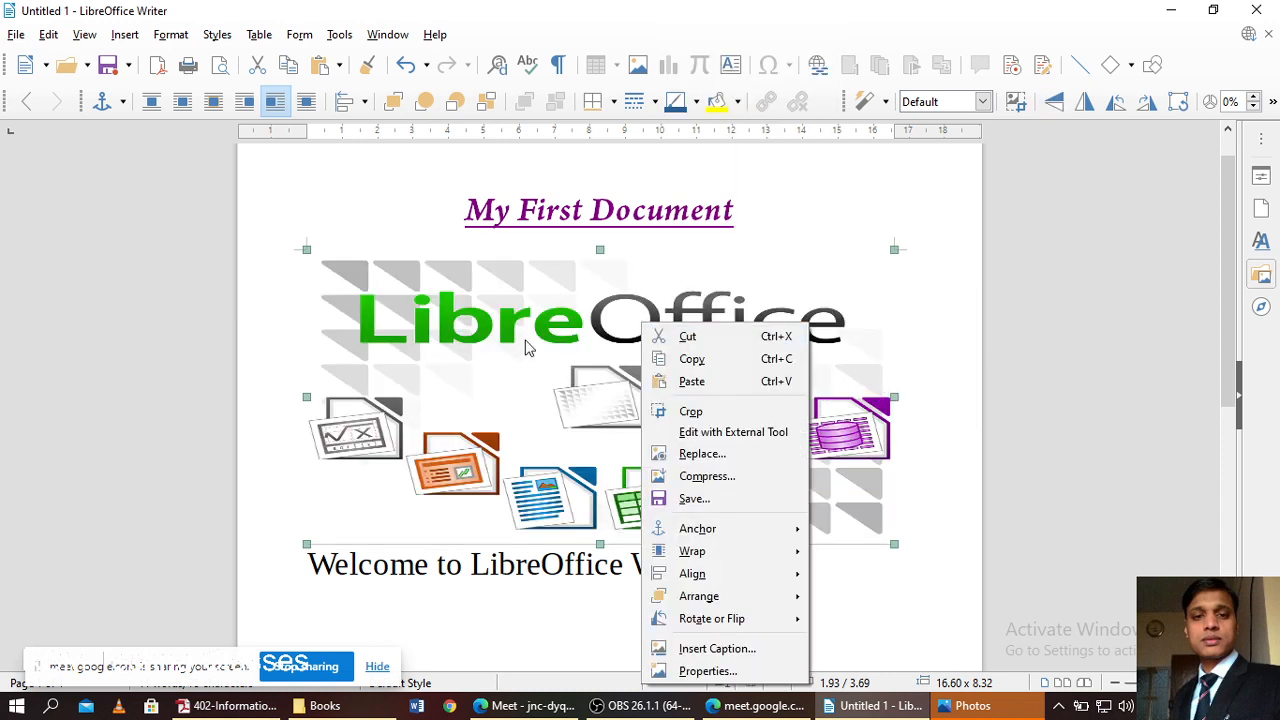
pyautogui.click(505, 318)
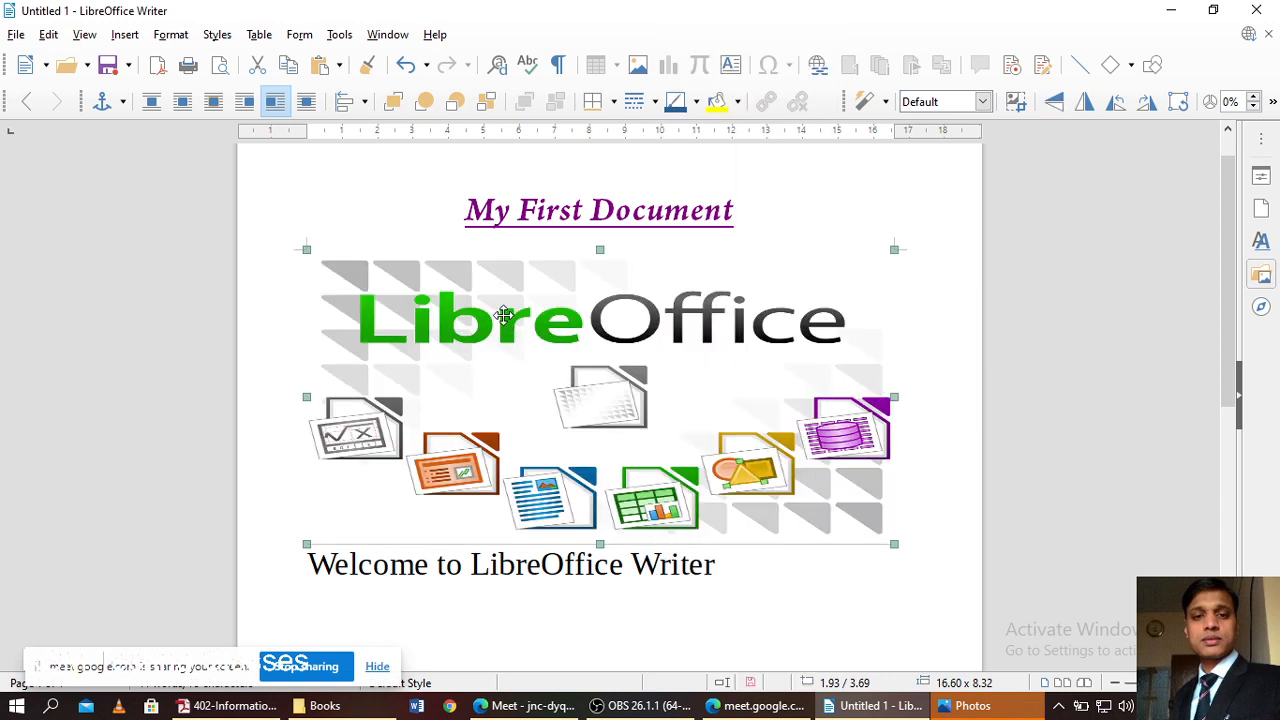
pyautogui.doubleClick(462, 268)
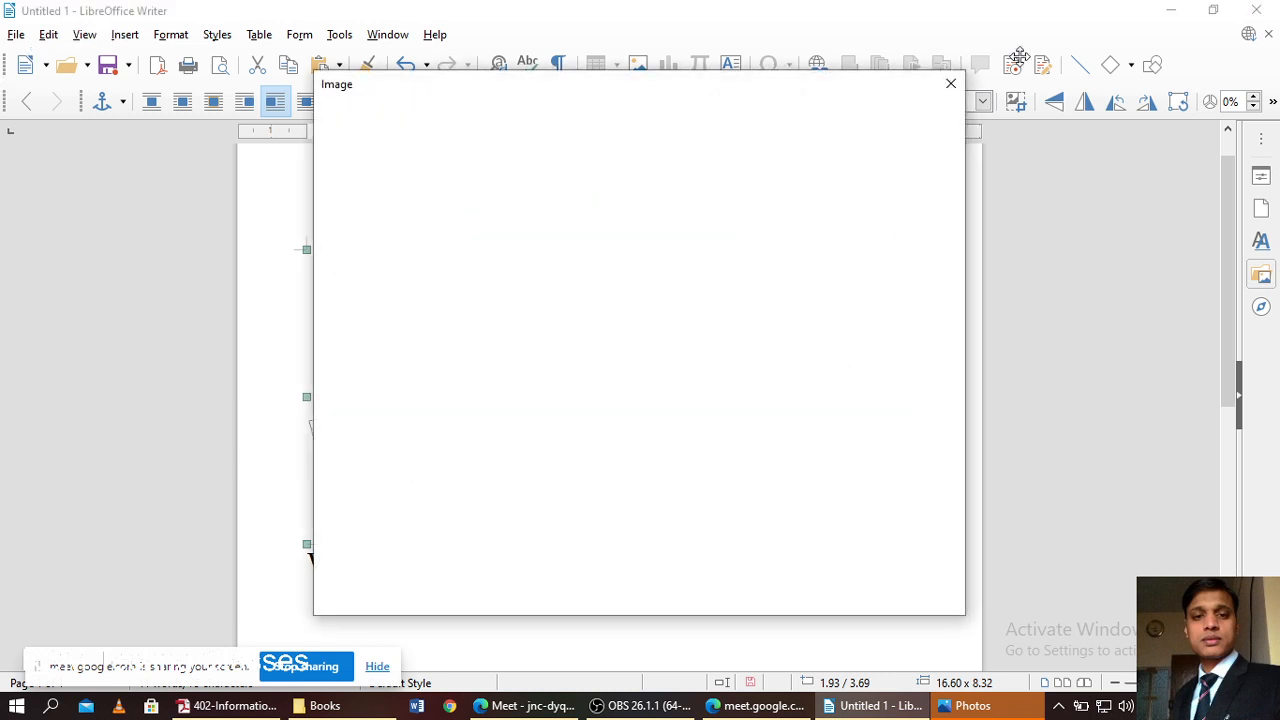
pyautogui.click(950, 84)
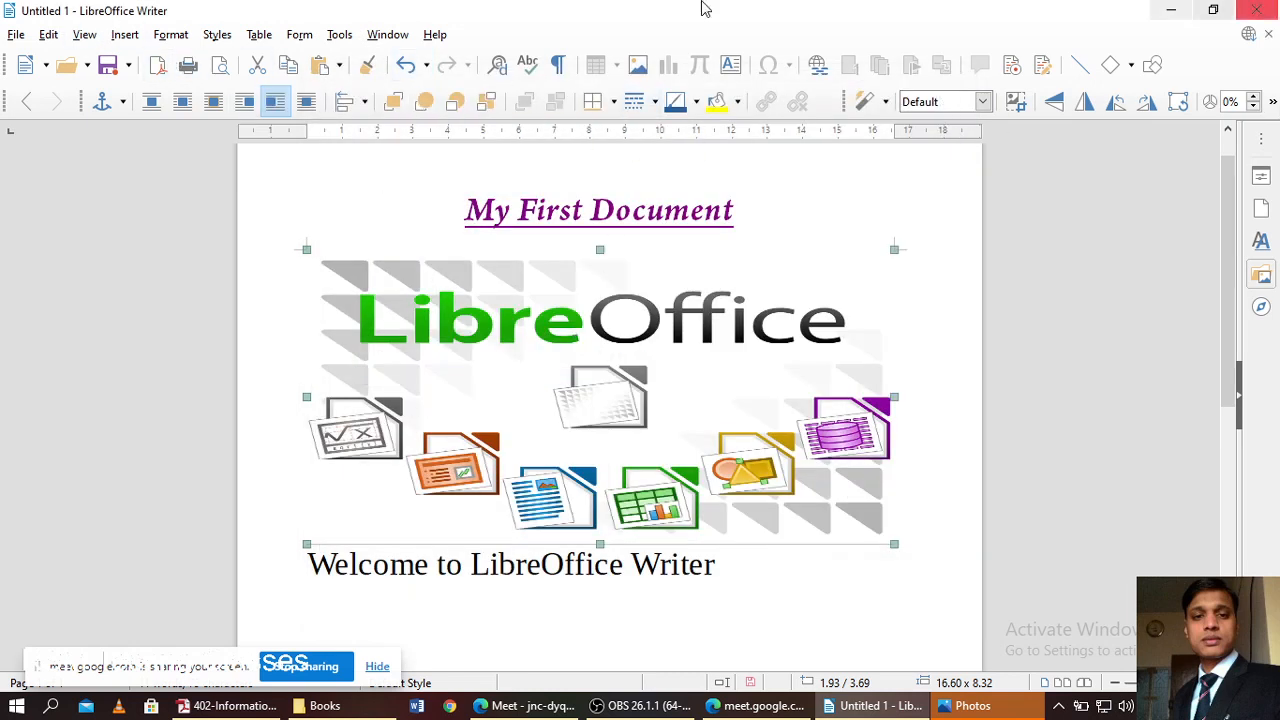
# - Insert a text box over the picture just below the LibreOffice logo text and enter a person's first name in it
pyautogui.click(125, 34)
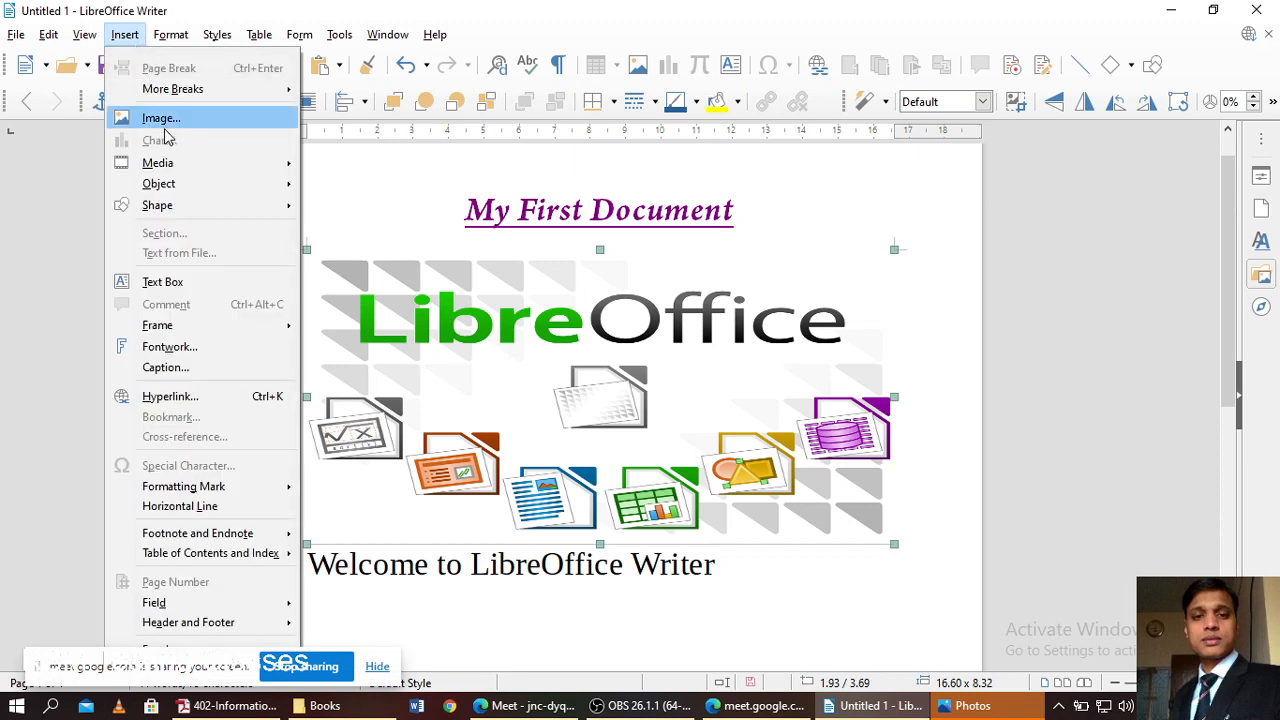
pyautogui.click(165, 282)
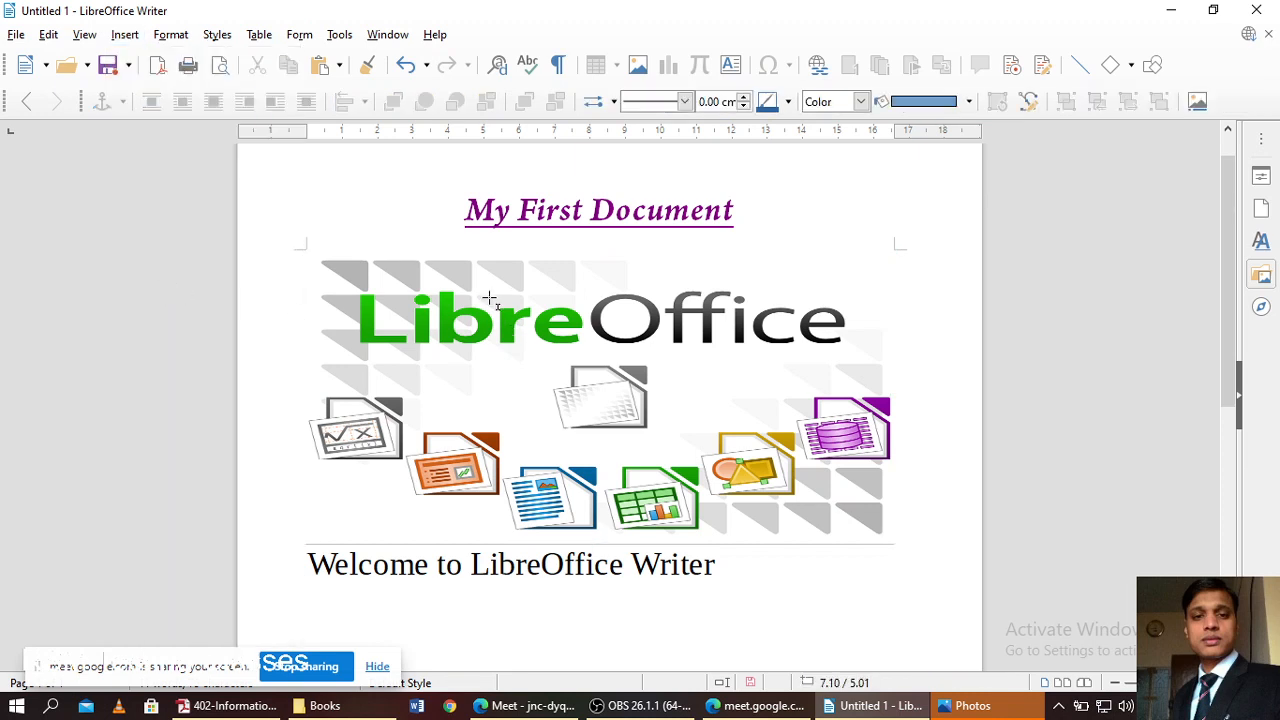
pyautogui.moveTo(457, 367); pyautogui.dragTo(648, 410)
pyautogui.click(508, 386)
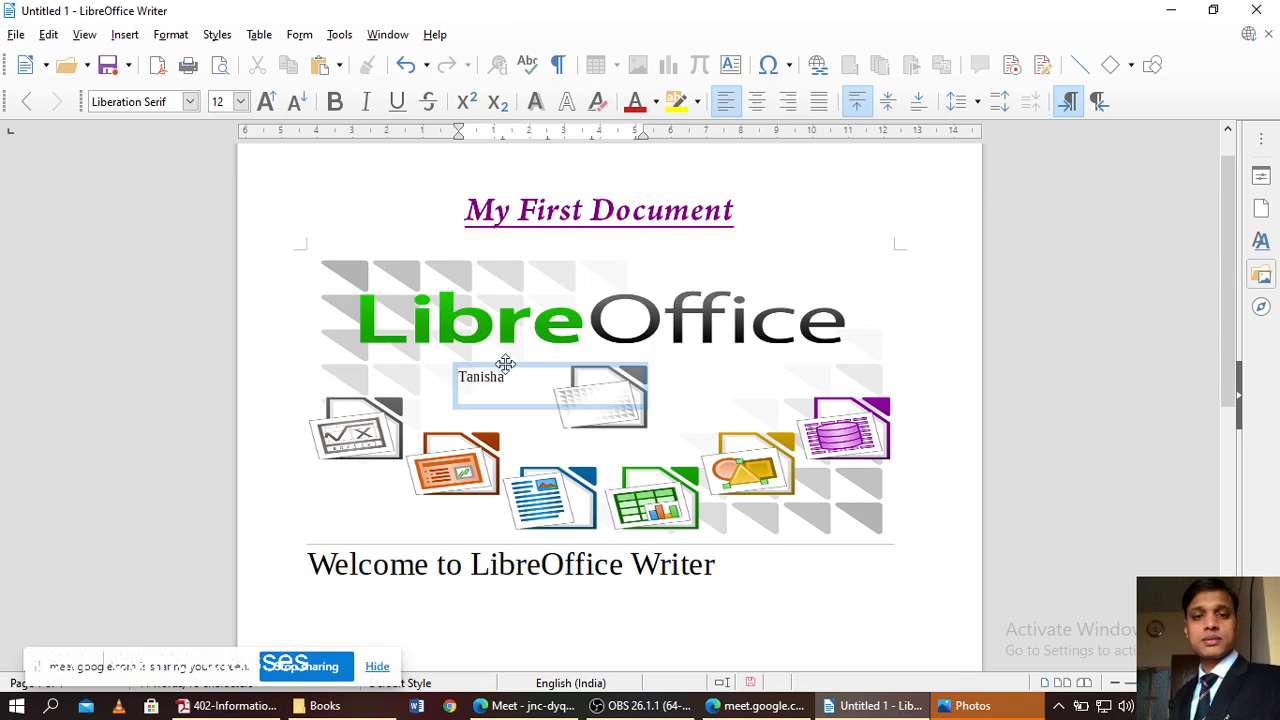
# - Color the name in the text box purple and set its font to Lucida Calligraphy
pyautogui.click(758, 374)
pyautogui.click(487, 376)
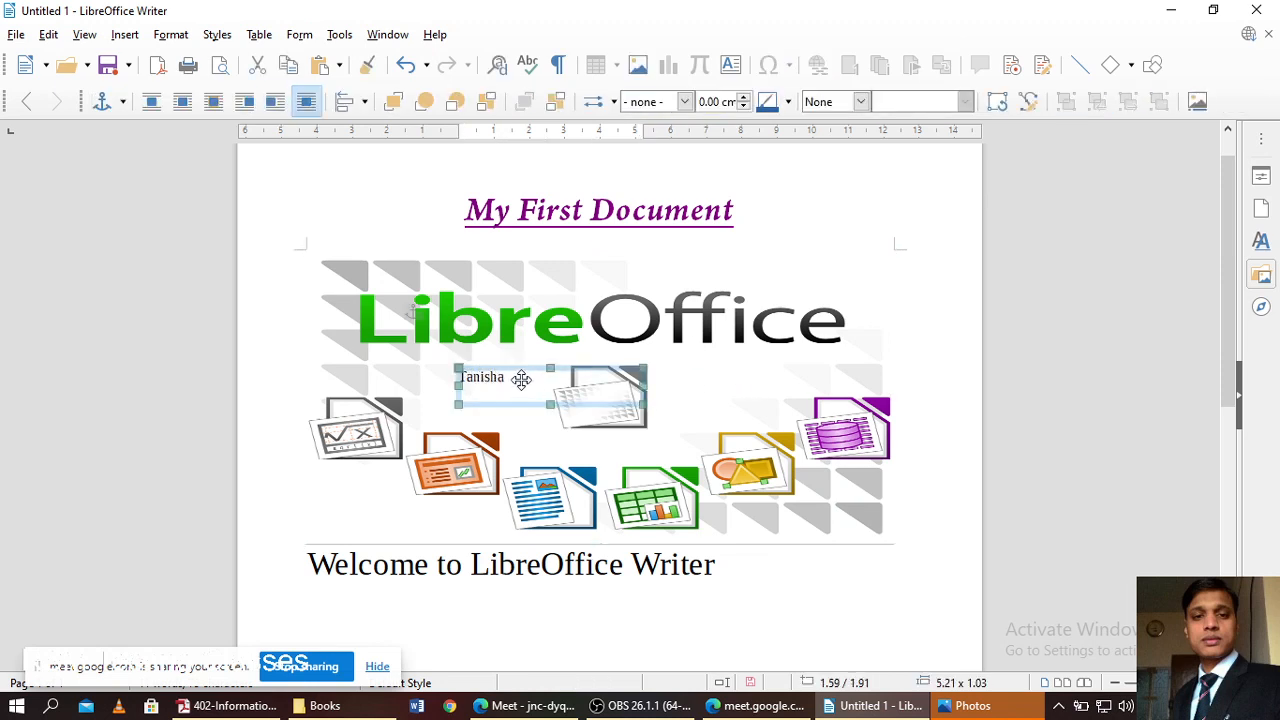
pyautogui.doubleClick(490, 375)
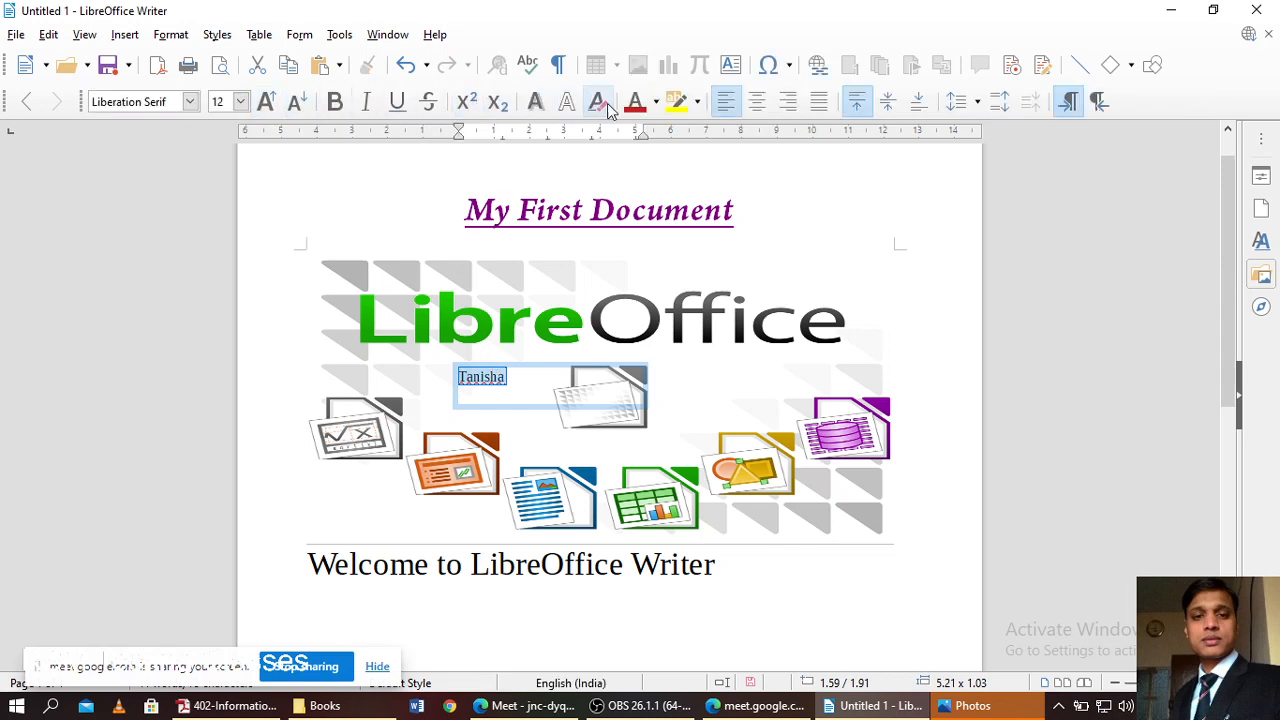
pyautogui.click(656, 104)
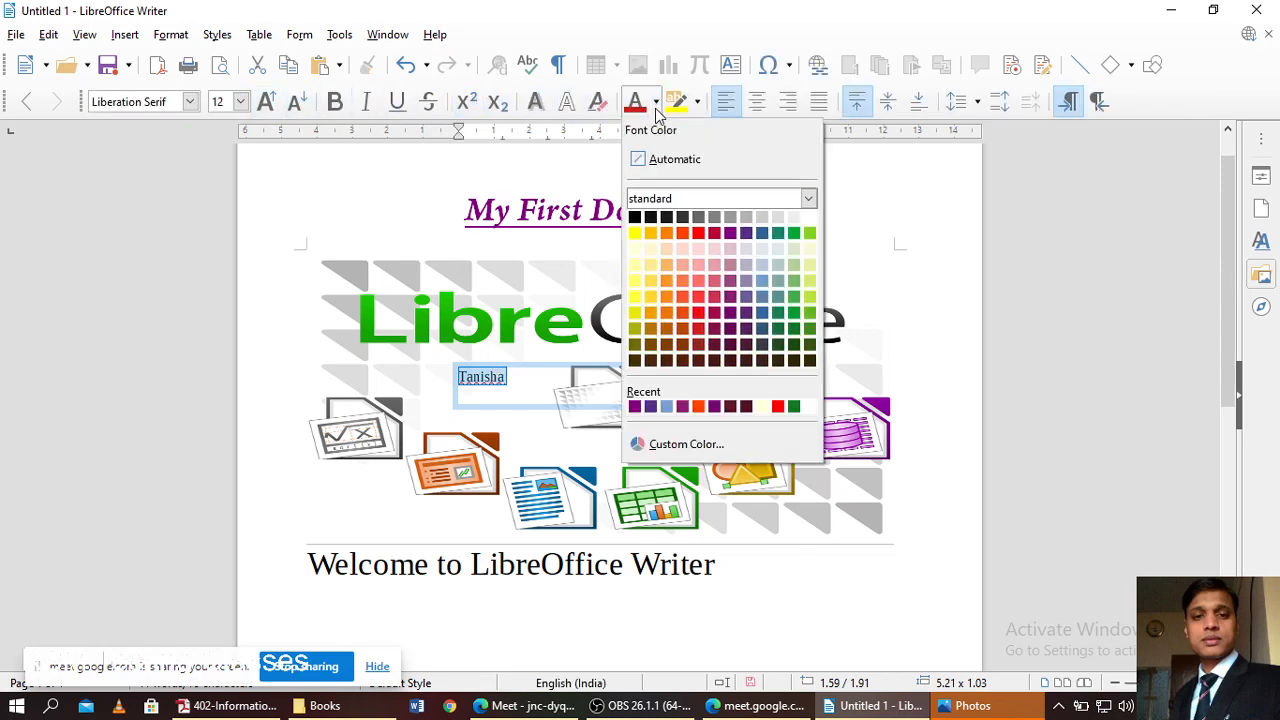
pyautogui.click(729, 233)
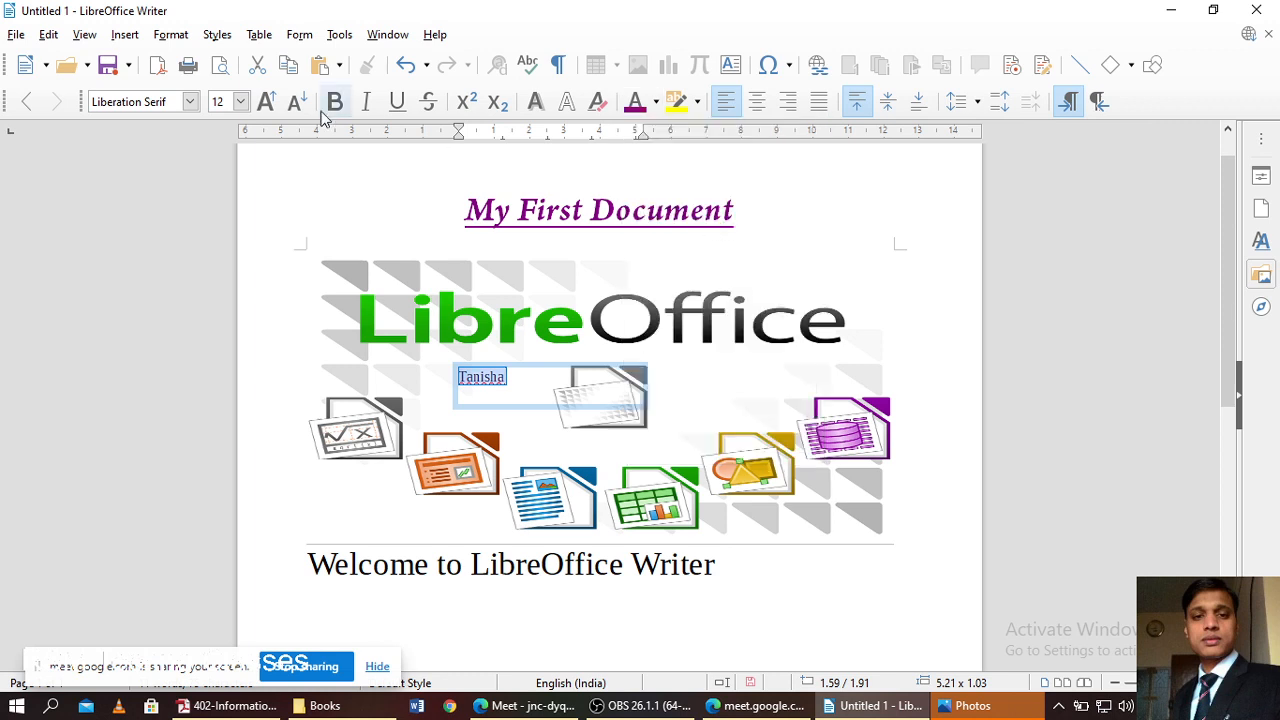
pyautogui.click(189, 101)
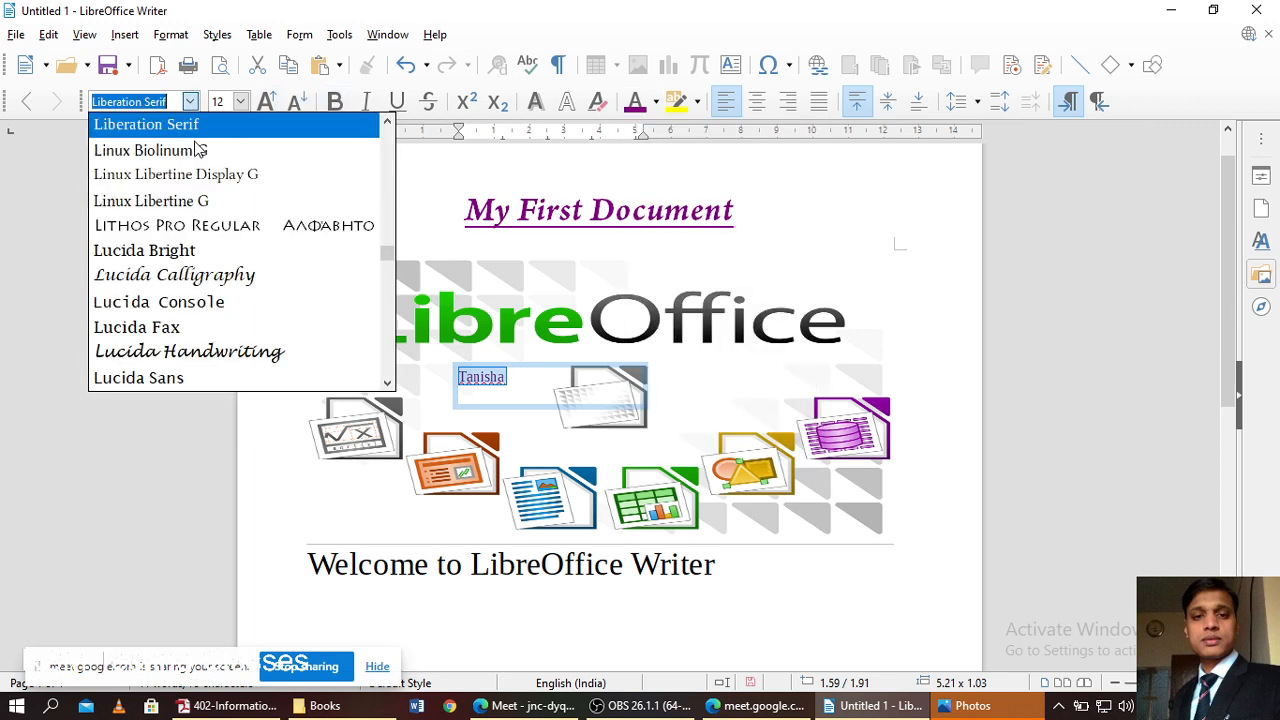
pyautogui.click(205, 275)
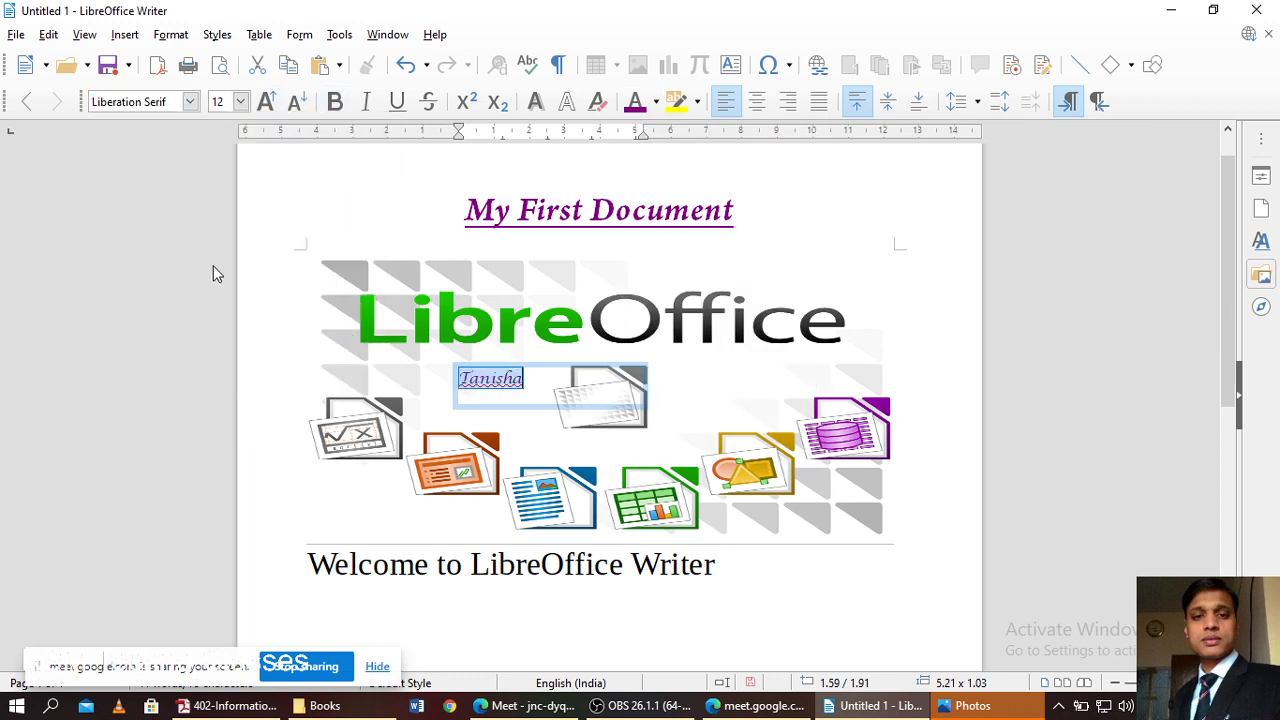
# - Make the name in the text box bold and set its font size to 16
pyautogui.click(335, 101)
pyautogui.click(241, 101)
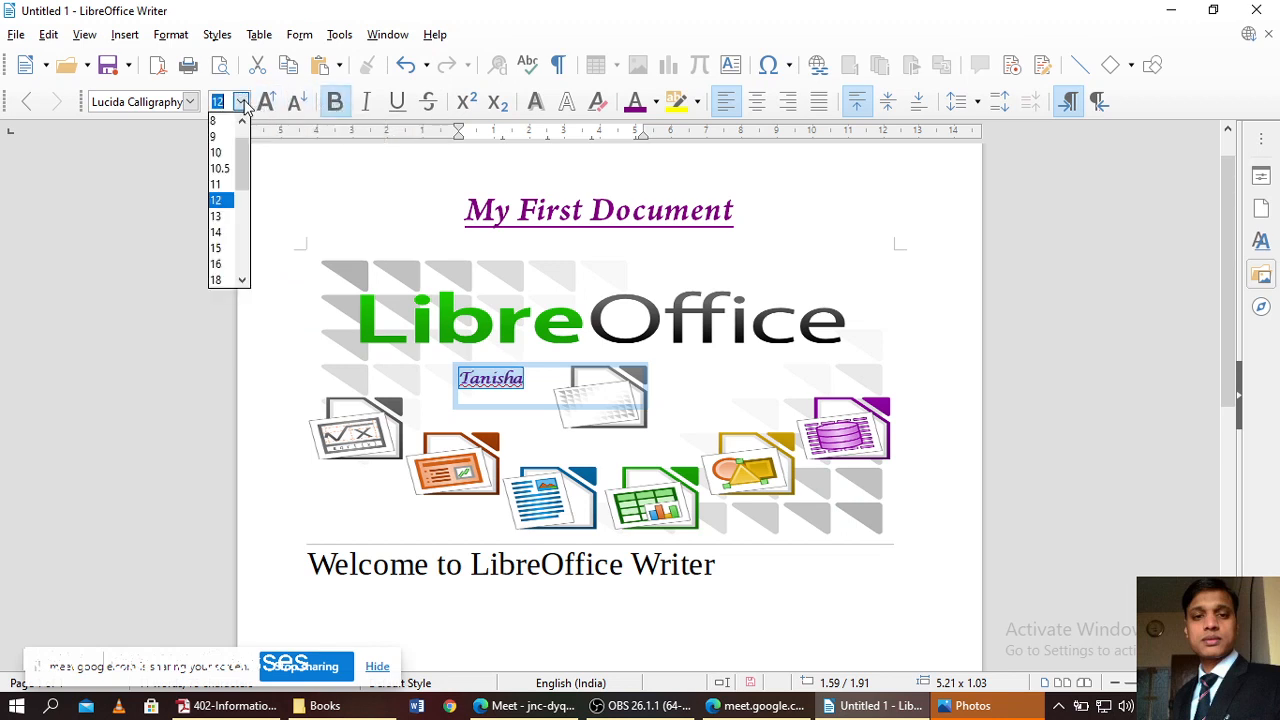
pyautogui.click(222, 263)
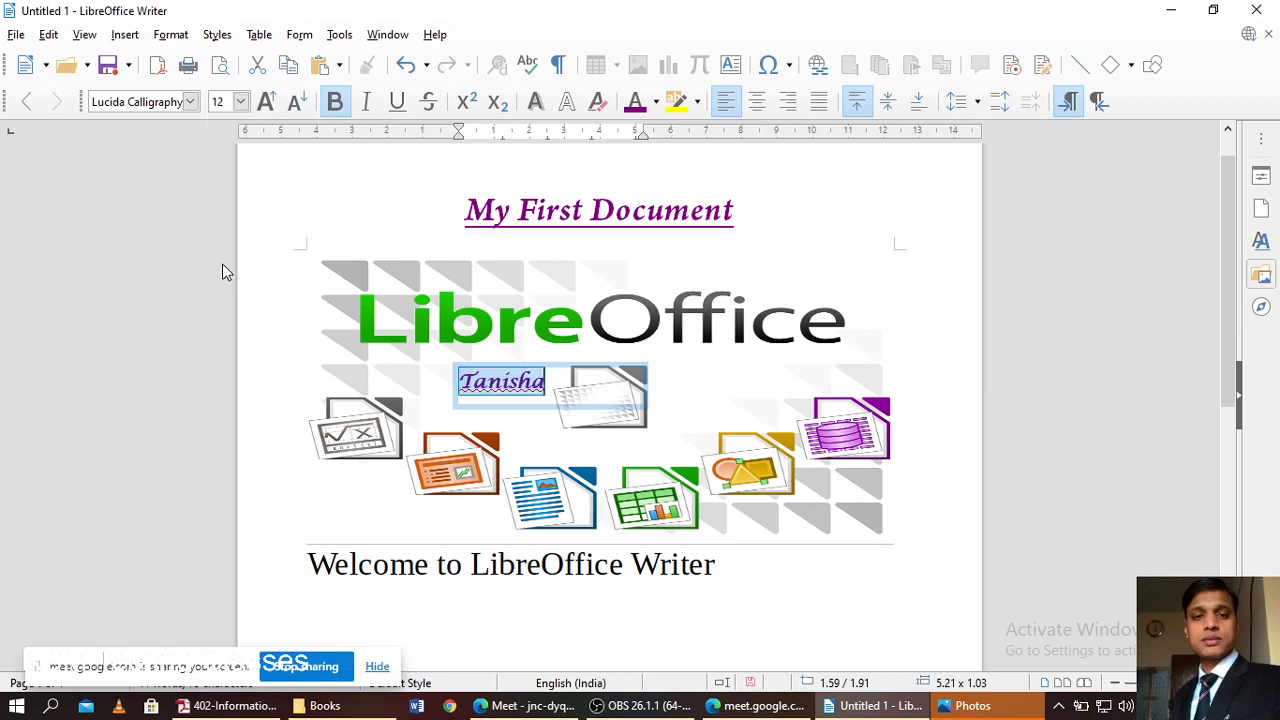
pyautogui.click(490, 376)
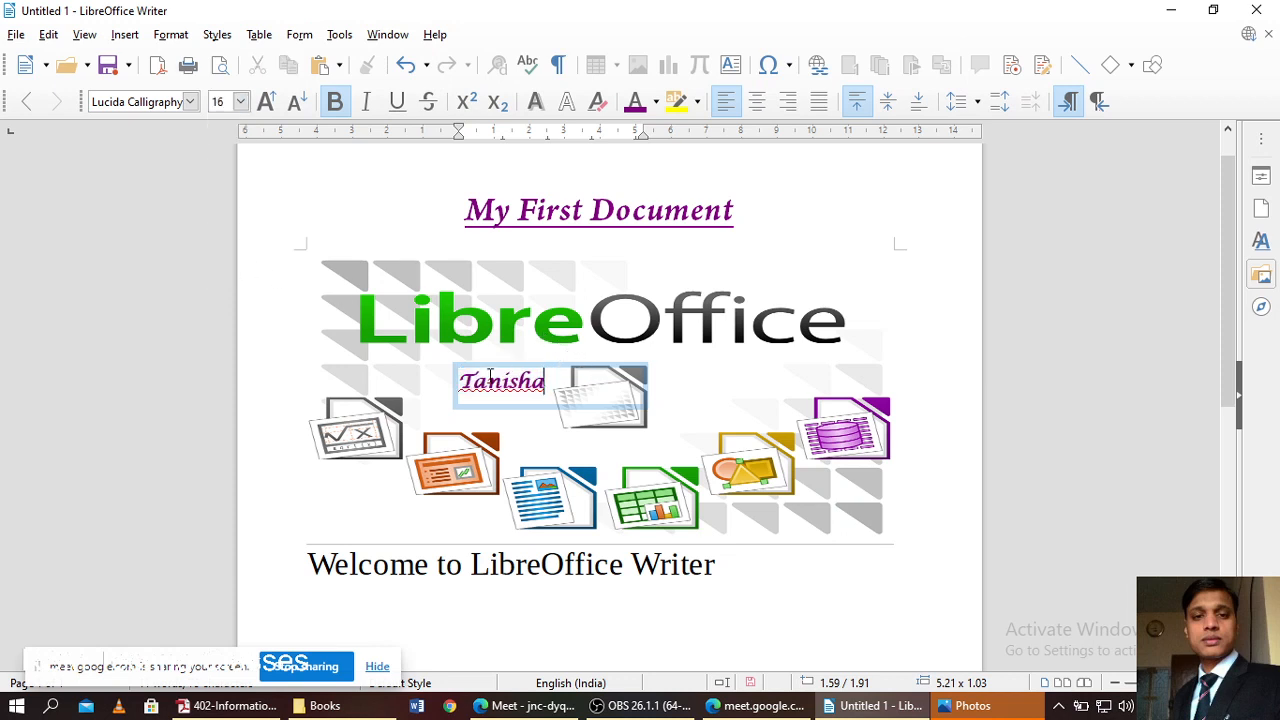
# - Move the text box to the empty area right of the grey document icon in the picture
pyautogui.click(509, 410)
pyautogui.click(500, 388)
pyautogui.moveTo(500, 388); pyautogui.dragTo(716, 403)
pyautogui.click(734, 414)
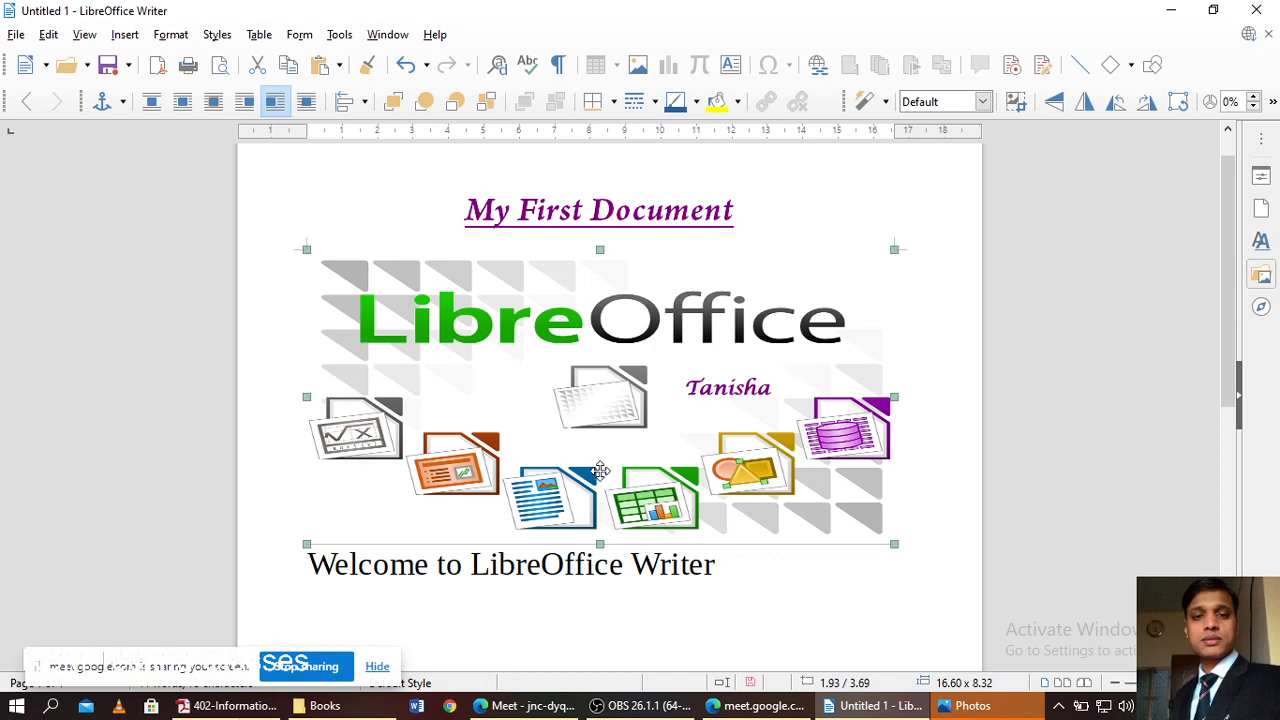
# - Set the text wrap of the LibreOffice picture to Wrap Off
pyautogui.scroll(-3, 607, 465)
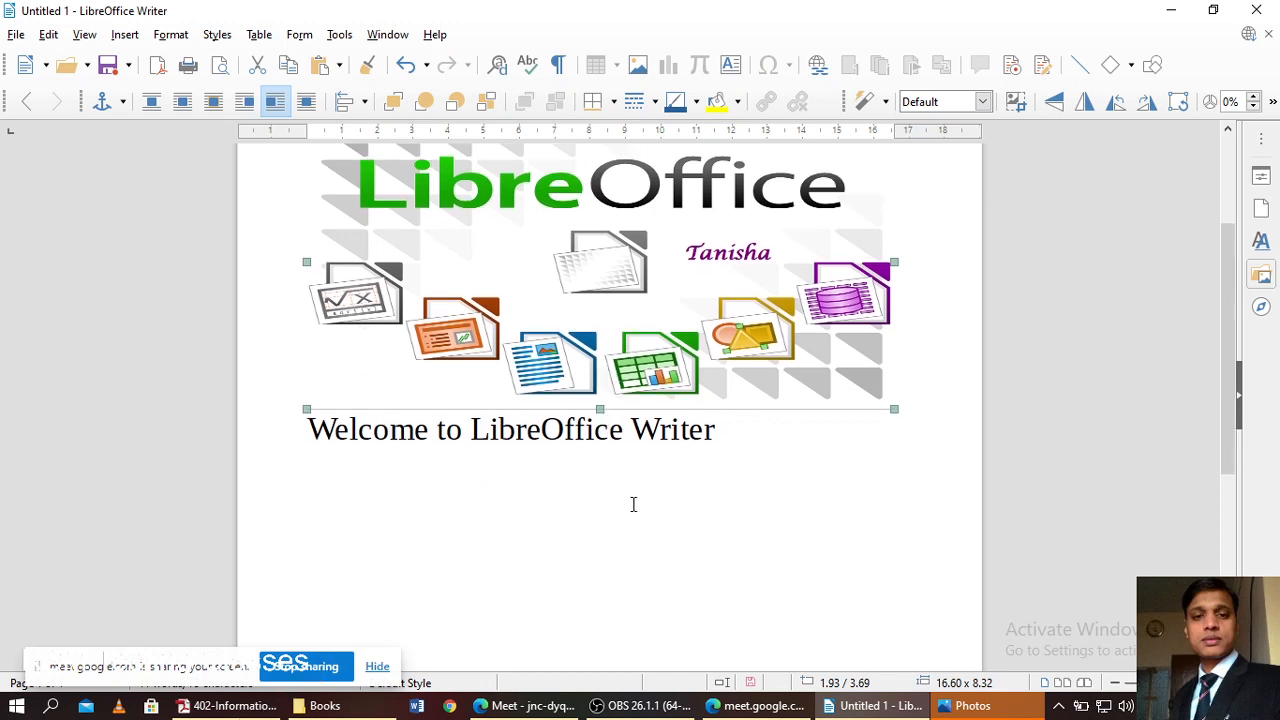
pyautogui.scroll(3, 615, 469)
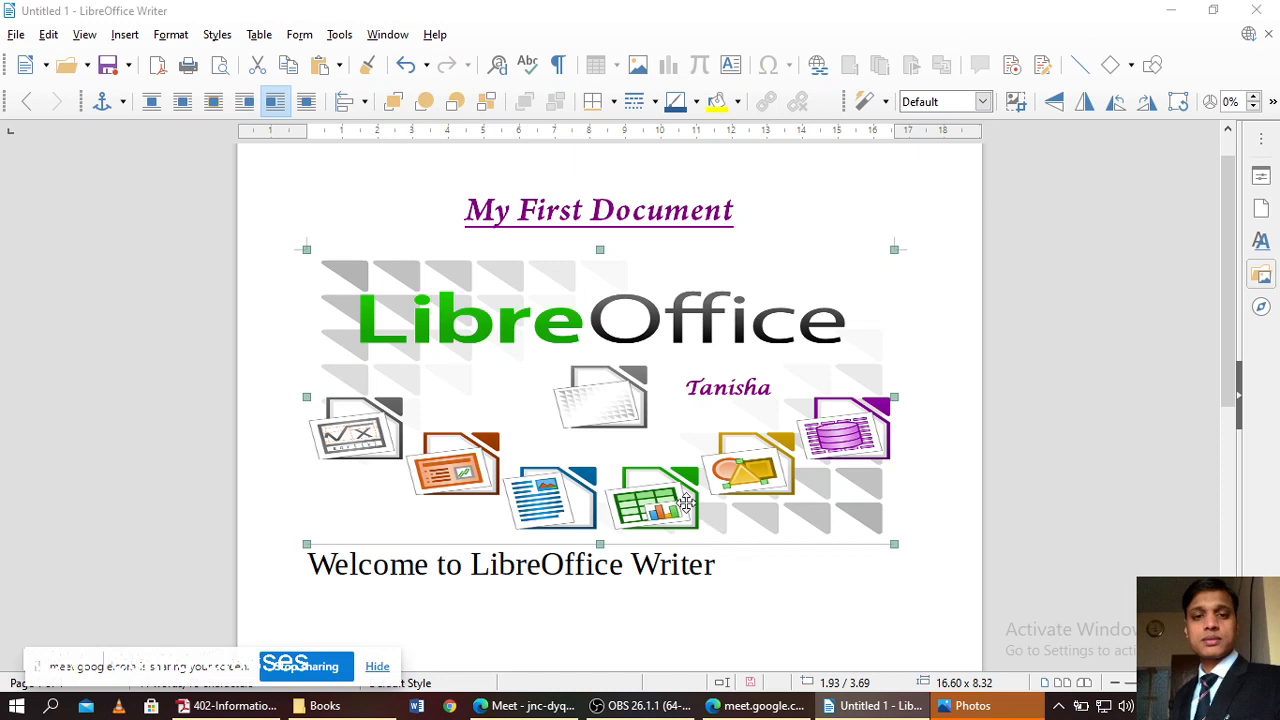
pyautogui.click(741, 566)
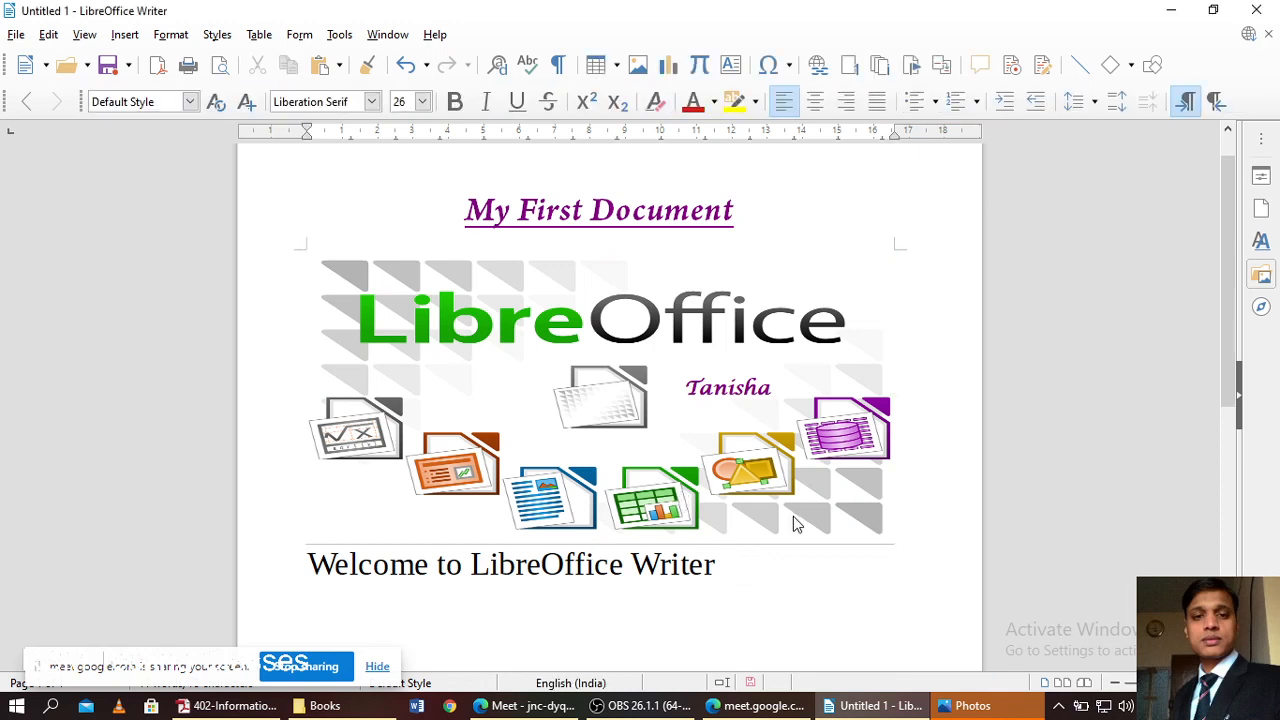
pyautogui.click(730, 478)
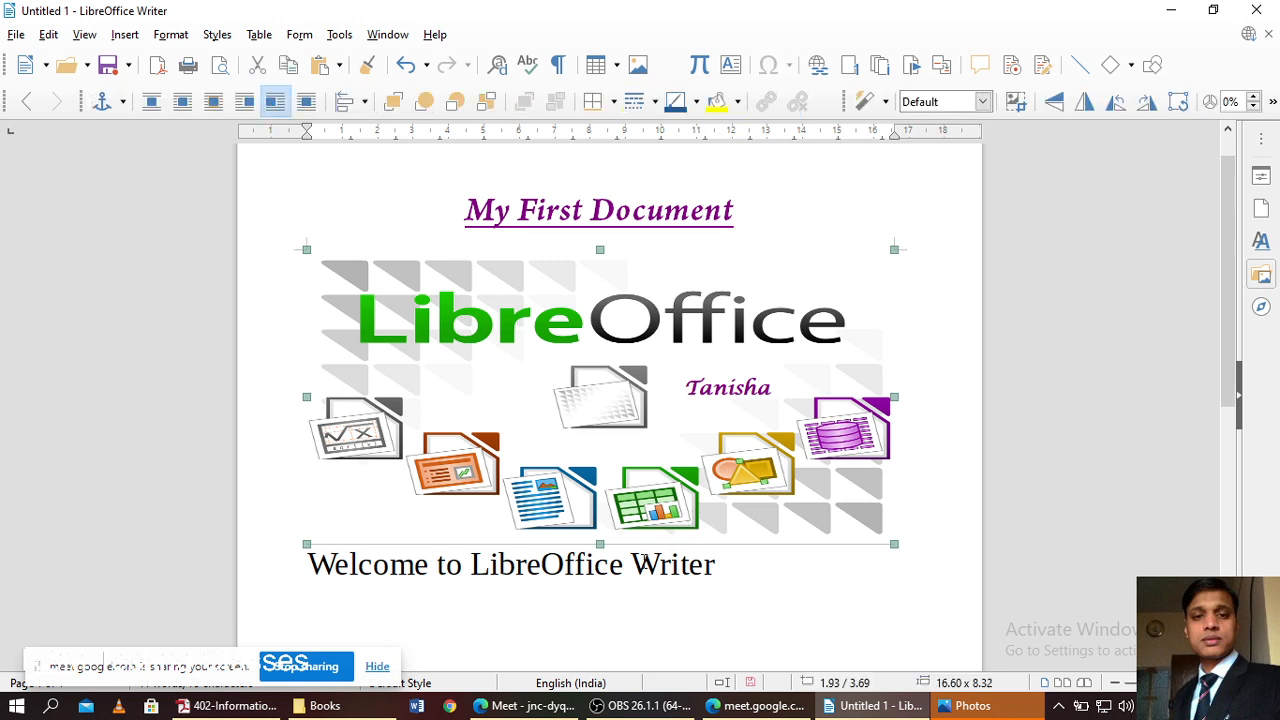
pyautogui.rightClick(658, 452)
pyautogui.moveTo(742, 316)
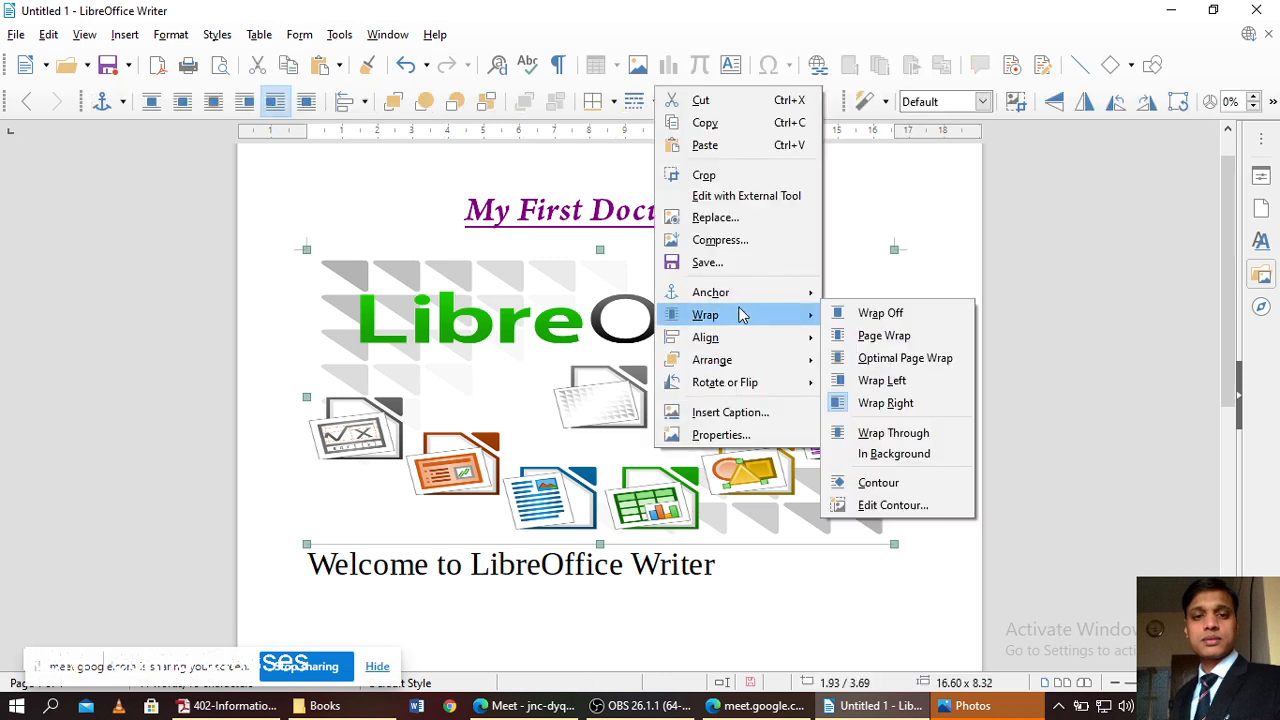
pyautogui.click(920, 318)
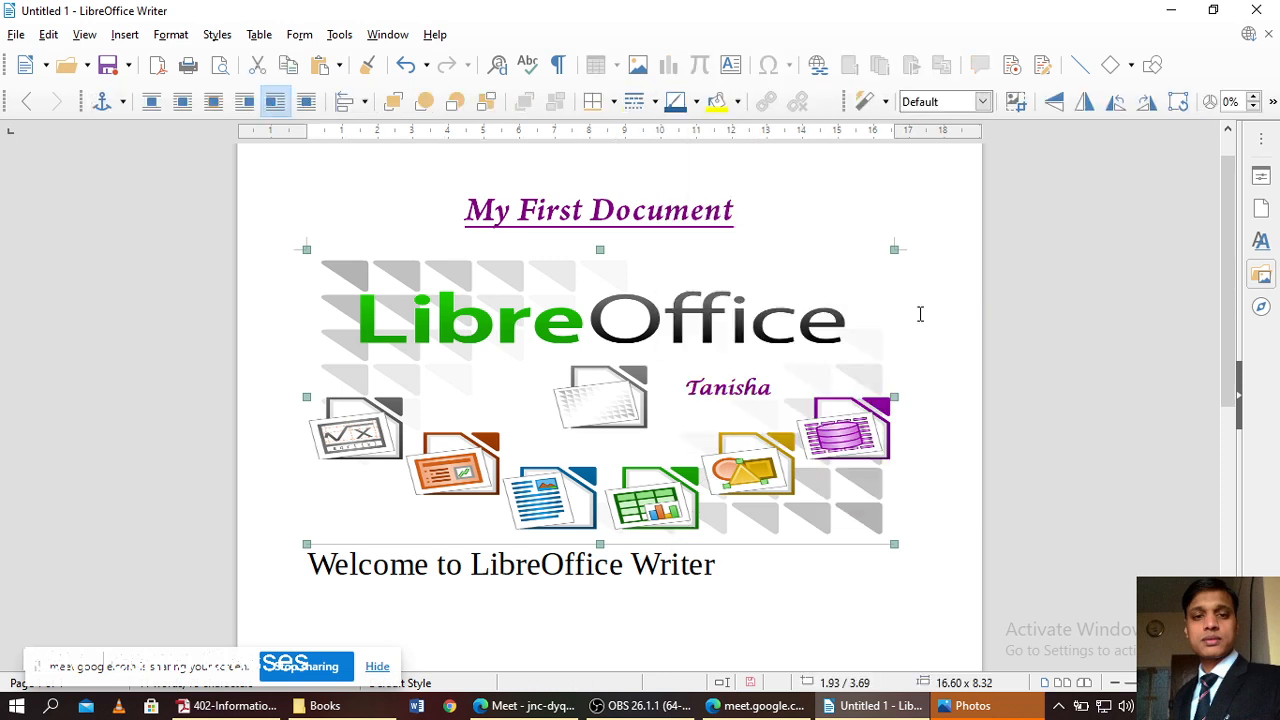
# - Try the In Background wrap option on the LibreOffice picture
pyautogui.rightClick(697, 360)
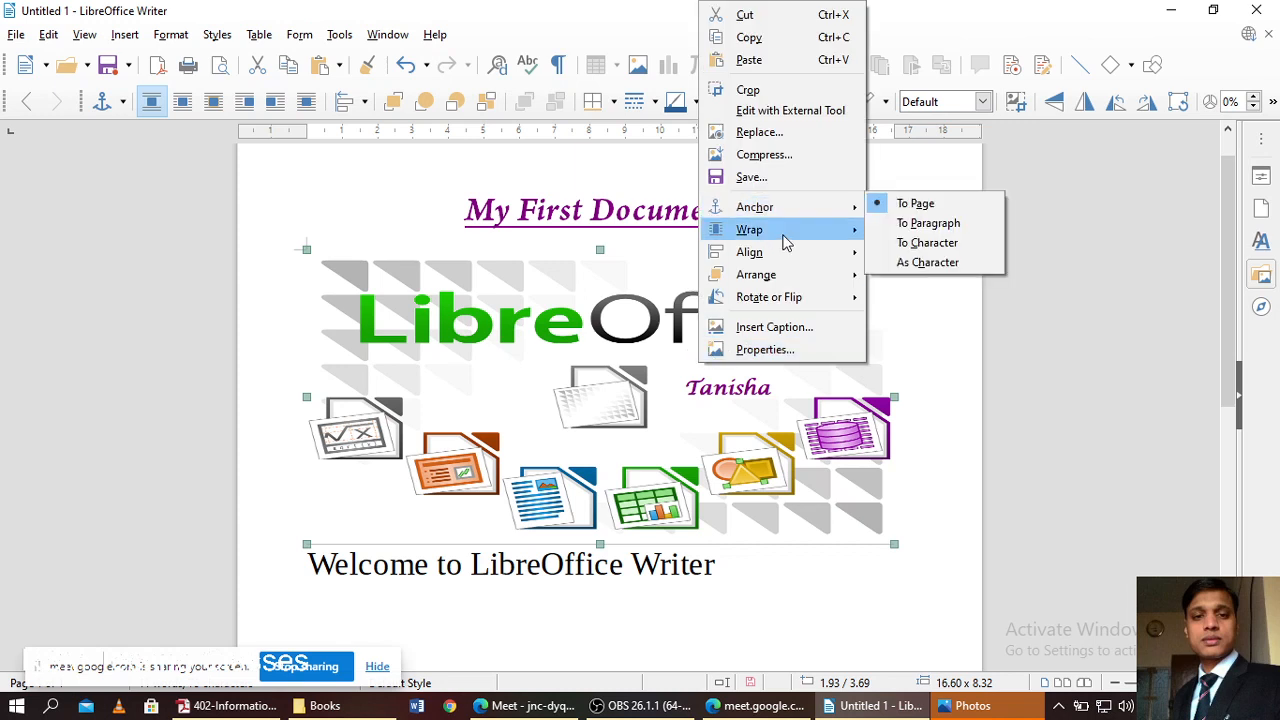
pyautogui.moveTo(785, 235)
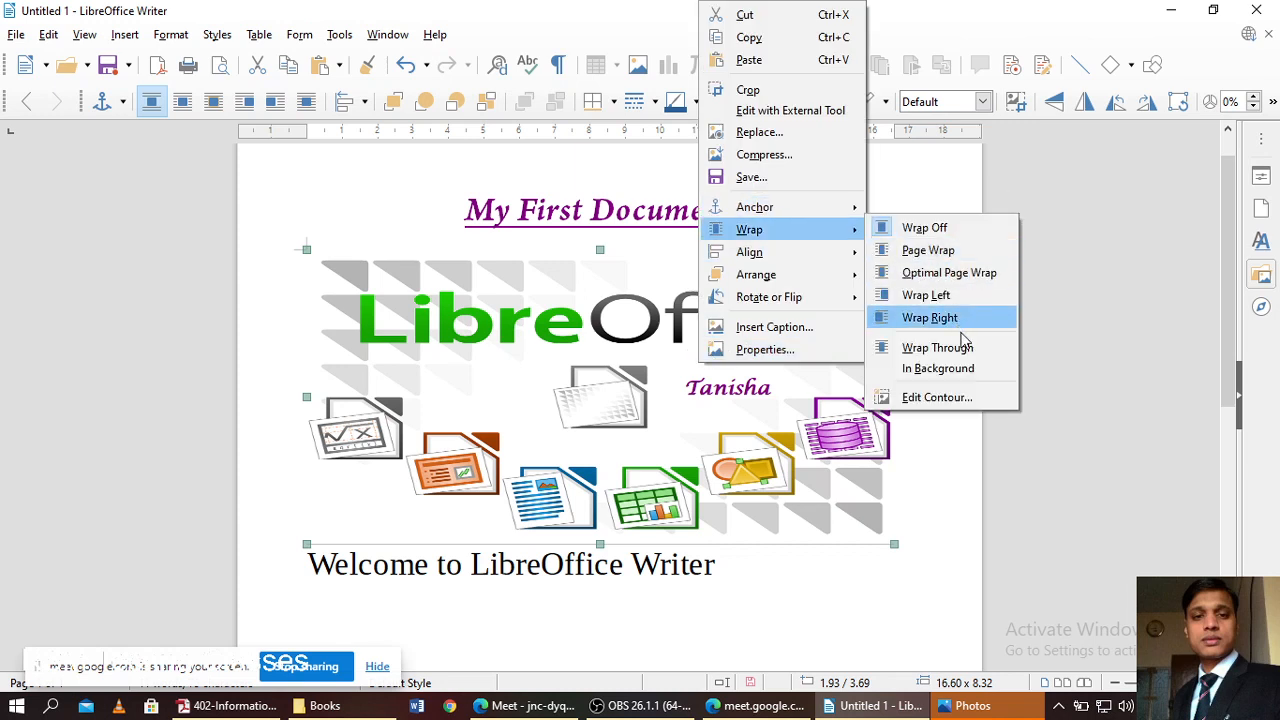
pyautogui.click(938, 369)
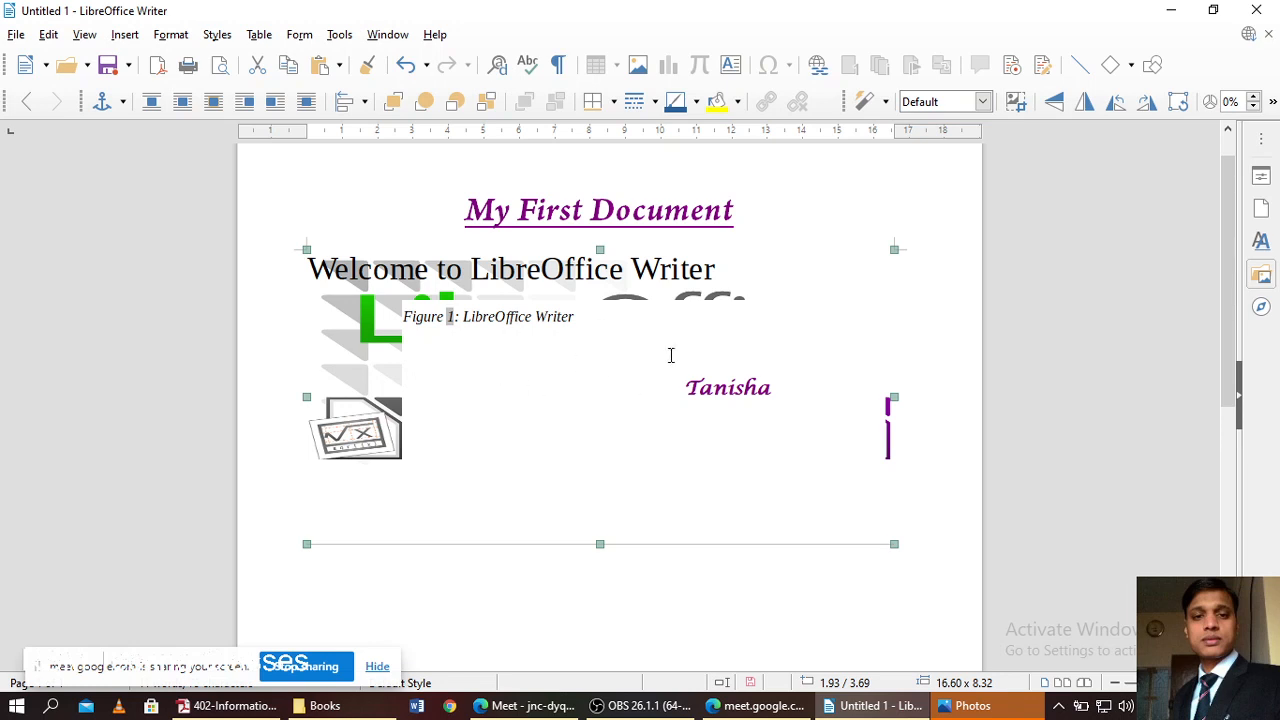
# - Try Bring to Front and Send to Back on the picture placed in the background
pyautogui.rightClick(576, 379)
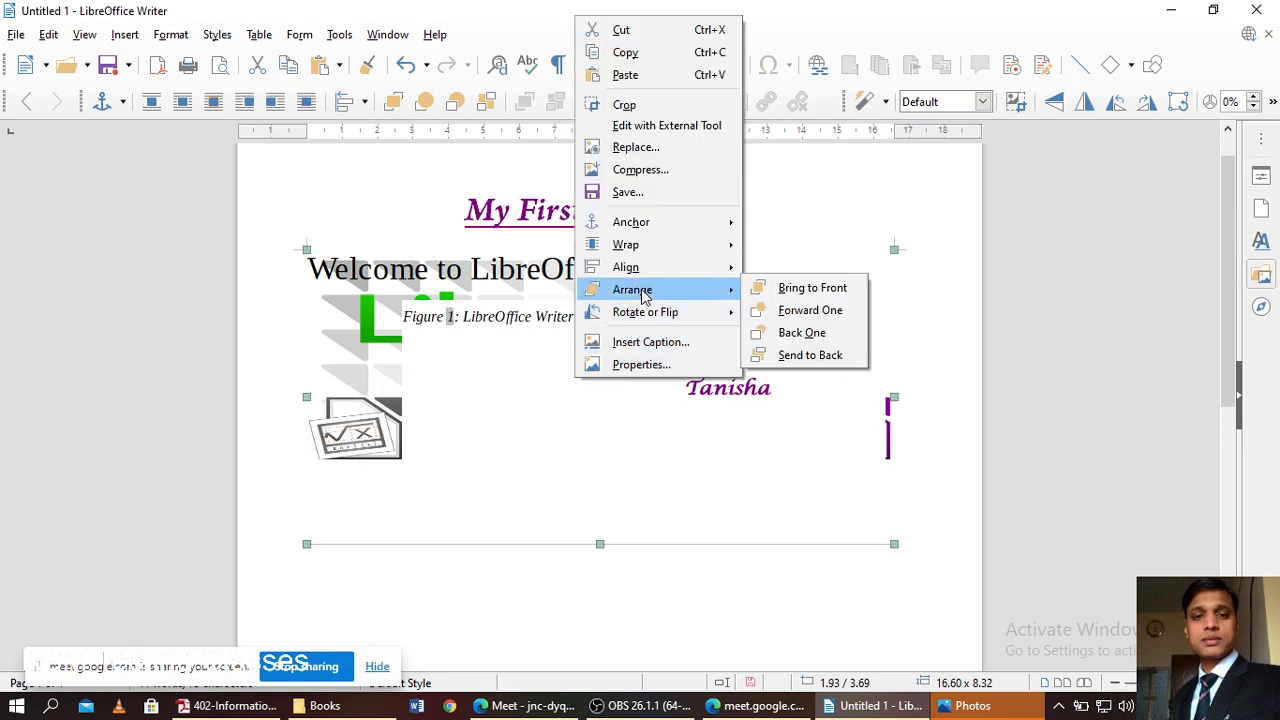
pyautogui.click(803, 294)
pyautogui.rightClick(595, 374)
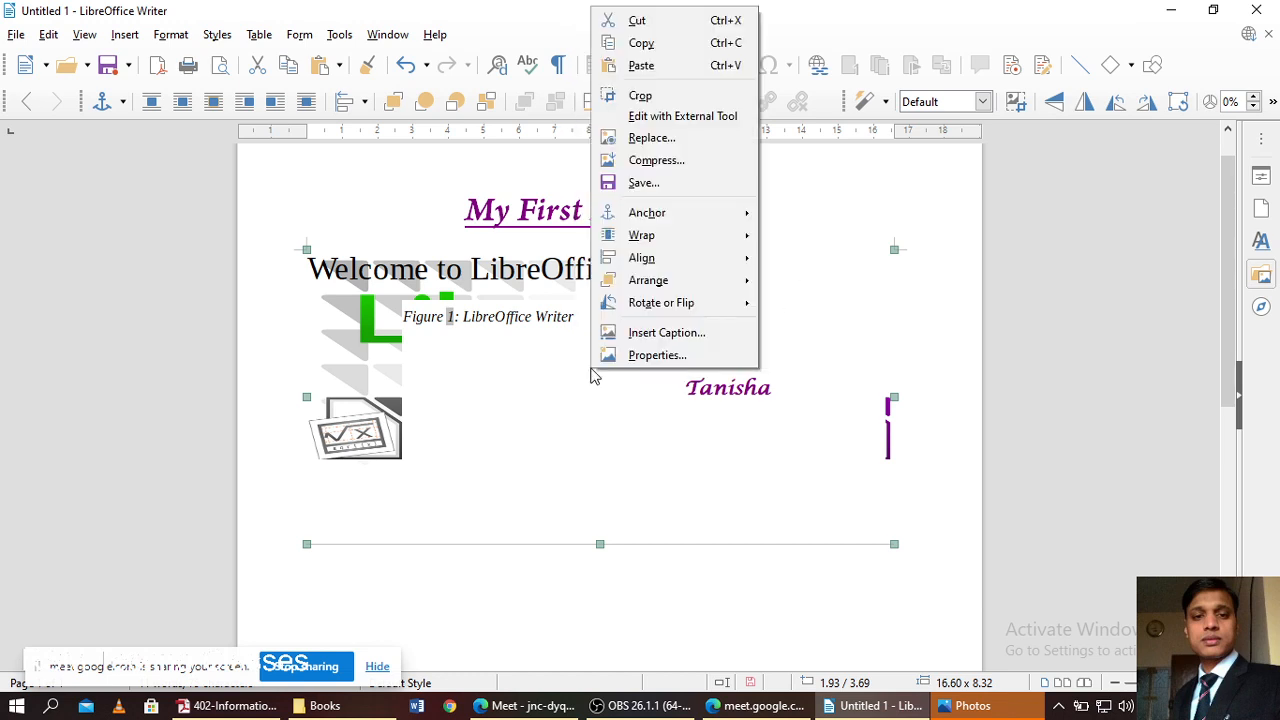
pyautogui.moveTo(710, 284)
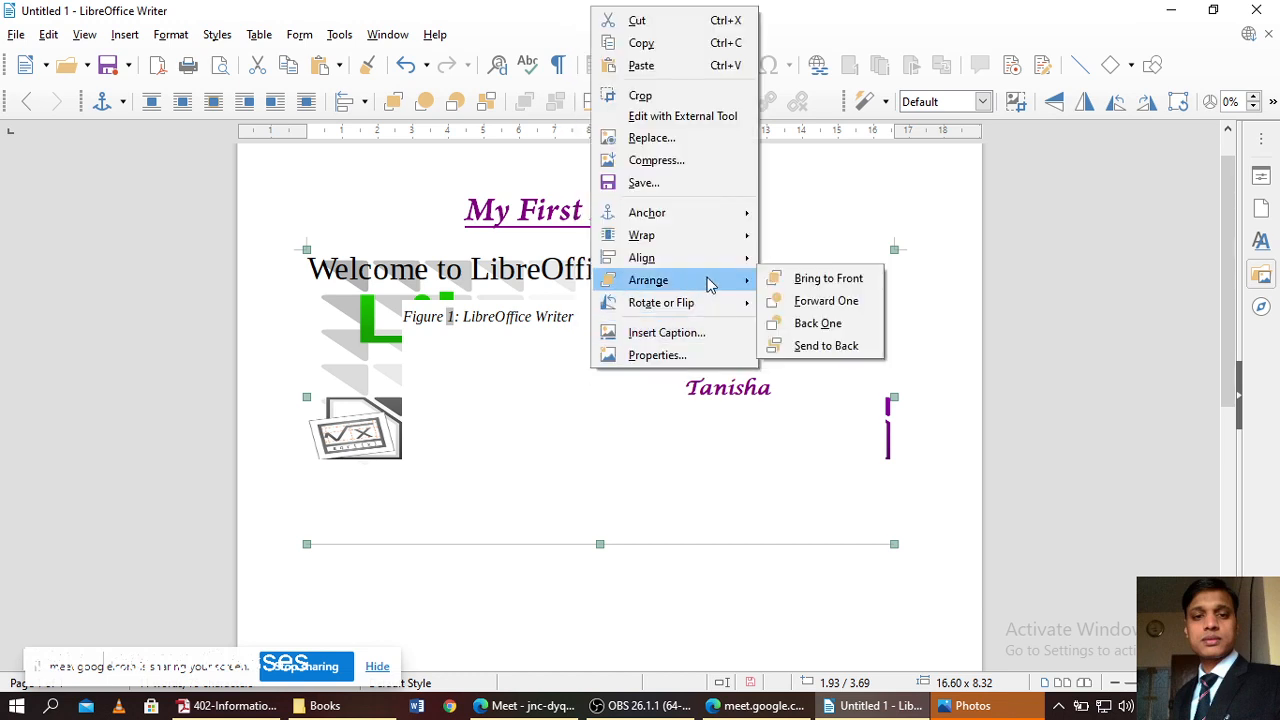
pyautogui.click(838, 348)
# - Try to move the caption frame down and undo the changes back to the Wrap Off layout
pyautogui.rightClick(612, 362)
pyautogui.click(527, 330)
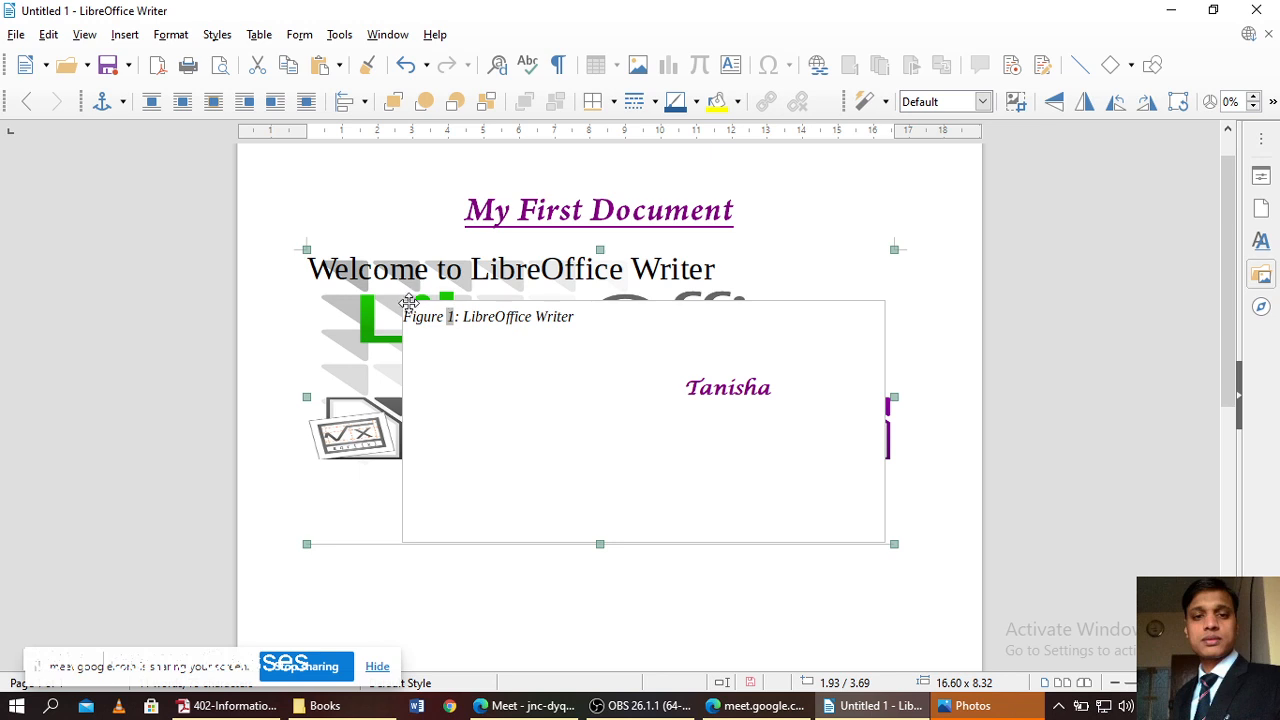
pyautogui.moveTo(407, 304); pyautogui.dragTo(609, 516)
pyautogui.hotkey('ctrl', 'z')
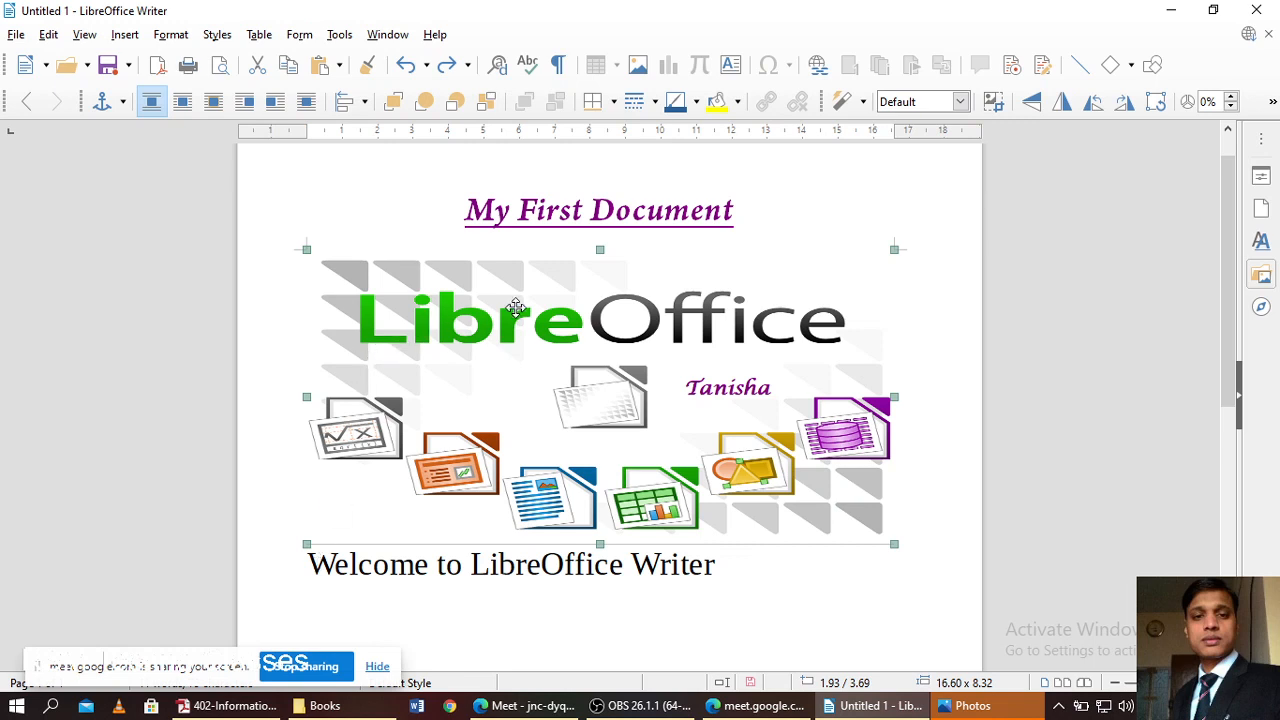
# - Shrink the picture to about 13.1 × 6.6 cm and undo the resize
pyautogui.moveTo(305, 249); pyautogui.dragTo(432, 352)
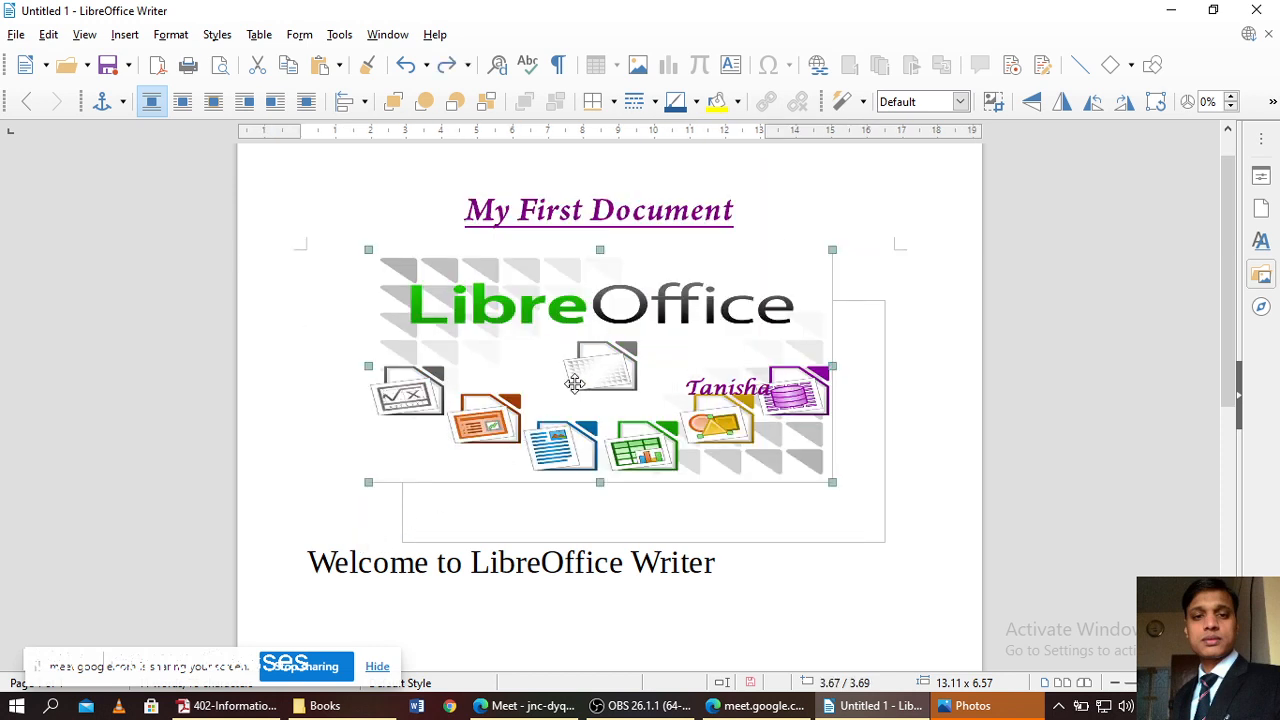
pyautogui.hotkey('ctrl', 'z')
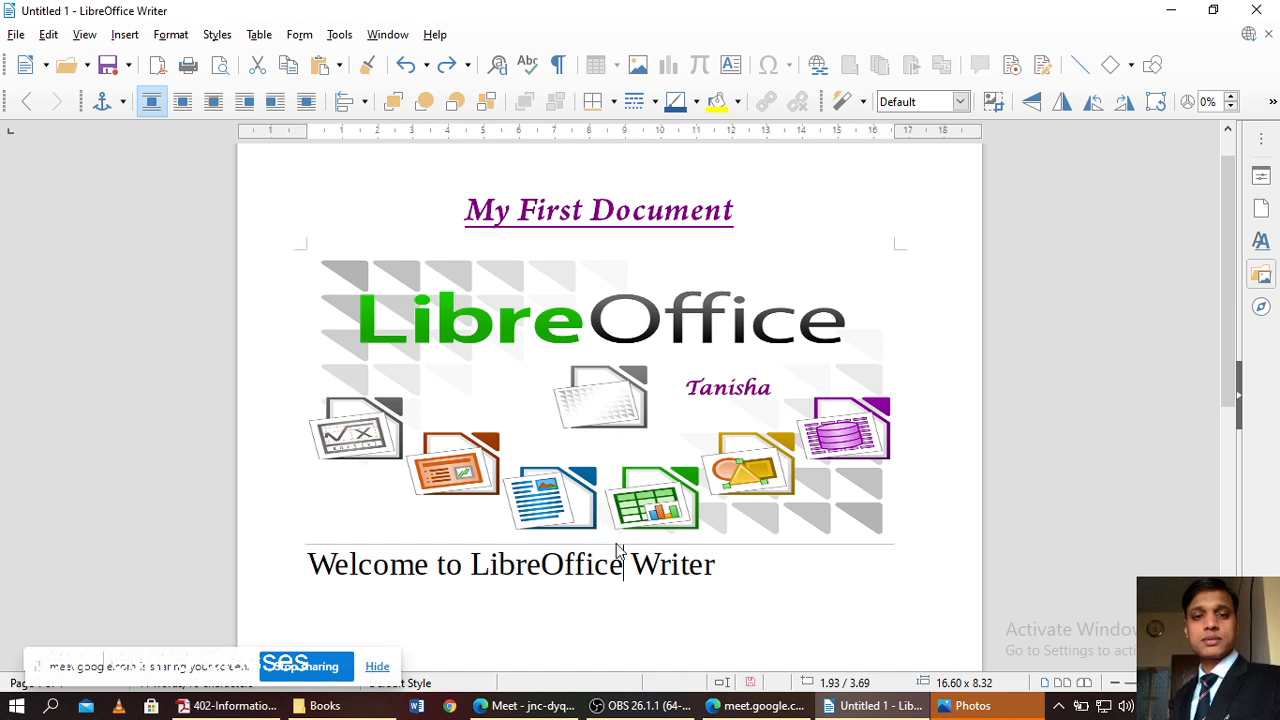
# - Indent the "Welcome to LibreOffice Writer" line with leading spaces and start a new line below it
pyautogui.click(310, 565)
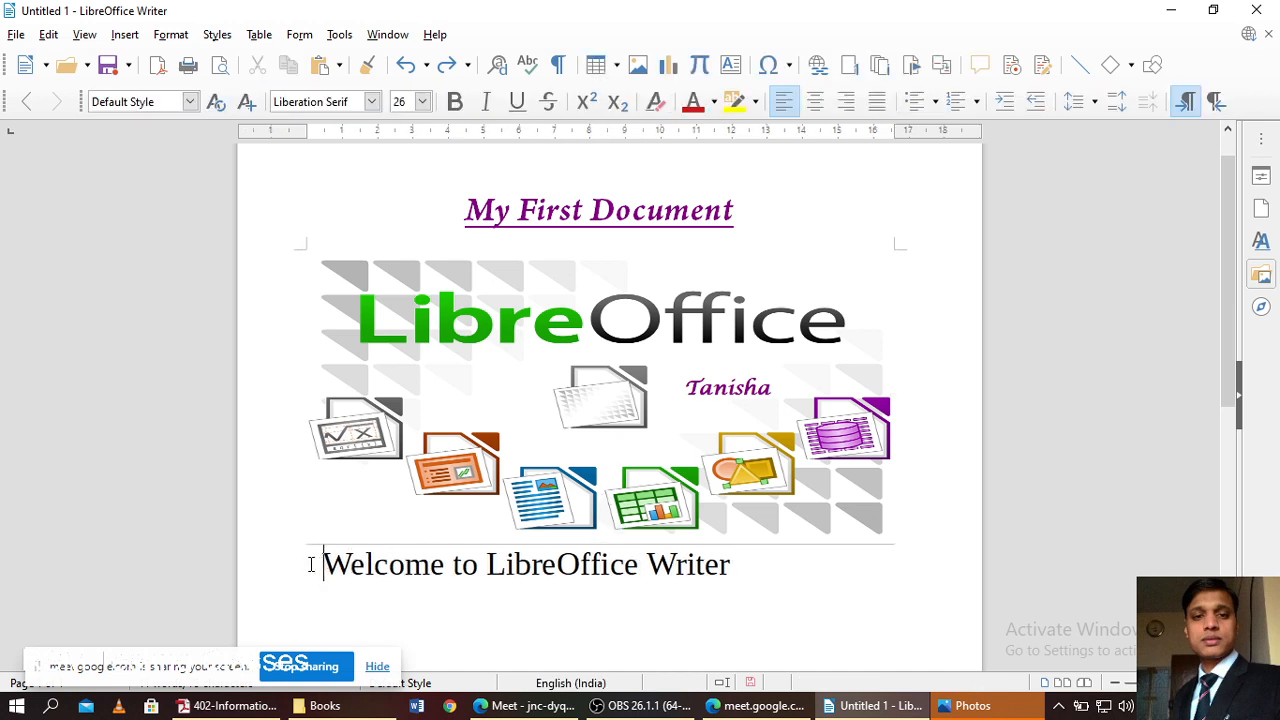
pyautogui.click(789, 561)
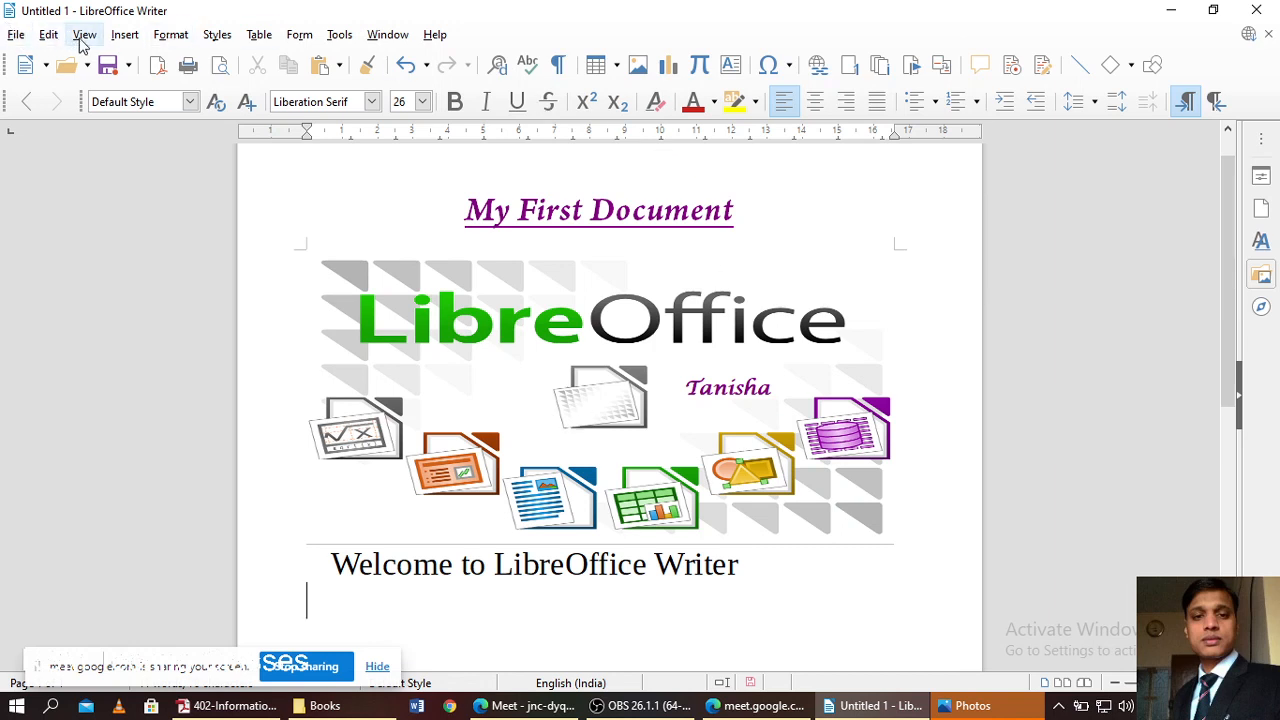
# - Open the Insert Table dialog for the new line below the welcome text
pyautogui.click(257, 38)
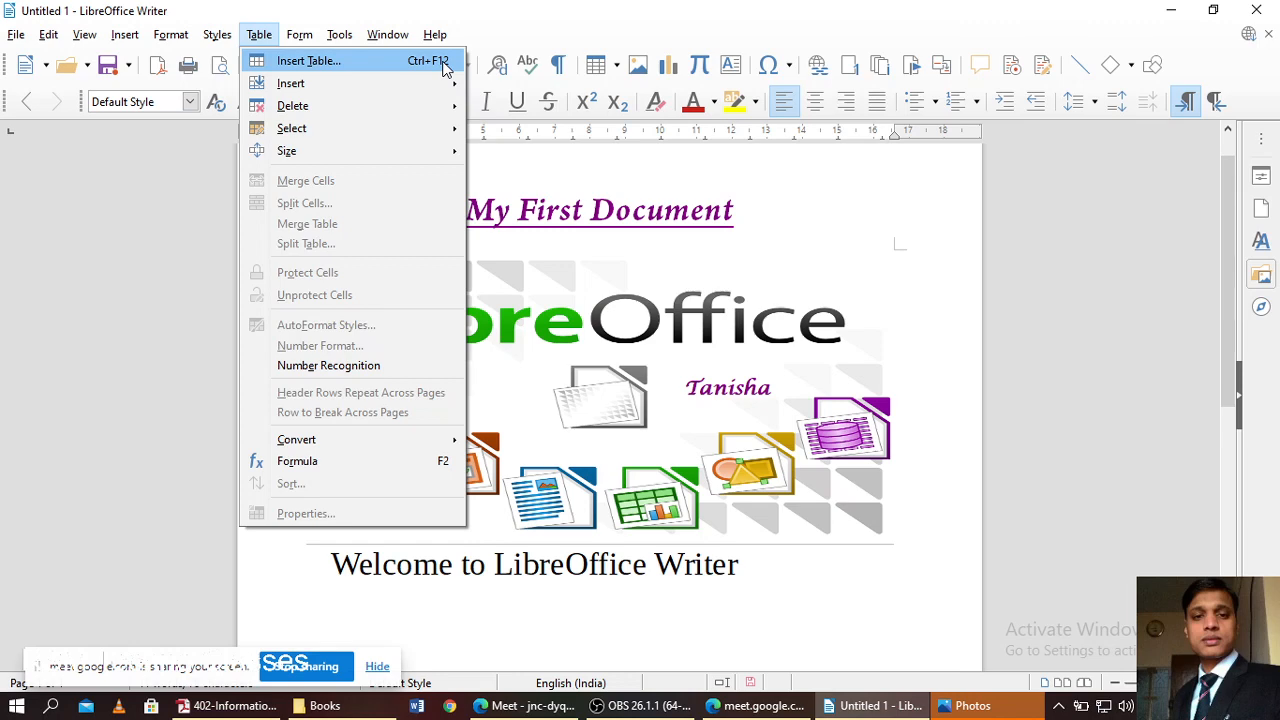
pyautogui.click(357, 62)
# - Switch to the Google Meet call, admit the waiting participant, and return to the Writer document
pyautogui.click(532, 708)
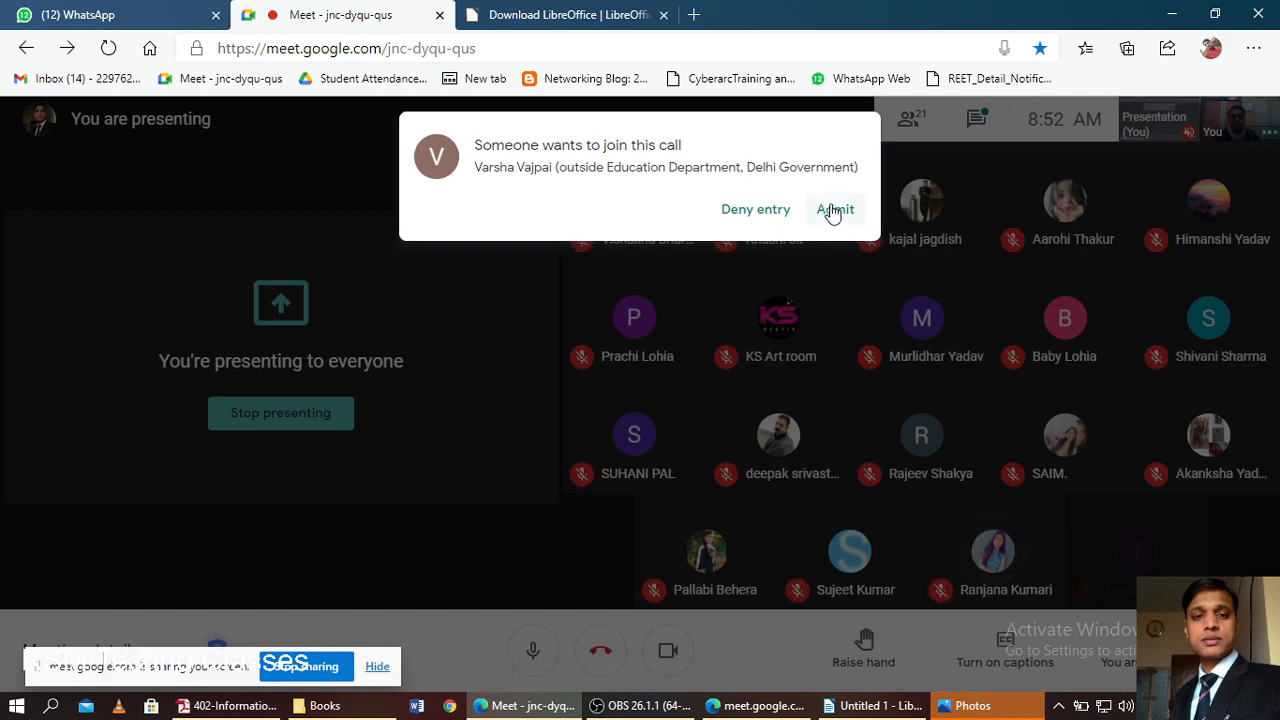
pyautogui.click(833, 211)
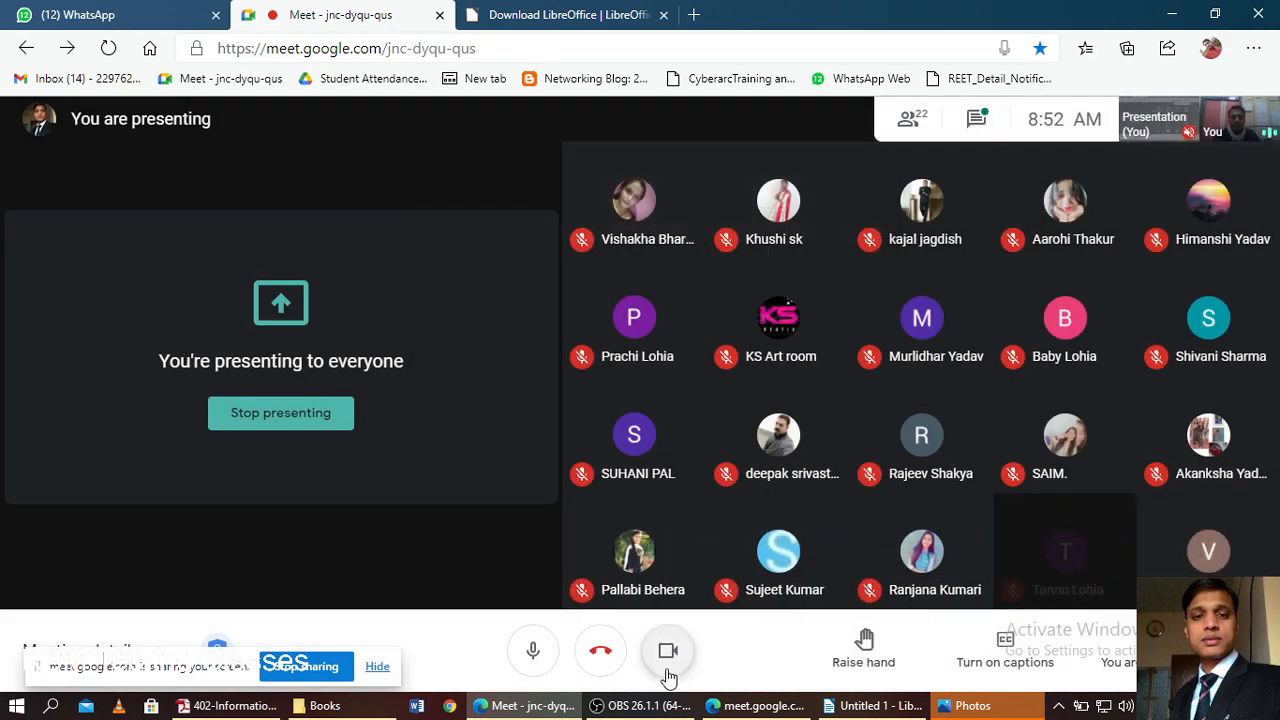
pyautogui.click(870, 706)
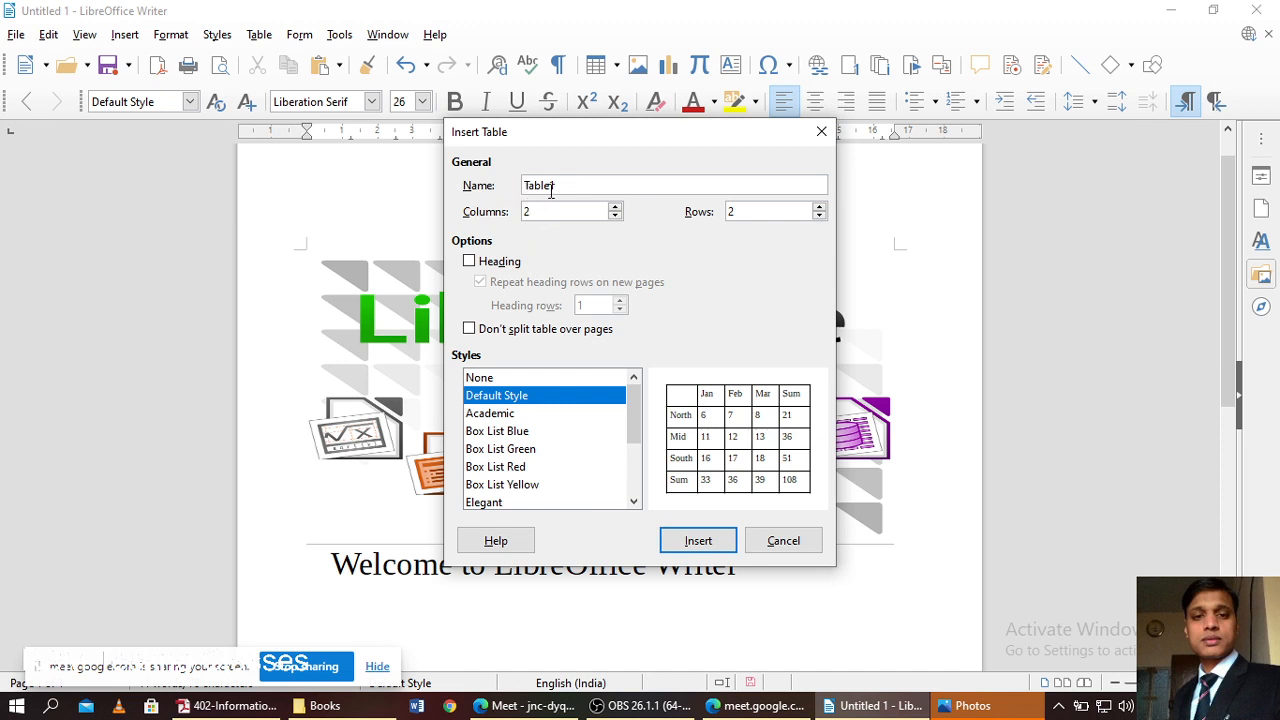
# - Preview the Academic and Box List Blue, Green and Red table styles, and choose Box List Yellow
pyautogui.click(483, 414)
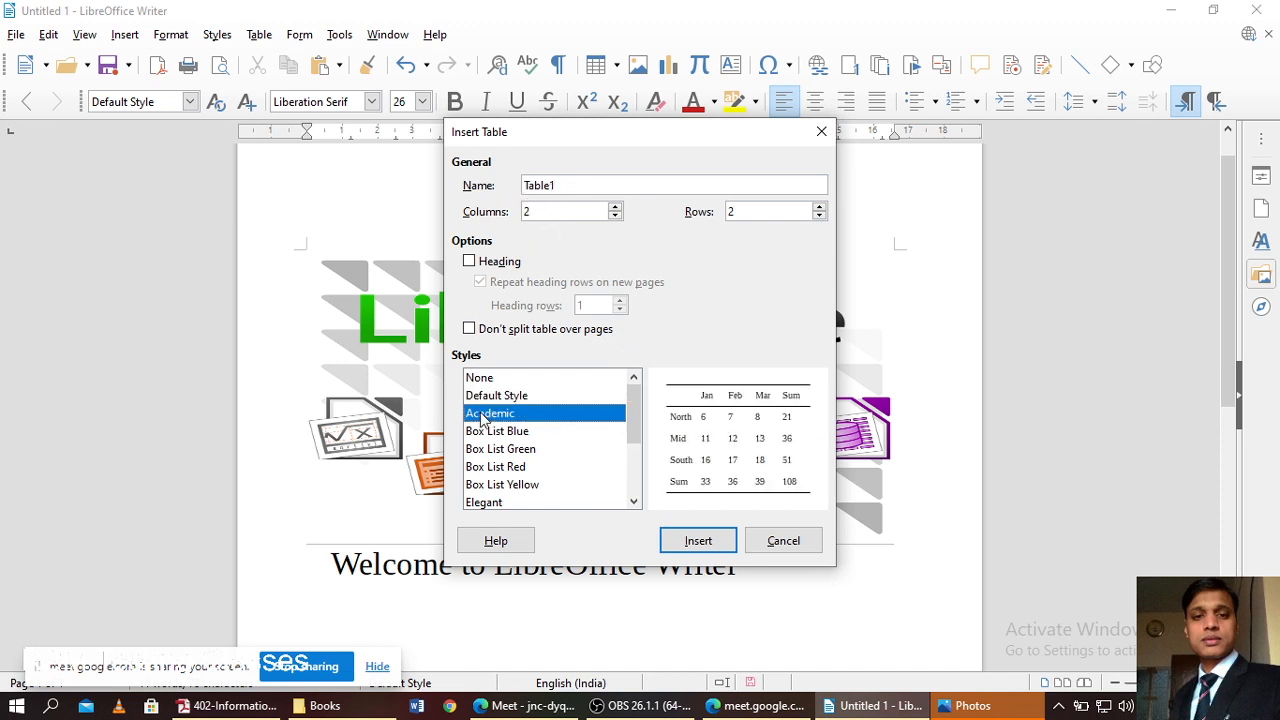
pyautogui.click(496, 433)
pyautogui.click(498, 450)
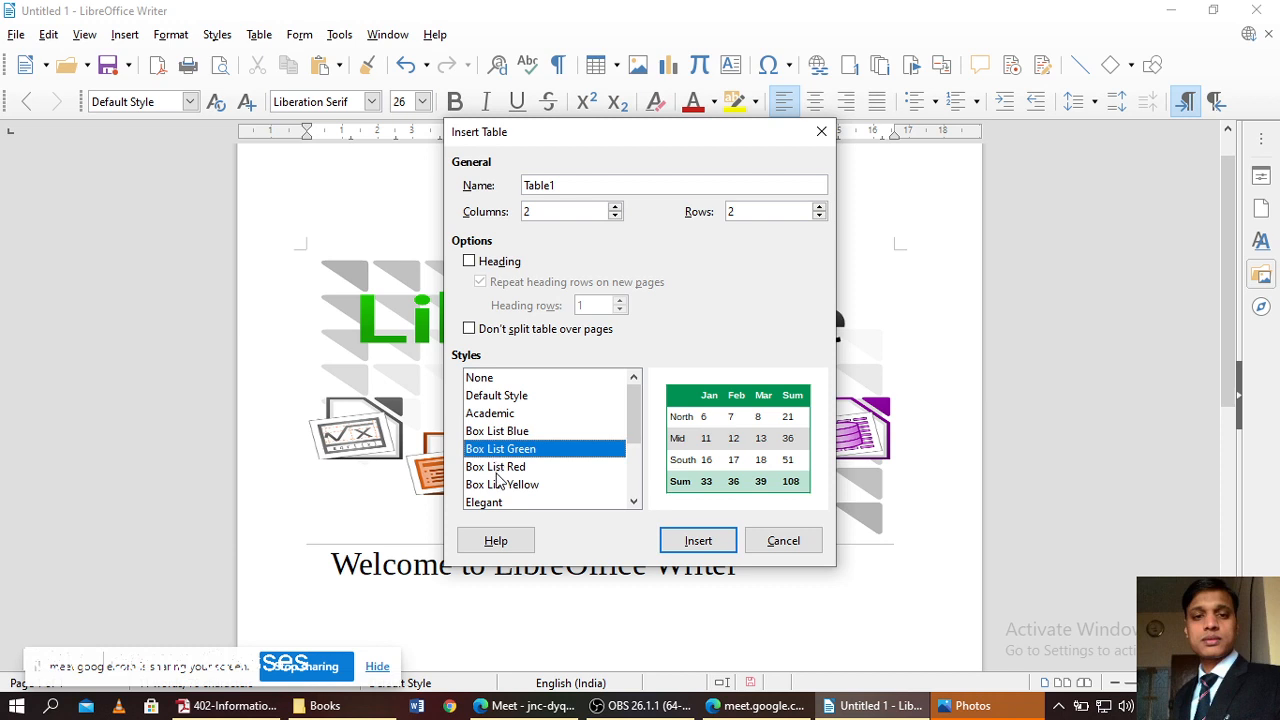
pyautogui.click(496, 468)
pyautogui.click(500, 486)
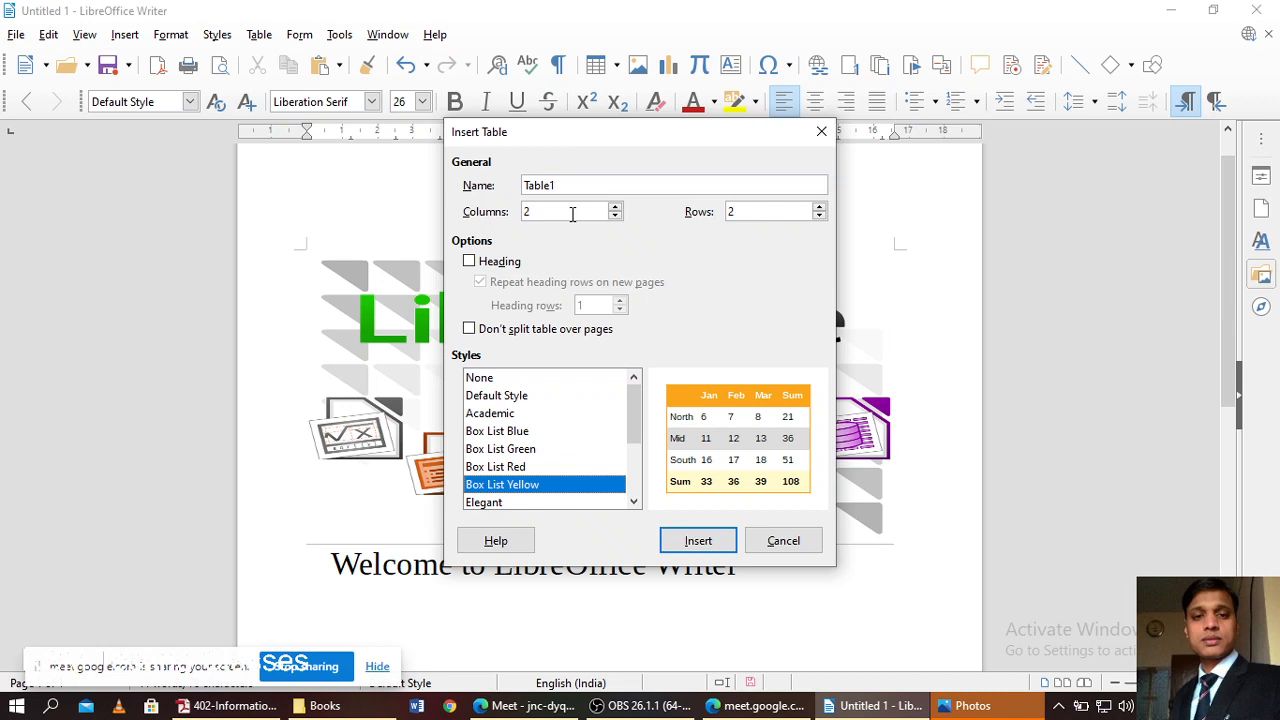
# - Insert the Box List Yellow table with 5 columns, 7 rows and a heading row enabled
pyautogui.click(617, 207)
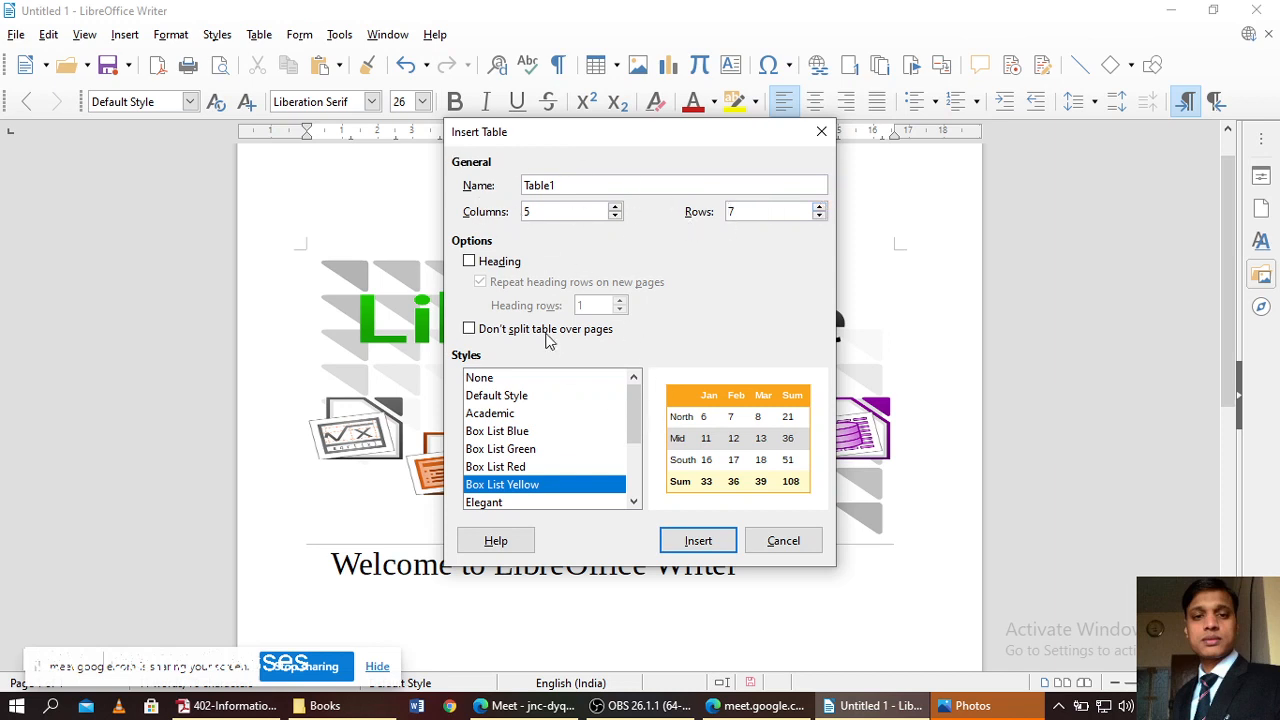
pyautogui.click(470, 262)
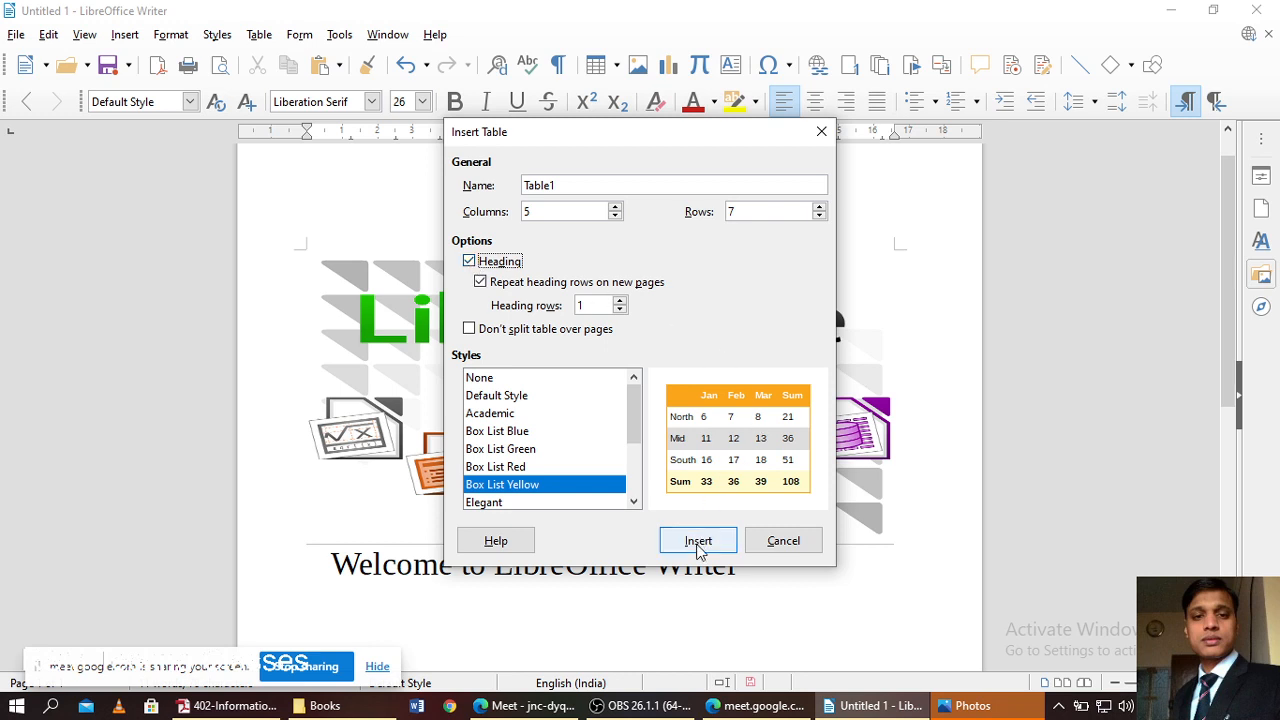
pyautogui.click(697, 542)
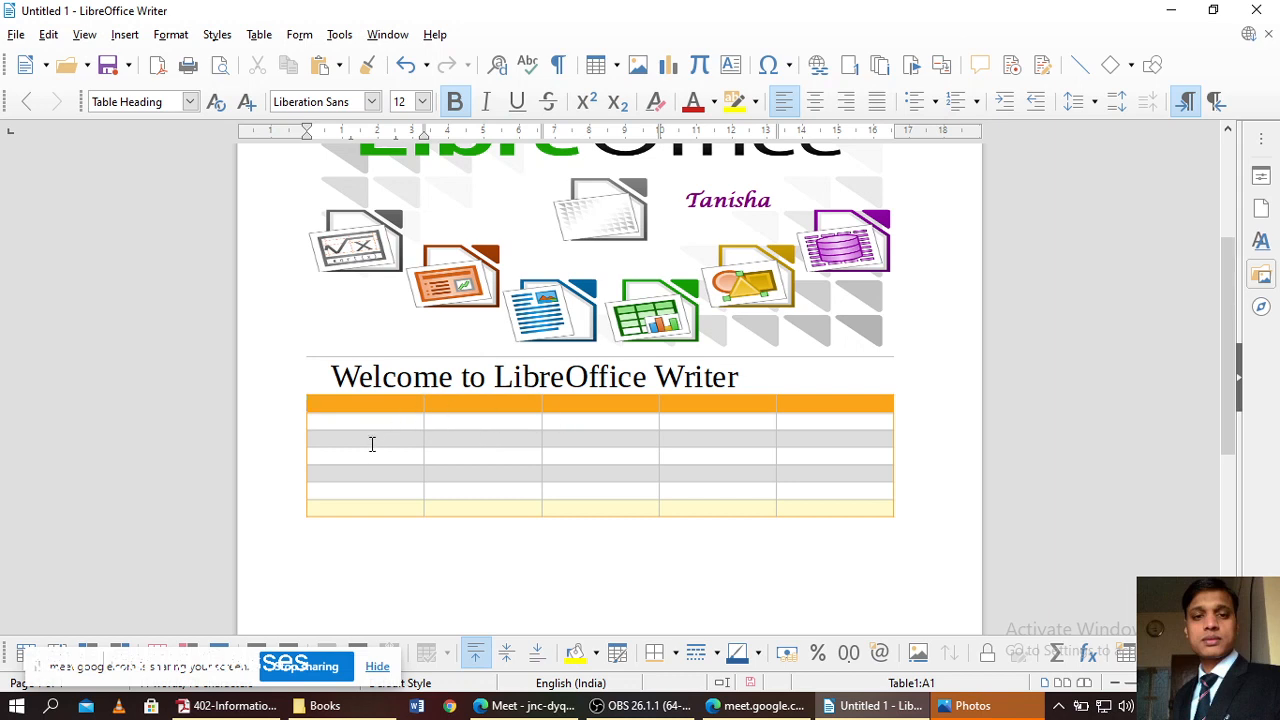
pyautogui.click(449, 432)
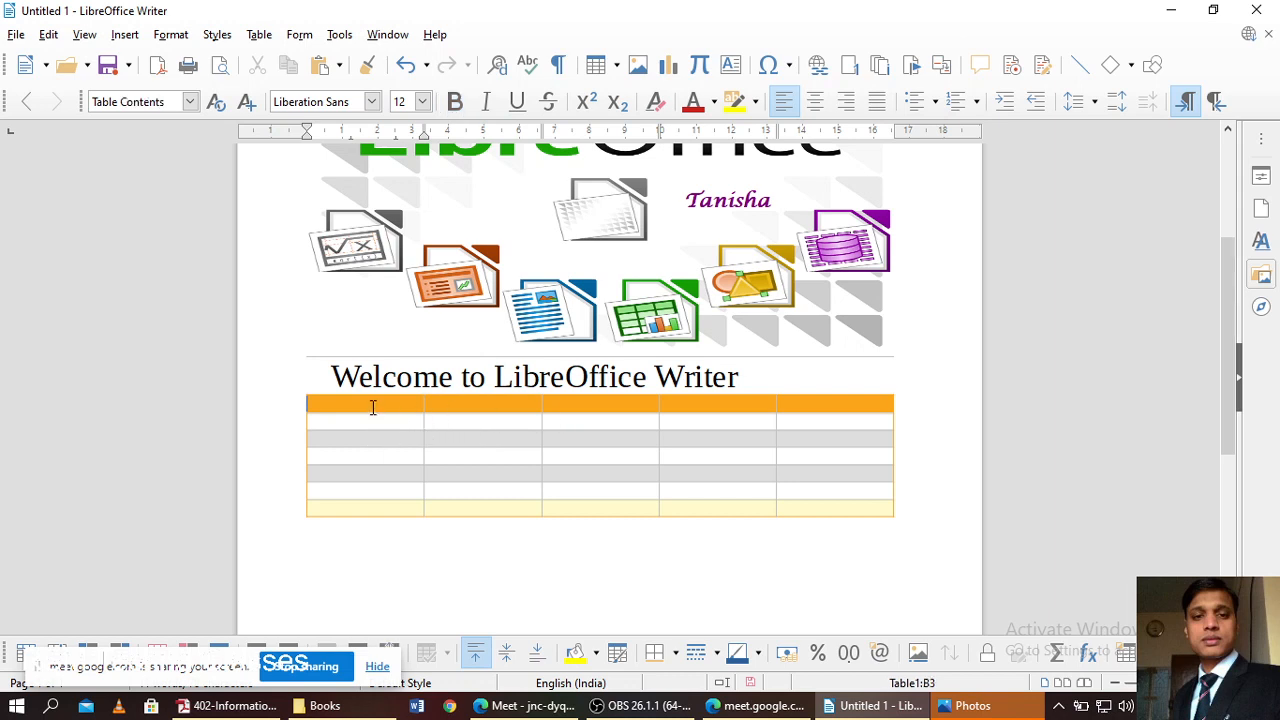
pyautogui.click(349, 399)
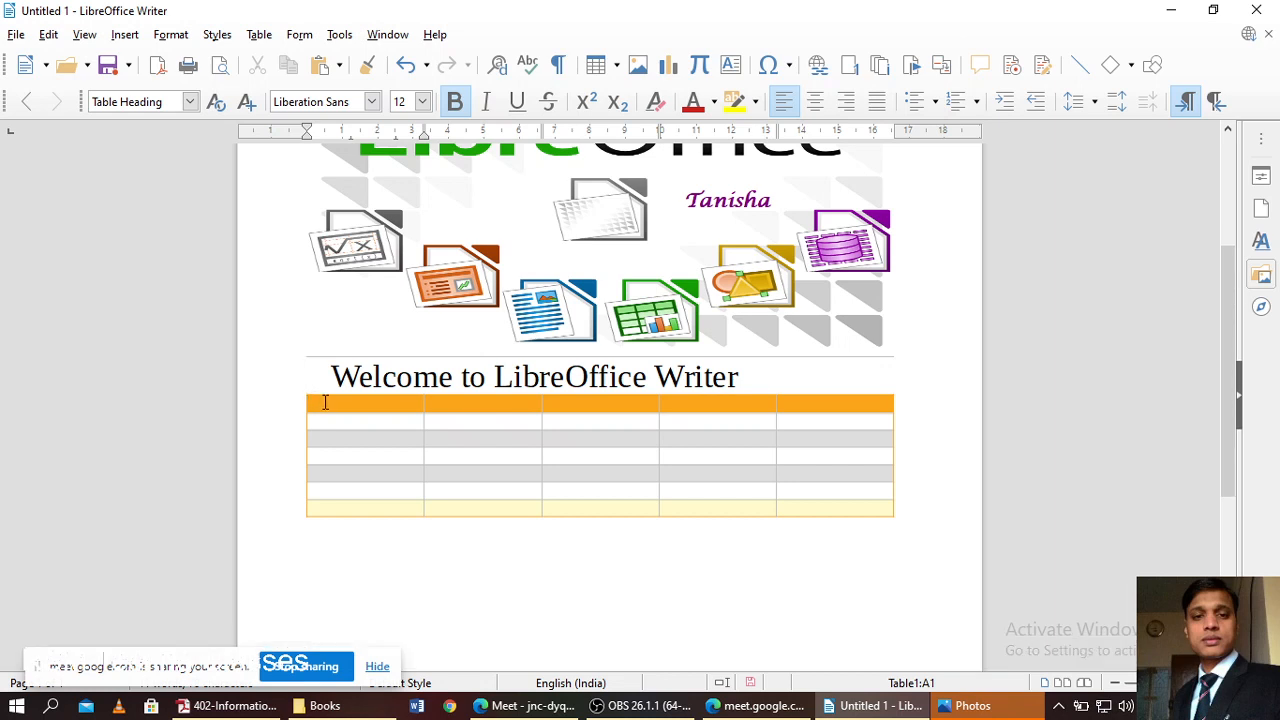
pyautogui.click(471, 400)
pyautogui.moveTo(886, 512); pyautogui.dragTo(888, 556)
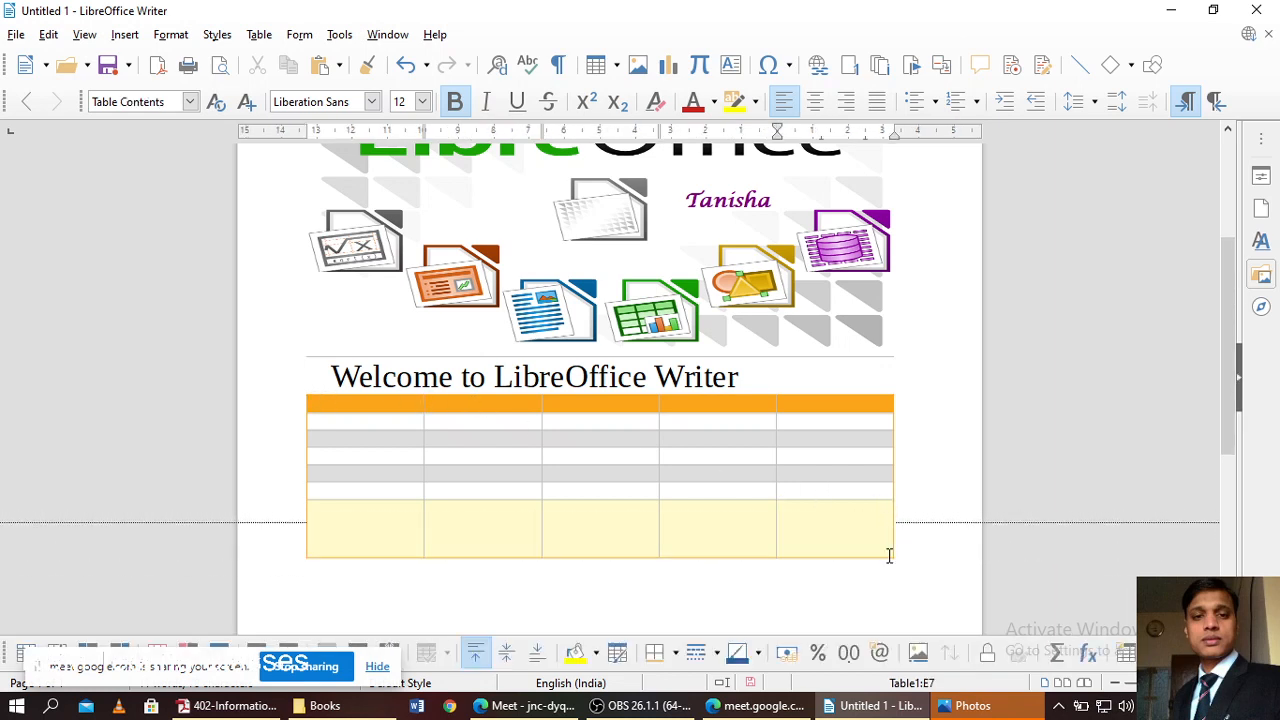
pyautogui.hotkey('ctrl', 'z')
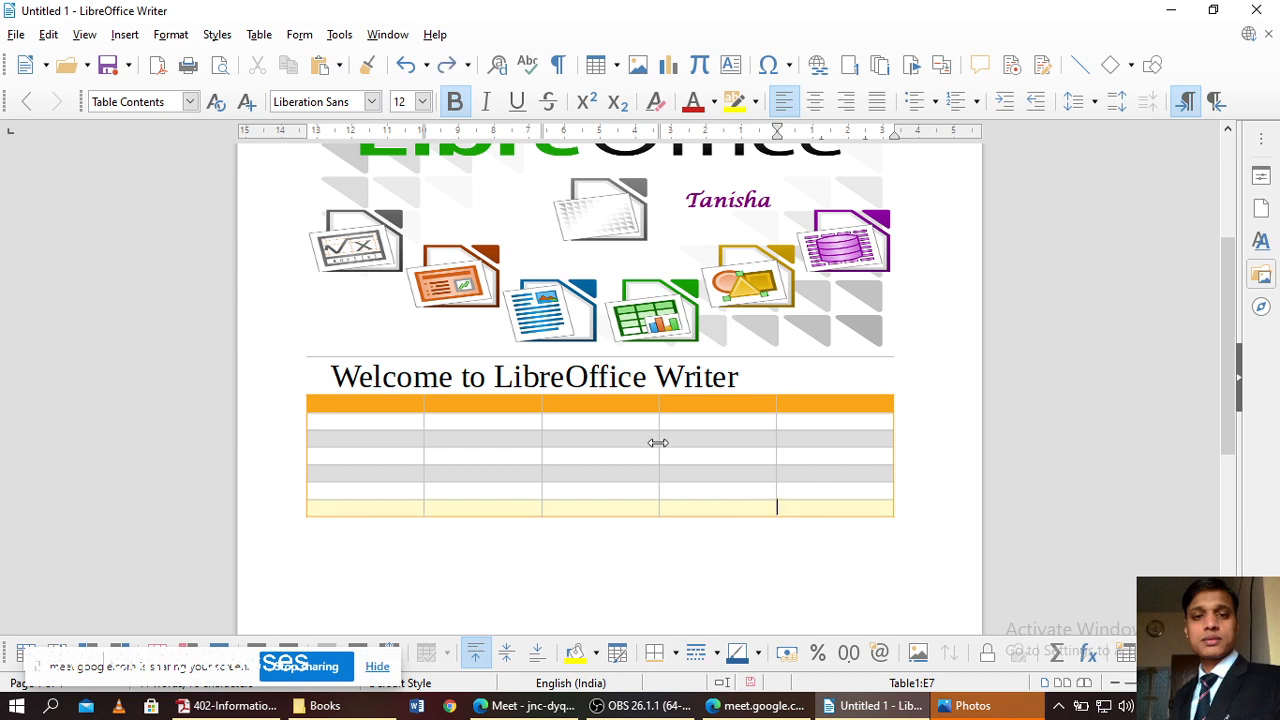
# - Add an empty line between the "Welcome to LibreOffice Writer" line and the table
pyautogui.click(758, 372)
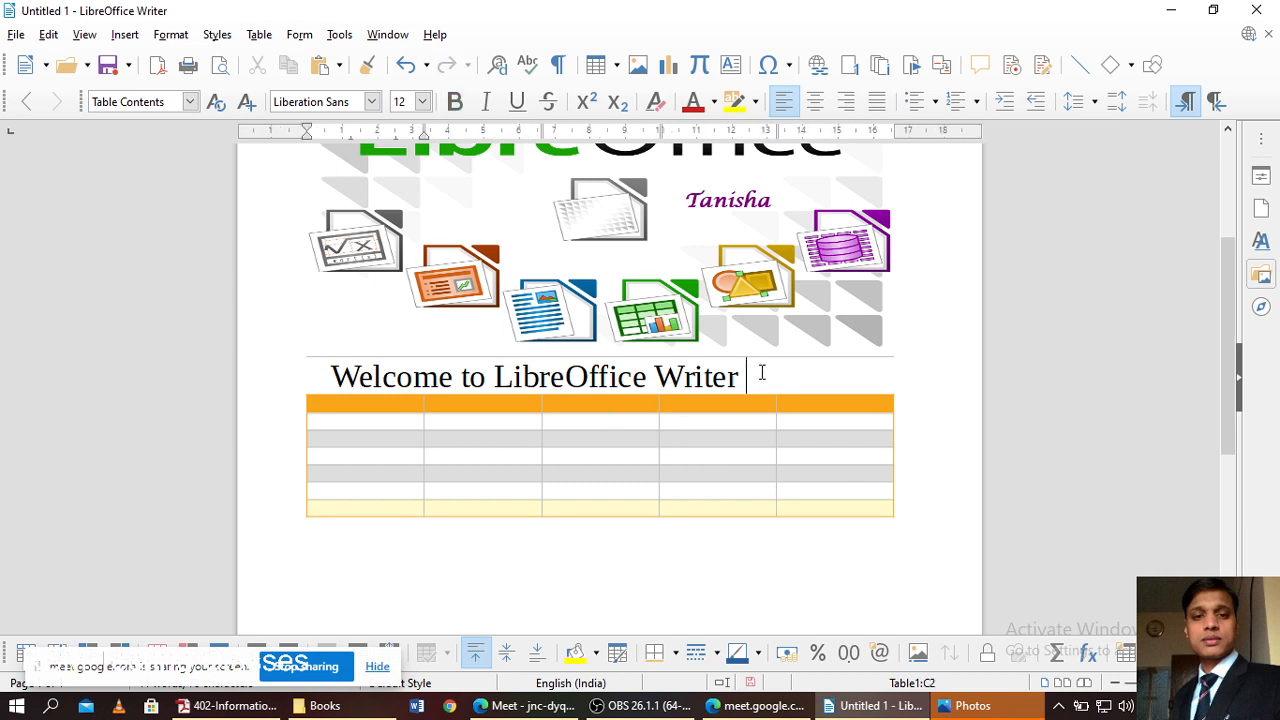
pyautogui.press('Return')
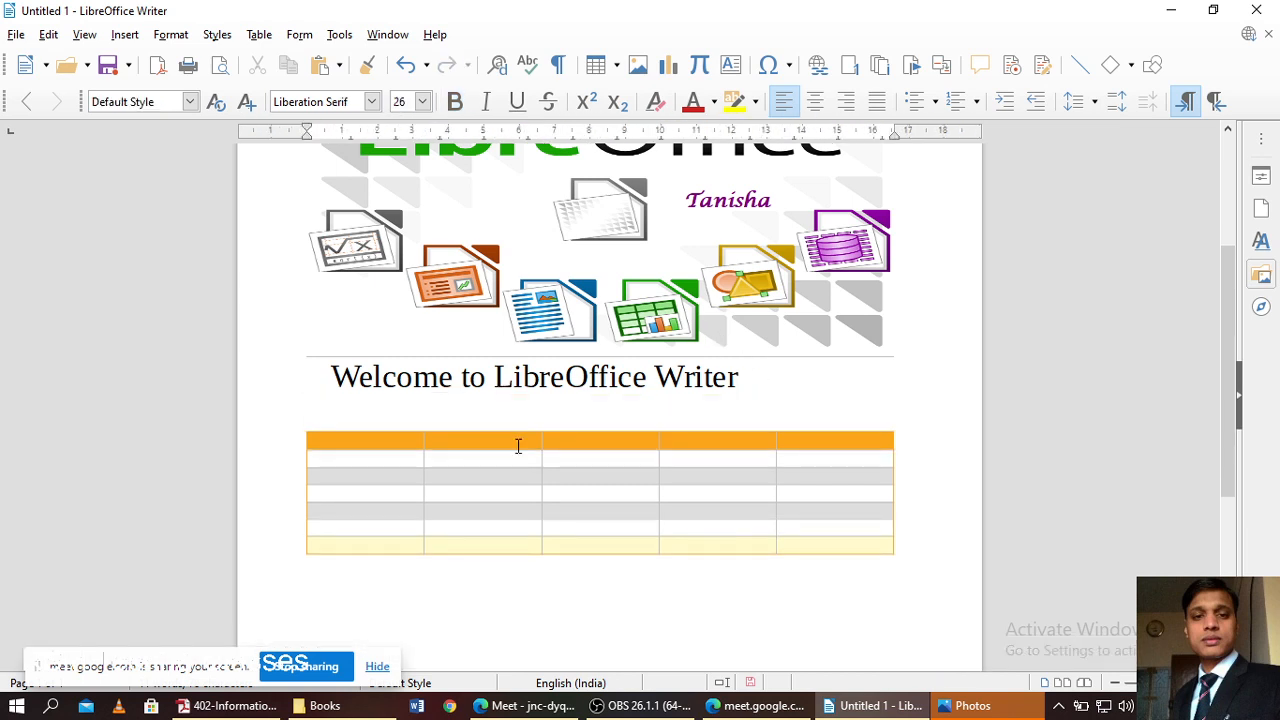
pyautogui.click(517, 443)
pyautogui.click(389, 441)
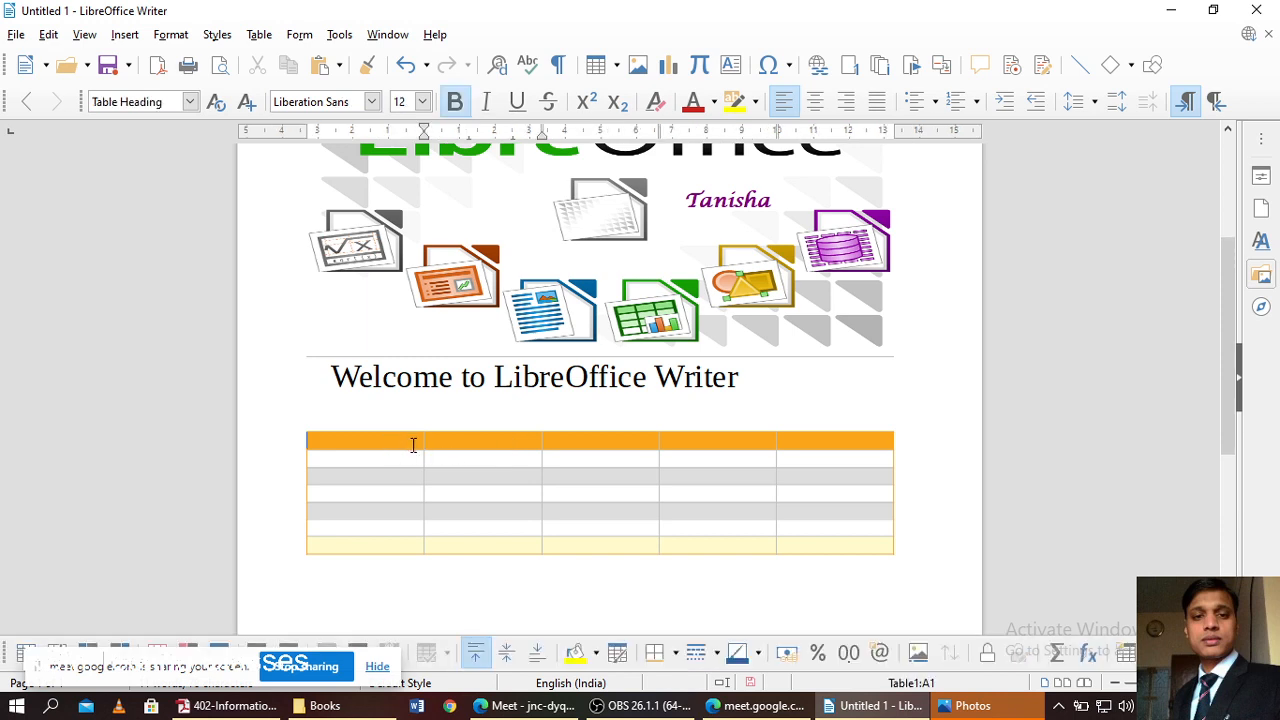
pyautogui.click(302, 378)
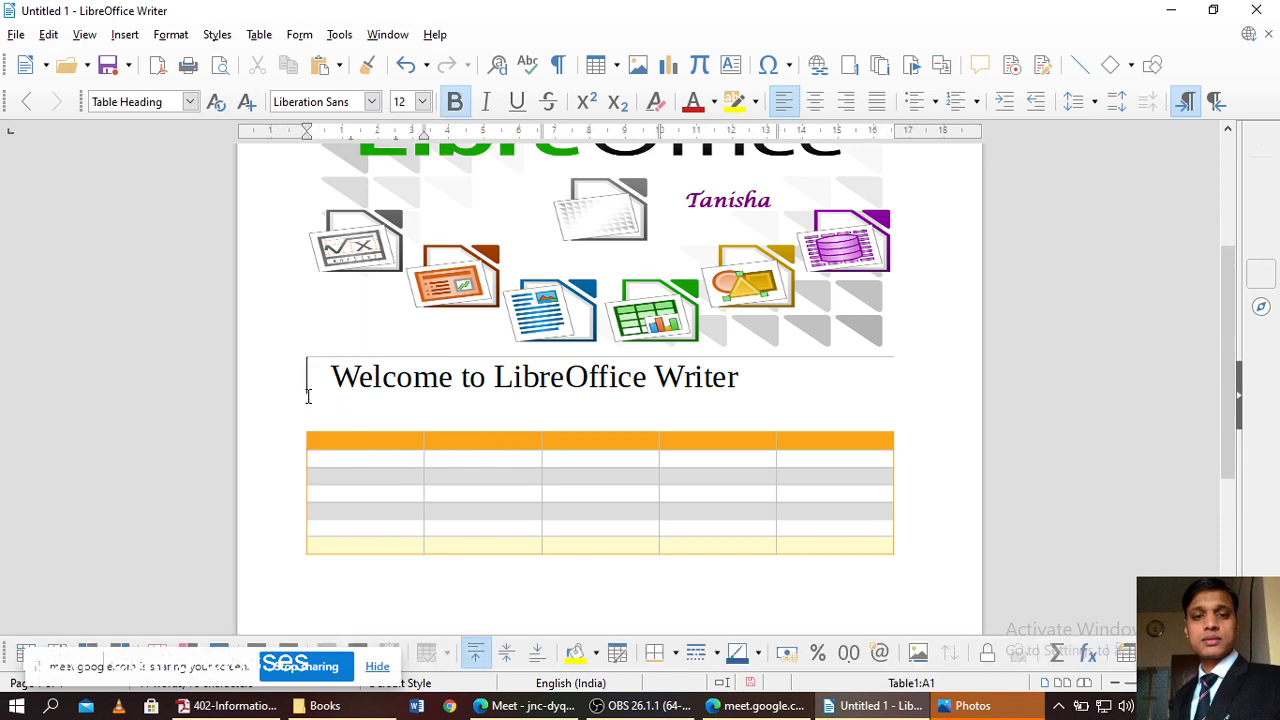
# - Increase the font size of all the table's cells to 48 pt to make the rows taller
pyautogui.click(337, 441)
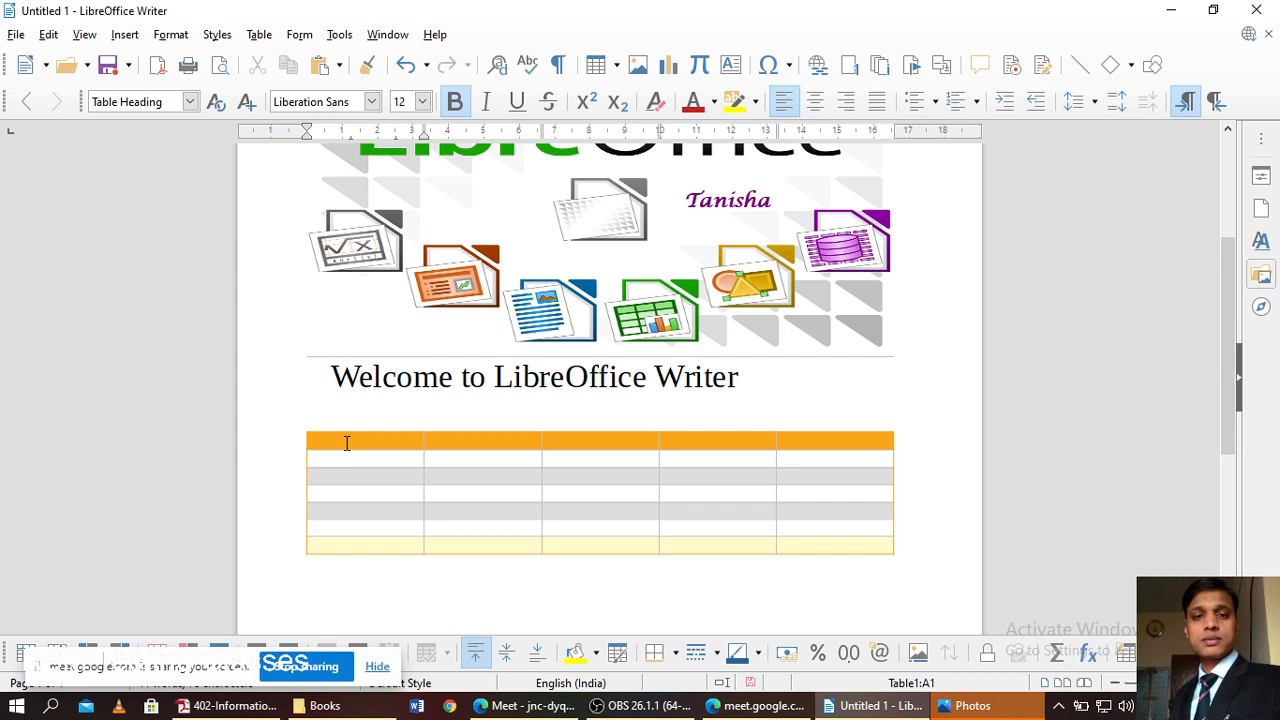
pyautogui.keyDown('shift'); pyautogui.click(855, 544); pyautogui.keyUp('shift')
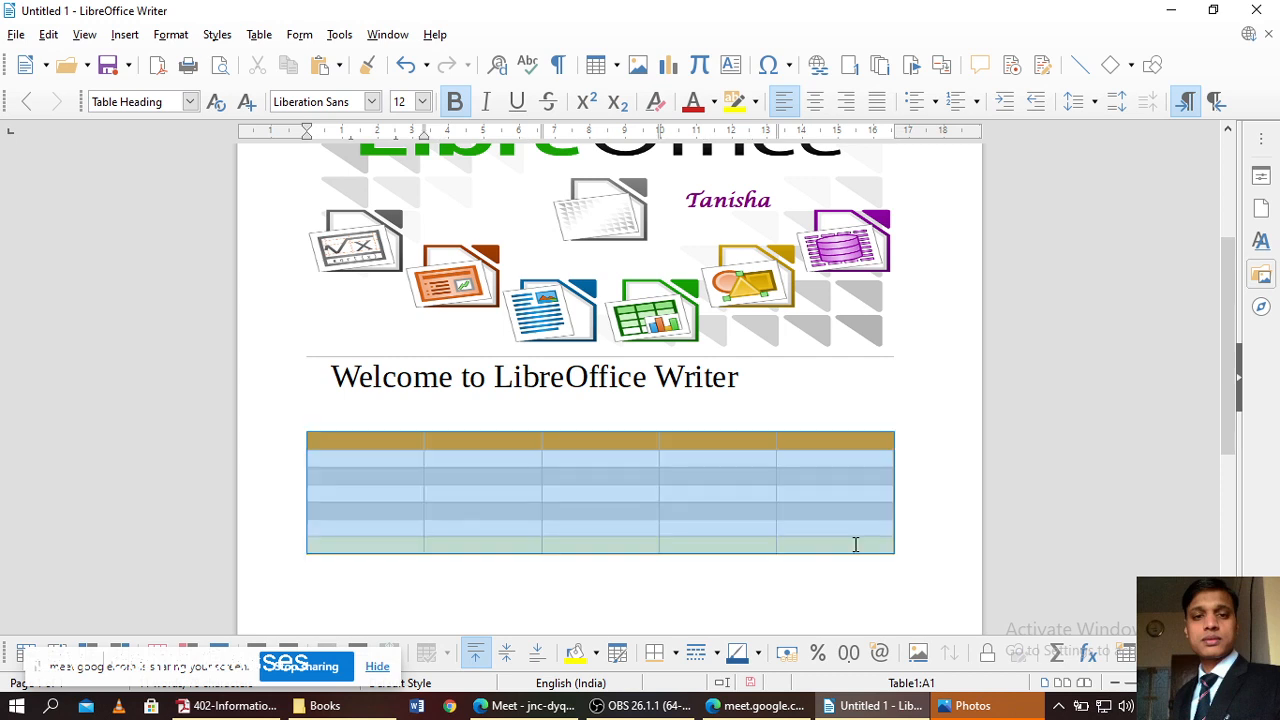
pyautogui.hotkey('ctrl', ']')
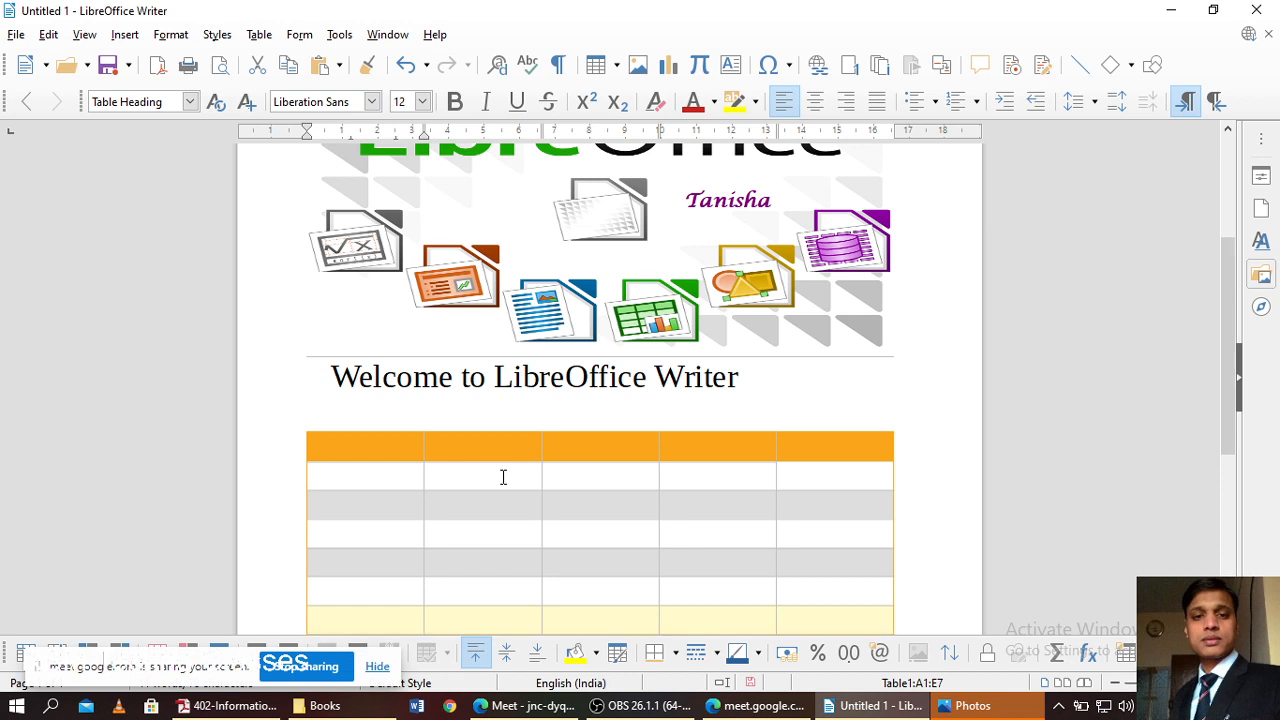
pyautogui.scroll(-3, 502, 477)
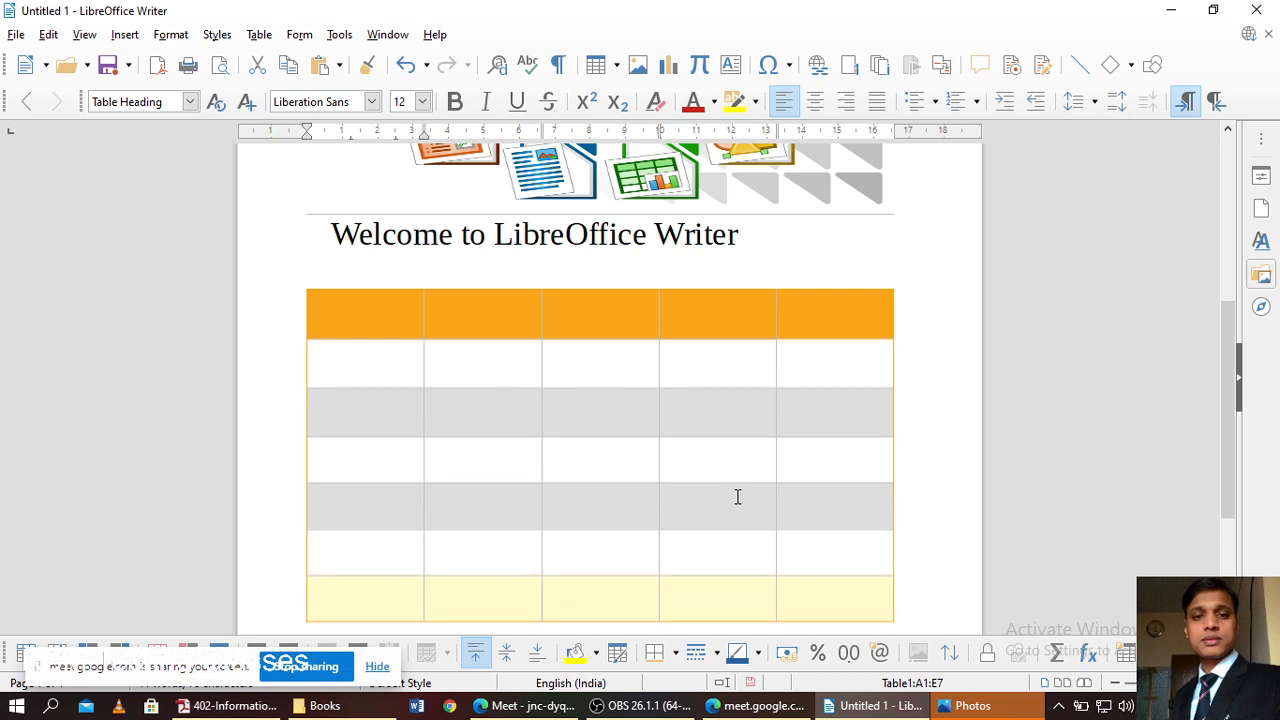
pyautogui.scroll(-3, 754, 534)
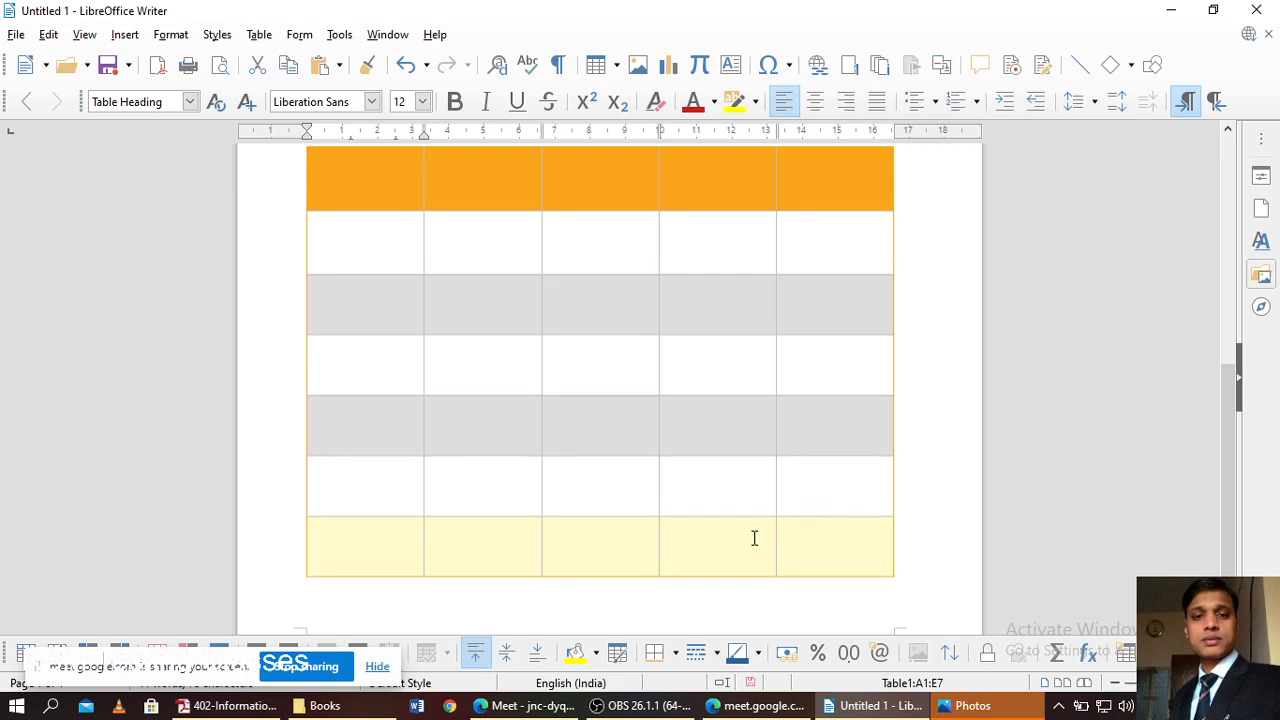
# - Remove the extra empty line from the fourth cell of the table's bottom row
pyautogui.click(754, 538)
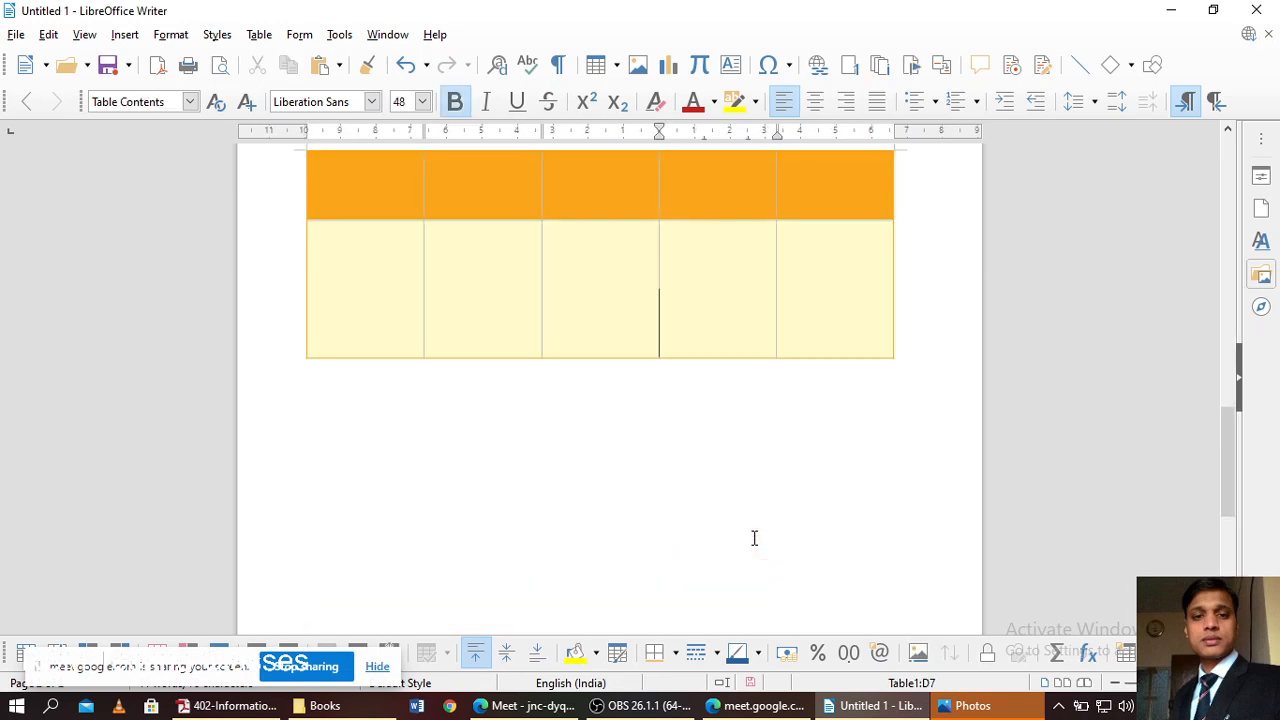
pyautogui.press('BackSpace')
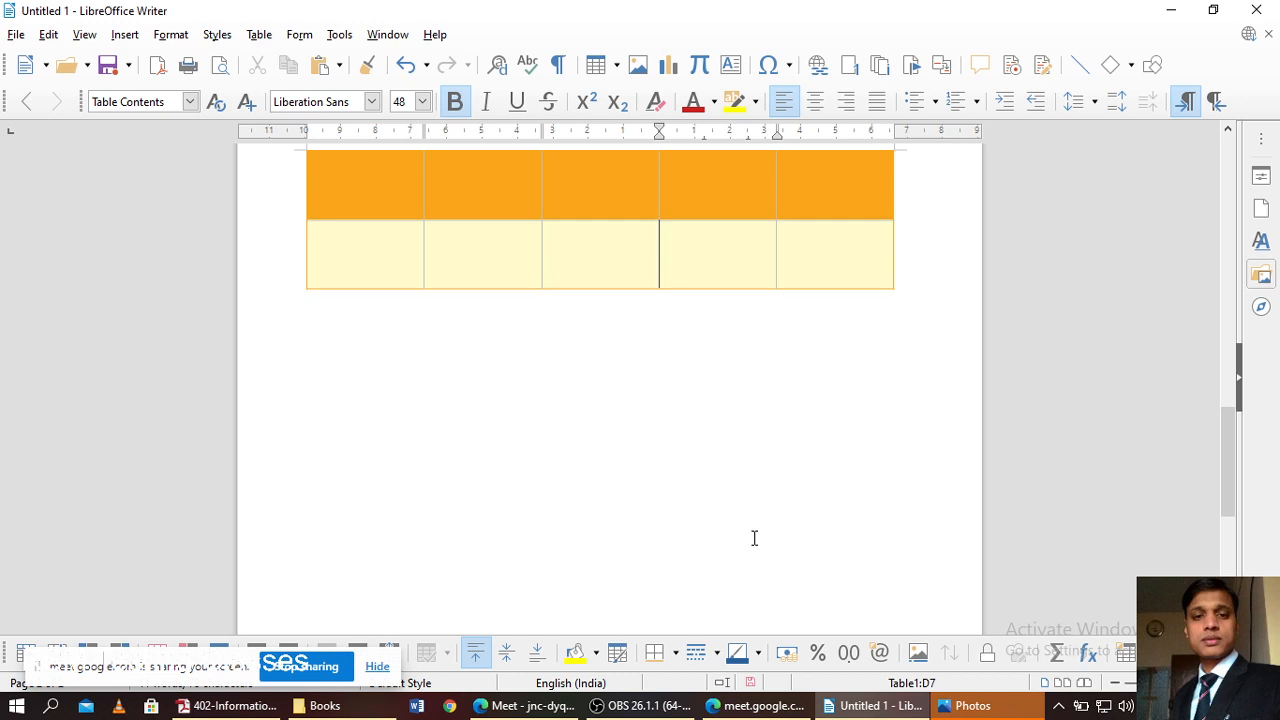
pyautogui.scroll(12, 769, 531)
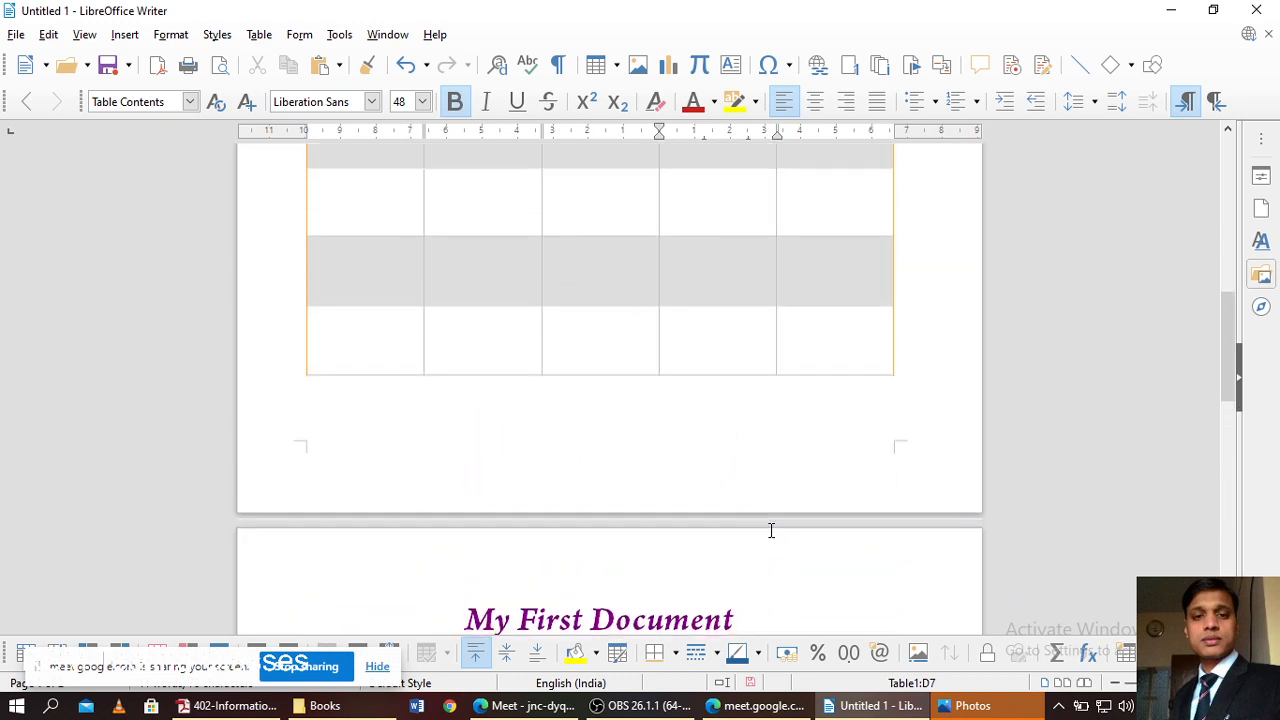
pyautogui.scroll(6, 771, 530)
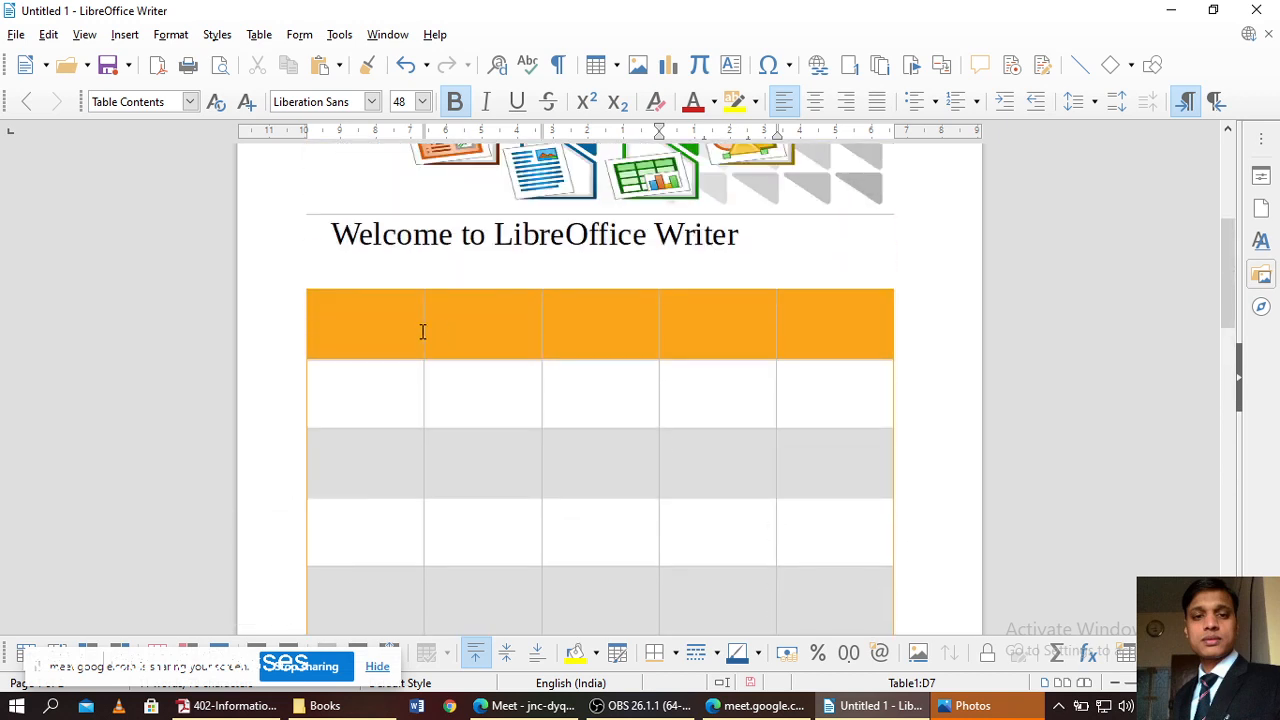
# - Enter the heading "Name" in the first cell of the table's header row
pyautogui.click(395, 332)
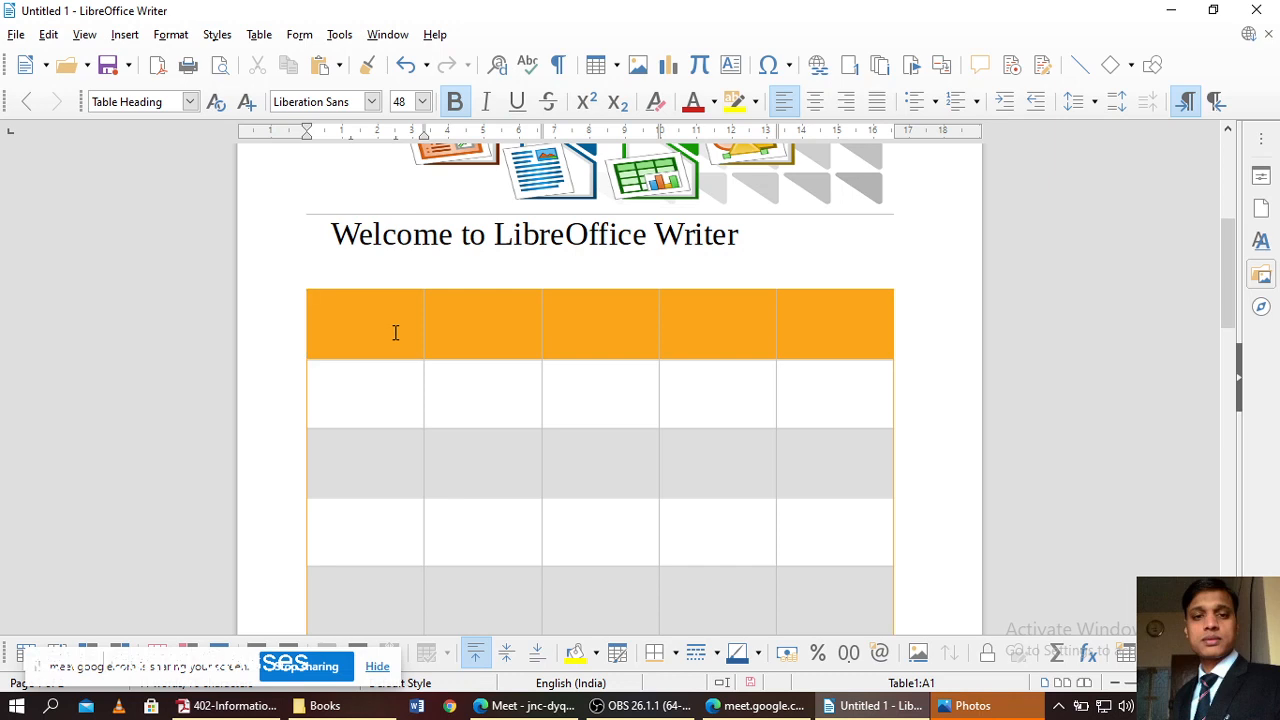
pyautogui.write('Nam')
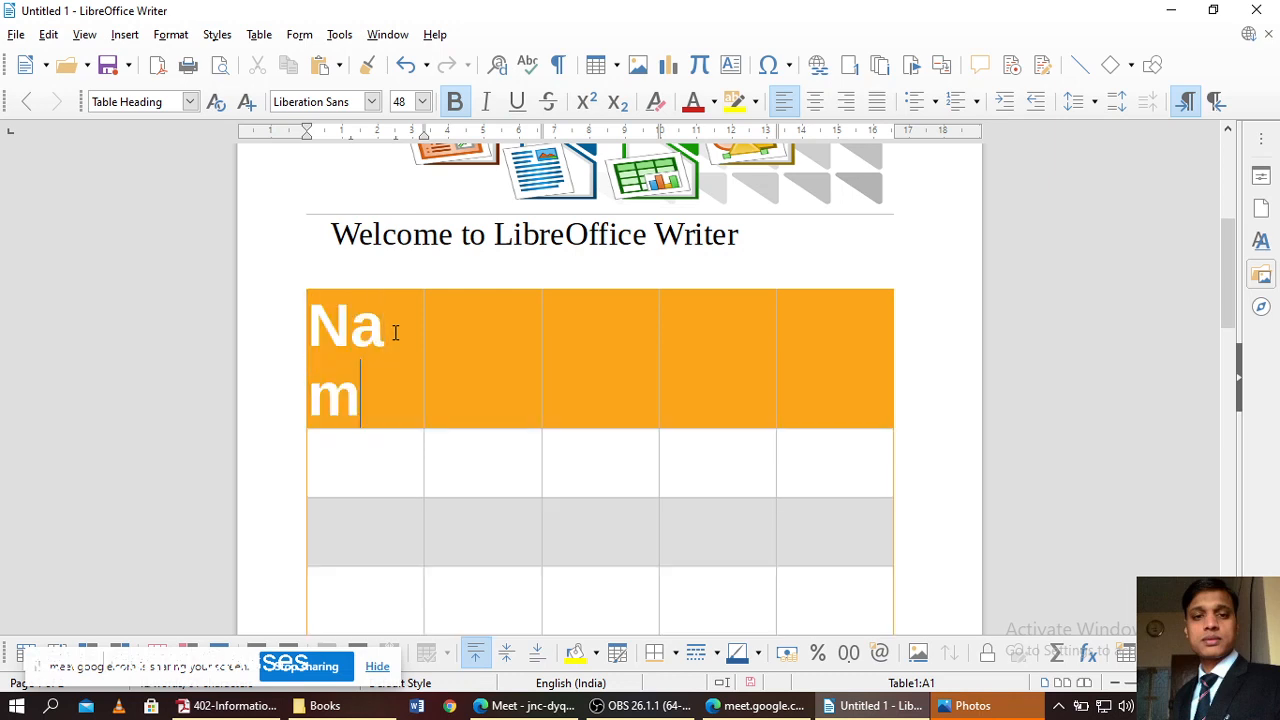
pyautogui.write('e')
# - Reduce the font size of the "Name" heading until it fits on one line in its cell
pyautogui.hotkey('ctrl', 'a')
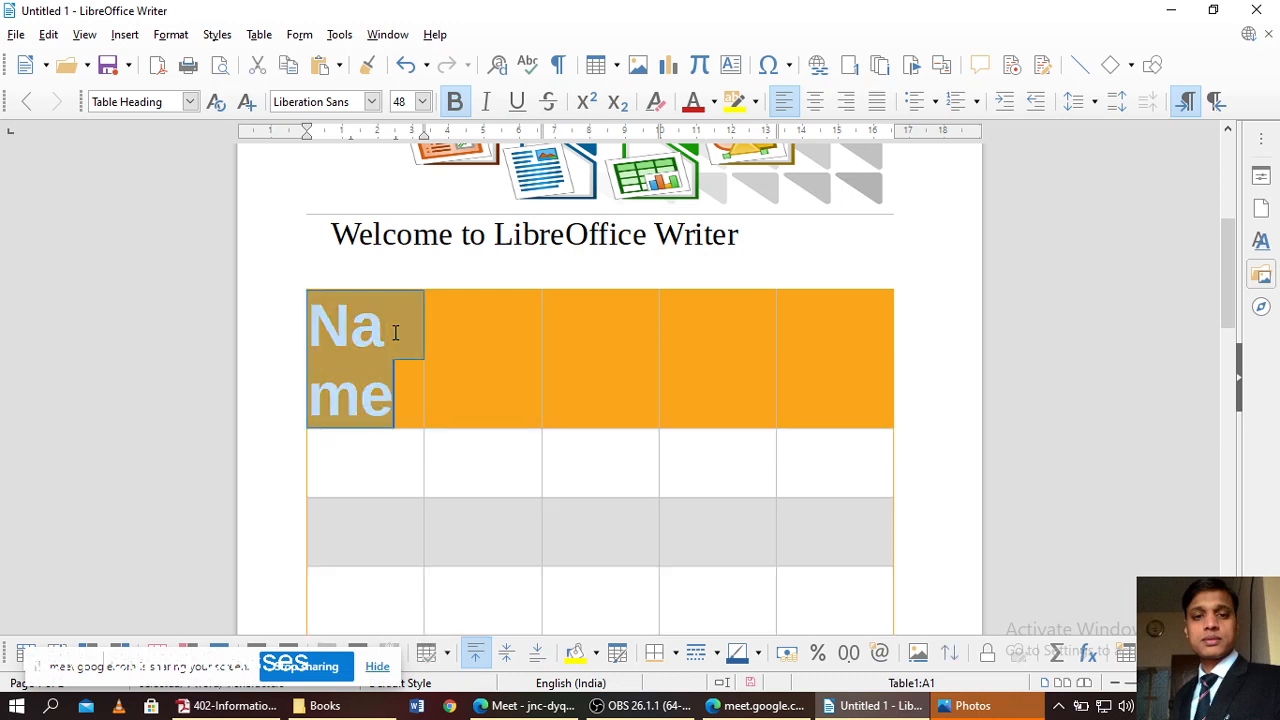
pyautogui.hotkey('ctrl', '[')
pyautogui.hotkey('ctrl', '[')
pyautogui.hotkey('ctrl', '[')
pyautogui.hotkey('ctrl', '[')
pyautogui.hotkey('ctrl', '[')
pyautogui.hotkey('ctrl', '[')
pyautogui.hotkey('ctrl', '[')
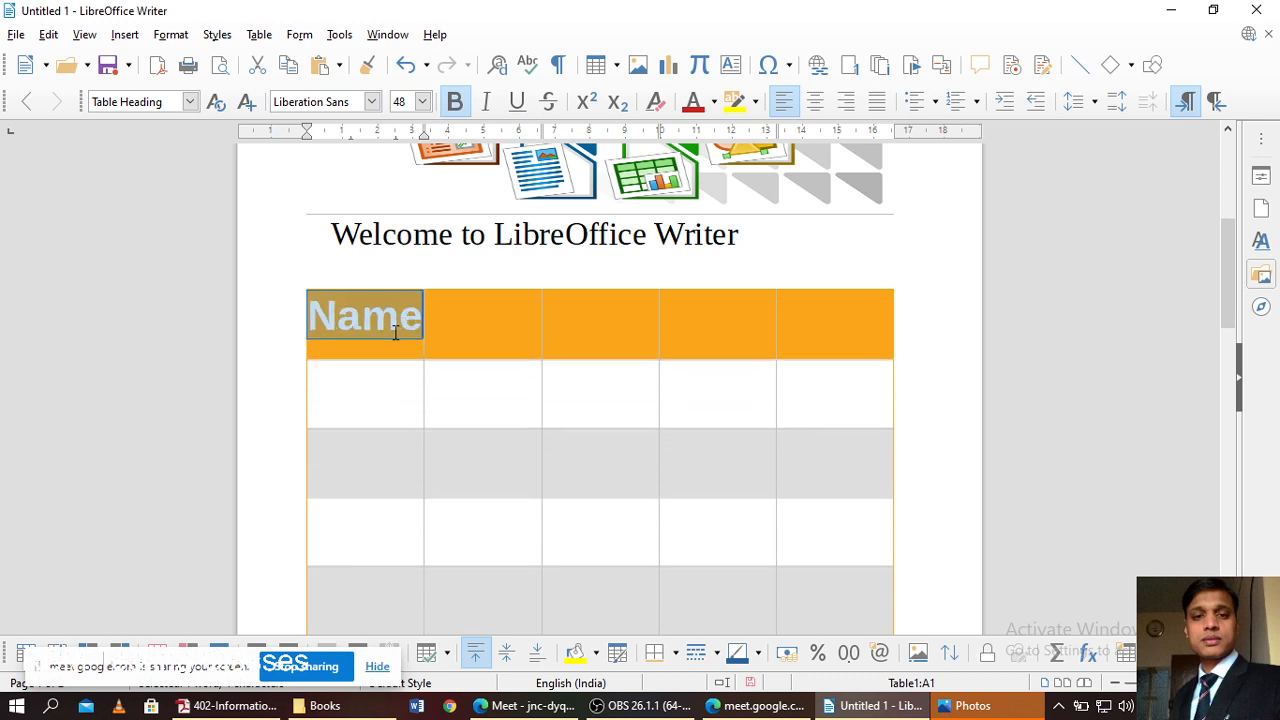
# - Insert the image 0_gETiXcoCbKga5mu0 from the Desktop into the cell below "Name"
pyautogui.click(385, 396)
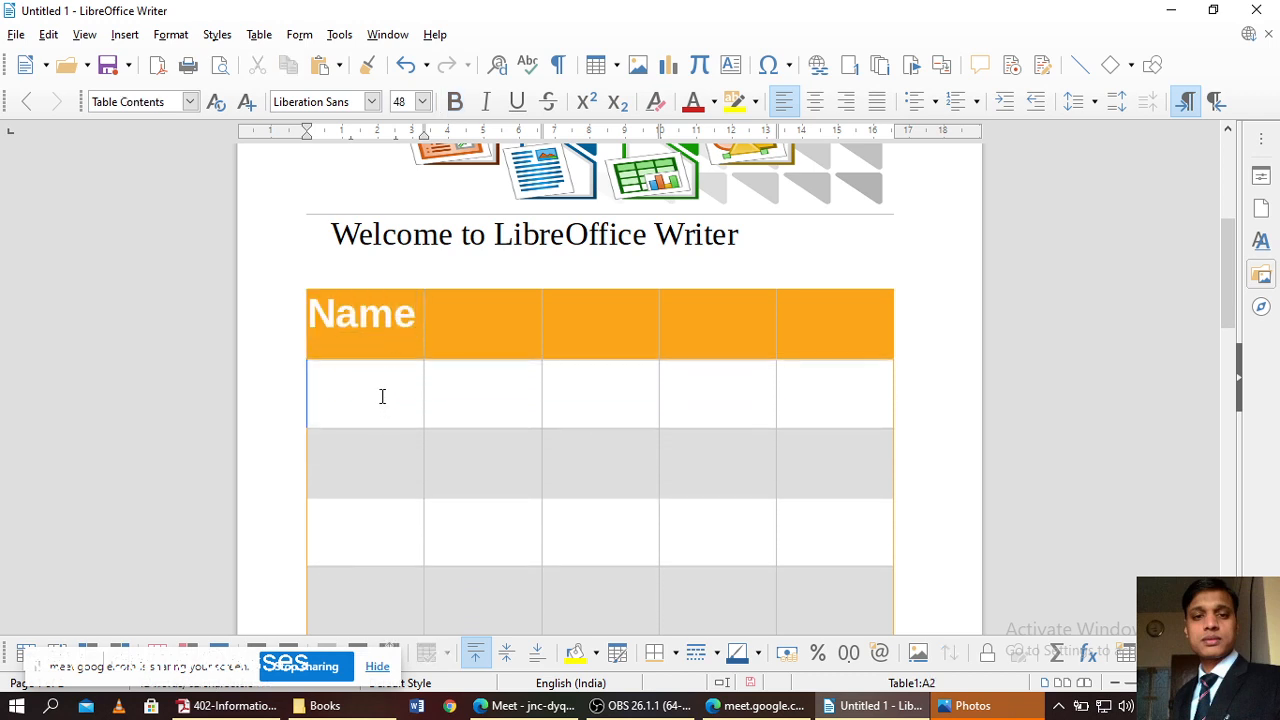
pyautogui.rightClick(366, 393)
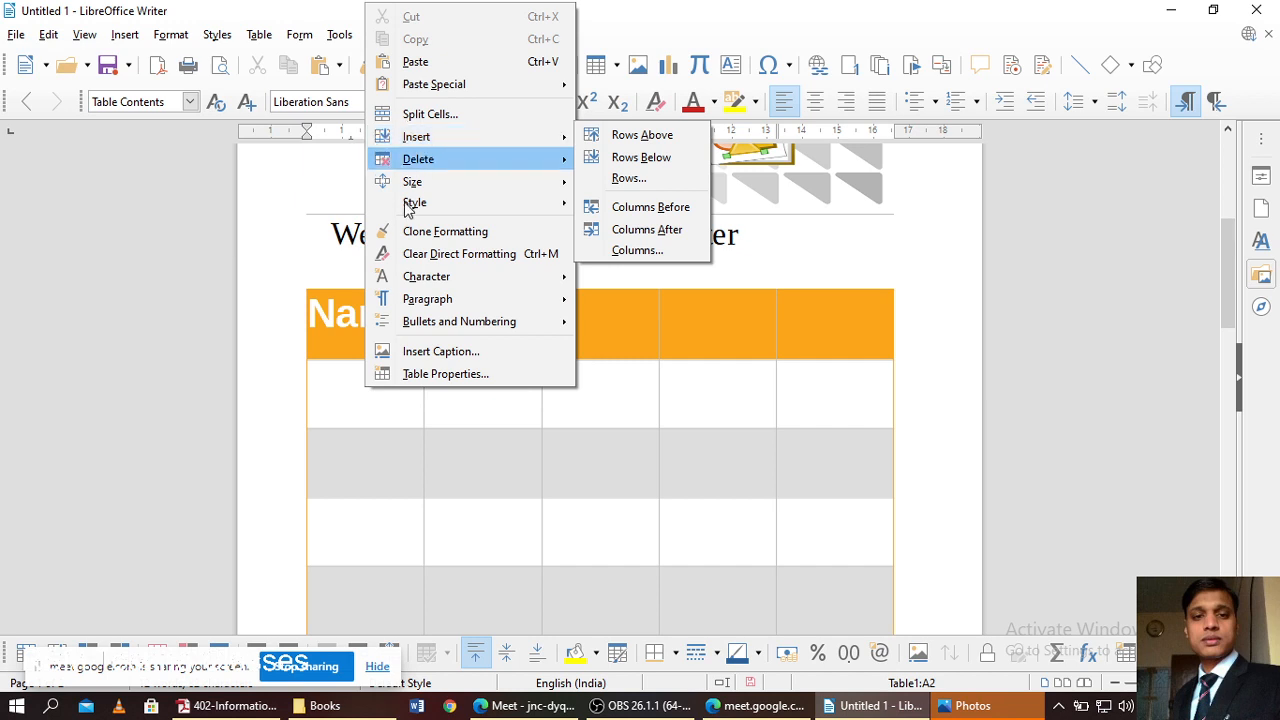
pyautogui.click(350, 414)
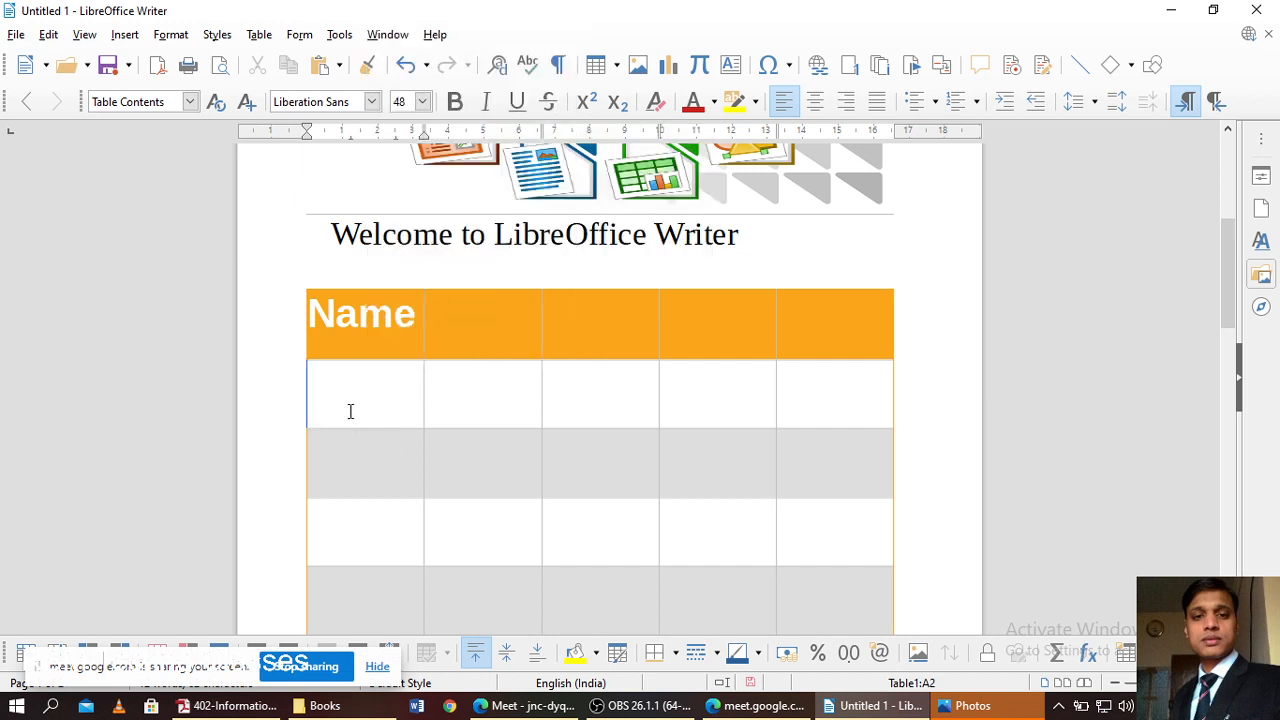
pyautogui.click(130, 36)
pyautogui.click(160, 117)
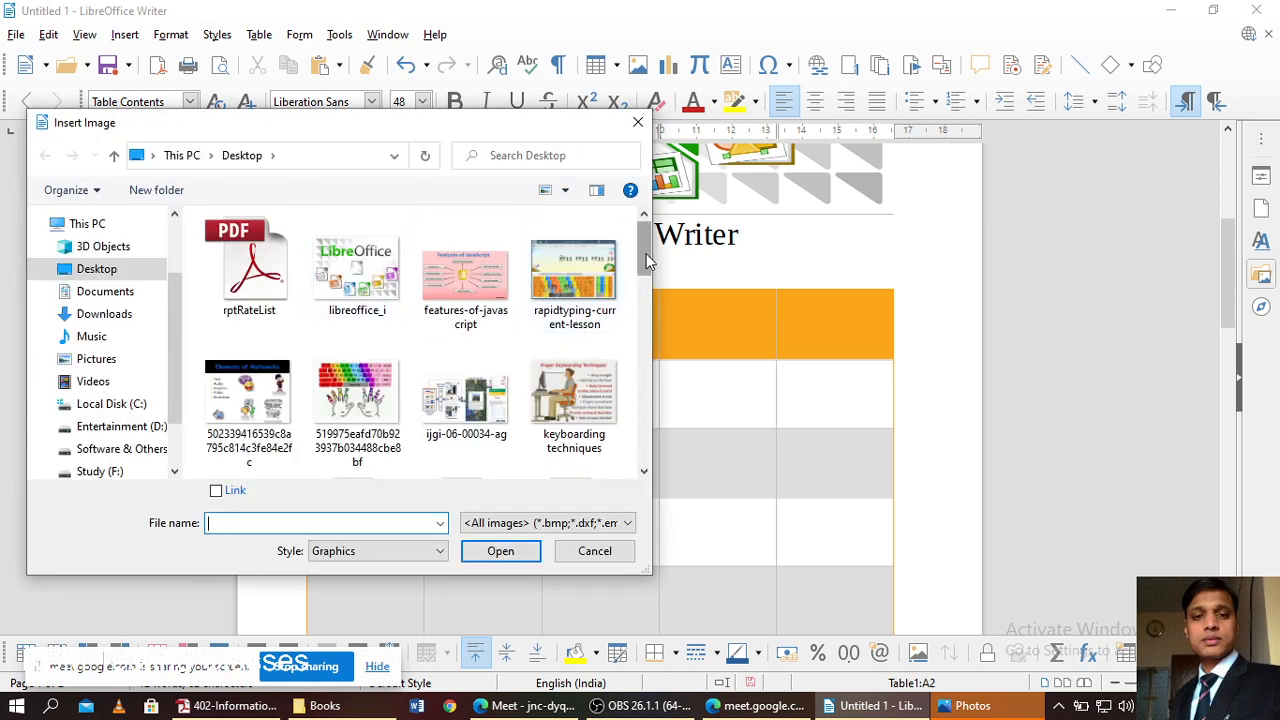
pyautogui.moveTo(650, 254); pyautogui.dragTo(648, 397)
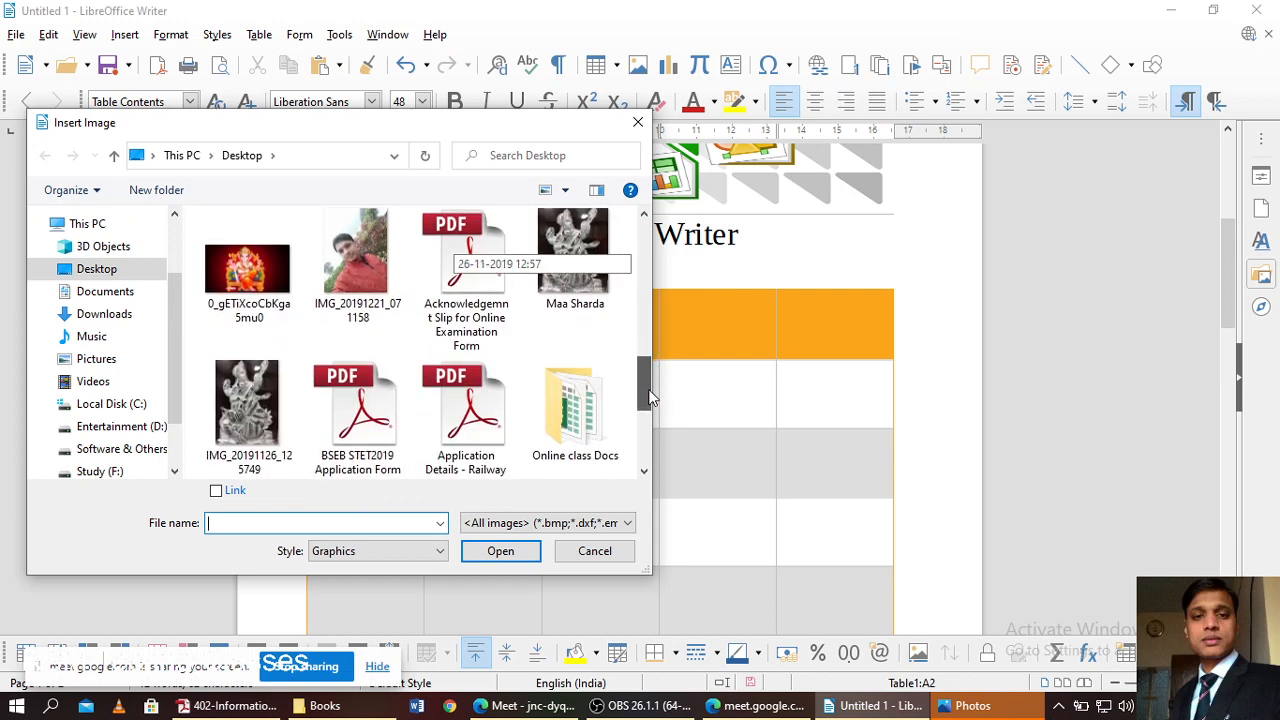
pyautogui.click(276, 286)
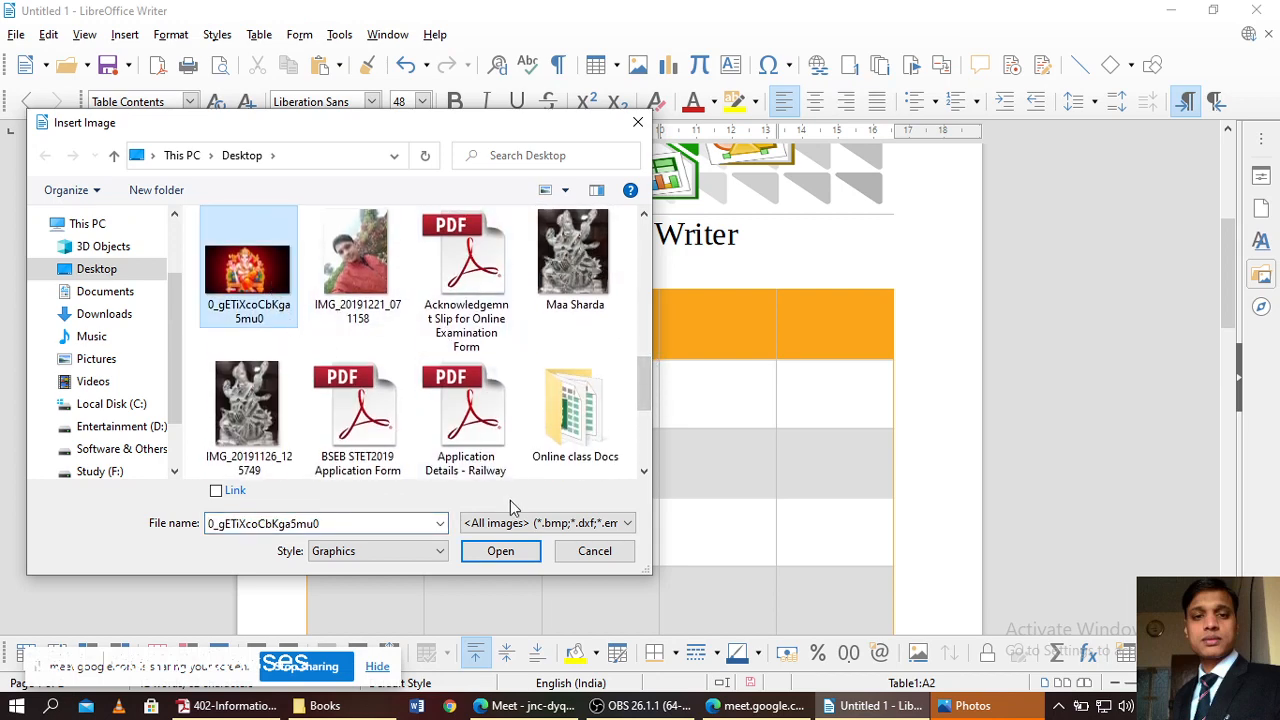
pyautogui.click(502, 551)
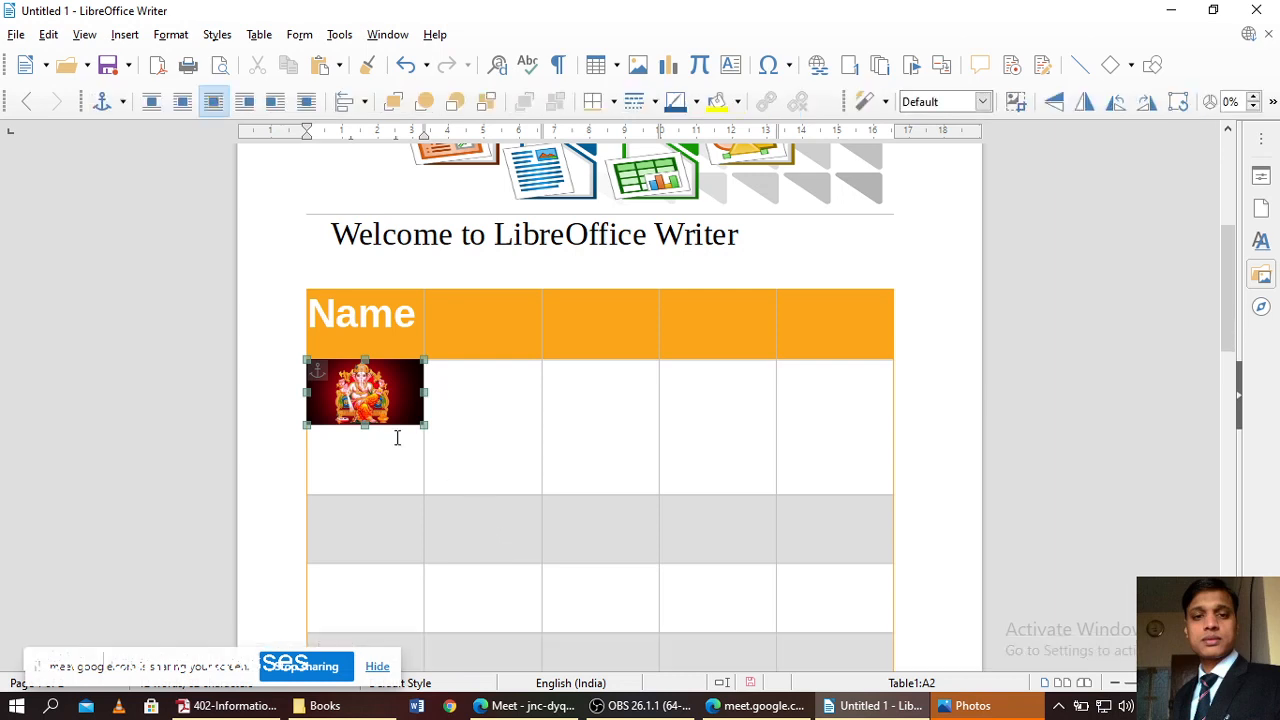
# - Resize the inserted image to about 3.20 by 2.42 cm so it spans the width of its table cell
pyautogui.moveTo(419, 424); pyautogui.dragTo(364, 452)
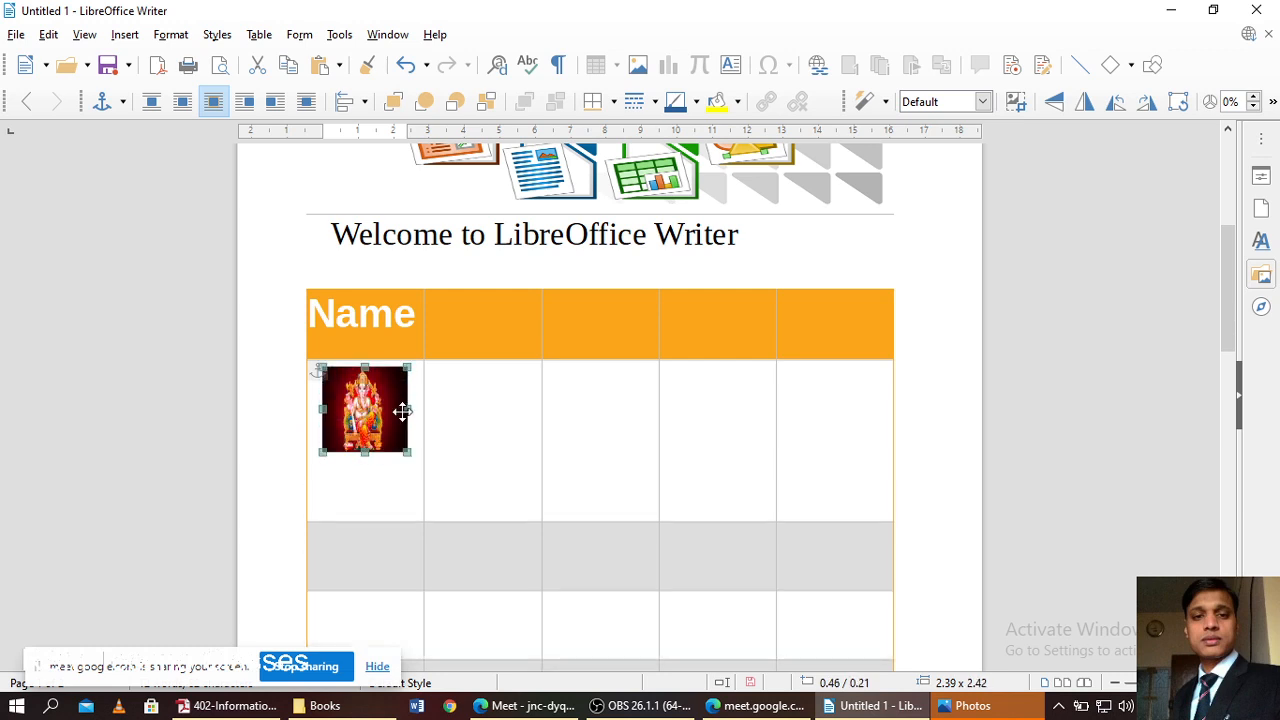
pyautogui.moveTo(407, 408); pyautogui.dragTo(424, 407)
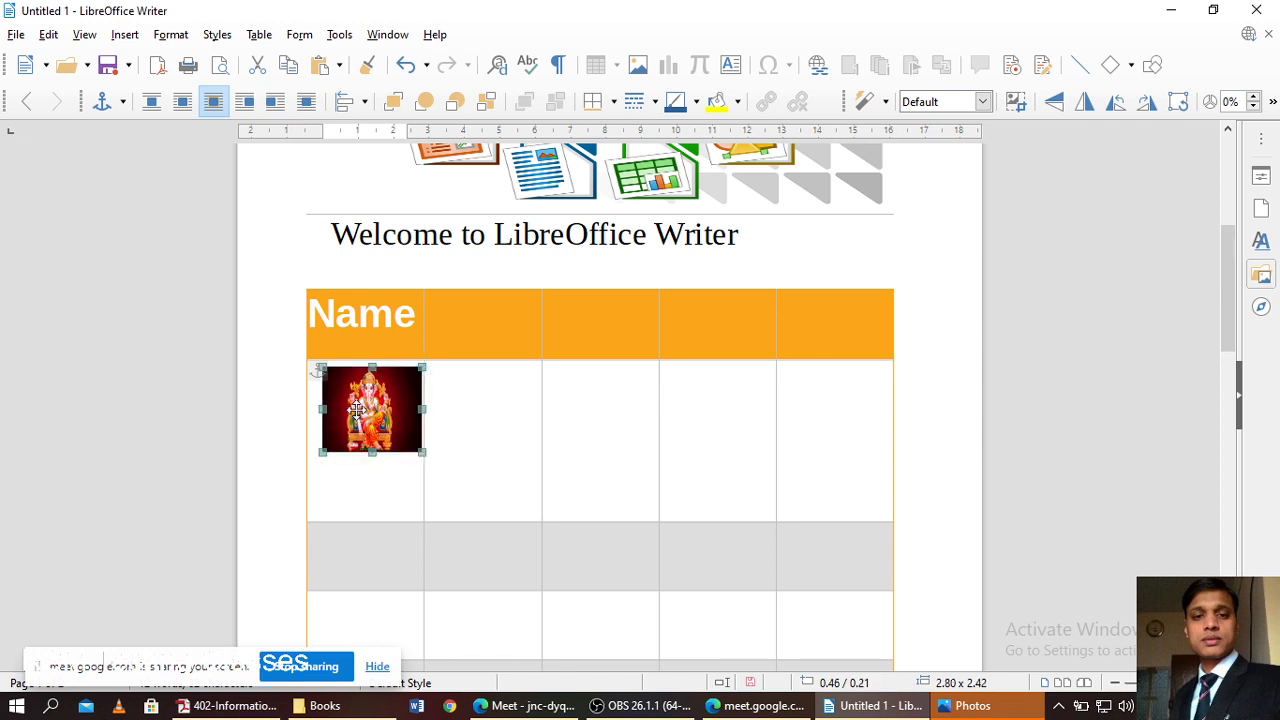
pyautogui.moveTo(322, 408); pyautogui.dragTo(307, 408)
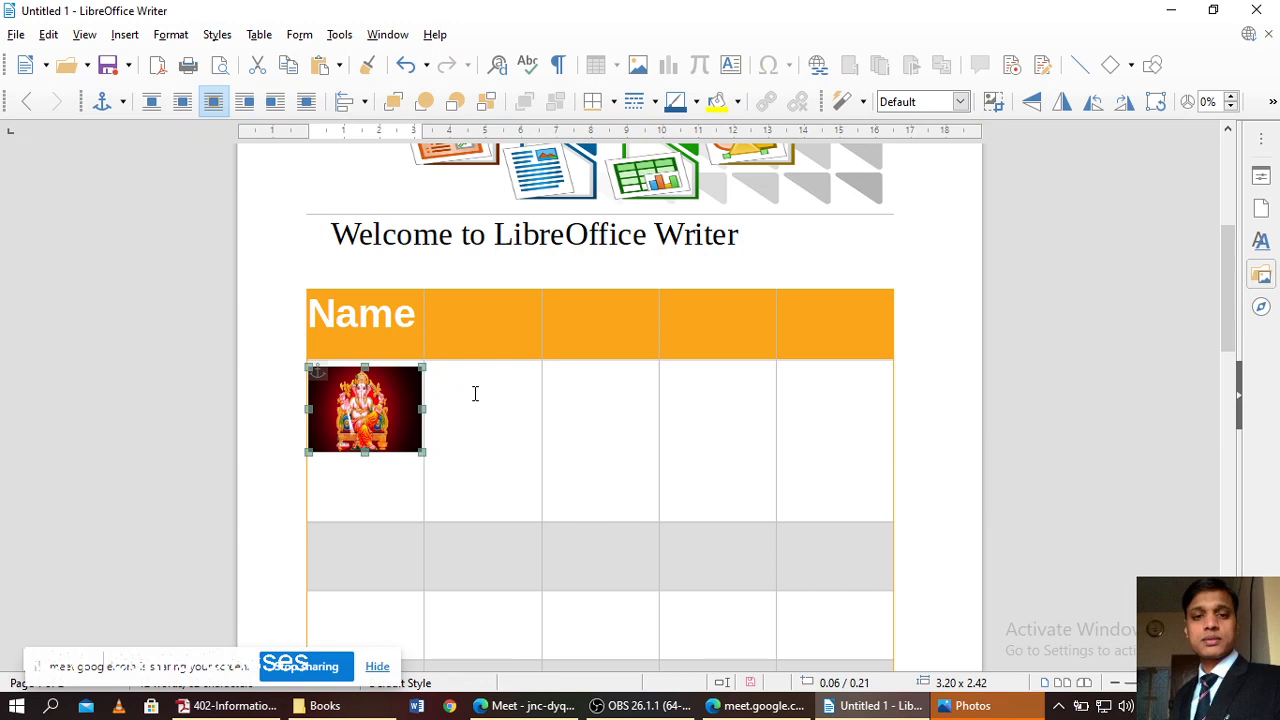
pyautogui.scroll(-2, 478, 400)
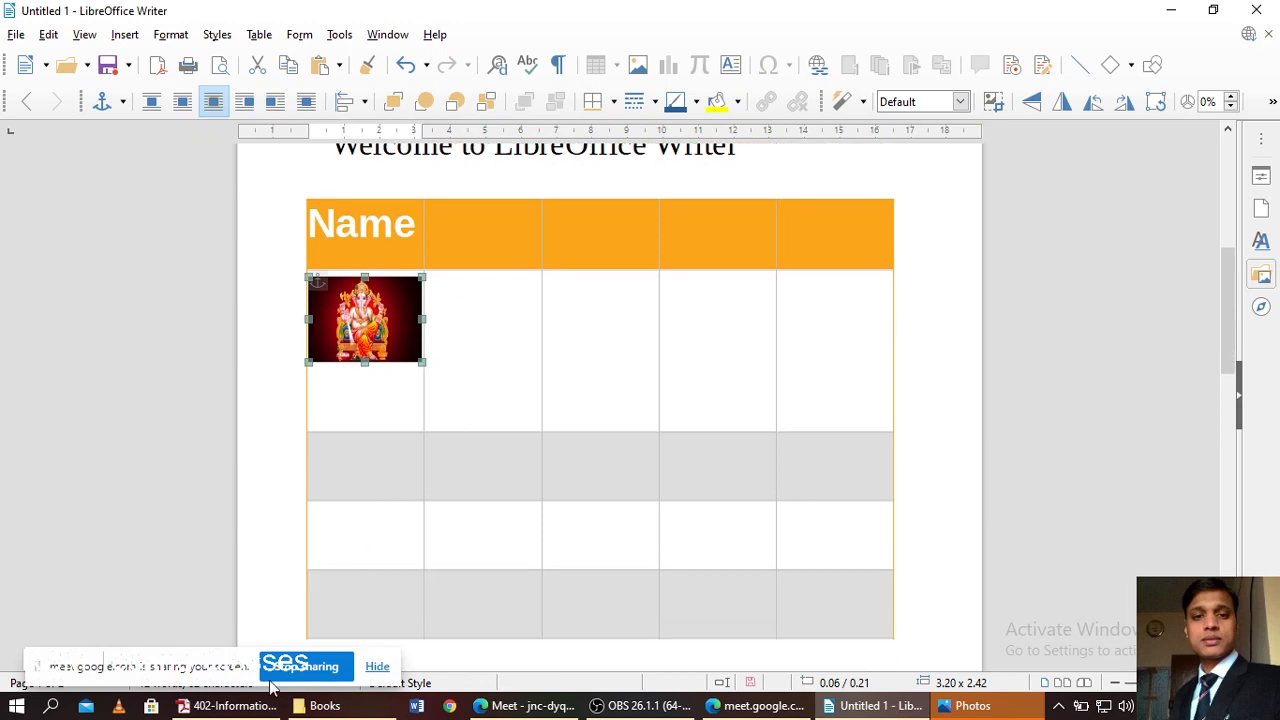
# - Deselect the image by placing the cursor in the table's last column, and move the screen-sharing notice clear of the table toolbar
pyautogui.click(252, 706)
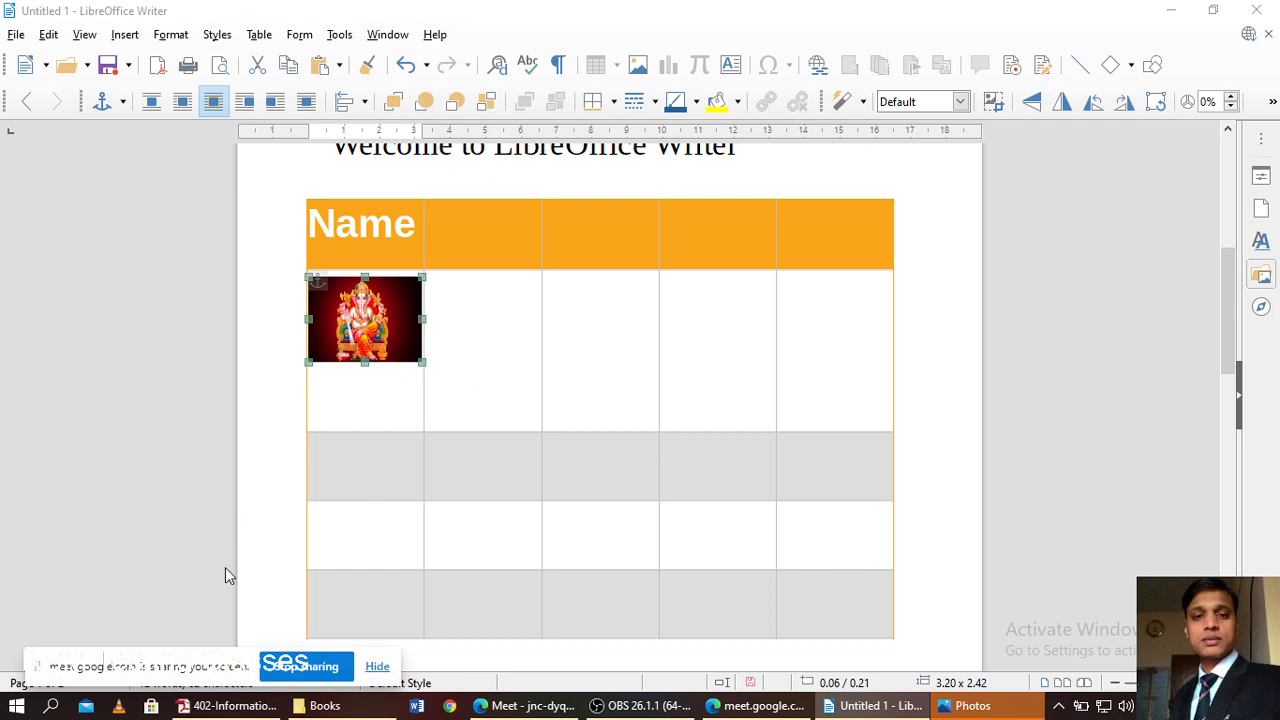
pyautogui.click(786, 518)
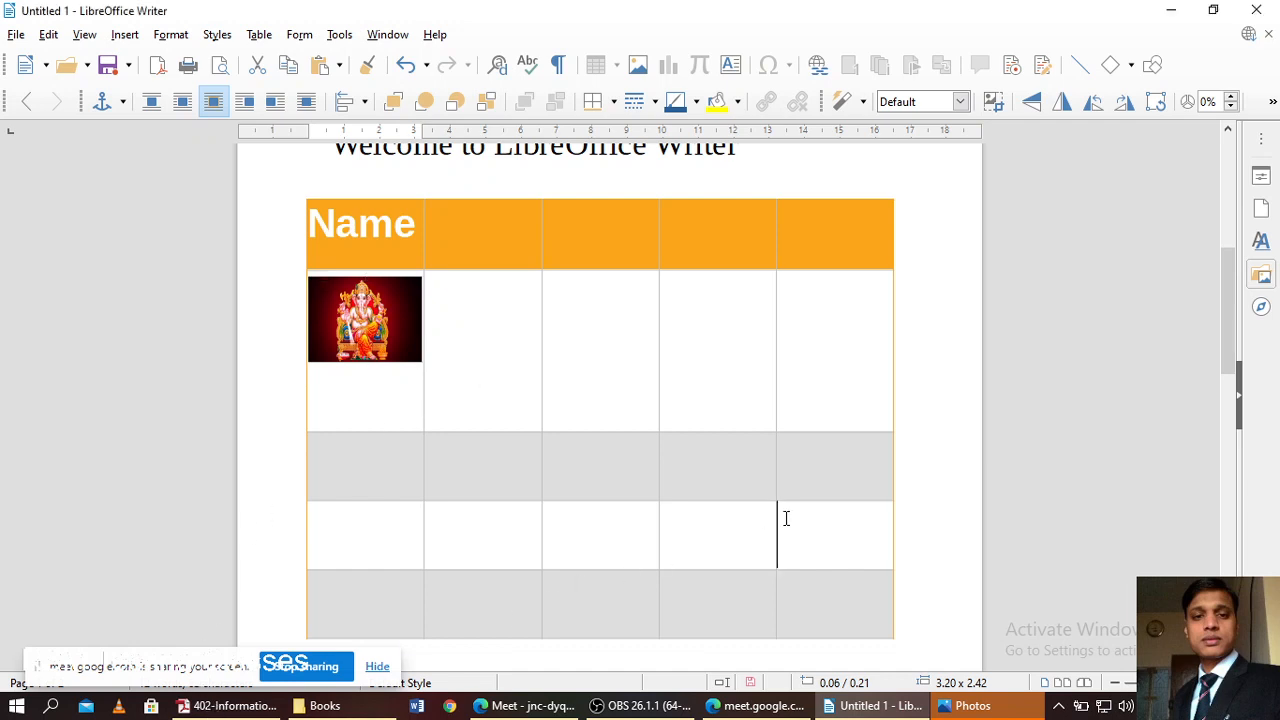
pyautogui.scroll(-2, 732, 459)
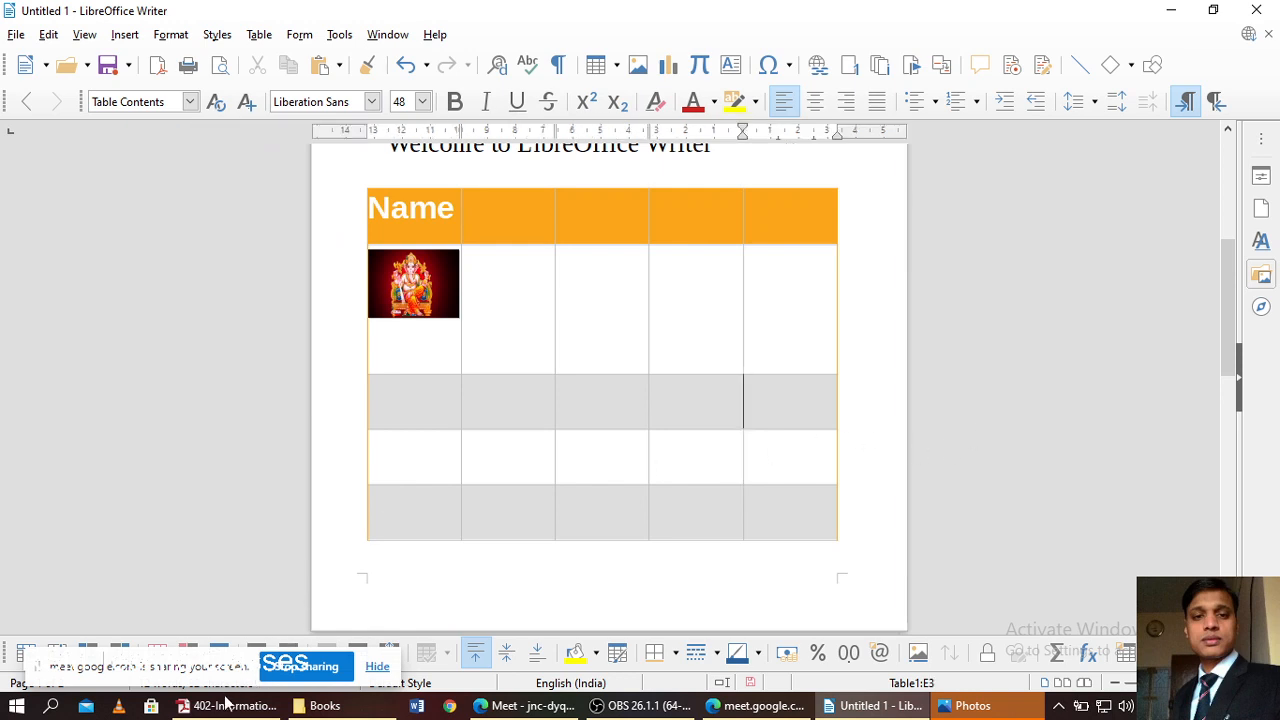
pyautogui.moveTo(190, 672); pyautogui.dragTo(175, 550)
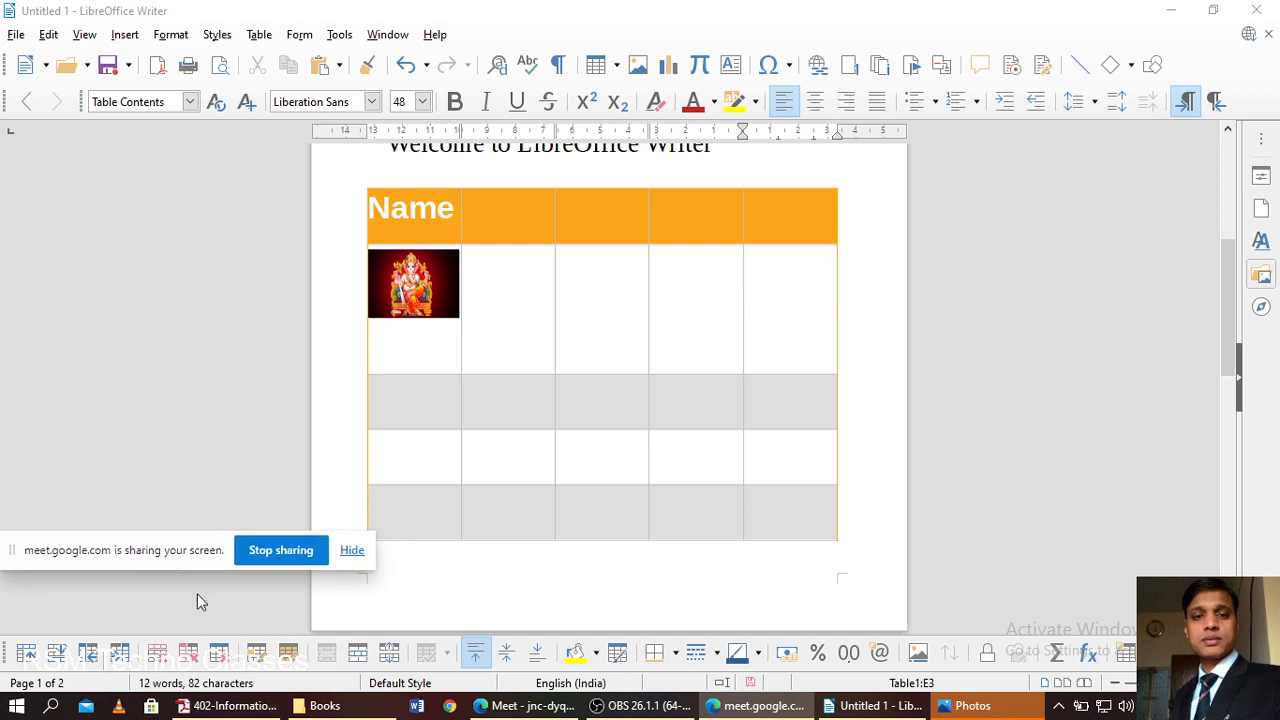
# - Switch to the 402-Information Technology Class-IX PDF in Adobe Acrobat Pro and review the ways of starting LibreOffice Writer on pages 61 and 62
pyautogui.click(228, 705)
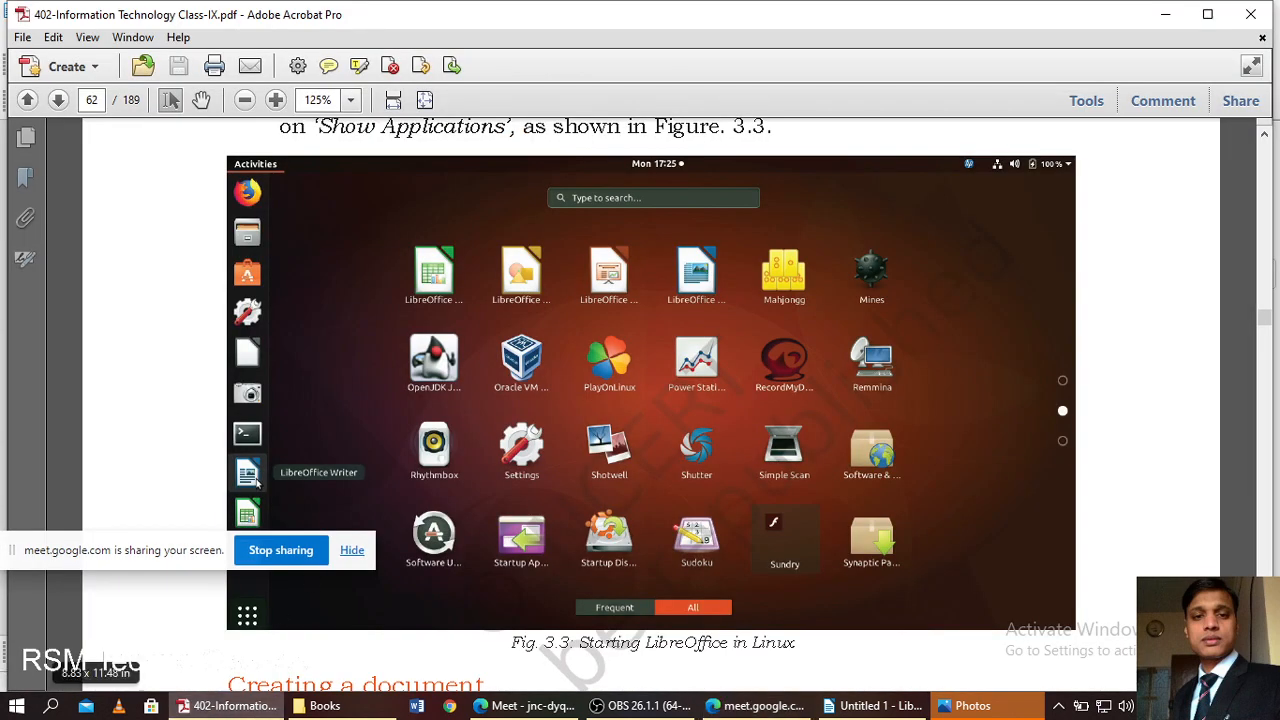
pyautogui.scroll(-2, 511, 474)
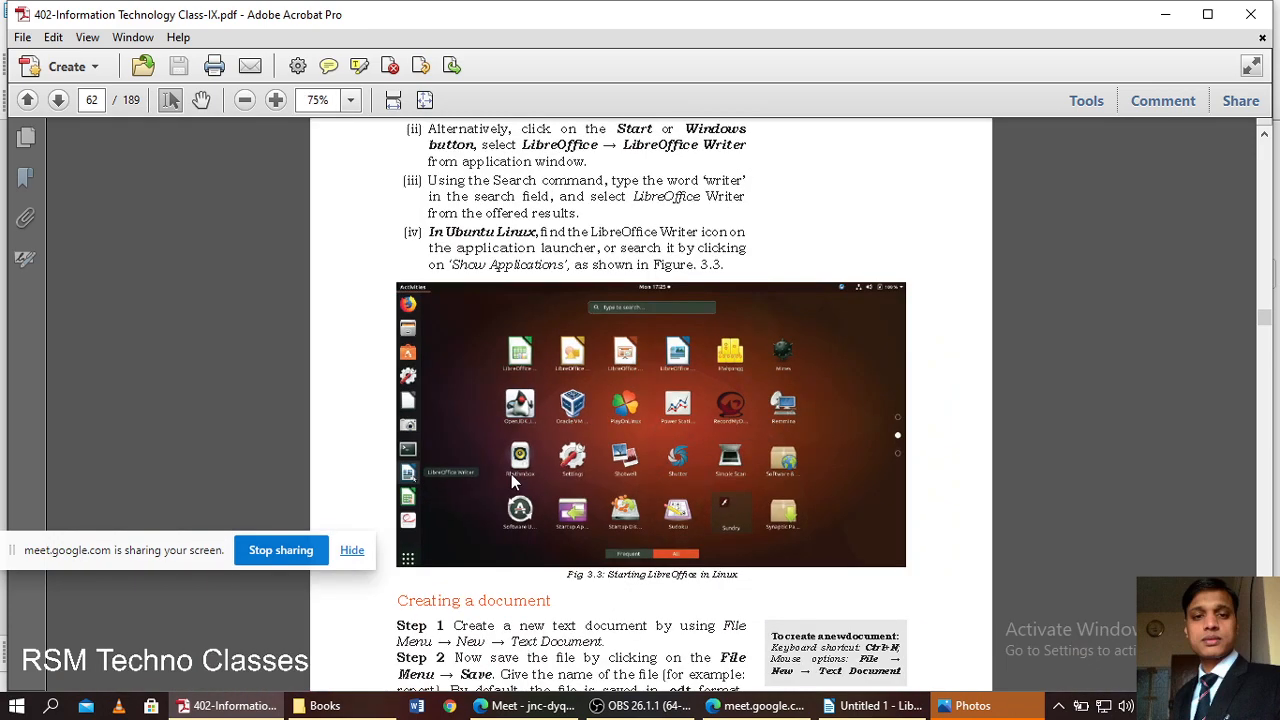
pyautogui.scroll(2, 511, 474)
pyautogui.scroll(10, 511, 474)
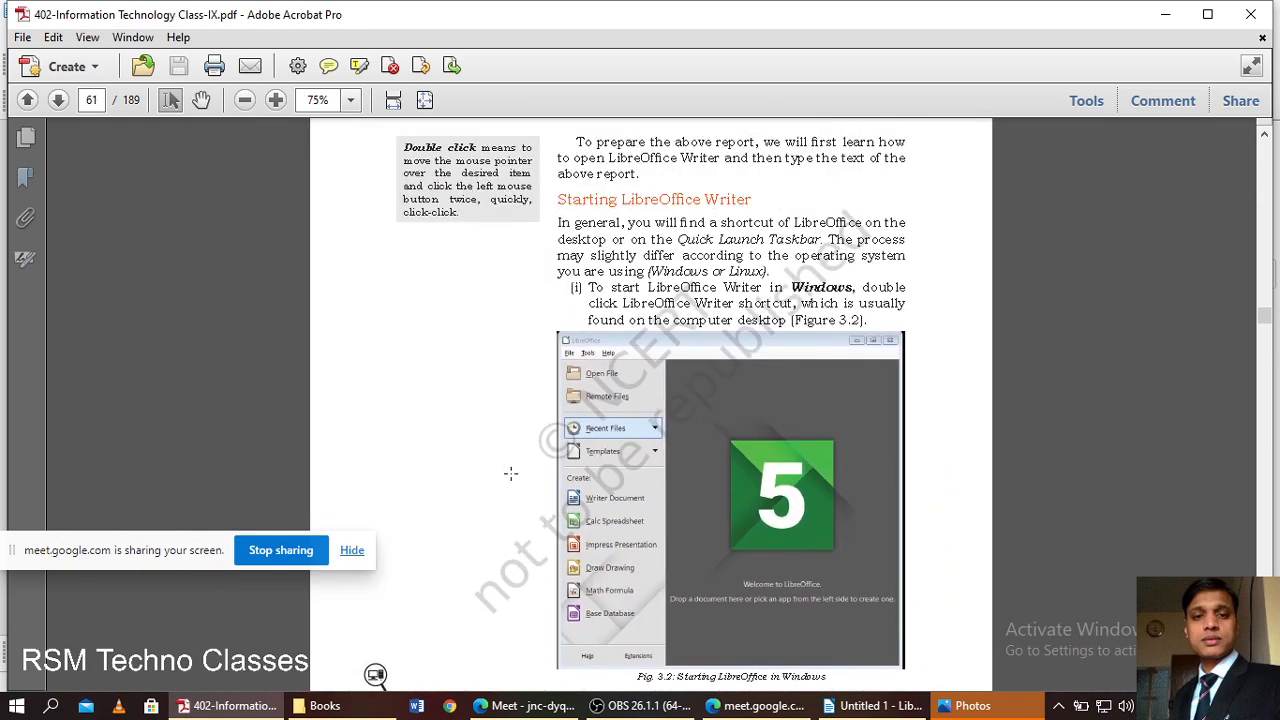
pyautogui.scroll(2, 561, 473)
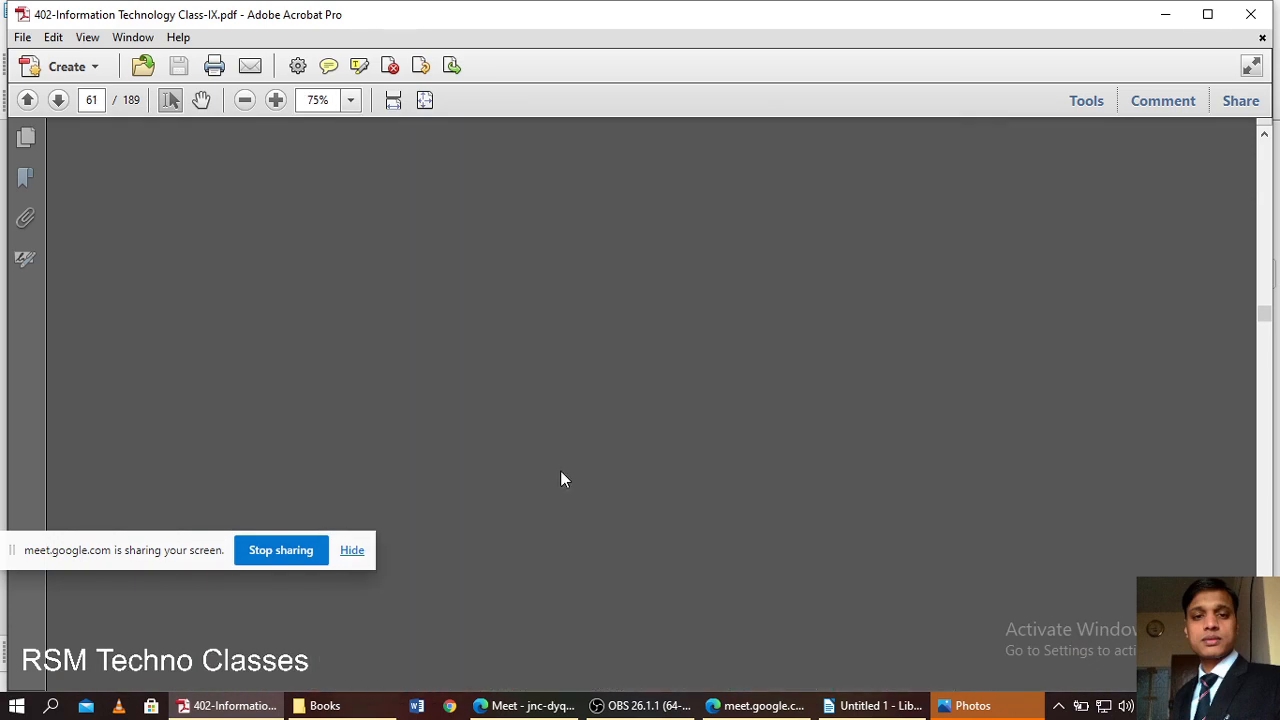
pyautogui.scroll(3, 561, 473)
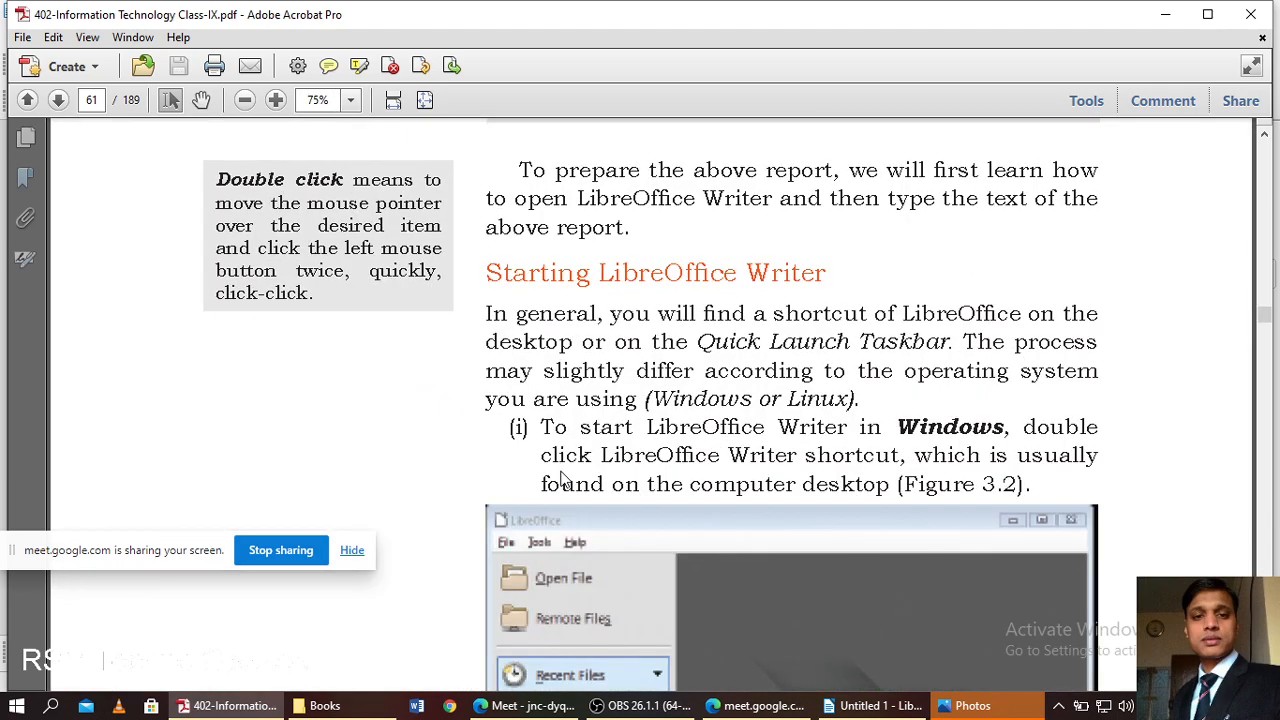
pyautogui.scroll(-3, 566, 474)
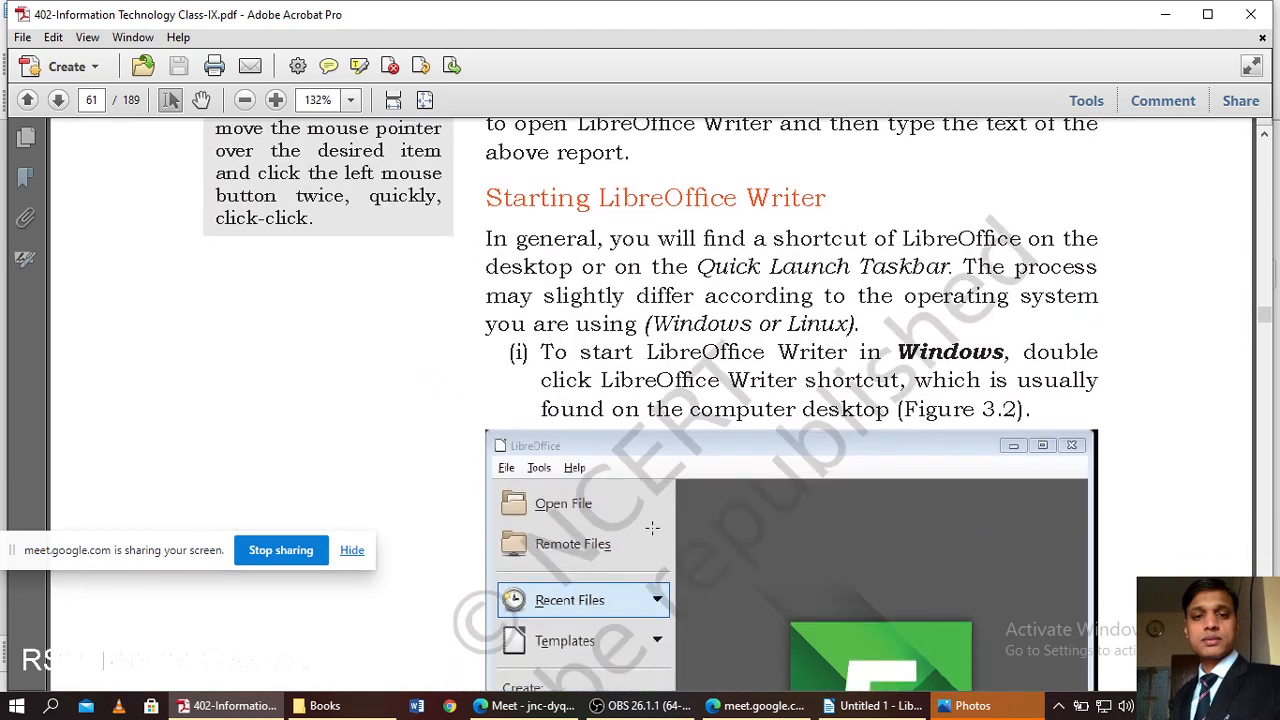
pyautogui.scroll(-6, 445, 488)
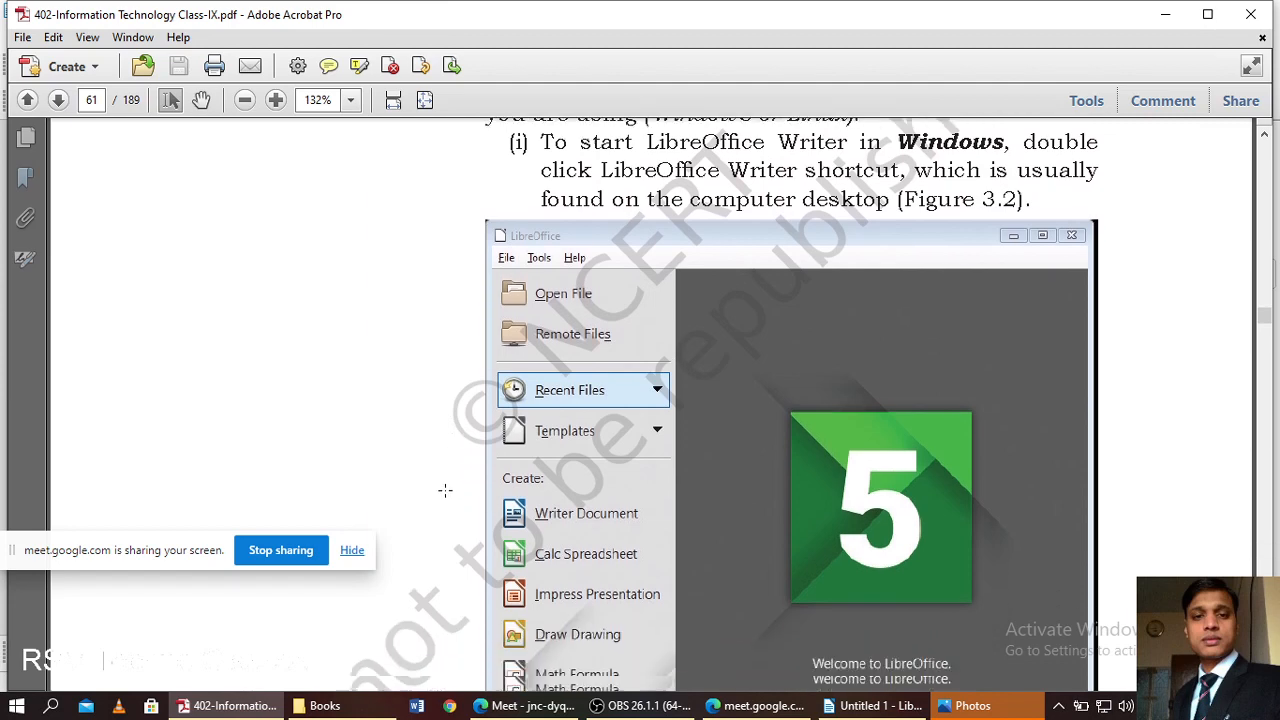
pyautogui.scroll(-7, 445, 491)
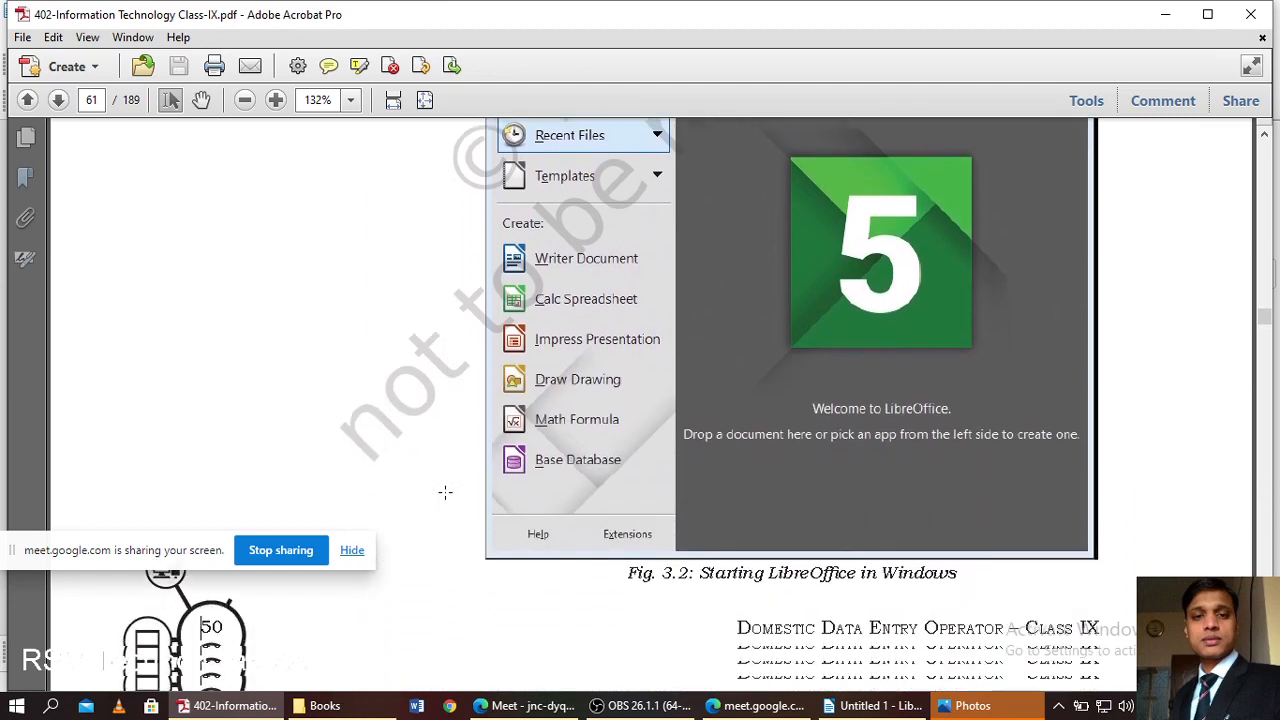
pyautogui.scroll(-3, 445, 507)
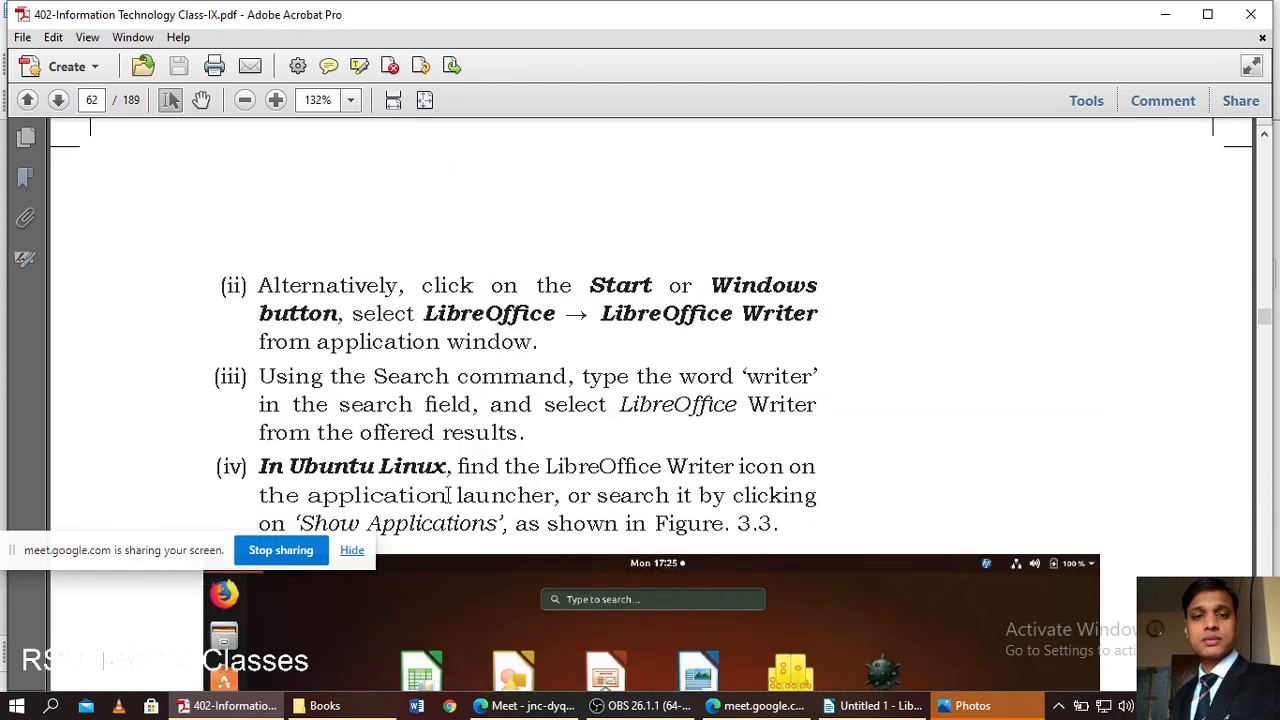
# - Review the textbook's steps for creating, saving, closing, opening and password-protecting a document on pages 62 and 63
pyautogui.scroll(-20, 448, 495)
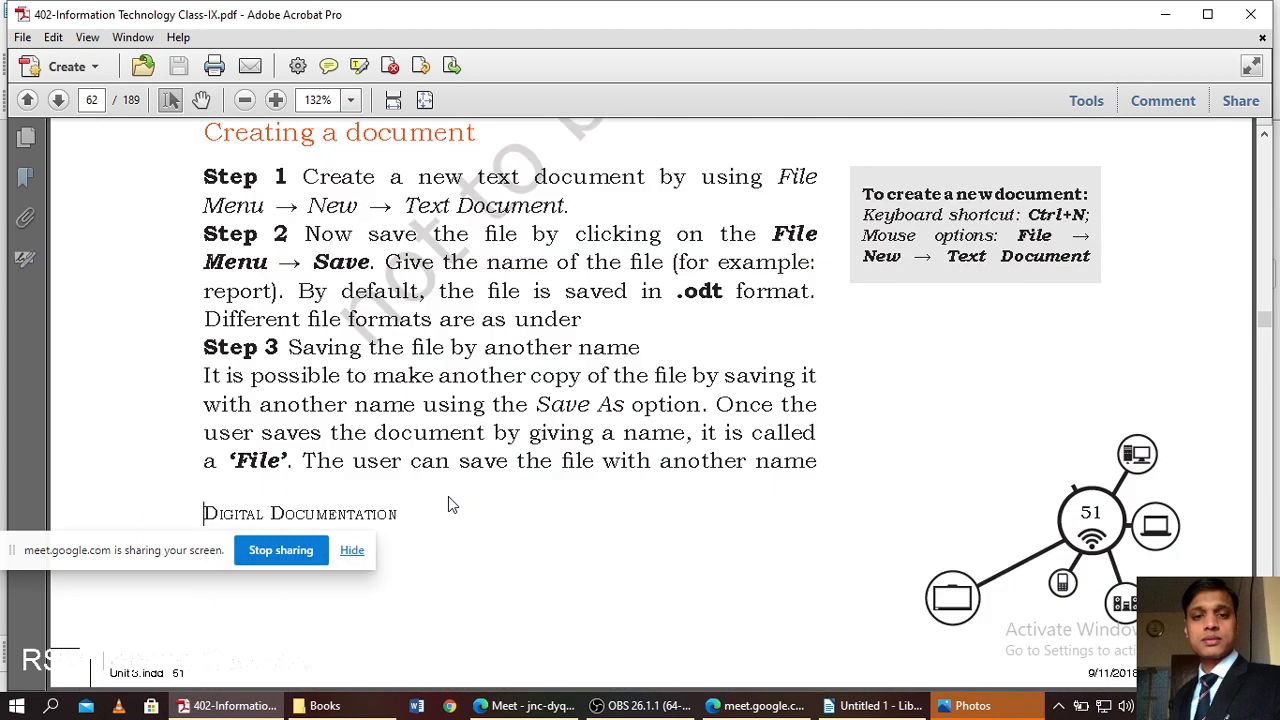
pyautogui.scroll(-8, 448, 505)
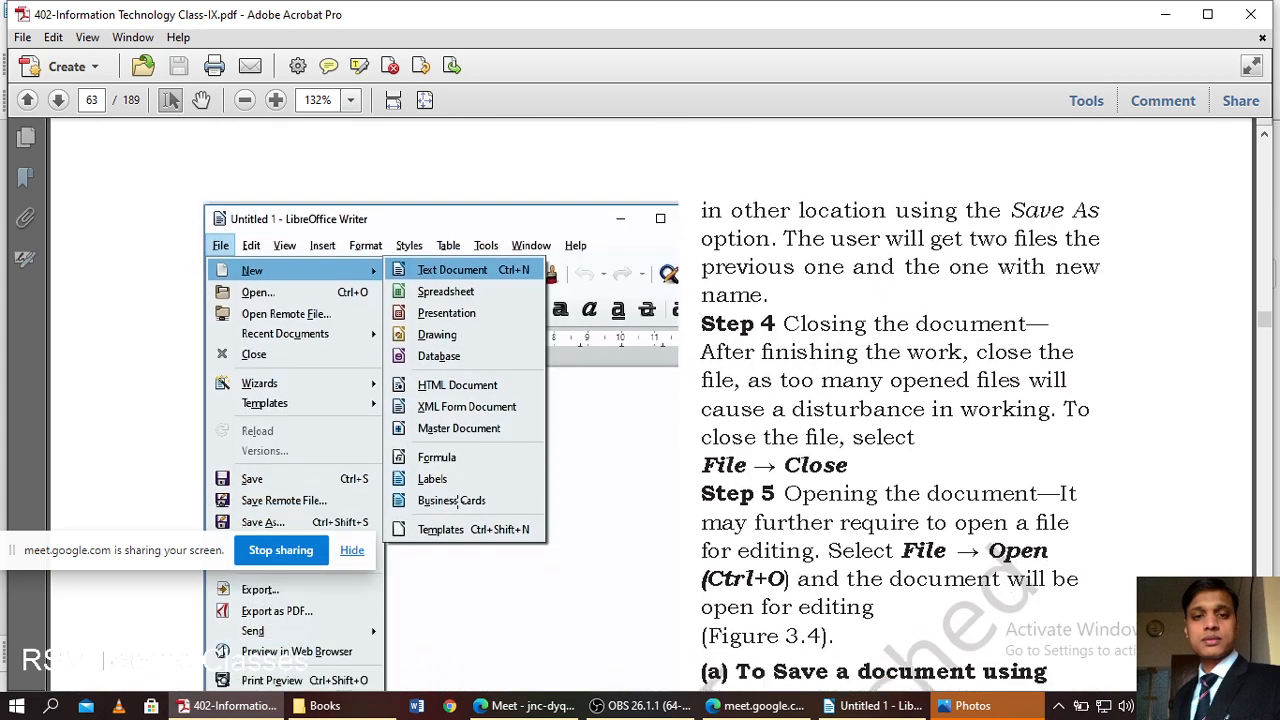
pyautogui.scroll(-1, 456, 503)
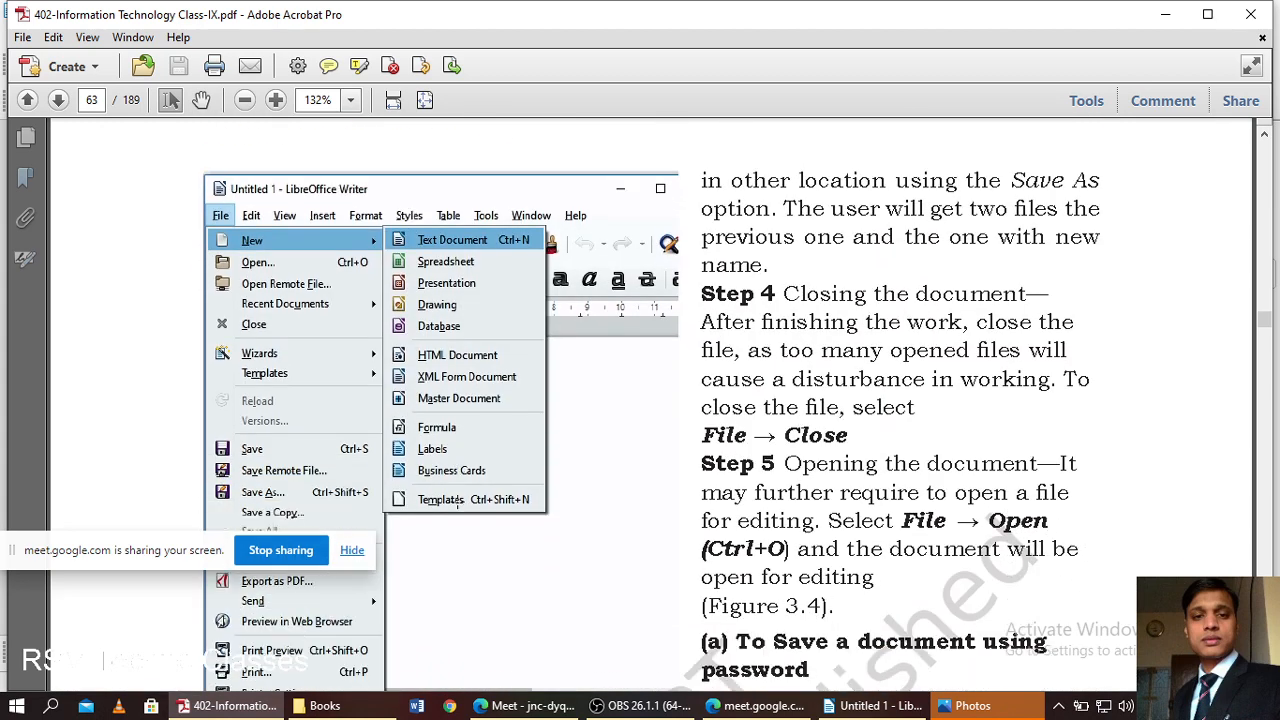
pyautogui.scroll(-6, 452, 432)
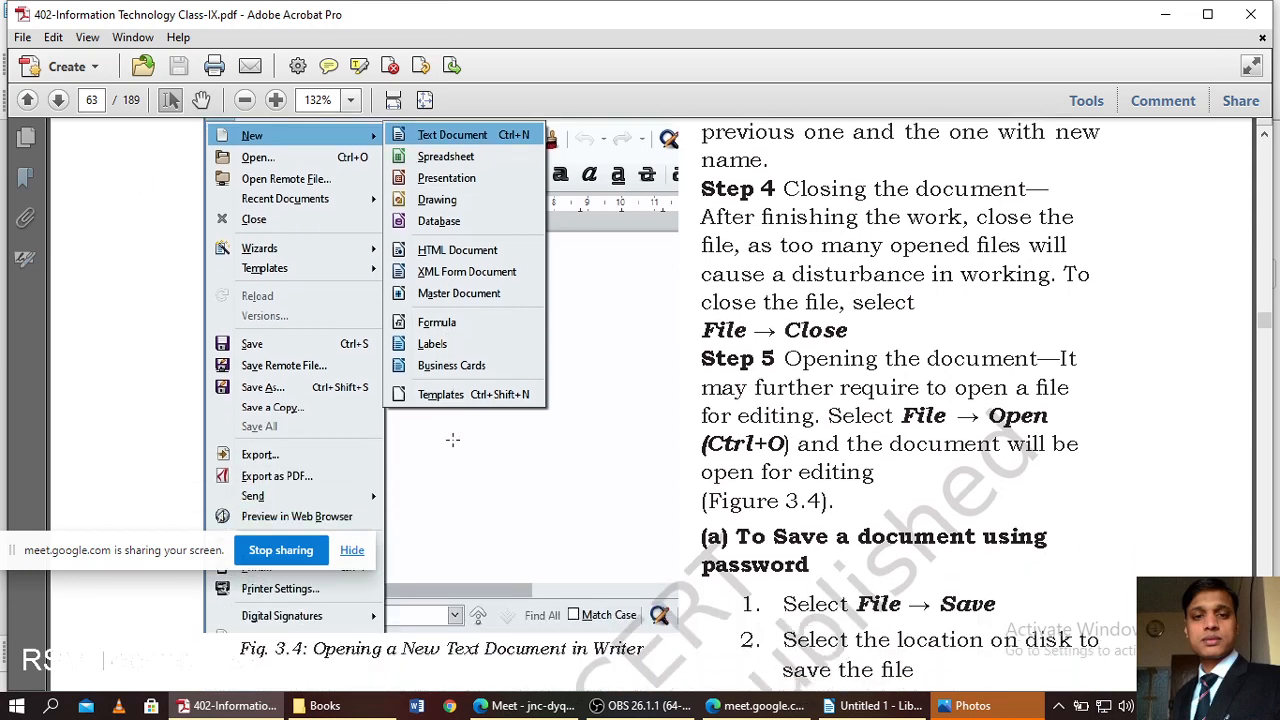
pyautogui.scroll(-8, 452, 437)
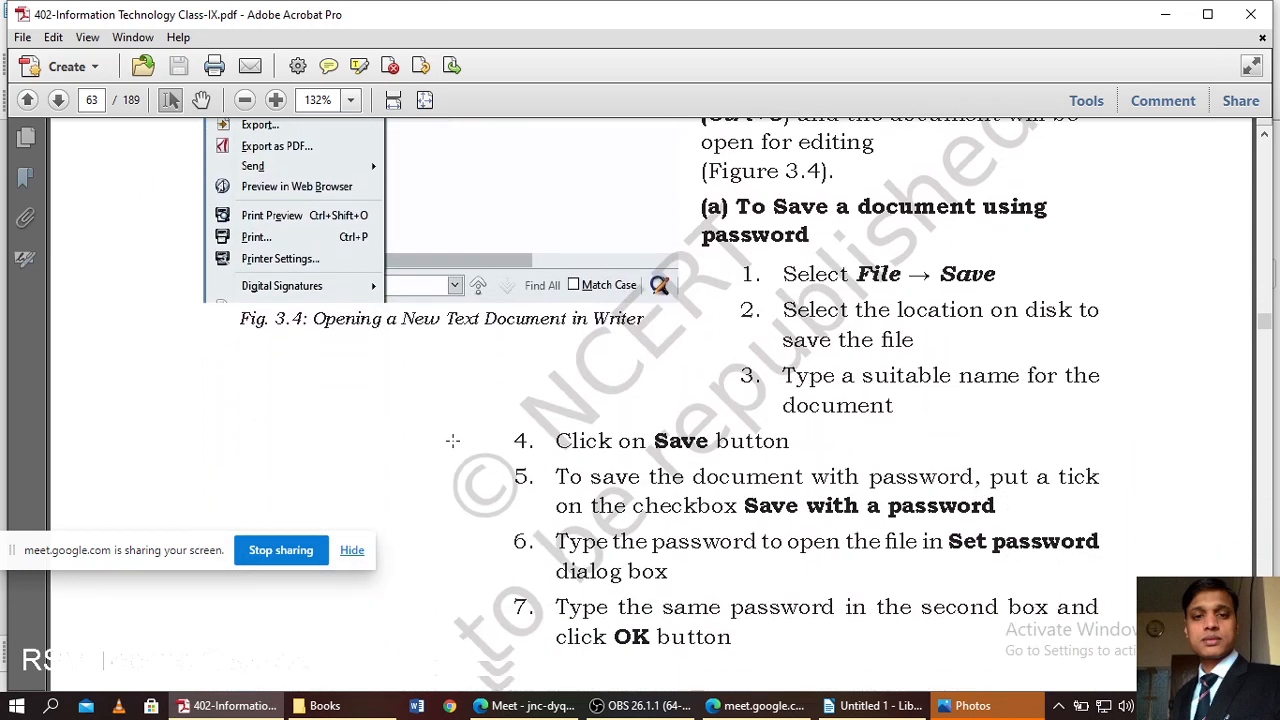
pyautogui.scroll(-12, 452, 446)
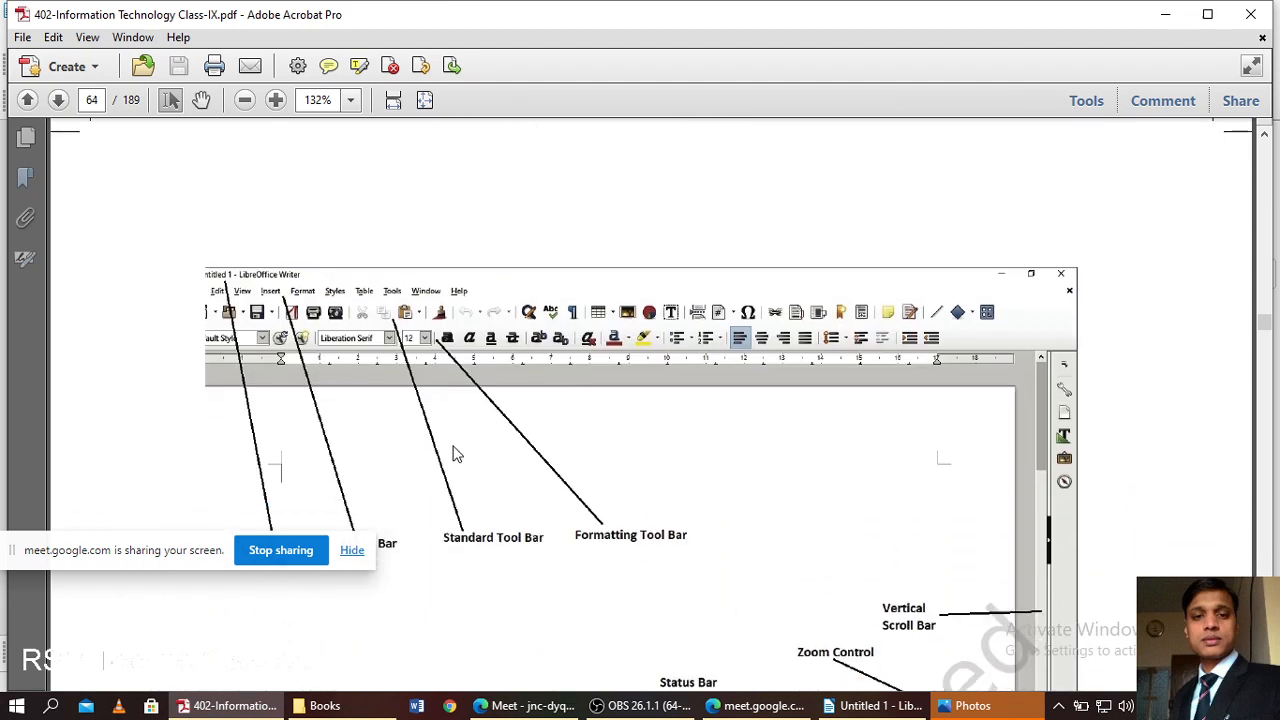
# - Move the screen-sharing notice off the Title Bar and Menu Bar labels and examine Figure 3.5, the parts of the Writer window
pyautogui.moveTo(198, 568); pyautogui.dragTo(210, 638)
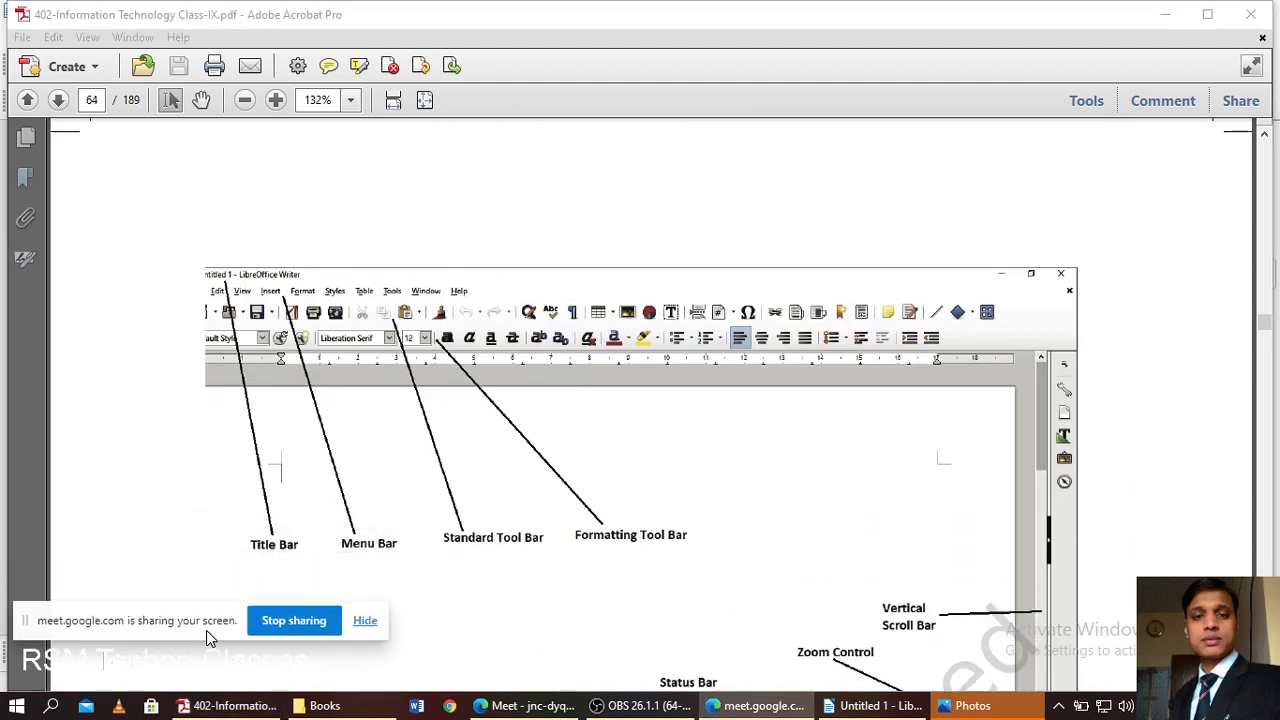
pyautogui.click(700, 557)
pyautogui.scroll(-3, 740, 556)
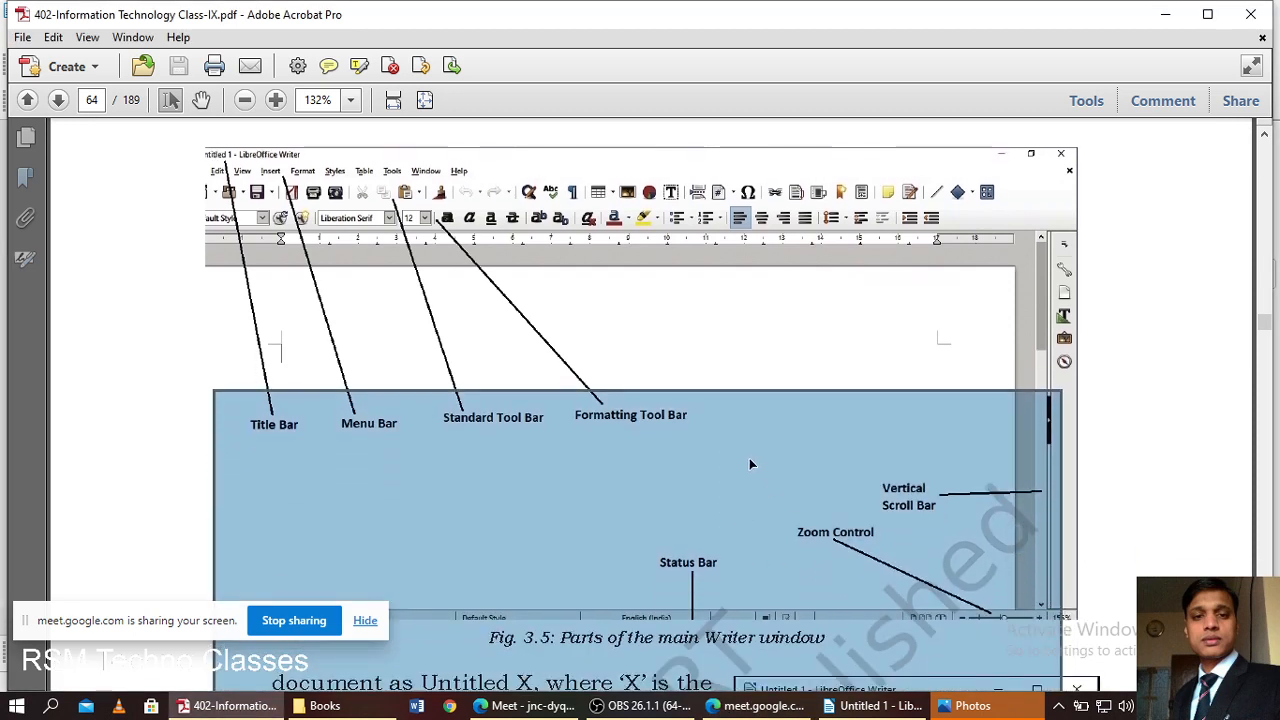
pyautogui.click(754, 337)
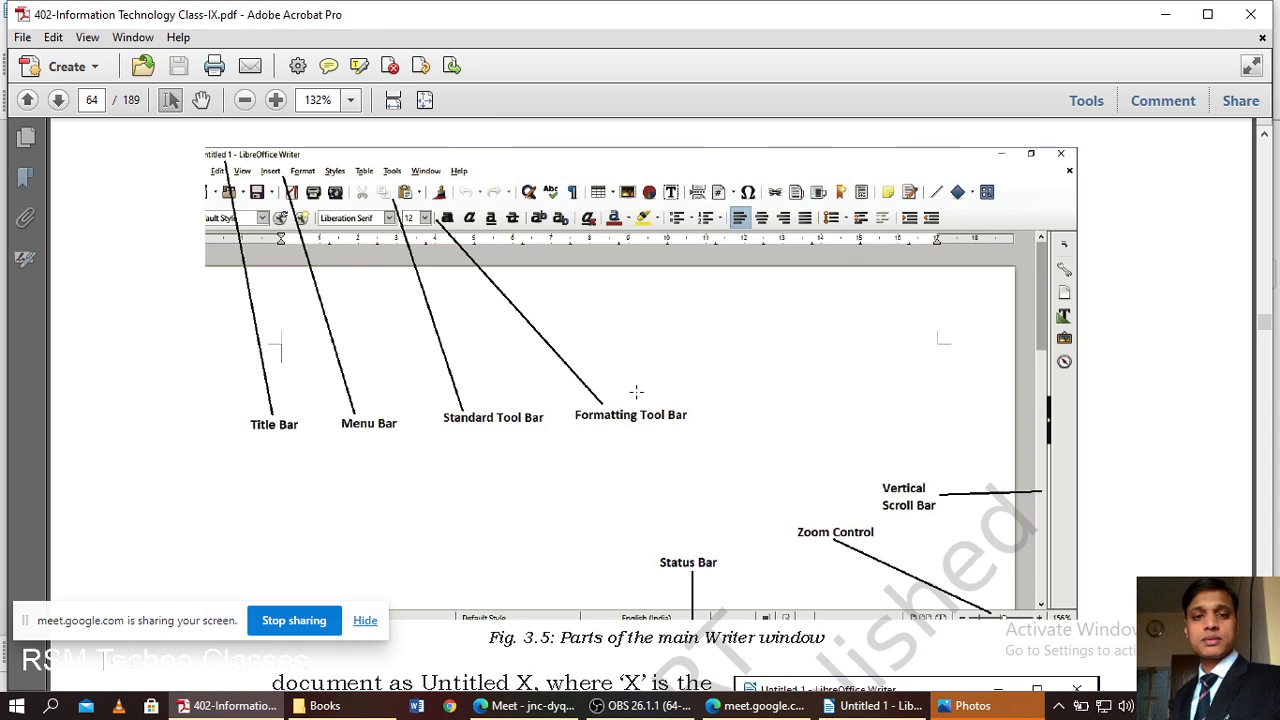
# - Review the menu bar, toolbars, status bar, scroll bar and zoom descriptions on textbook pages 64 and 65
pyautogui.scroll(-8, 532, 438)
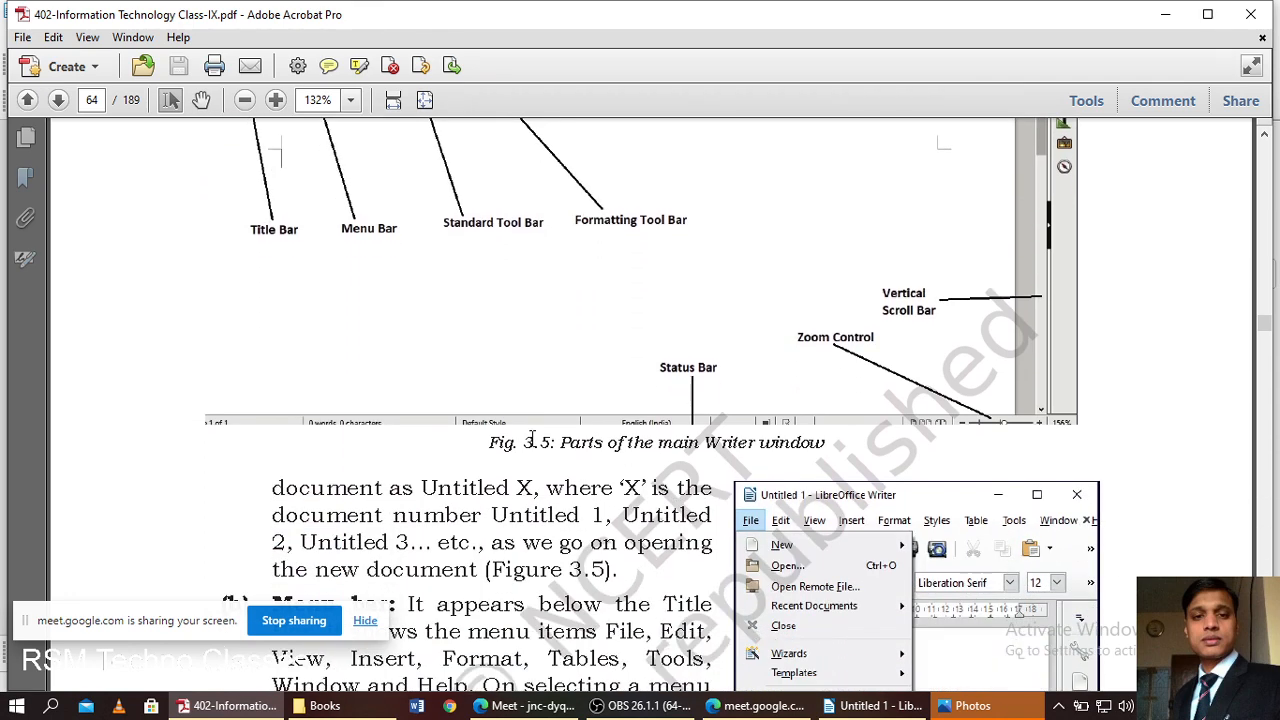
pyautogui.scroll(-3, 532, 438)
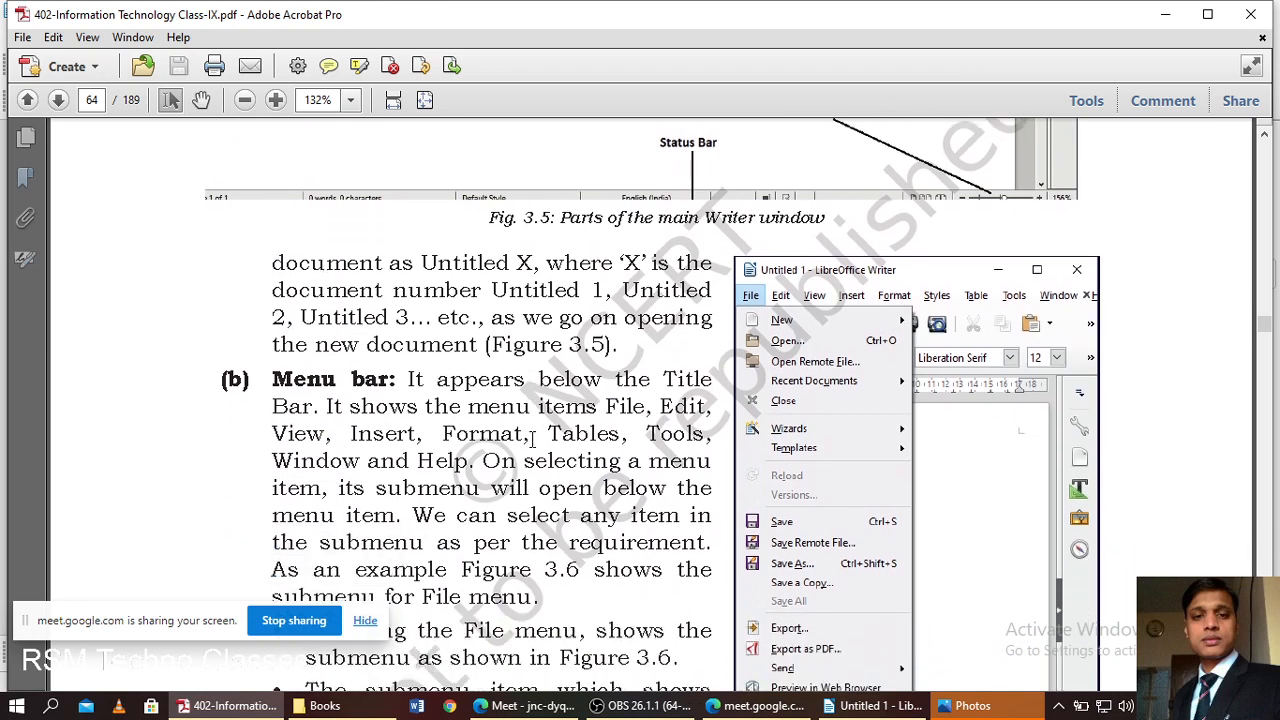
pyautogui.scroll(-2, 532, 438)
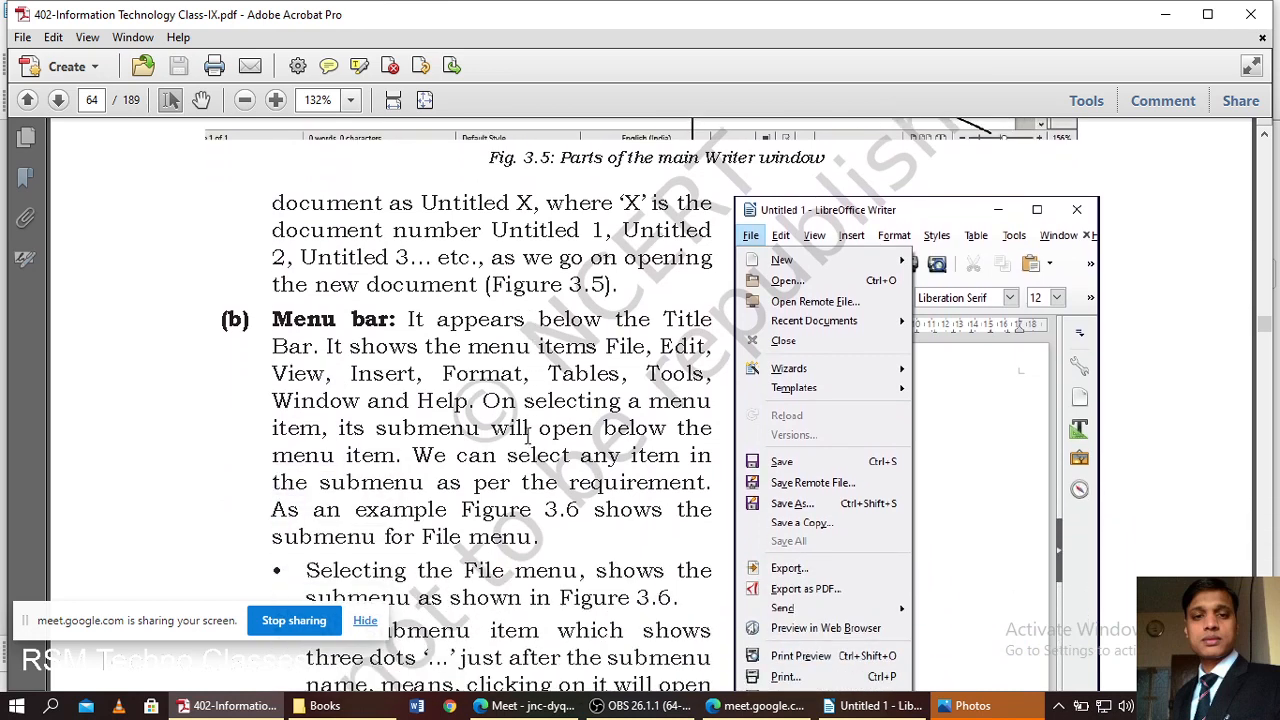
pyautogui.scroll(-7, 442, 427)
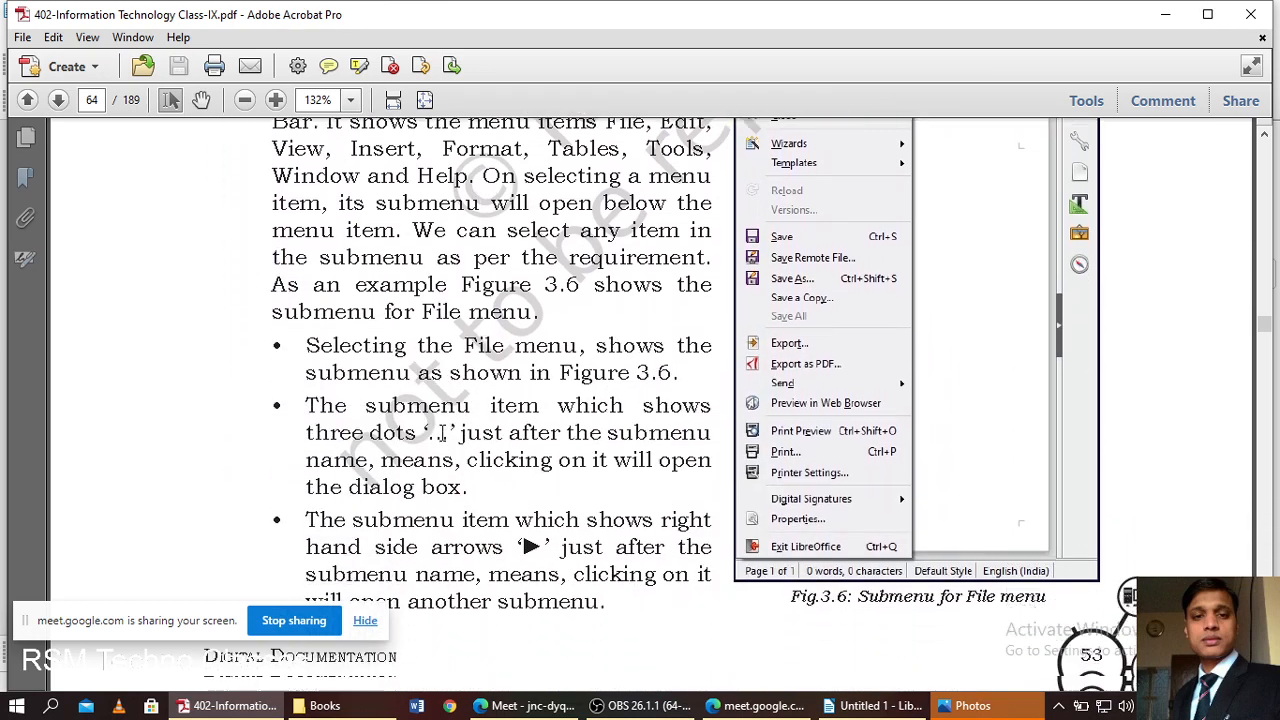
pyautogui.scroll(-10, 442, 430)
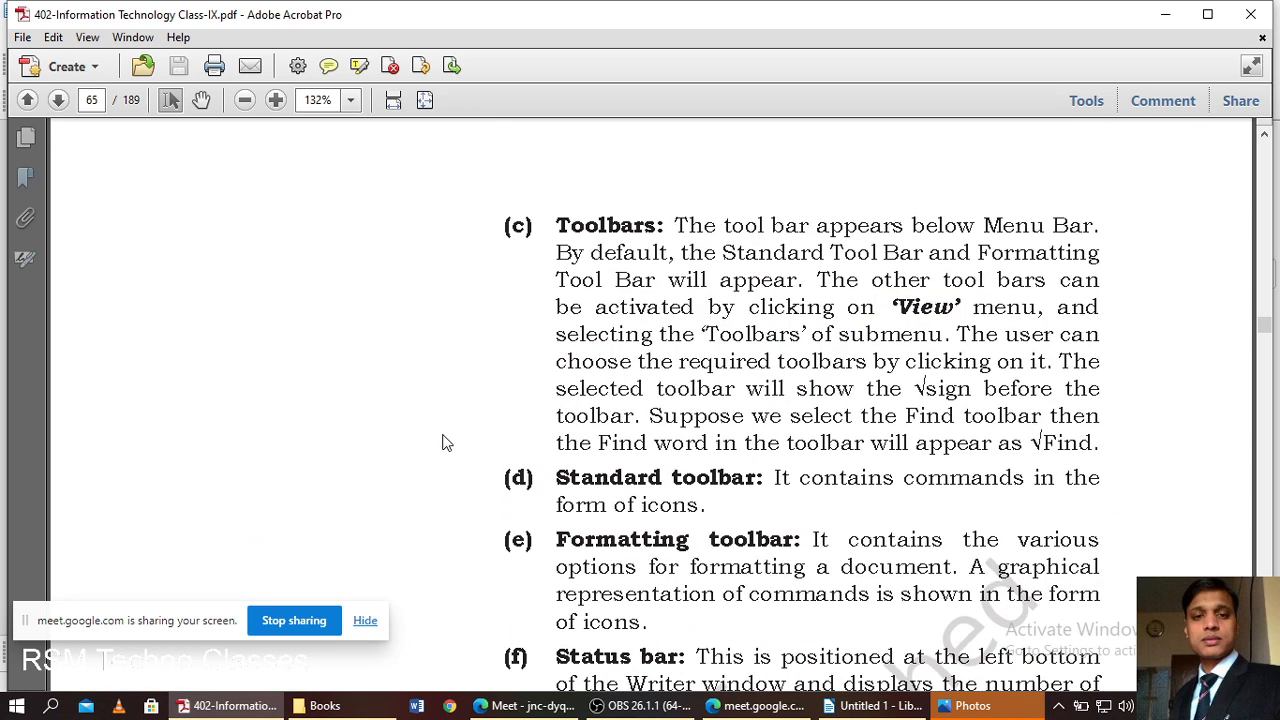
pyautogui.scroll(-6, 447, 443)
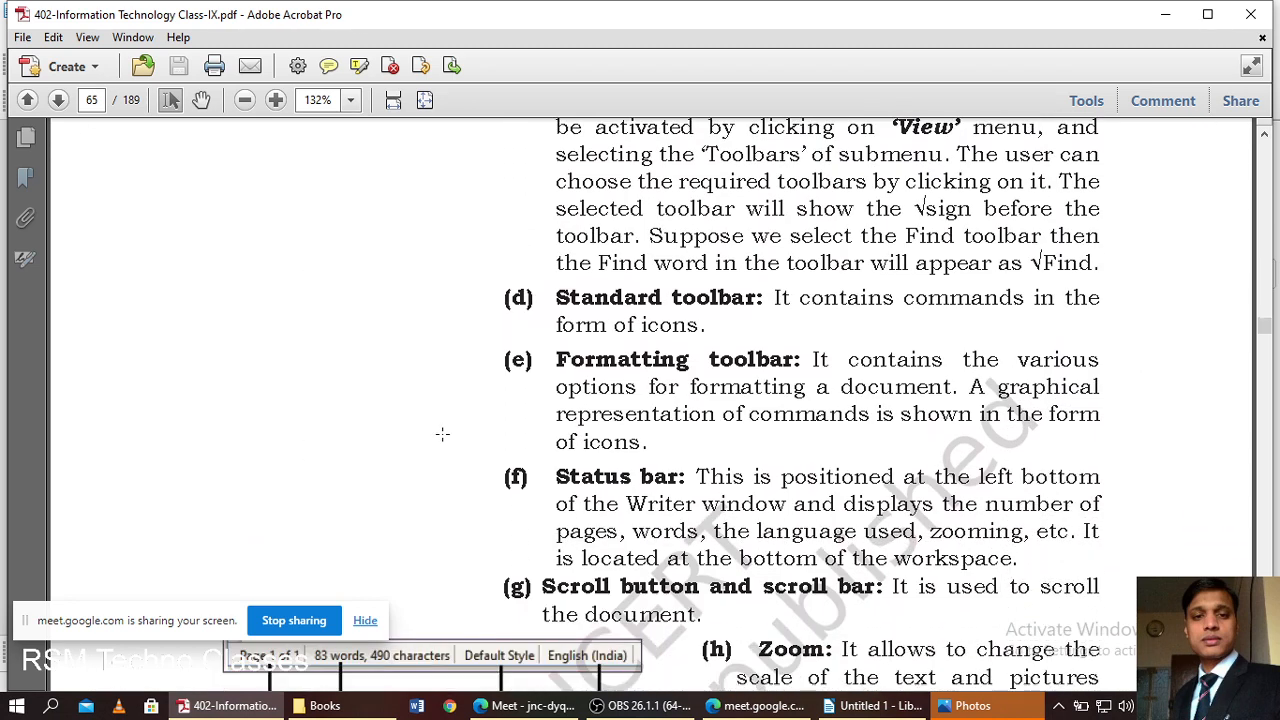
pyautogui.scroll(-5, 440, 450)
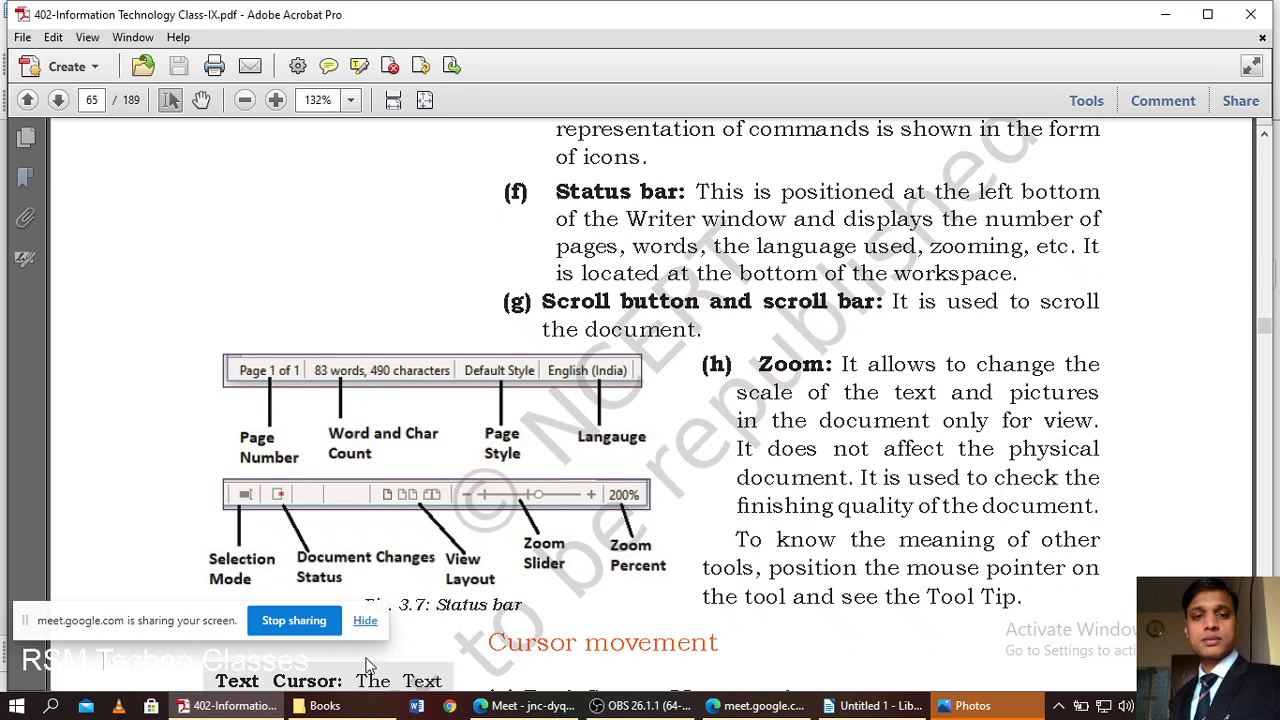
# - Switch to the Google Meet call, stop presenting the screen, and bring up OBS Studio
pyautogui.click(525, 706)
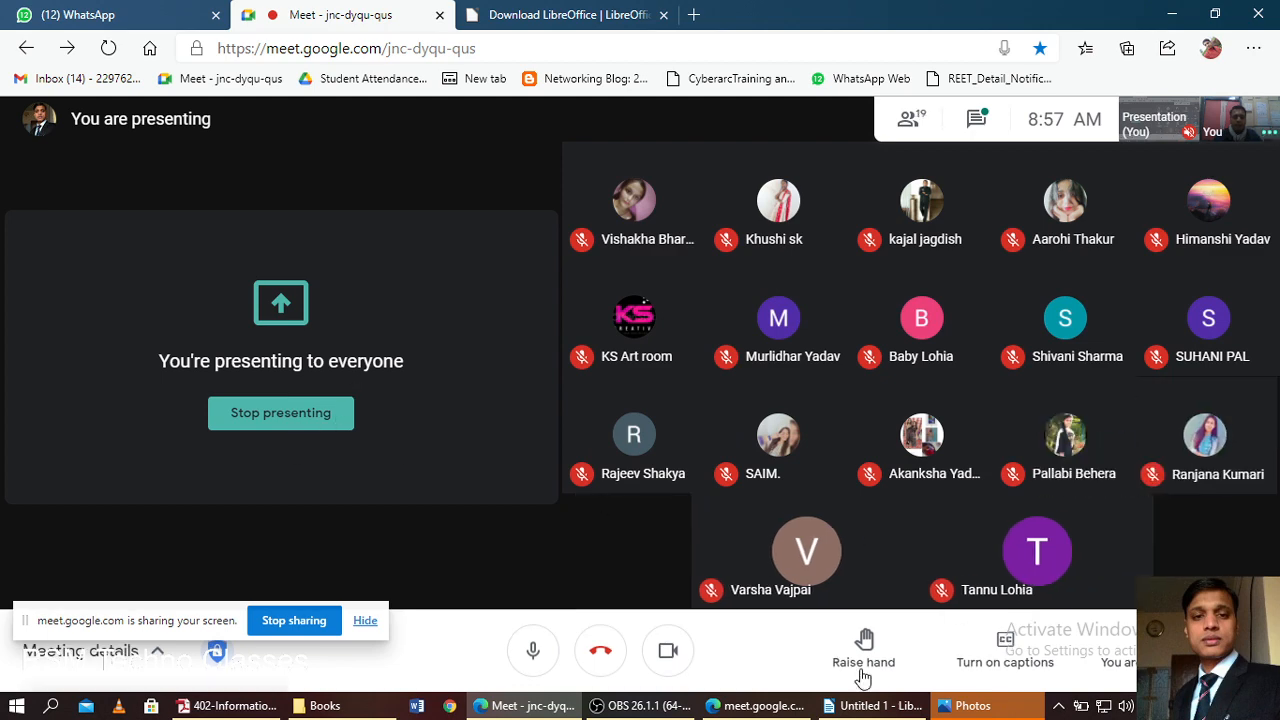
pyautogui.click(656, 710)
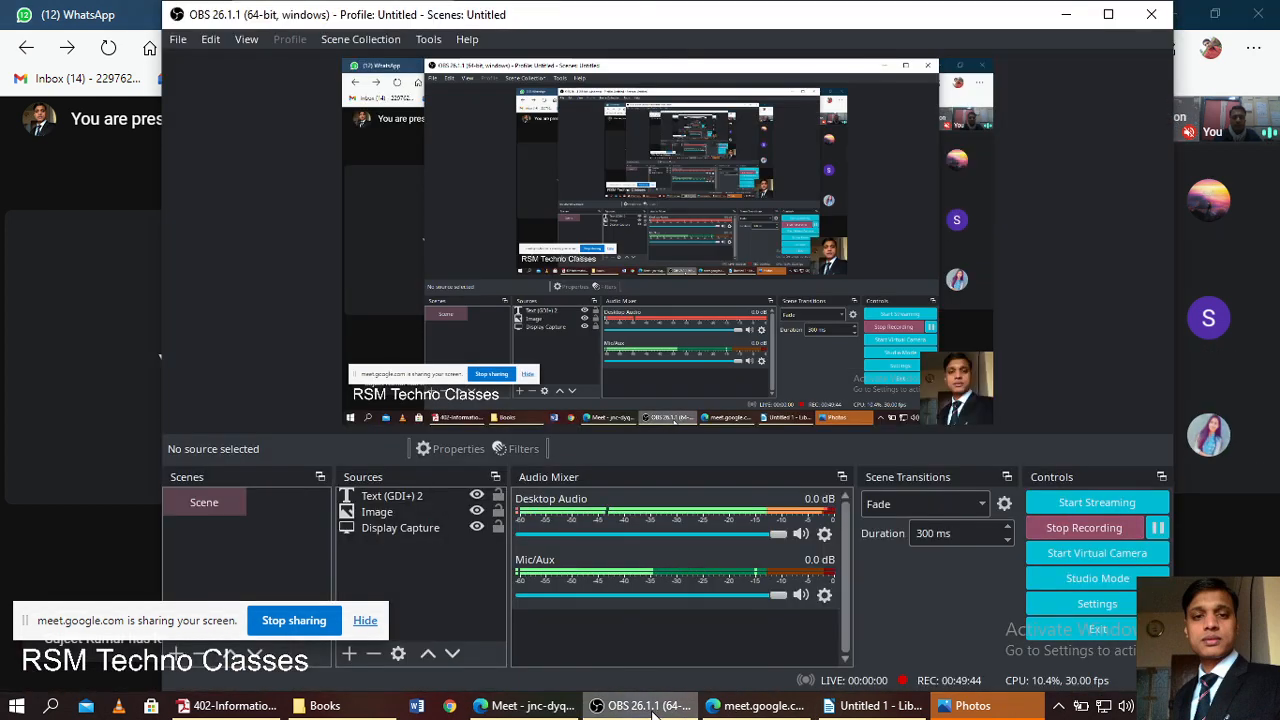
pyautogui.click(652, 710)
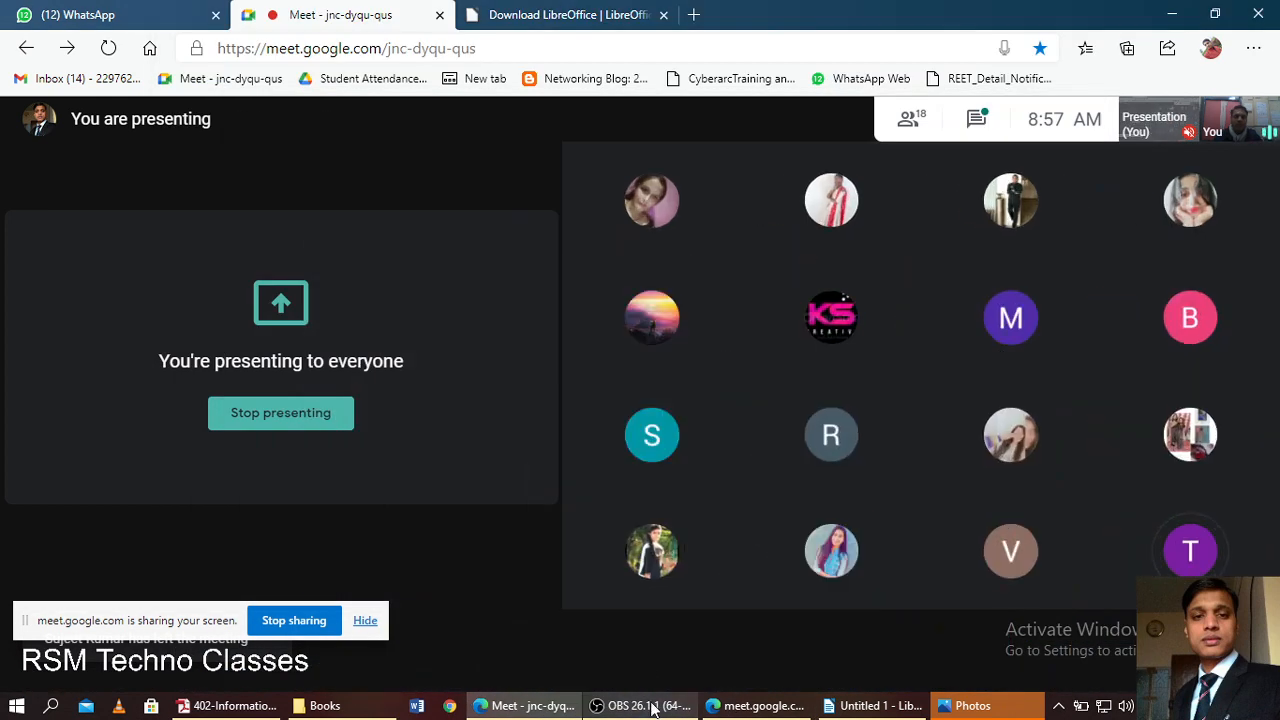
pyautogui.click(288, 414)
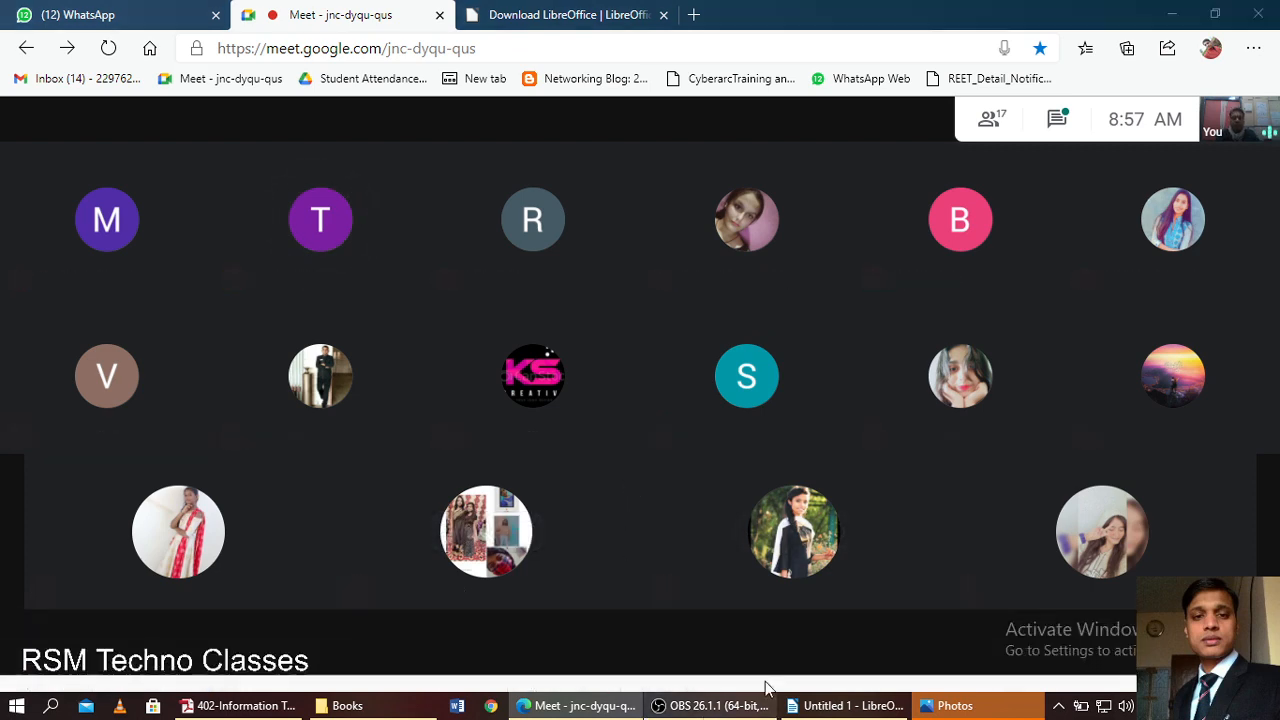
pyautogui.click(713, 705)
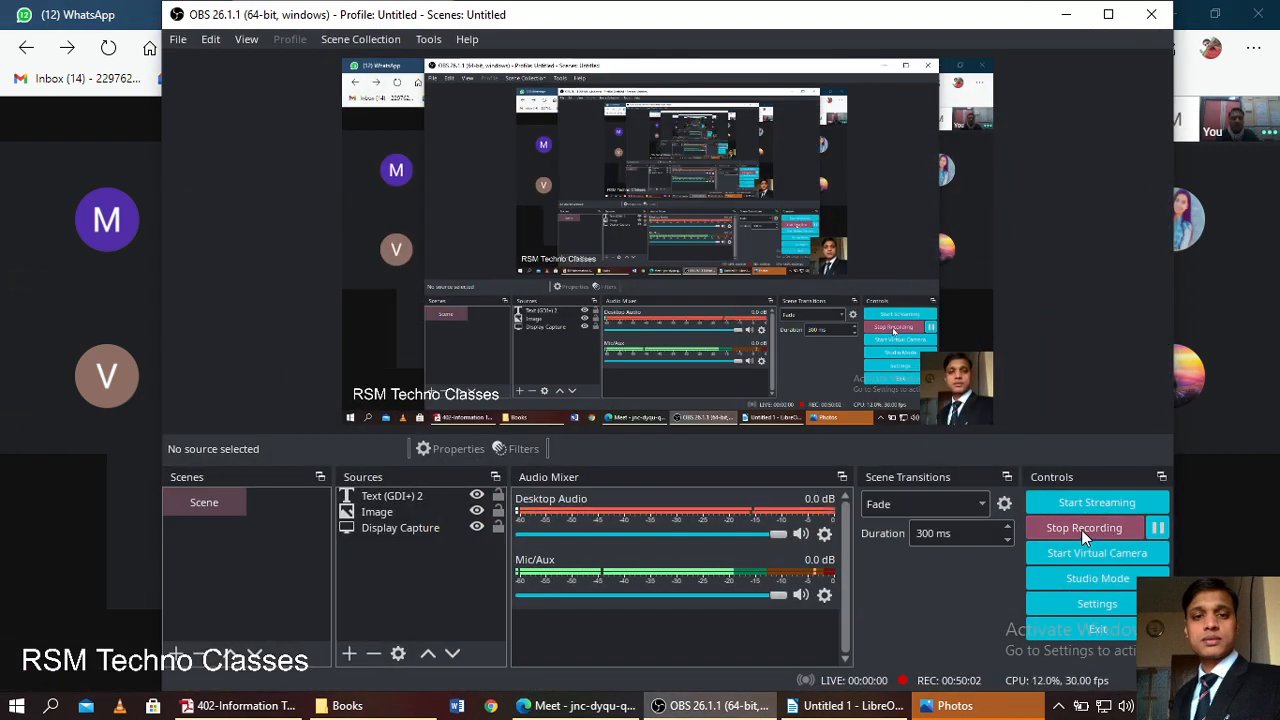